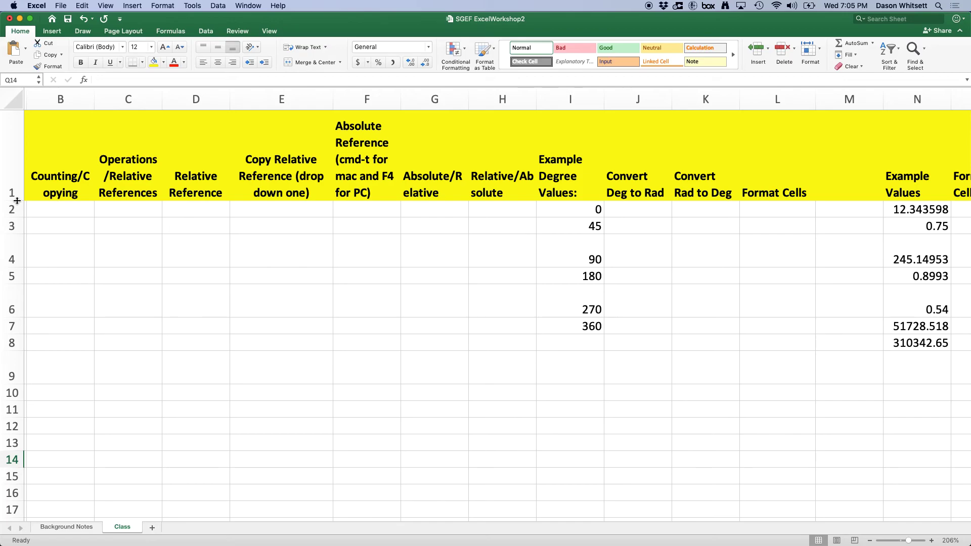
# Enter 1 in cell B2 under the Counting/Copying heading.
pyautogui.click(84, 222)
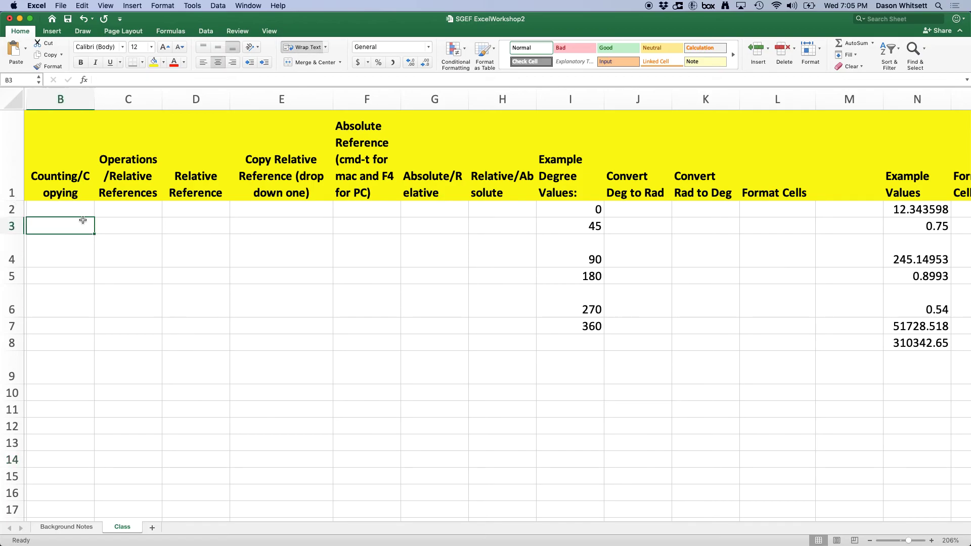
pyautogui.click(83, 210)
pyautogui.hscroll(-1, 101, 233)
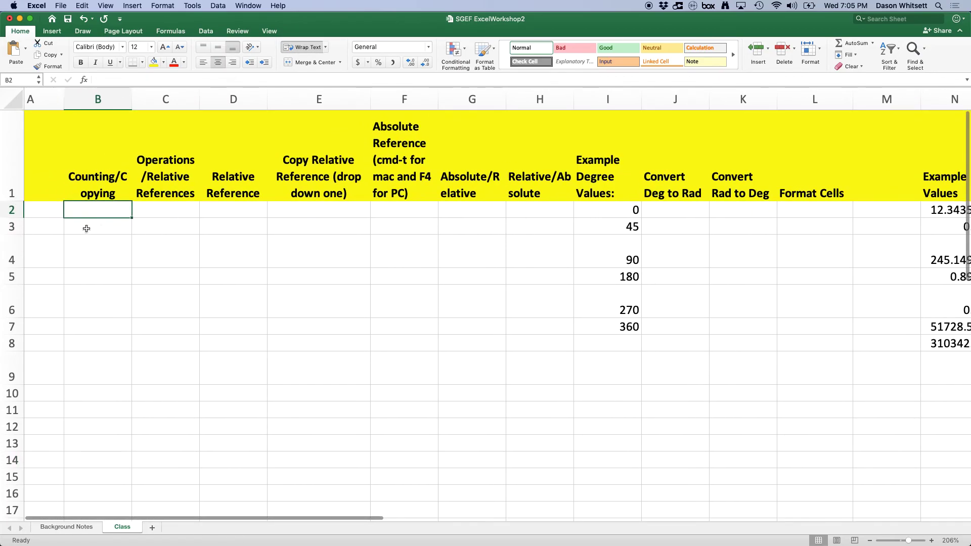
pyautogui.hscroll(-2, 105, 239)
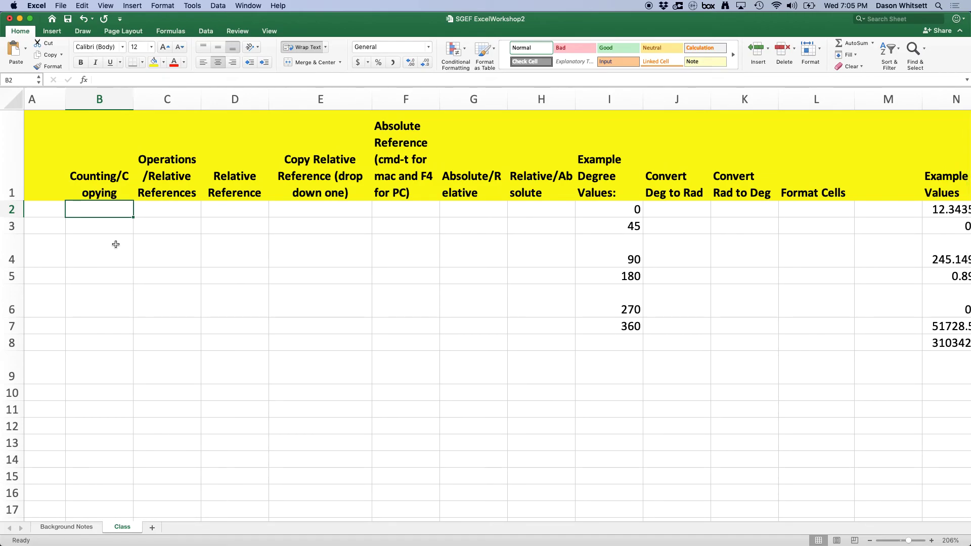
pyautogui.write('1')
pyautogui.press('Return')
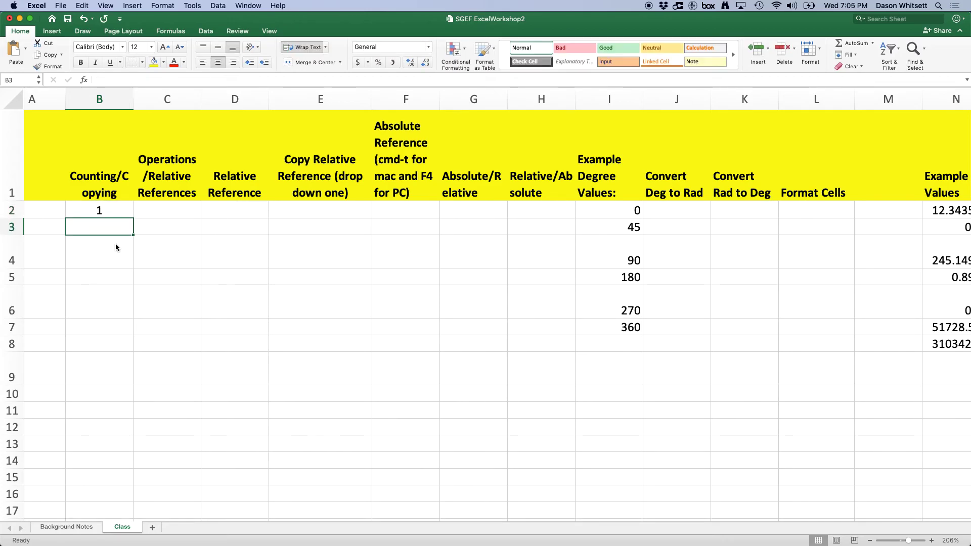
# Copy the value in B2 down the column through B16.
pyautogui.click(123, 211)
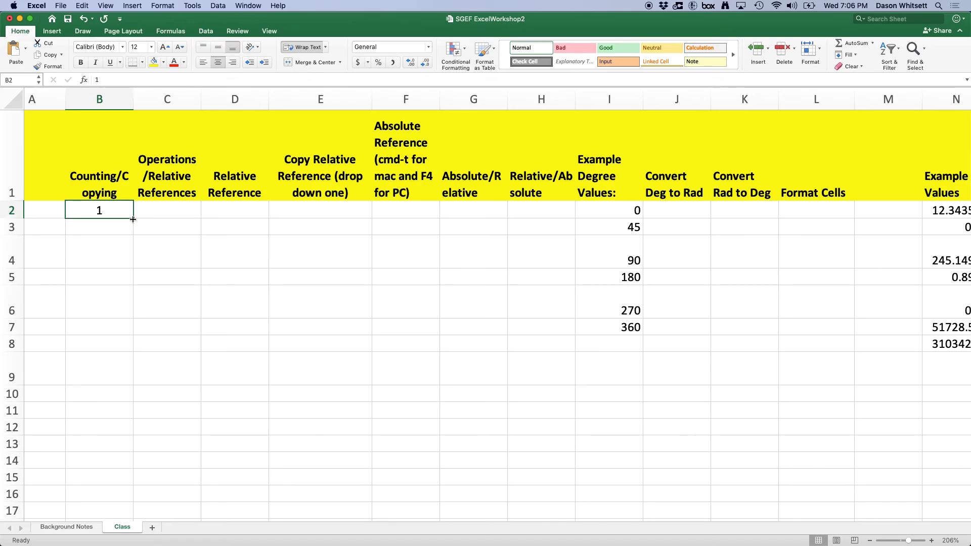
pyautogui.moveTo(133, 219); pyautogui.dragTo(169, 219)
pyautogui.press('super+z')
pyautogui.moveTo(133, 218); pyautogui.dragTo(124, 501)
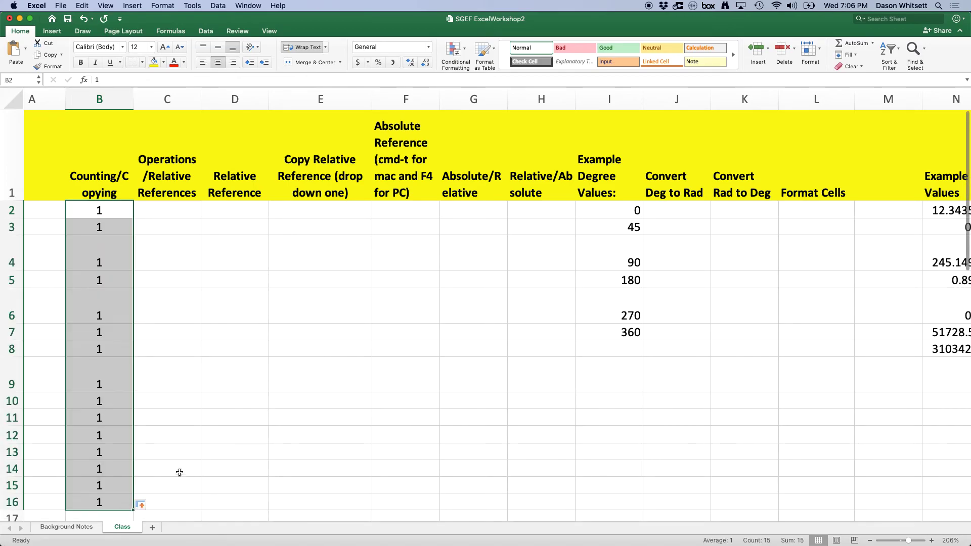
# Change the fill of B2:B16 from copied cells to Fill Series.
pyautogui.scroll(-2, 187, 451)
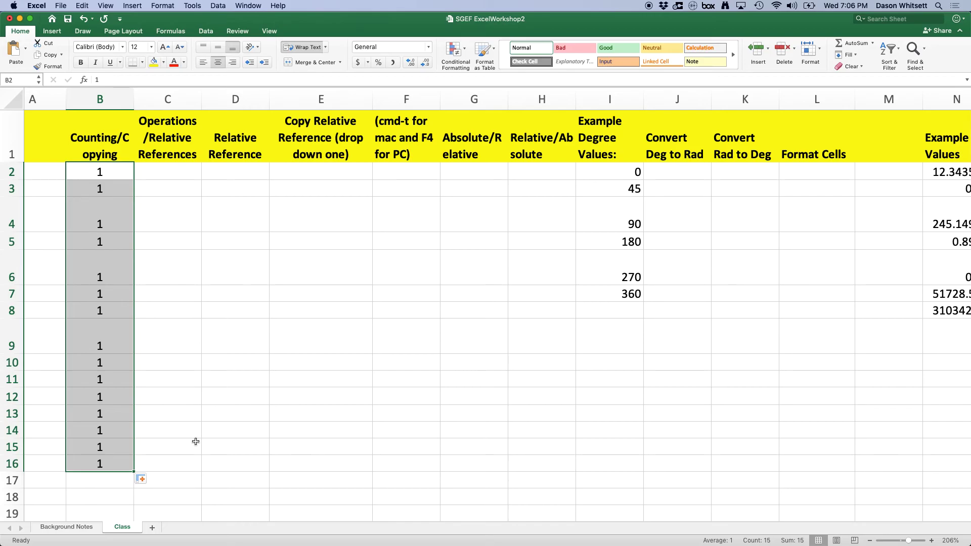
pyautogui.click(148, 481)
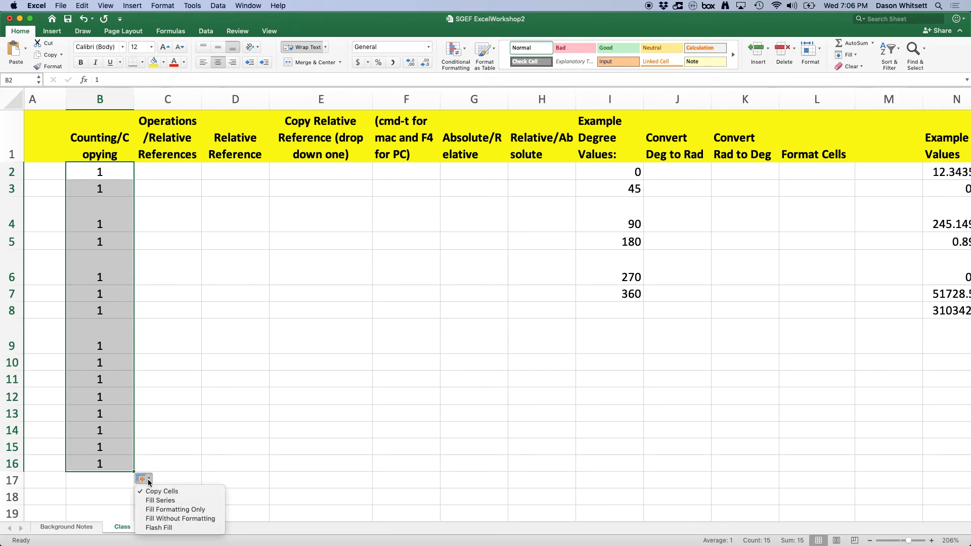
pyautogui.click(173, 504)
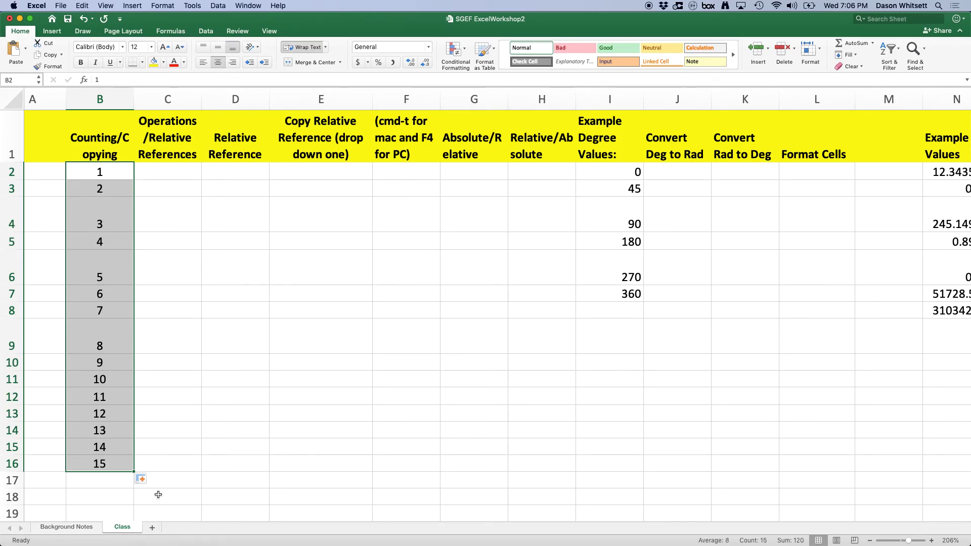
# Review the fill options for column B, then undo the series fill below B2.
pyautogui.click(142, 480)
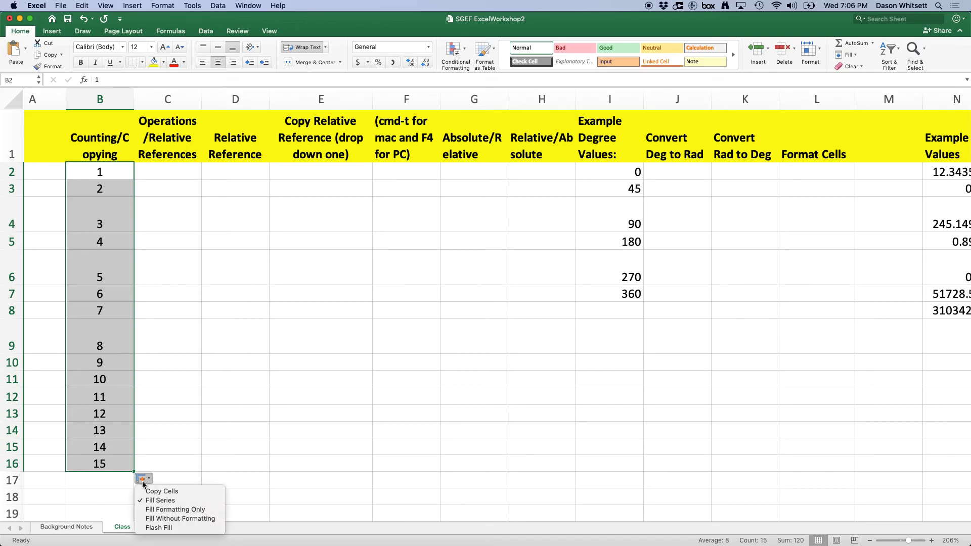
pyautogui.click(171, 455)
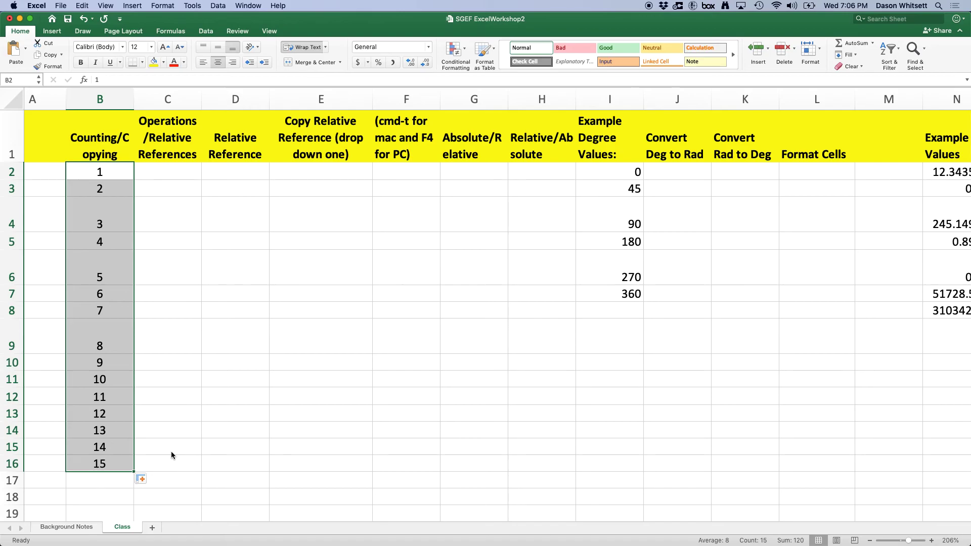
pyautogui.press('super+z')
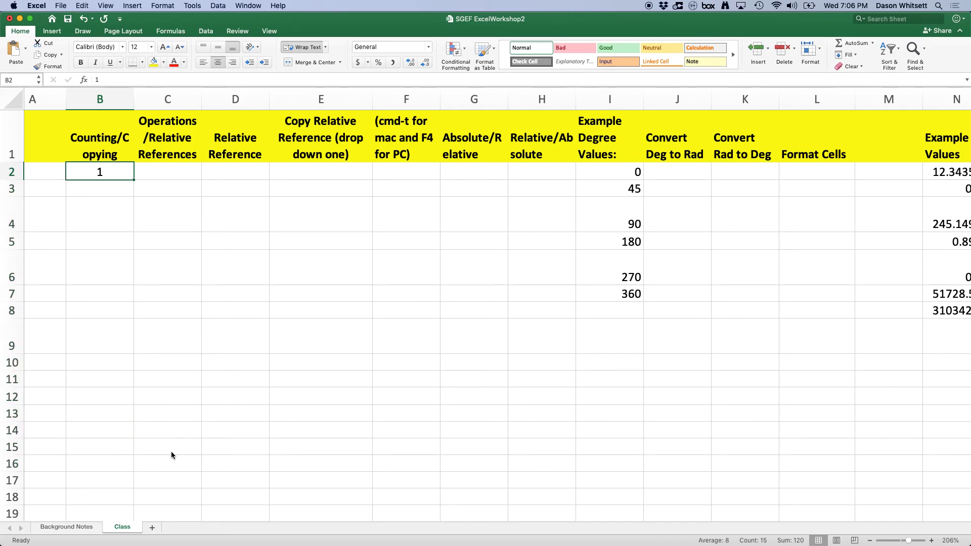
# Enter the formula =B2+3 in cell B3.
pyautogui.click(169, 338)
pyautogui.click(103, 184)
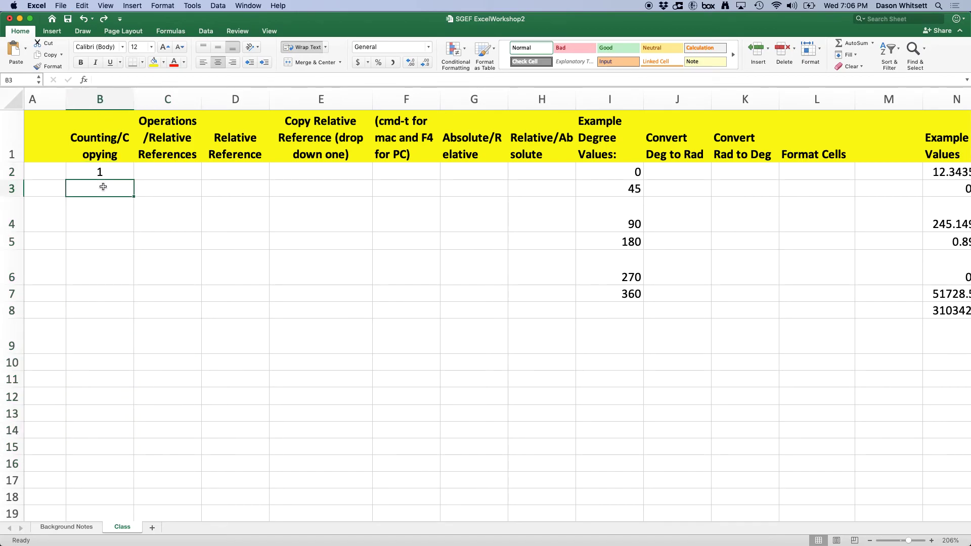
pyautogui.click(104, 172)
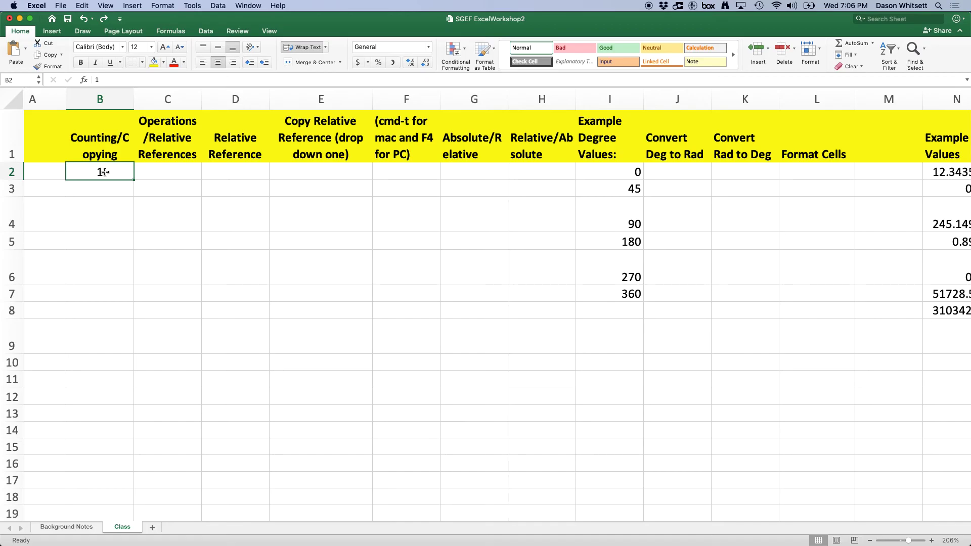
pyautogui.click(105, 186)
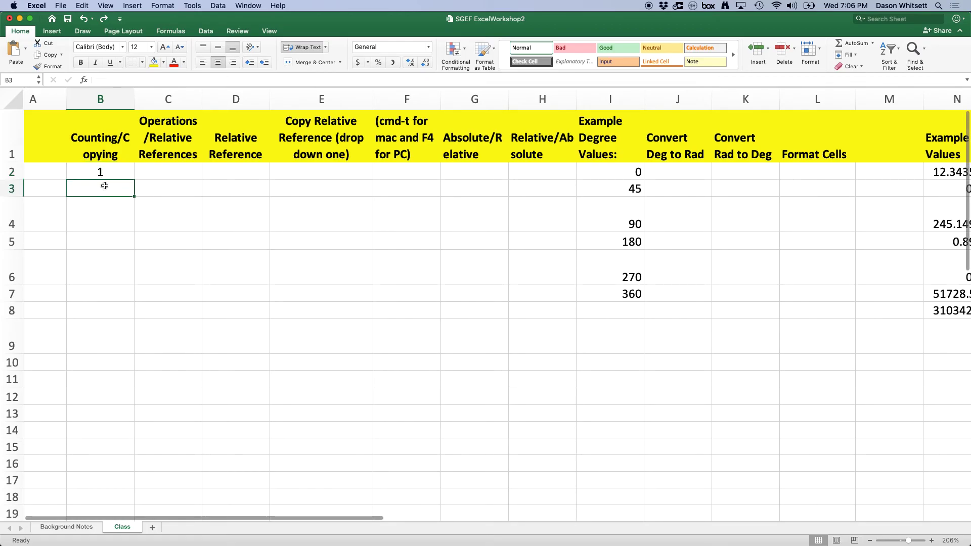
pyautogui.write('=')
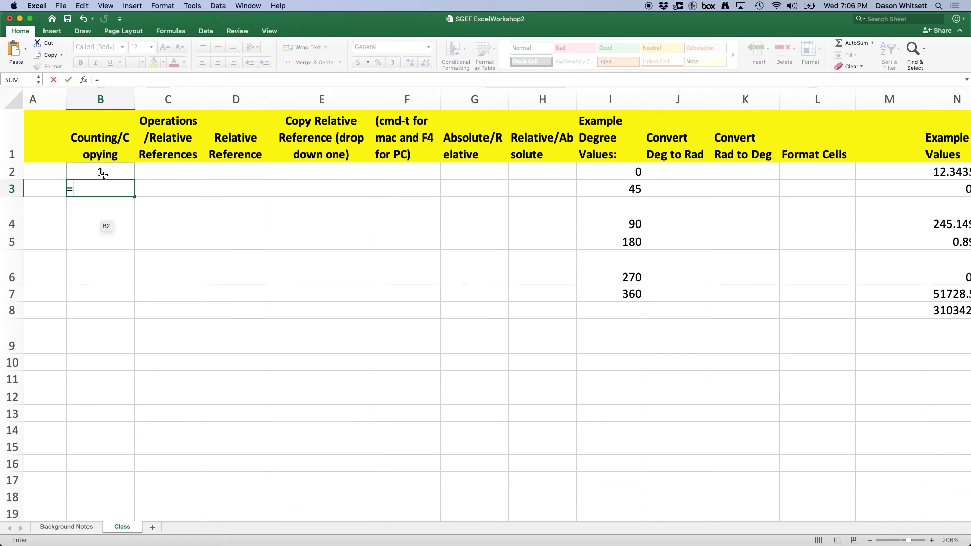
pyautogui.click(104, 174)
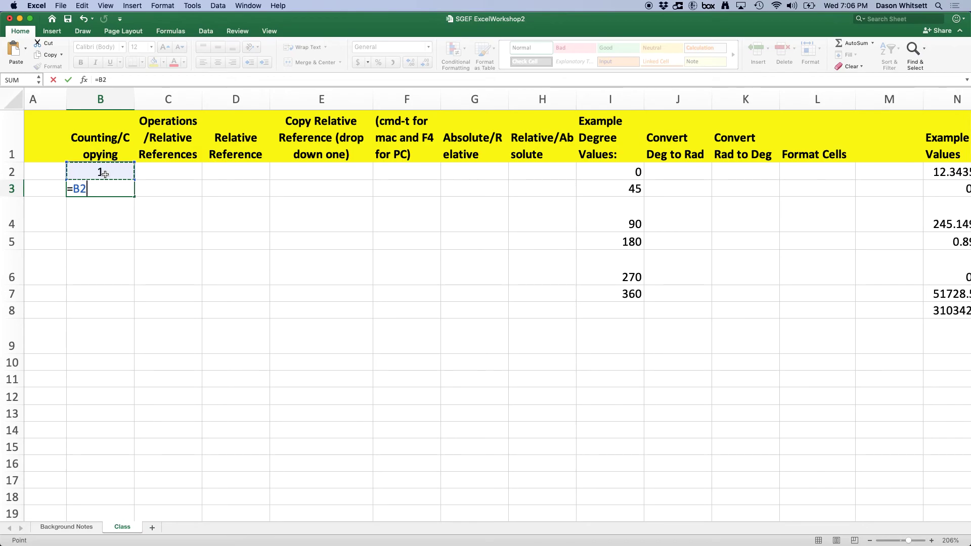
pyautogui.write('+3')
pyautogui.press('Return')
# Fill the B3 formula down the Counting/Copying column through B17.
pyautogui.click(108, 187)
pyautogui.moveTo(133, 196); pyautogui.dragTo(114, 485)
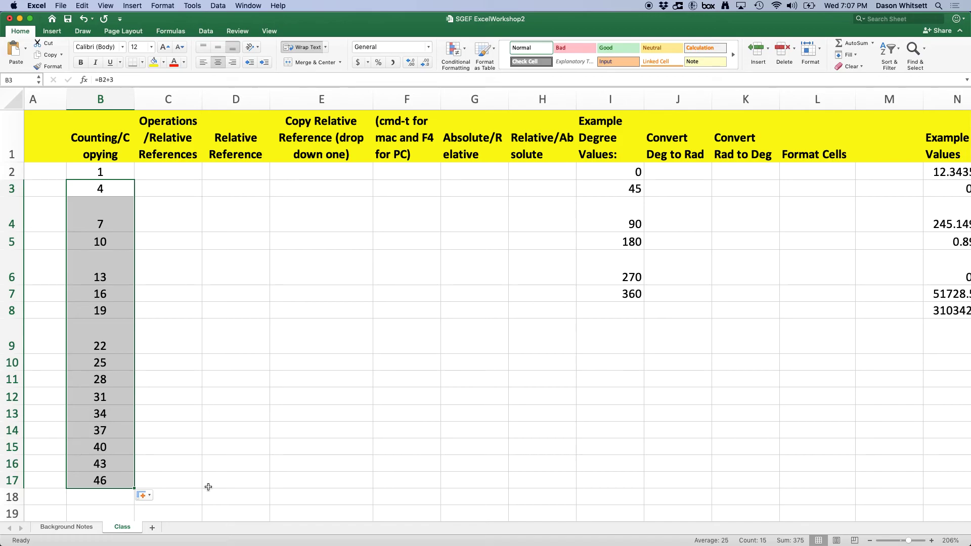
pyautogui.click(180, 344)
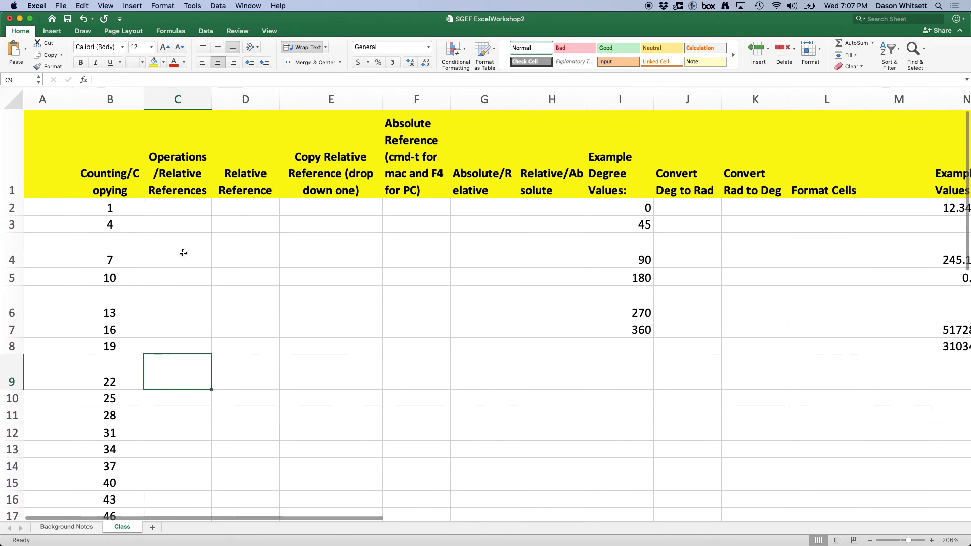
# Enter the formula =B2 in cell C2 under the Operations/Relative References heading.
pyautogui.click(177, 209)
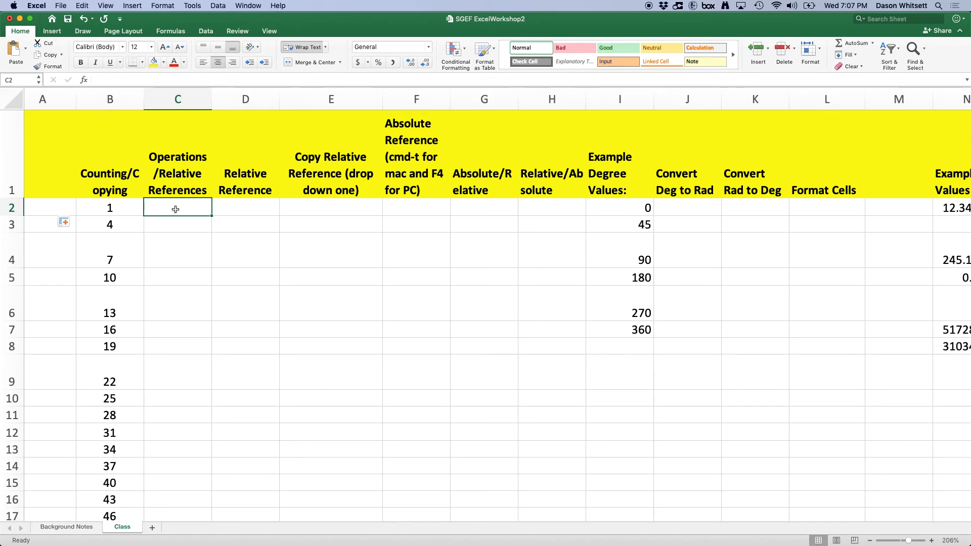
pyautogui.write('=')
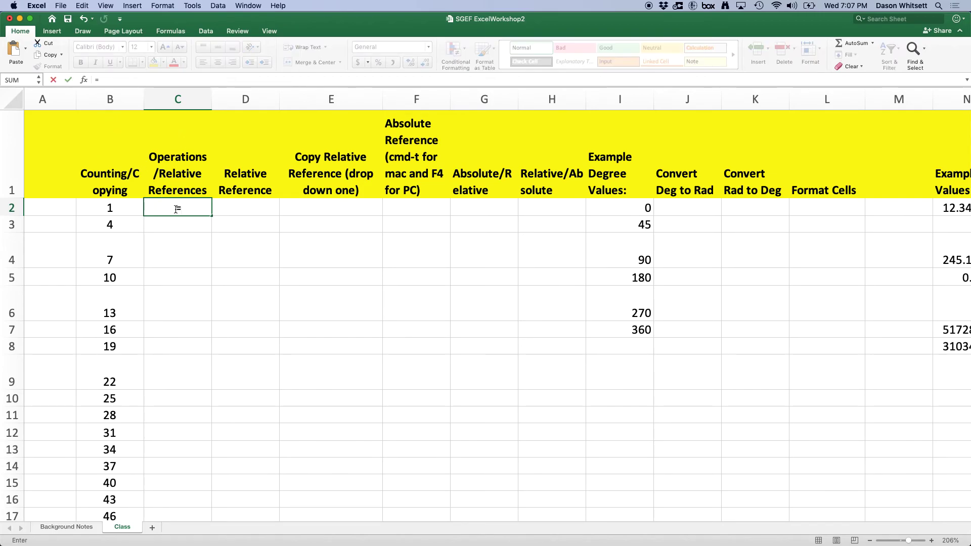
pyautogui.click(112, 207)
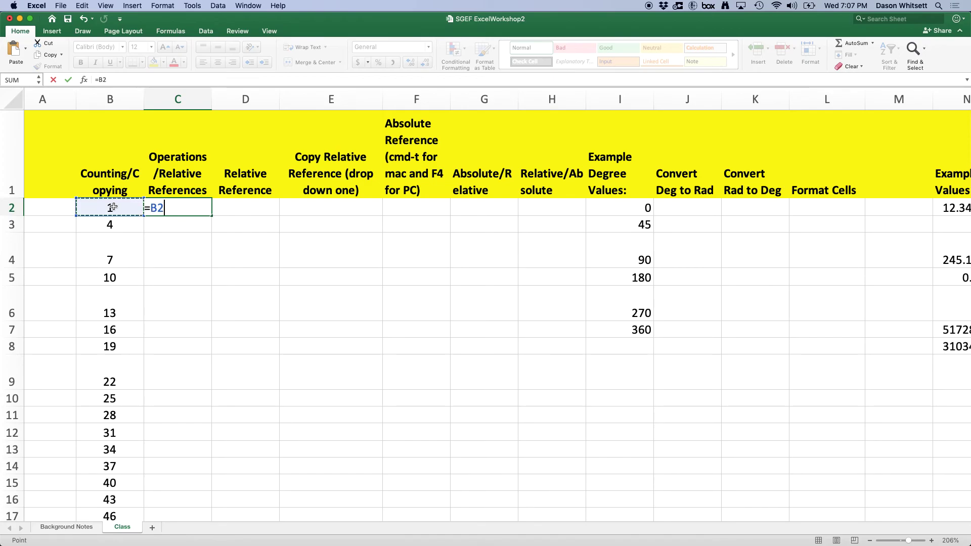
pyautogui.press('Return')
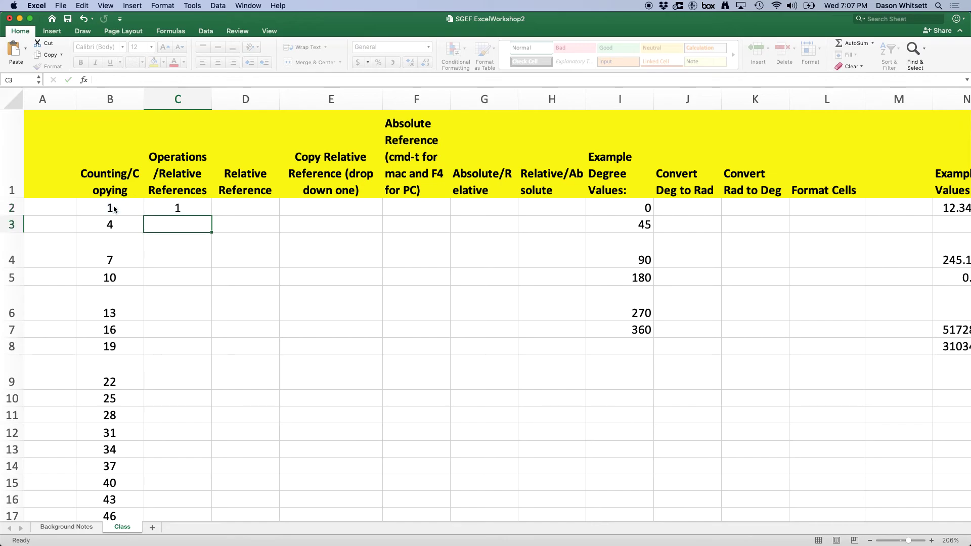
# Copy the C2 formula down to C3 and inspect the reference in C3.
pyautogui.click(197, 209)
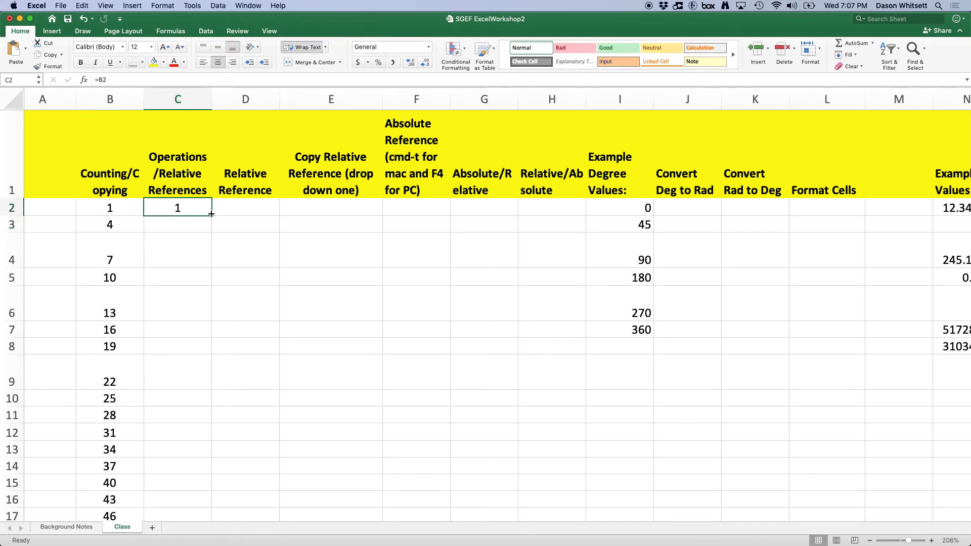
pyautogui.moveTo(212, 215); pyautogui.dragTo(212, 225)
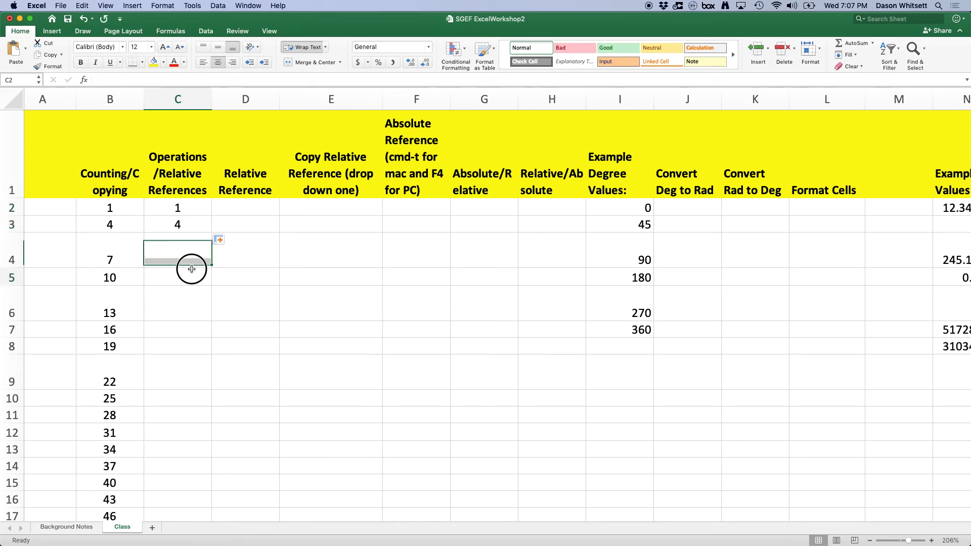
pyautogui.click(193, 221)
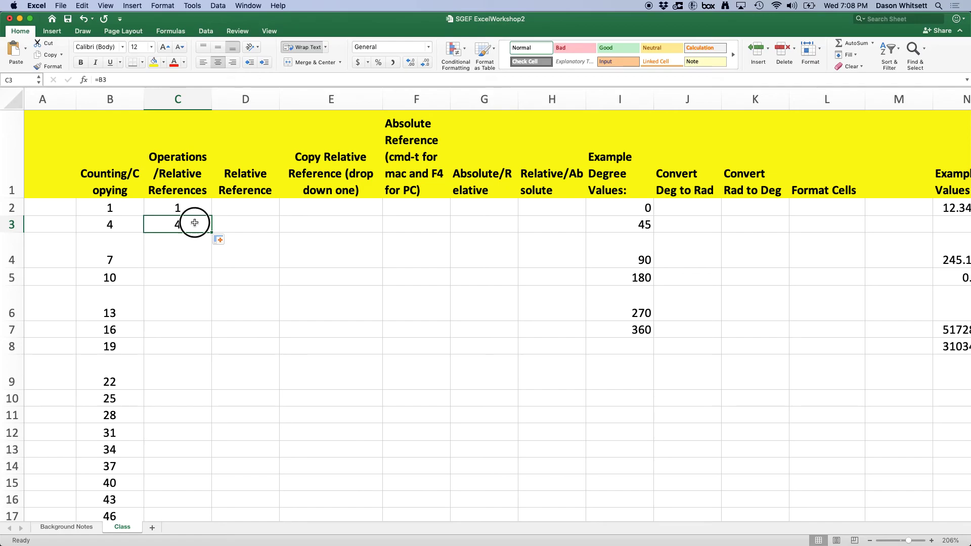
pyautogui.doubleClick(194, 222)
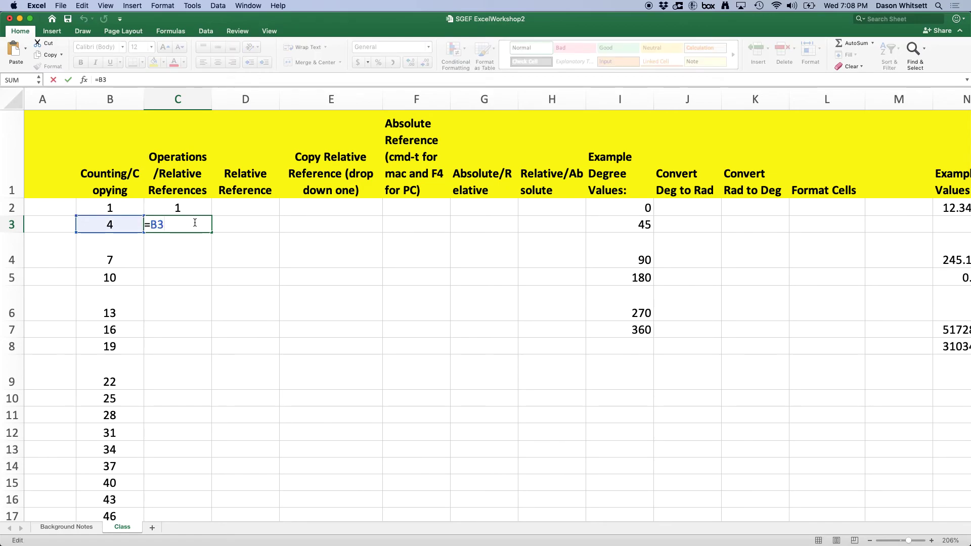
pyautogui.click(199, 205)
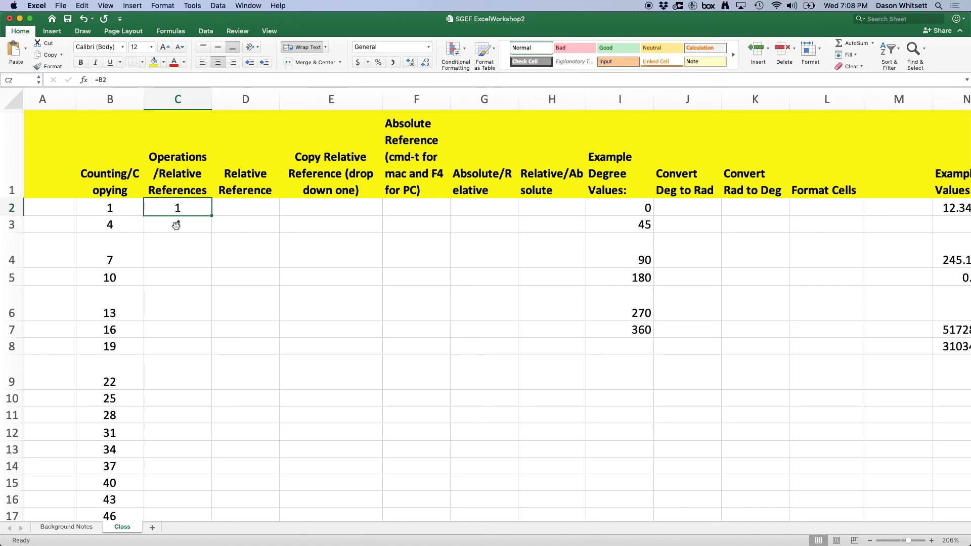
# Fill the C3 formula down through C9 and inspect the reference in C9.
pyautogui.click(186, 228)
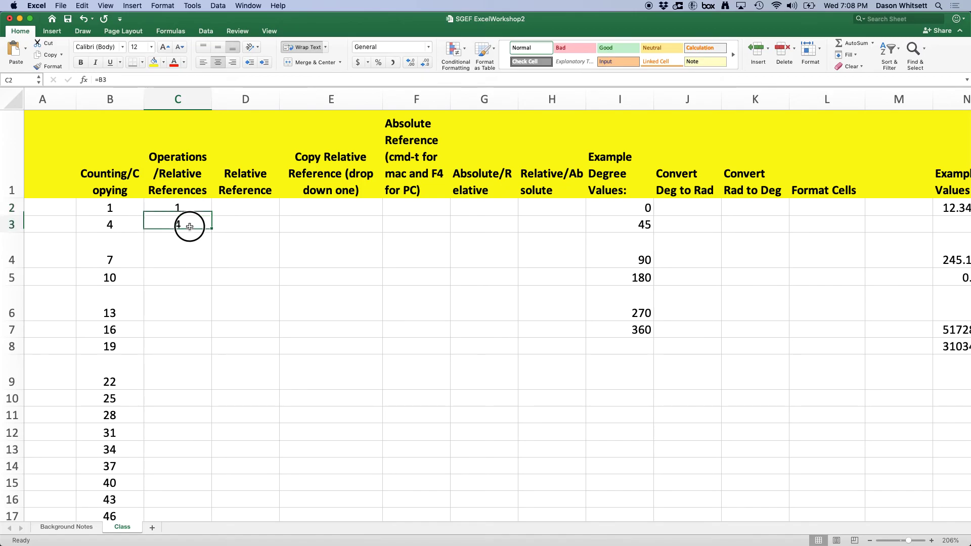
pyautogui.moveTo(212, 232); pyautogui.dragTo(202, 381)
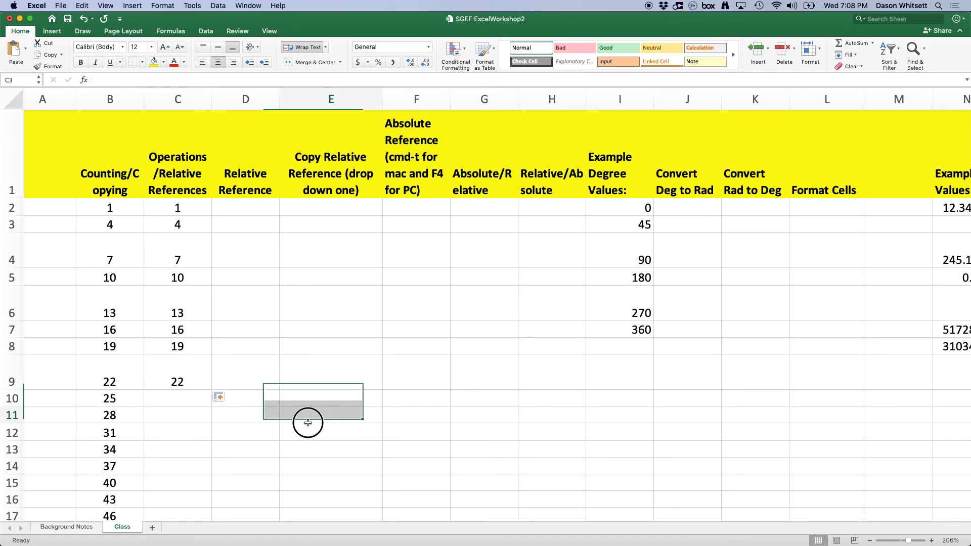
pyautogui.doubleClick(181, 377)
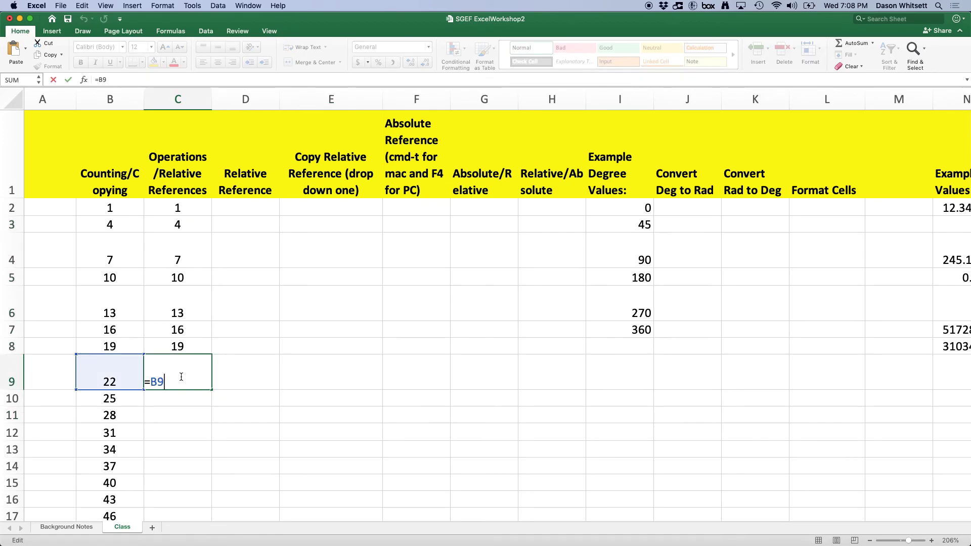
pyautogui.click(234, 393)
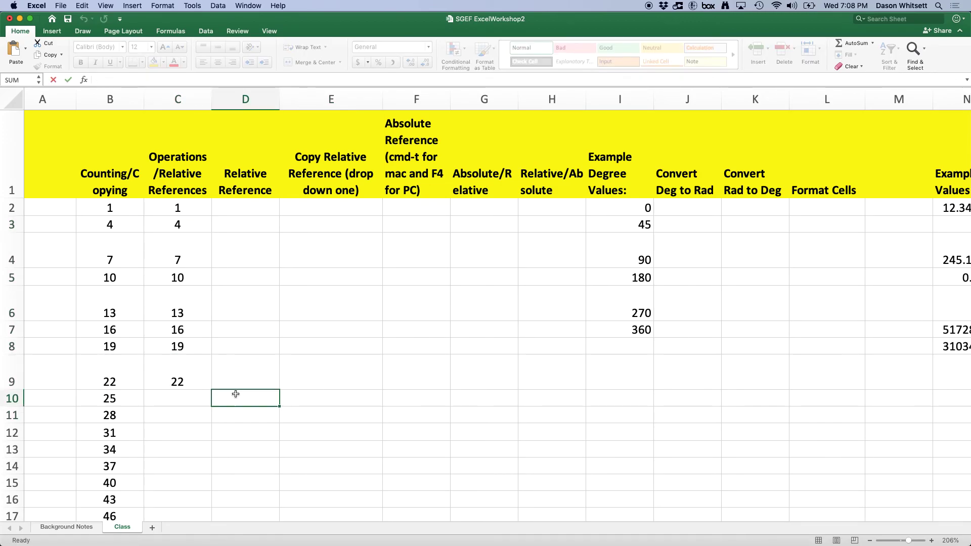
# Copy the C9 formula across to D9 and inspect the reference in D9.
pyautogui.click(194, 388)
pyautogui.moveTo(212, 389); pyautogui.dragTo(277, 389)
pyautogui.click(331, 432)
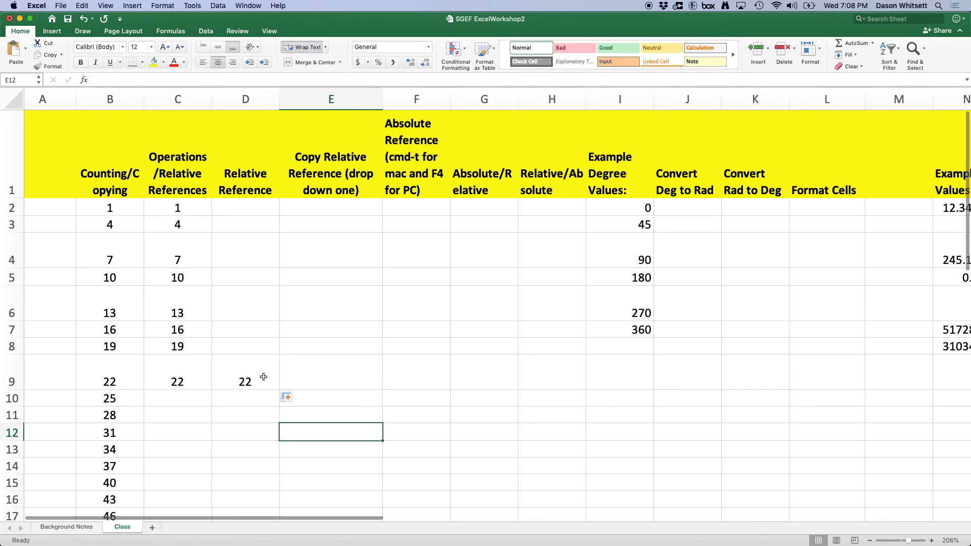
pyautogui.doubleClick(262, 379)
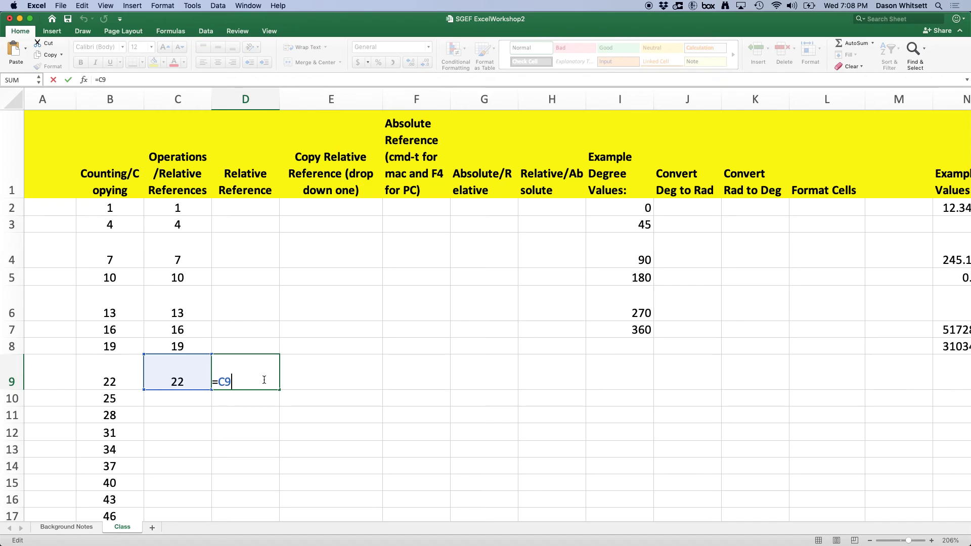
pyautogui.press('Escape')
pyautogui.click(308, 446)
pyautogui.click(201, 209)
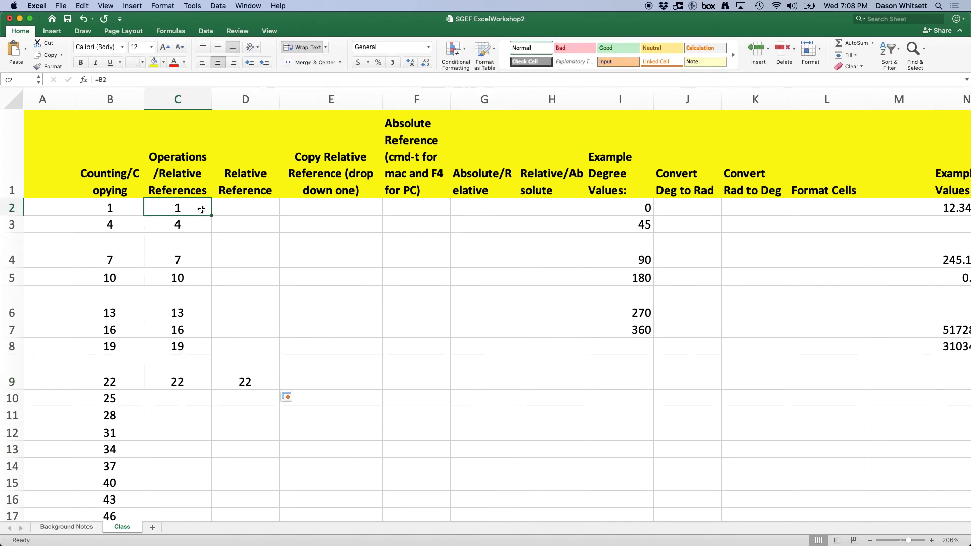
# Copy the formula in C2 and paste it into C3.
pyautogui.press('super+c')
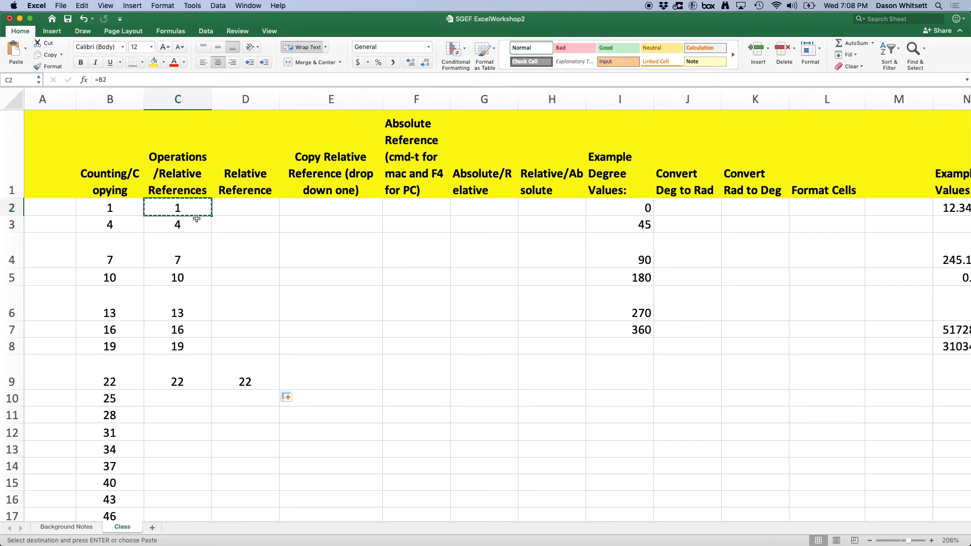
pyautogui.click(194, 225)
pyautogui.press('super+v')
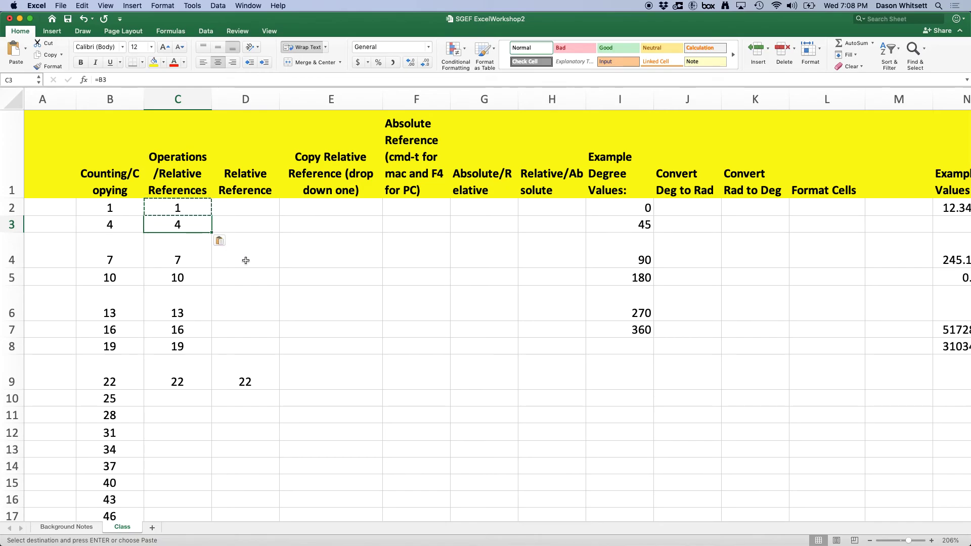
# Paste the copied C2 formula into D9 and inspect the reference it produces.
pyautogui.click(248, 382)
pyautogui.press('super+v')
pyautogui.click(306, 415)
pyautogui.click(238, 373)
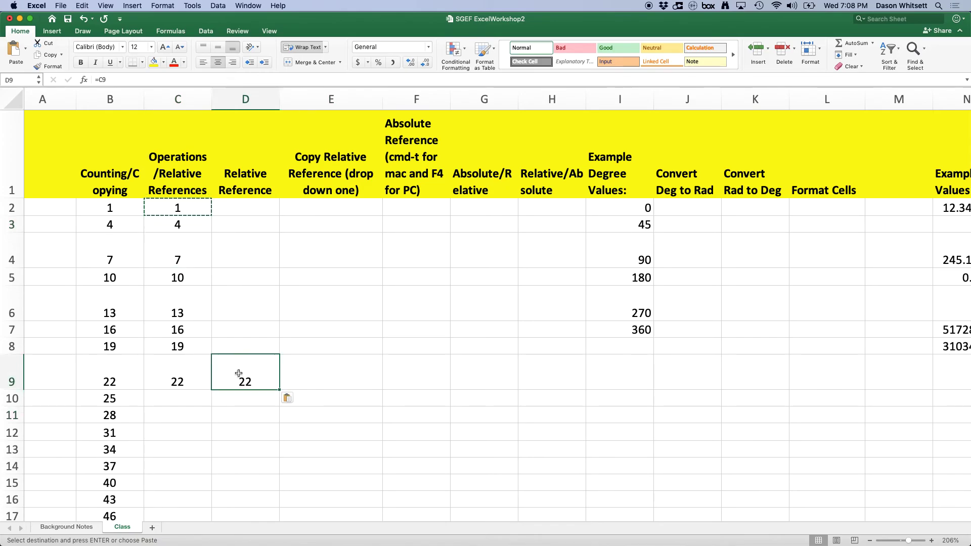
# Clear cell D9 and fill the C9 formula down through C17.
pyautogui.press('Delete')
pyautogui.click(291, 344)
pyautogui.click(205, 377)
pyautogui.scroll(-2, 239, 347)
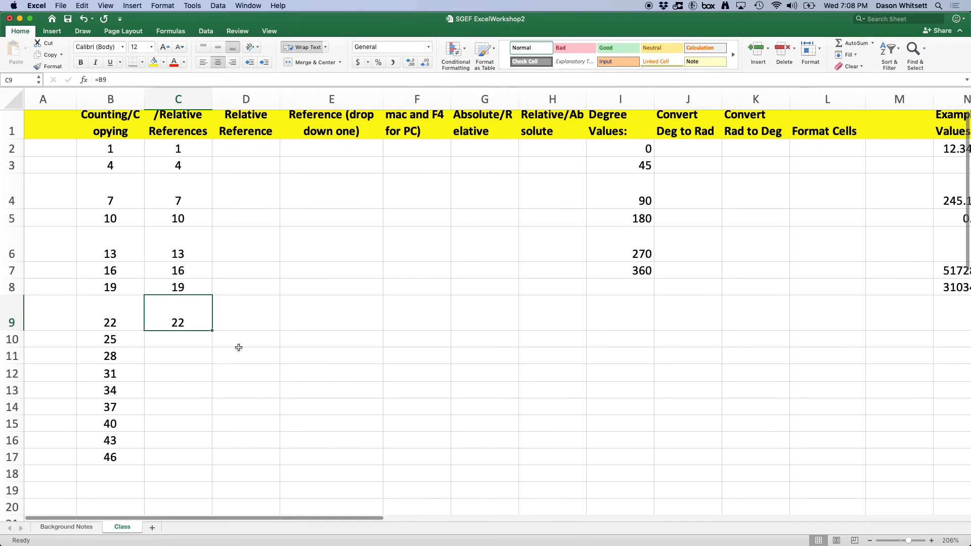
pyautogui.moveTo(212, 331); pyautogui.dragTo(187, 458)
# Check the Background Notes sheet for the next example and return to the Class sheet's empty columns.
pyautogui.click(76, 526)
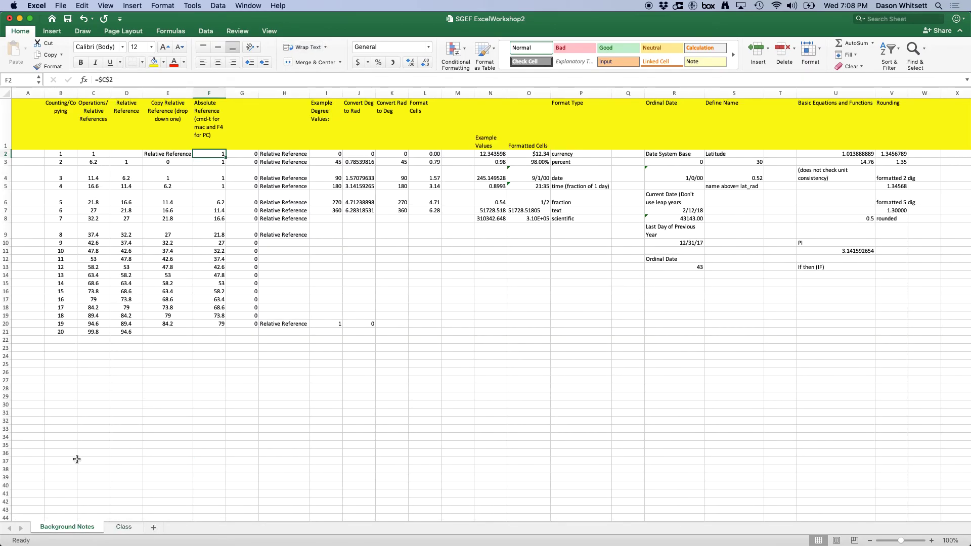
pyautogui.click(124, 526)
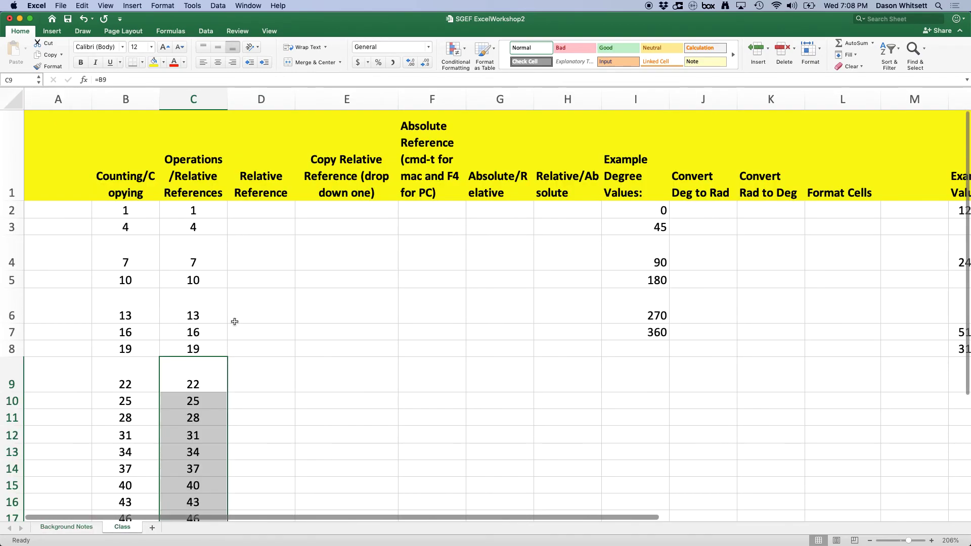
pyautogui.click(236, 322)
pyautogui.click(260, 213)
pyautogui.click(339, 209)
pyautogui.hscroll(1, 362, 269)
pyautogui.hscroll(1, 362, 269)
pyautogui.hscroll(-2, 362, 269)
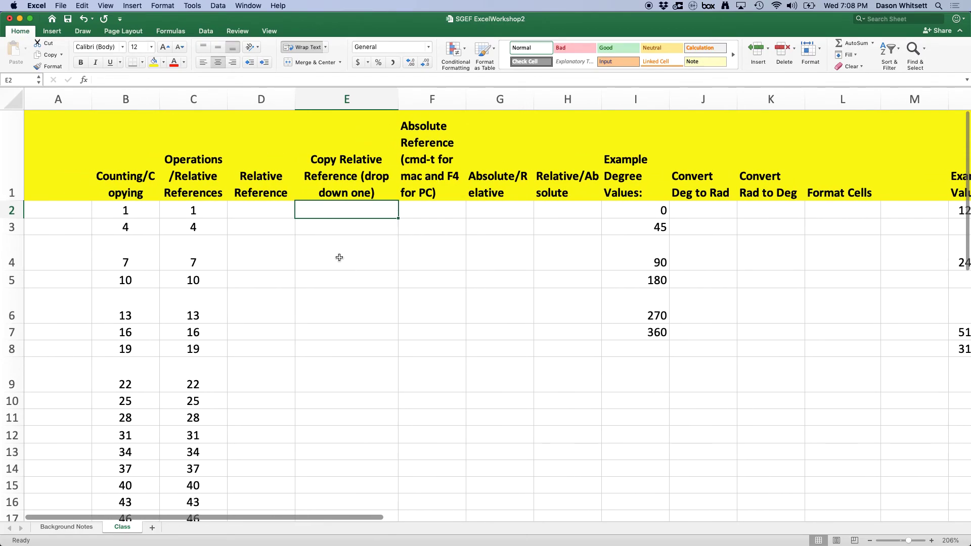
# Move the formula from C2 to E2 under the Copy Relative Reference heading and inspect its reference.
pyautogui.click(191, 208)
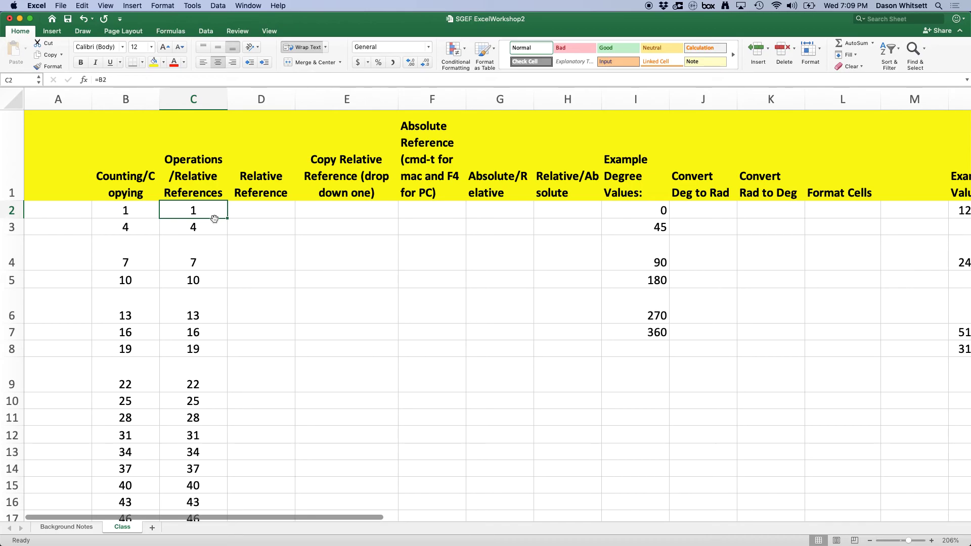
pyautogui.moveTo(214, 218); pyautogui.dragTo(326, 215)
pyautogui.click(360, 260)
pyautogui.click(369, 214)
pyautogui.write('=B2')
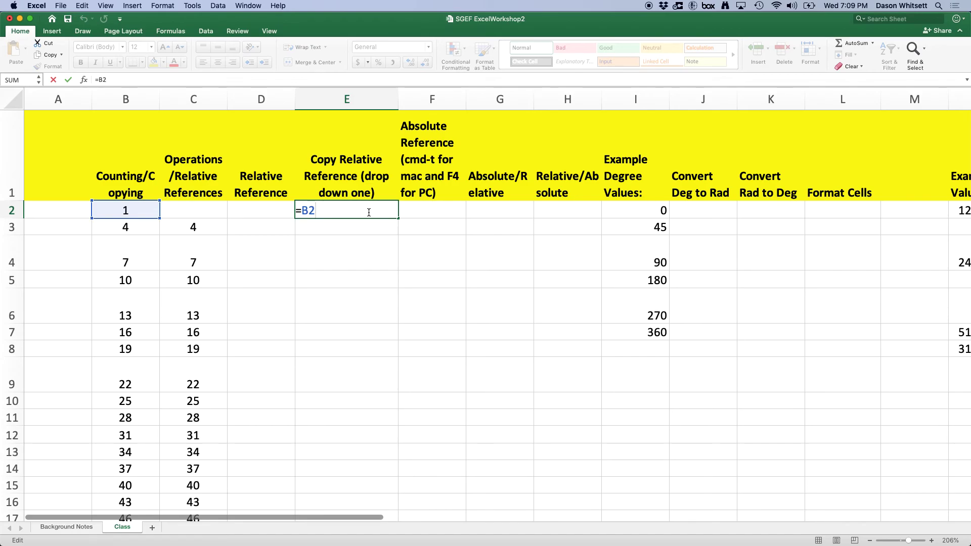
pyautogui.click(365, 259)
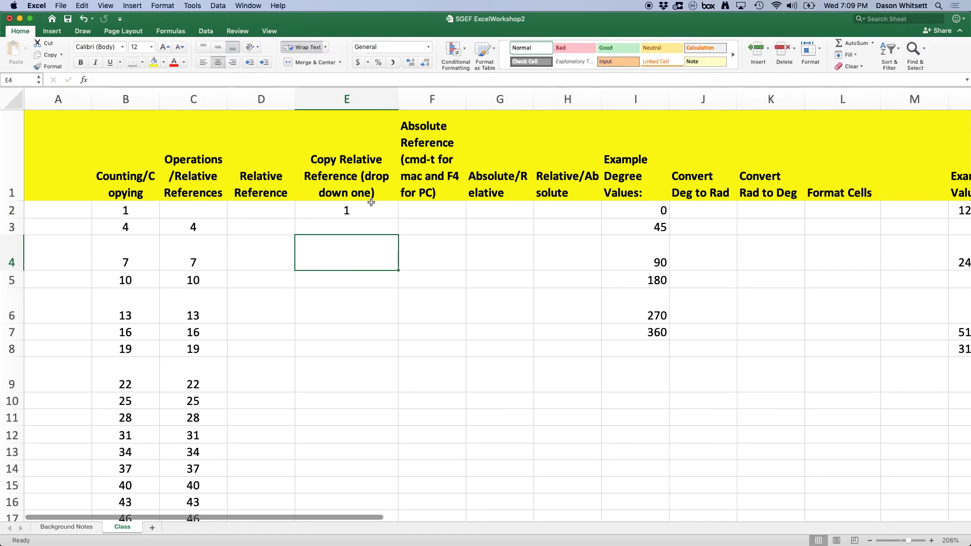
# Move the E2 formula down one cell to E3 and fill it down through E13.
pyautogui.click(369, 217)
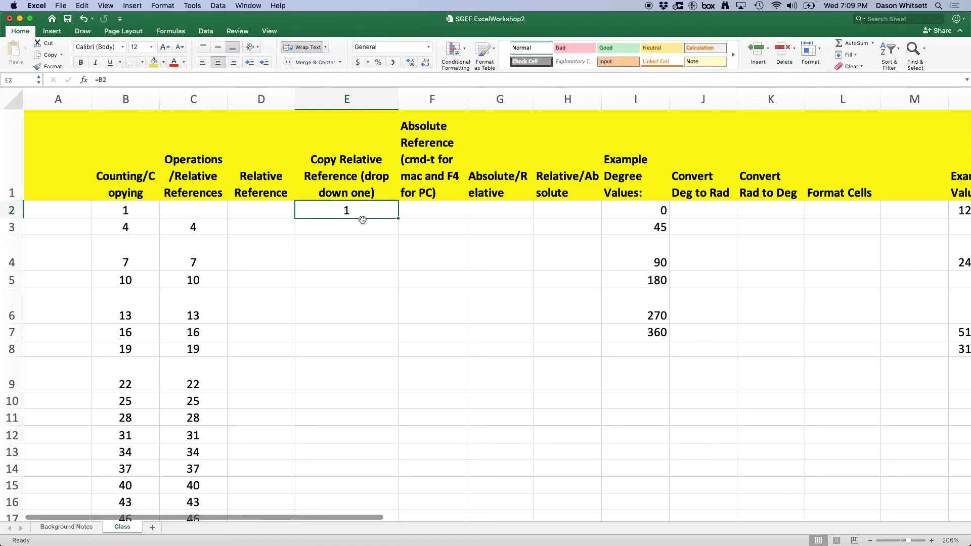
pyautogui.moveTo(363, 218); pyautogui.dragTo(362, 237)
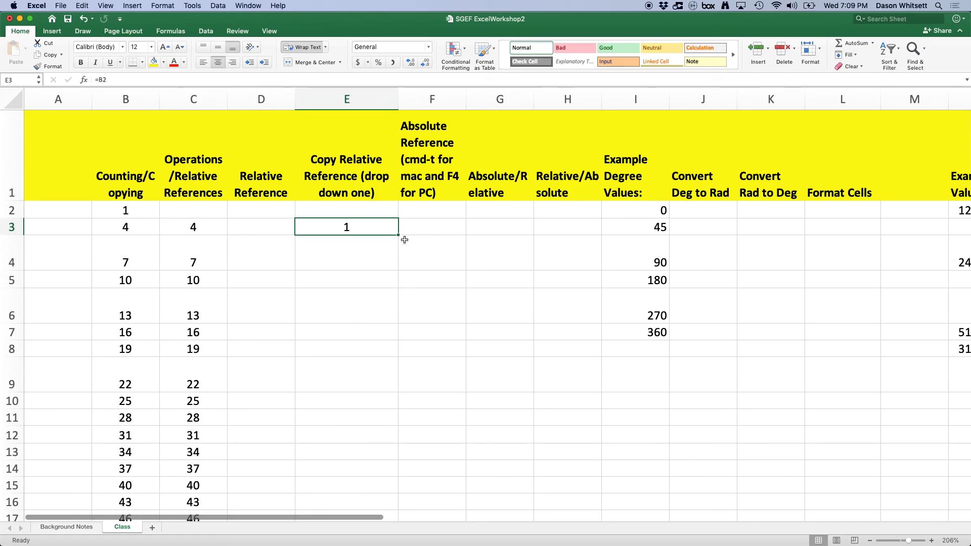
pyautogui.moveTo(400, 235); pyautogui.dragTo(371, 458)
pyautogui.click(448, 380)
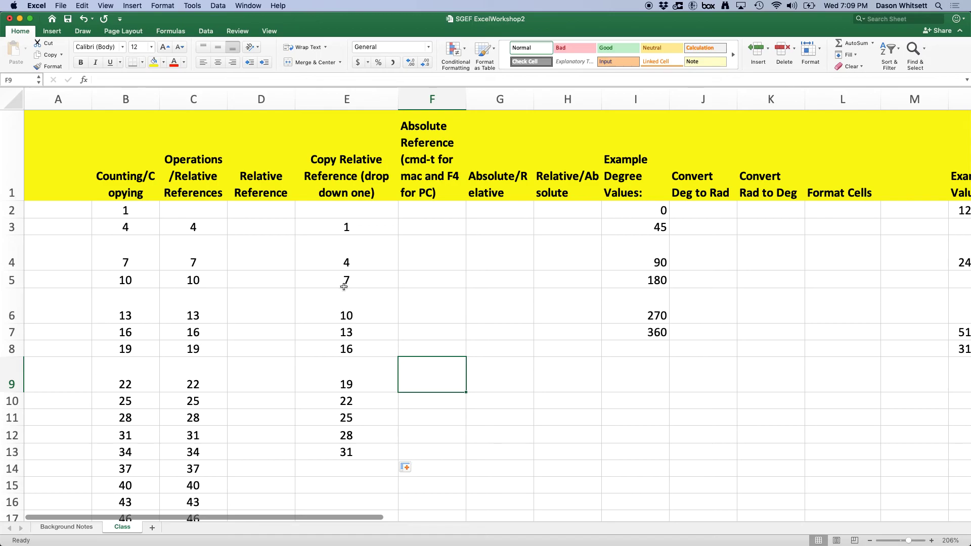
# Enter the absolute reference formula =$B$2 in cell F3 under the Absolute Reference heading.
pyautogui.scroll(-2, 368, 292)
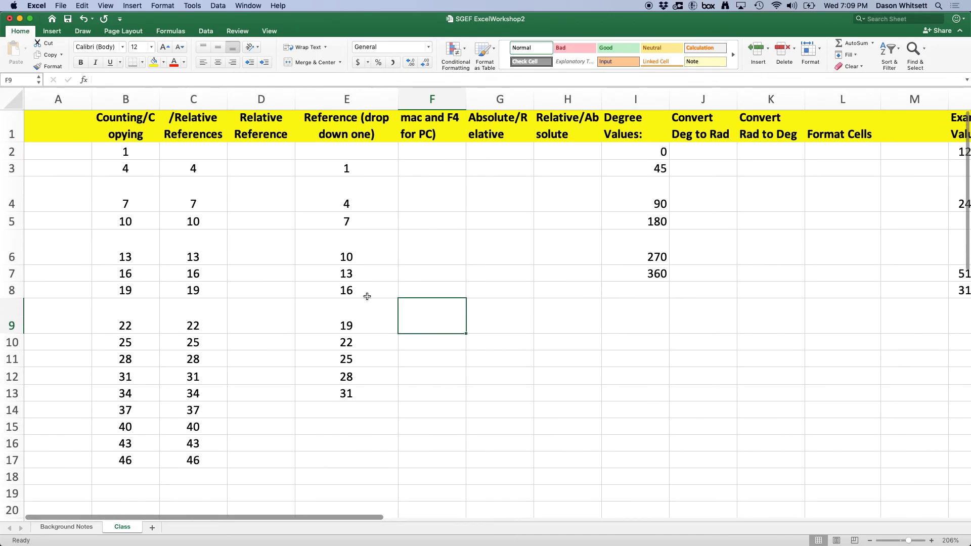
pyautogui.scroll(1, 503, 223)
pyautogui.click(441, 204)
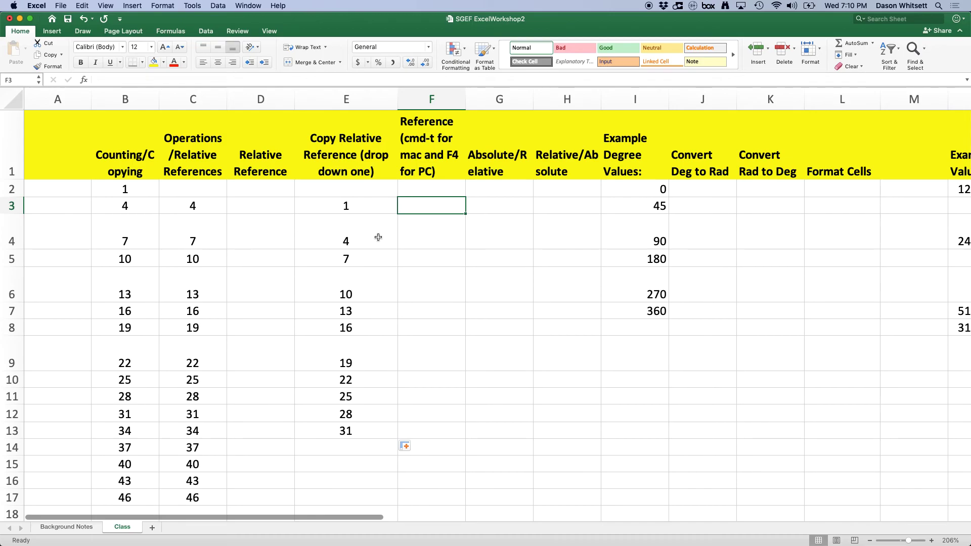
pyautogui.click(553, 239)
pyautogui.click(414, 203)
pyautogui.click(430, 240)
pyautogui.click(430, 204)
pyautogui.write('=')
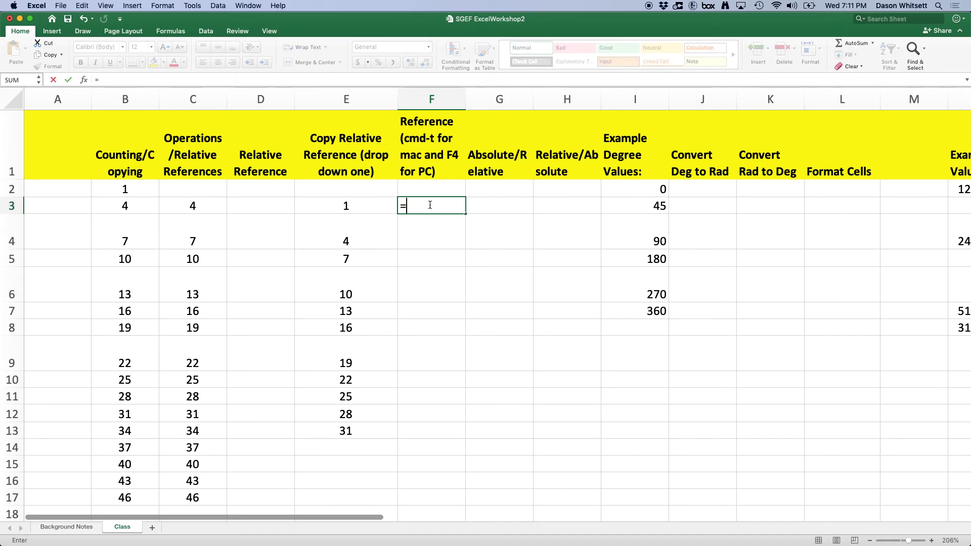
pyautogui.click(143, 192)
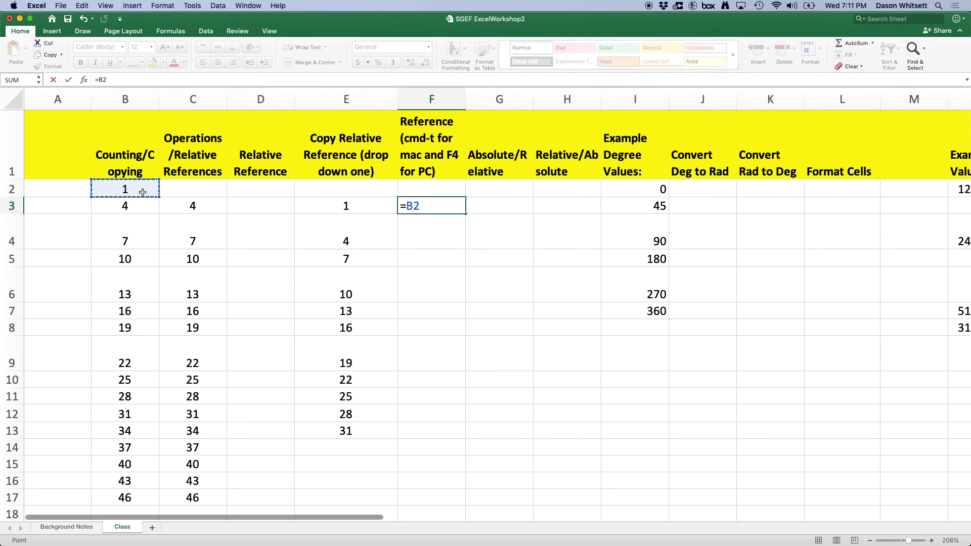
pyautogui.press('super+t')
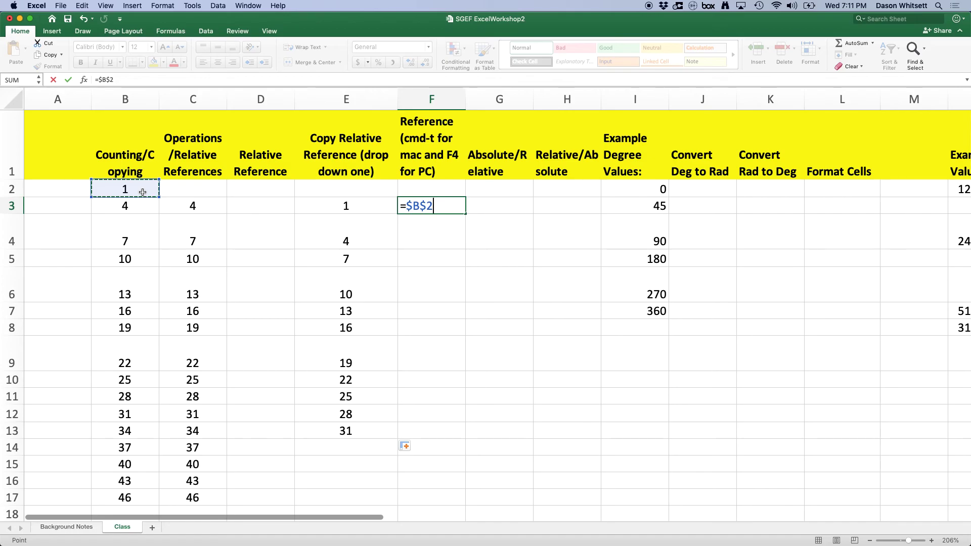
pyautogui.press('Return')
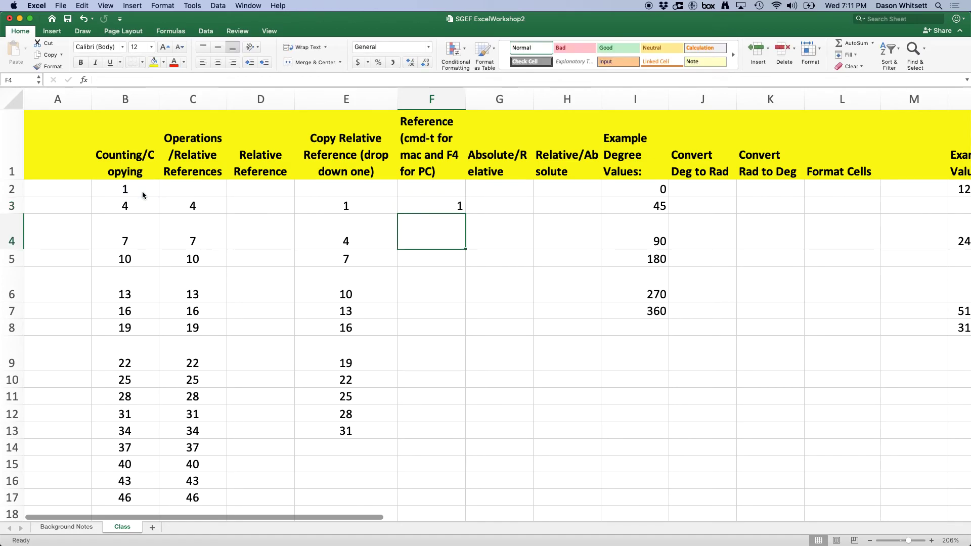
# Fill the F3 formula down through F13 and inspect the reference in F13.
pyautogui.click(457, 205)
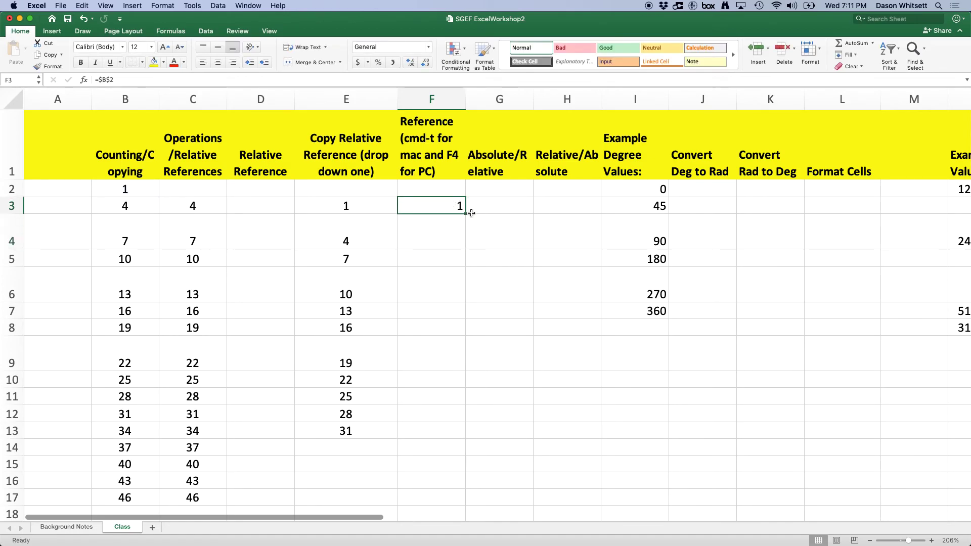
pyautogui.moveTo(465, 213); pyautogui.dragTo(468, 438)
pyautogui.click(571, 432)
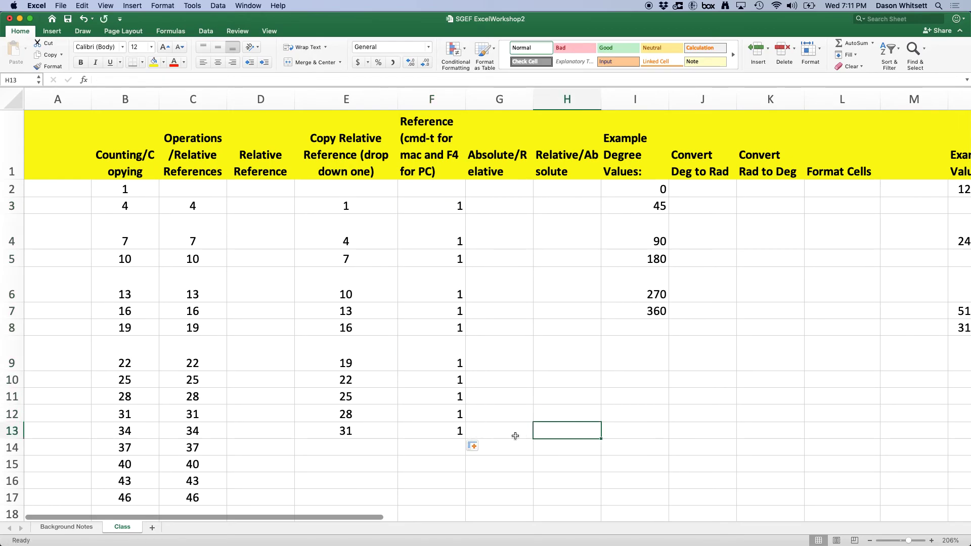
pyautogui.doubleClick(427, 432)
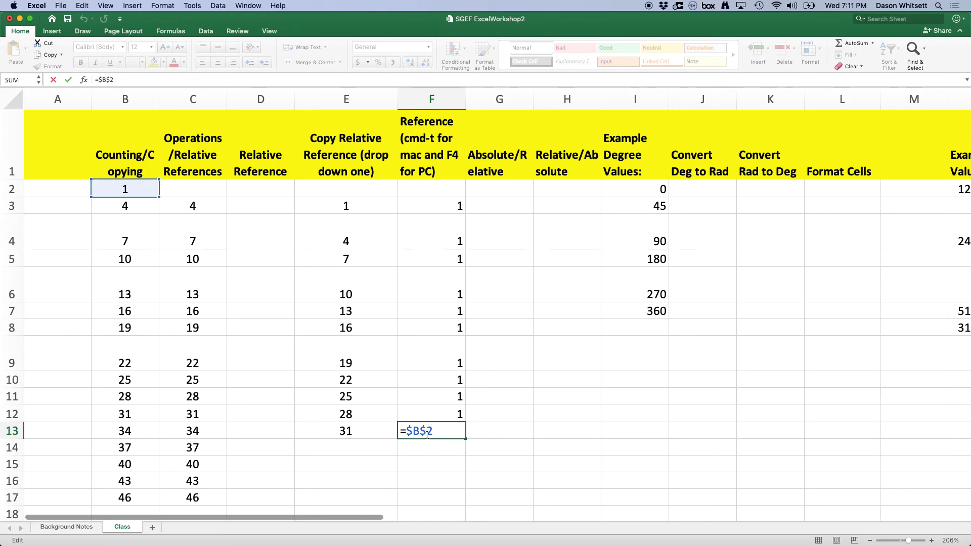
pyautogui.press('Escape')
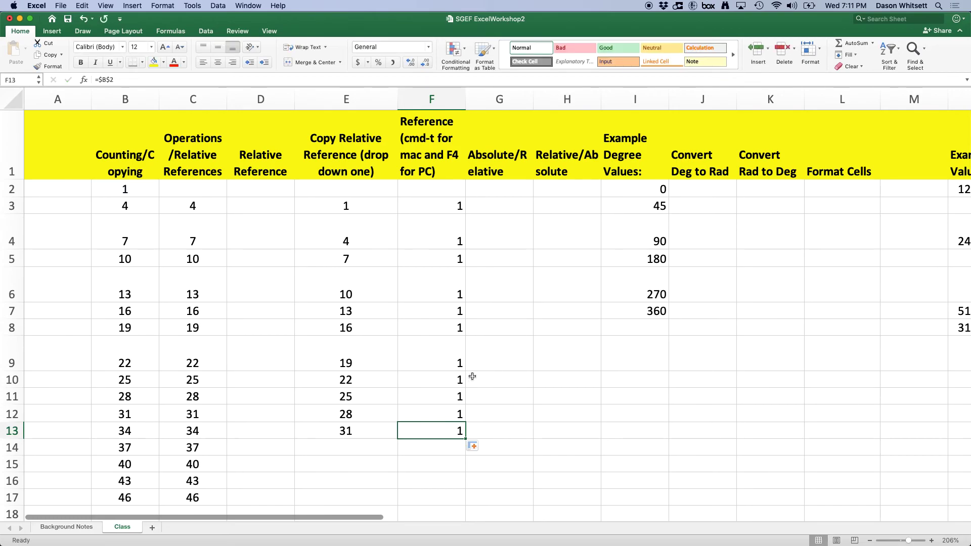
# Copy the F3 formula across to G3 under the Absolute/Relative heading.
pyautogui.click(438, 205)
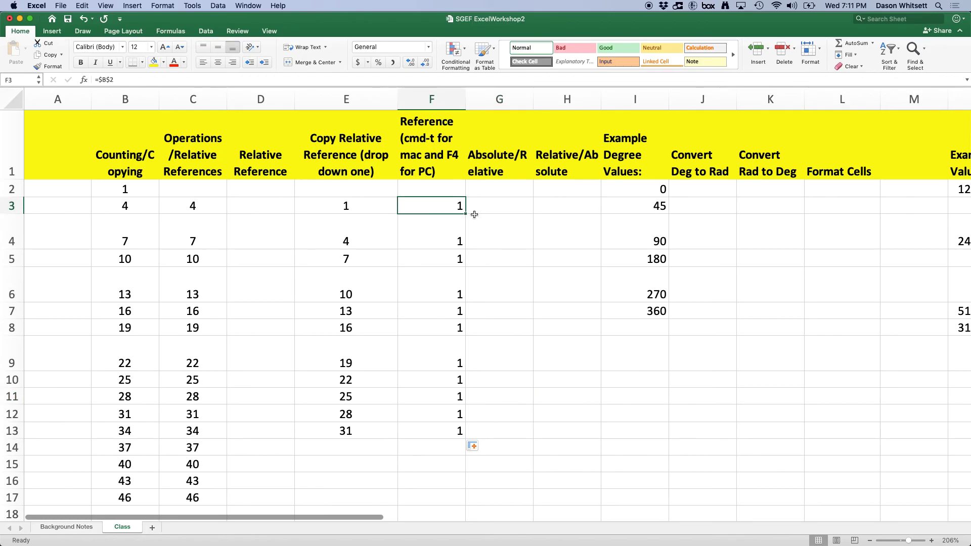
pyautogui.click(465, 214)
pyautogui.moveTo(465, 214); pyautogui.dragTo(530, 215)
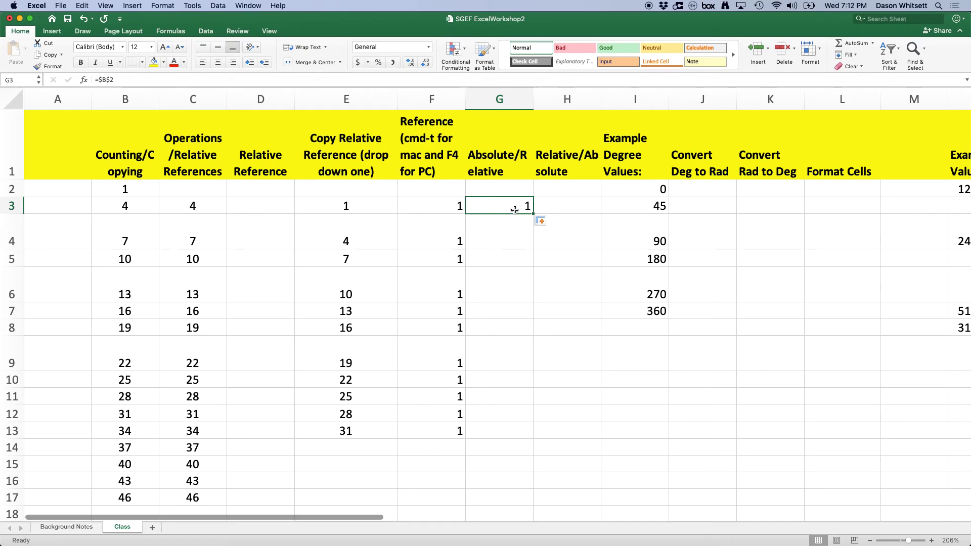
# Change the G3 formula to =$B2 so that only the column reference is absolute.
pyautogui.doubleClick(514, 207)
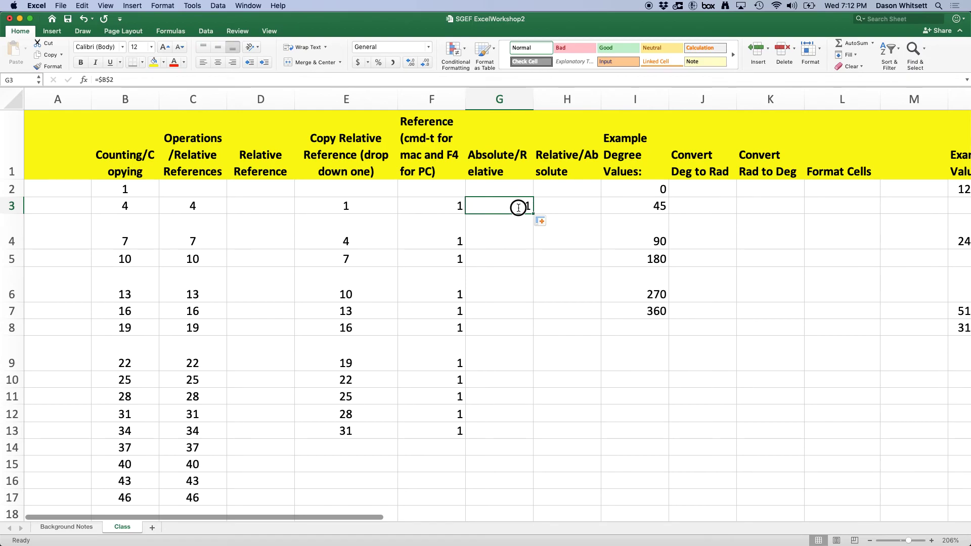
pyautogui.click(482, 207)
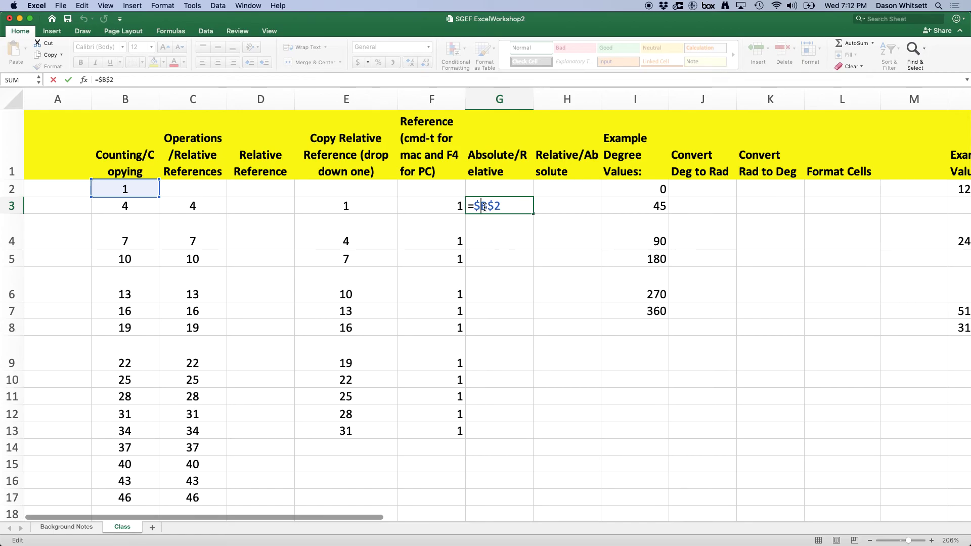
pyautogui.click(485, 207)
pyautogui.press('BackSpace')
pyautogui.press('Return')
# Fill the G3 formula down through G13 and inspect the reference in G13.
pyautogui.click(498, 206)
pyautogui.moveTo(534, 213); pyautogui.dragTo(532, 442)
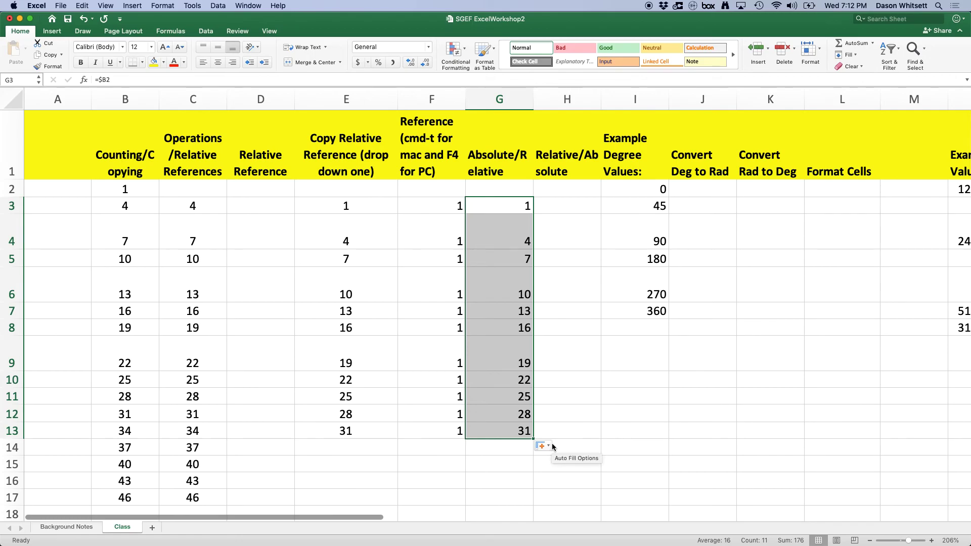
pyautogui.click(641, 446)
pyautogui.doubleClick(500, 430)
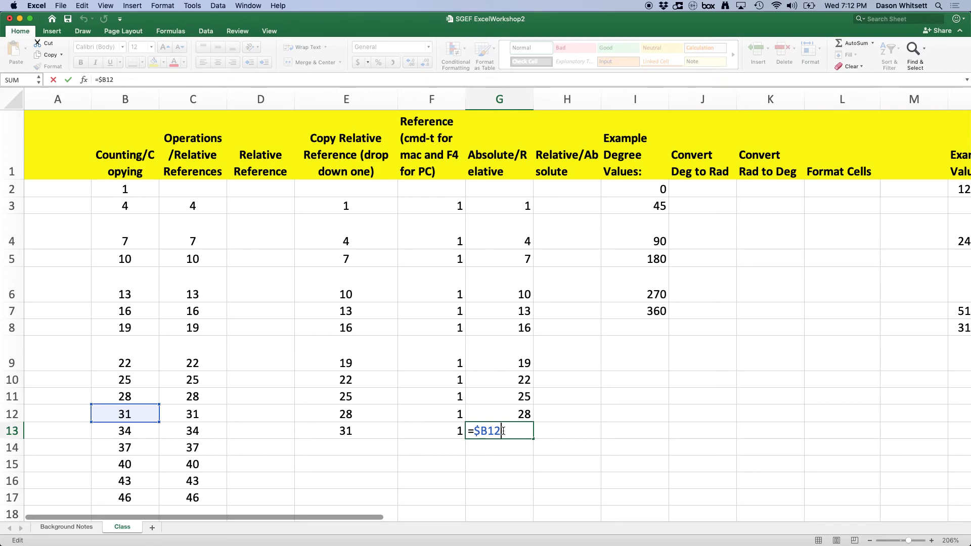
pyautogui.hotkey('ctrl', 'Return')
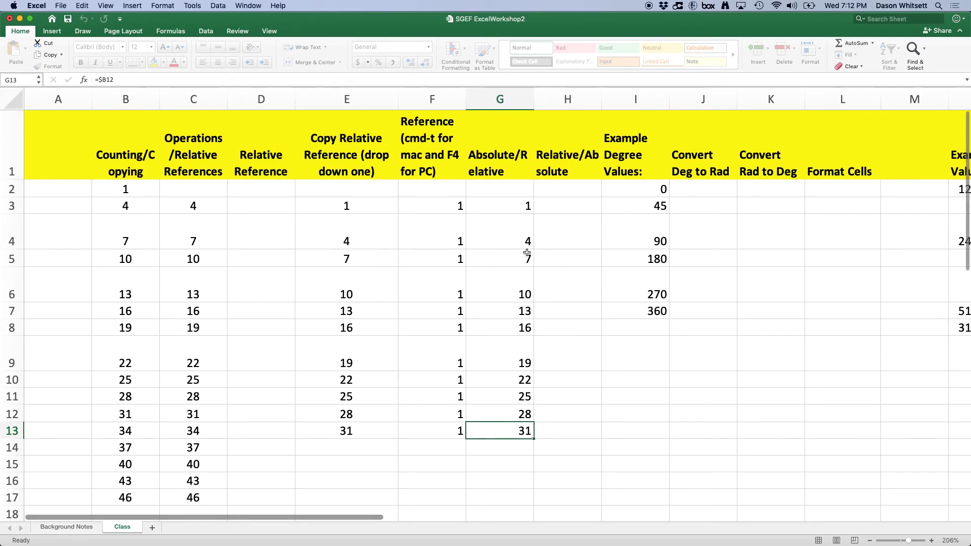
# Copy the G3 formula across to H3 under the Relative/Absolute heading and fill it down through H13.
pyautogui.click(520, 207)
pyautogui.moveTo(534, 213); pyautogui.dragTo(594, 211)
pyautogui.click(589, 282)
pyautogui.click(574, 207)
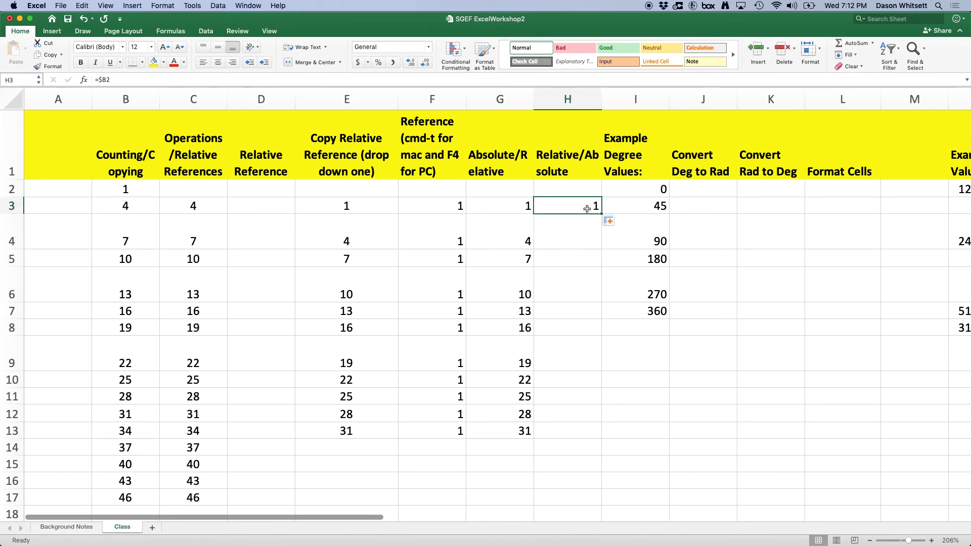
pyautogui.moveTo(602, 214); pyautogui.dragTo(575, 438)
pyautogui.click(637, 477)
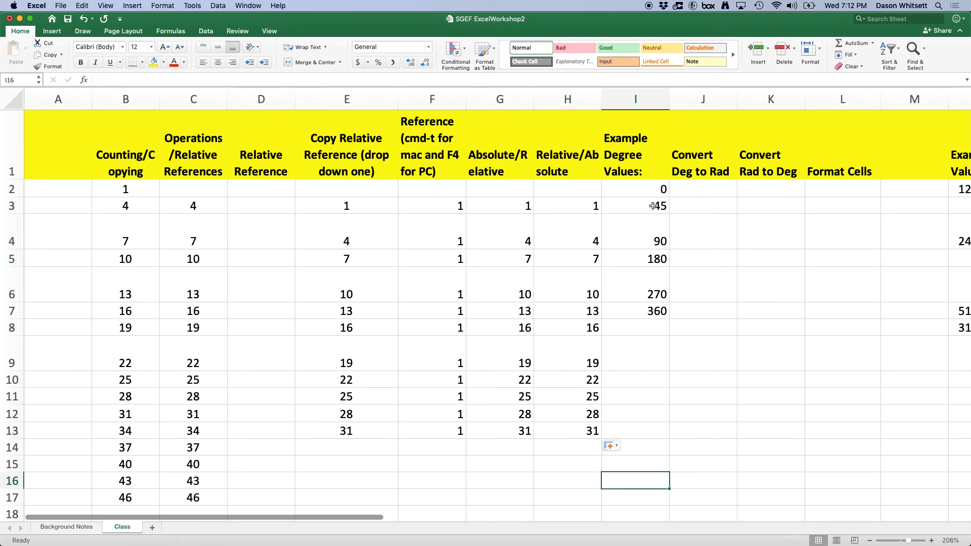
# Inspect the cell reference used in the H3 formula under the Relative/Absolute heading.
pyautogui.doubleClick(571, 202)
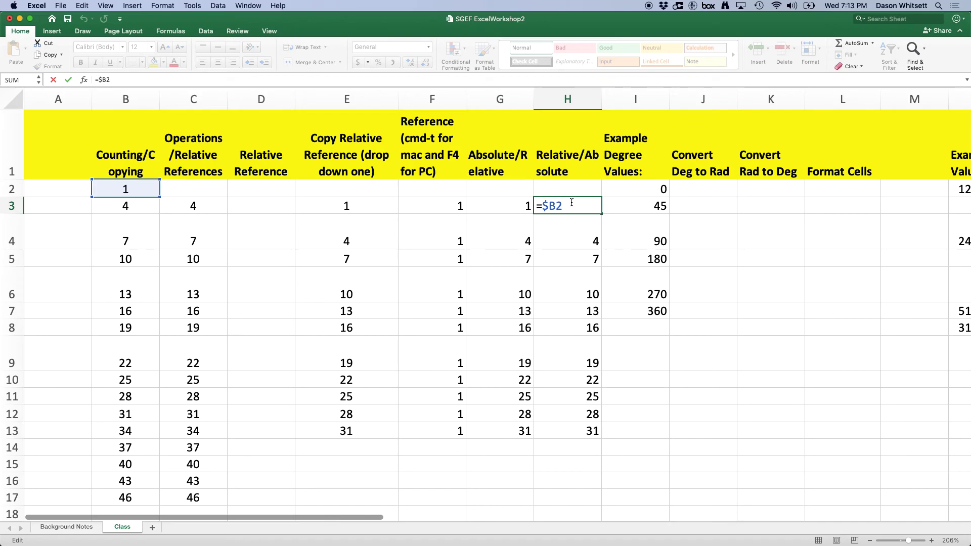
pyautogui.click(644, 380)
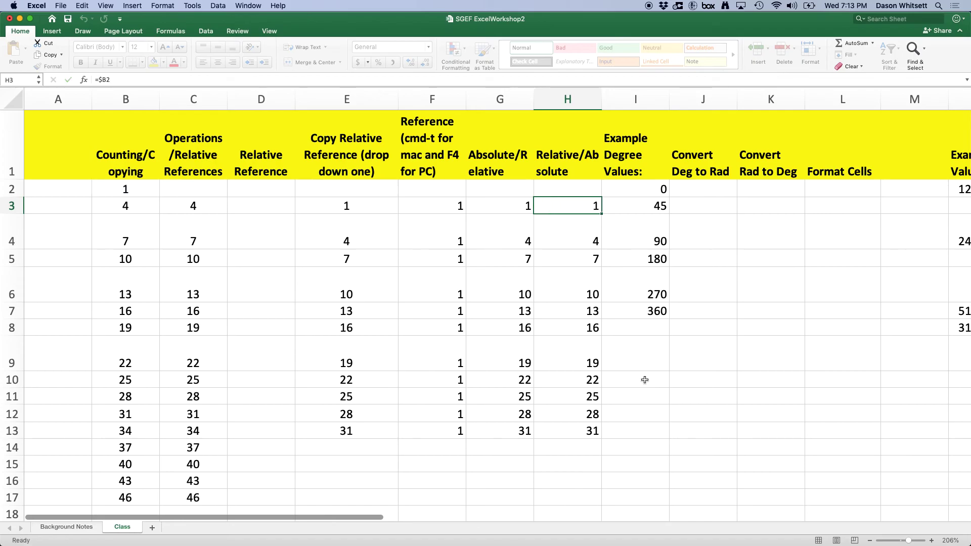
pyautogui.doubleClick(588, 209)
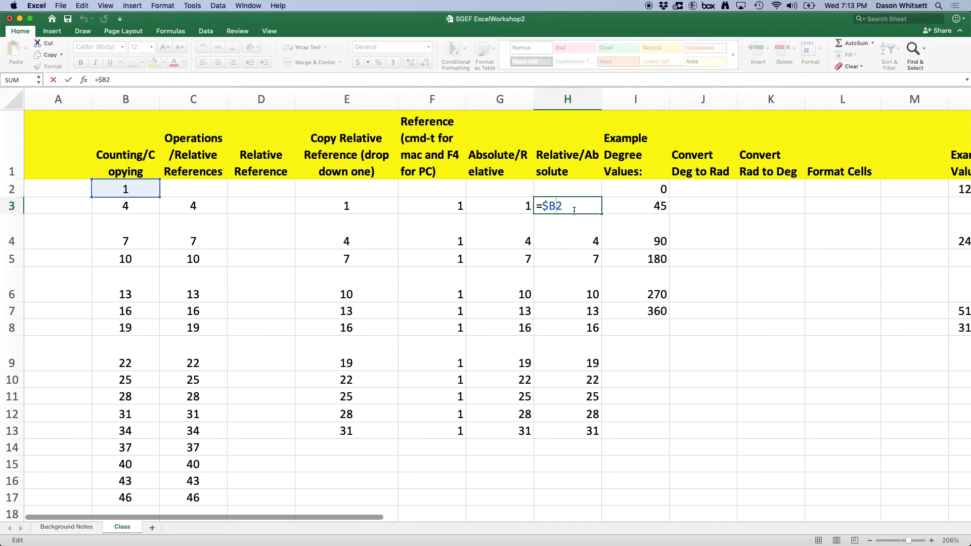
pyautogui.click(650, 355)
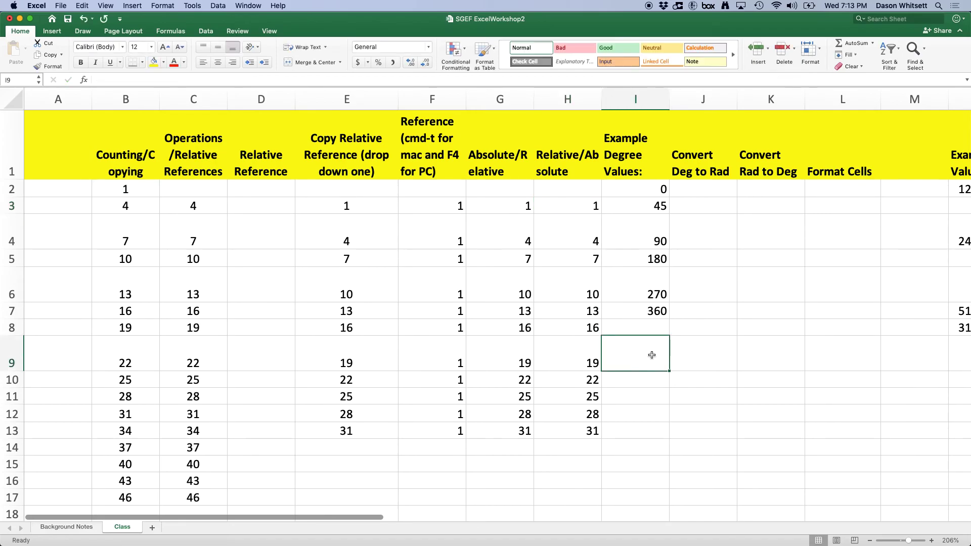
pyautogui.click(748, 378)
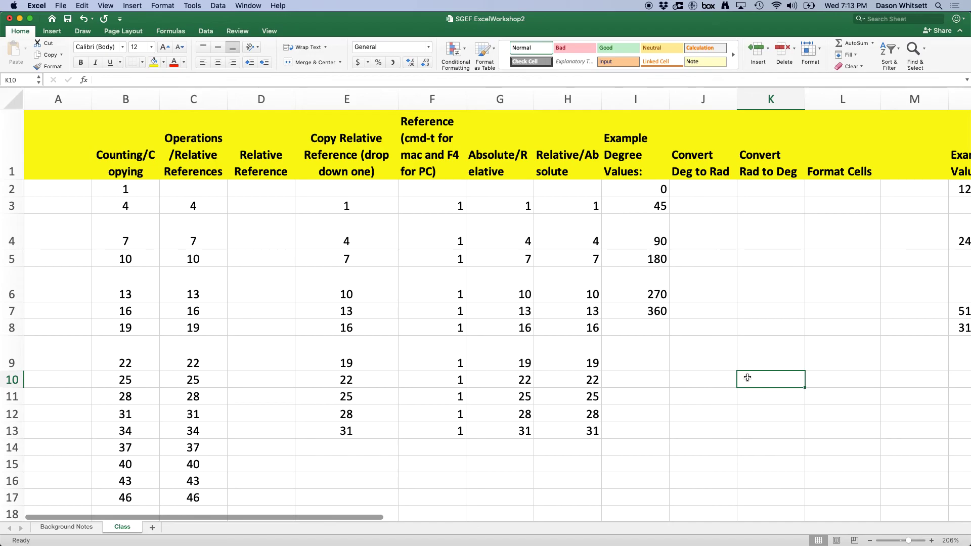
# Enter =DEGREES(I2) in J2 under the Convert Deg to Rad heading.
pyautogui.hscroll(10, 747, 377)
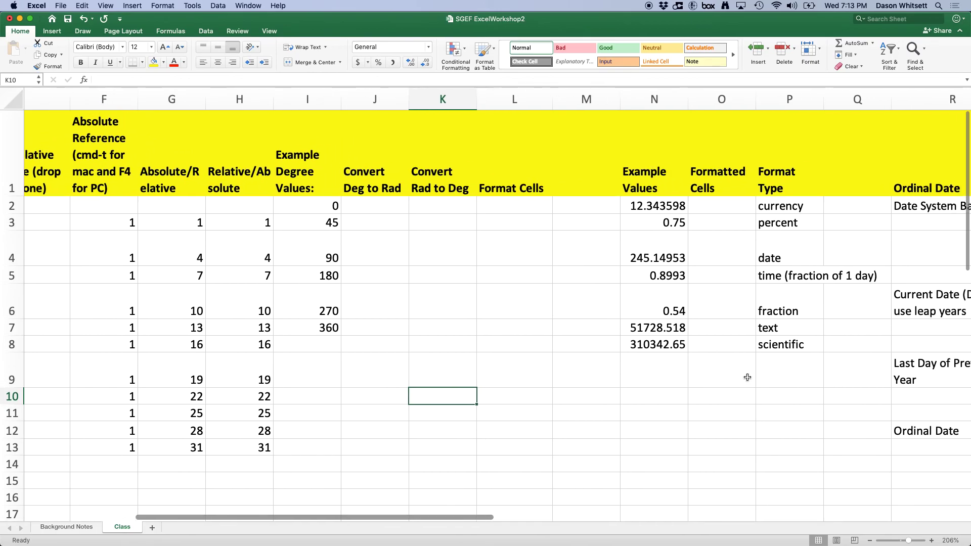
pyautogui.hscroll(-2, 747, 377)
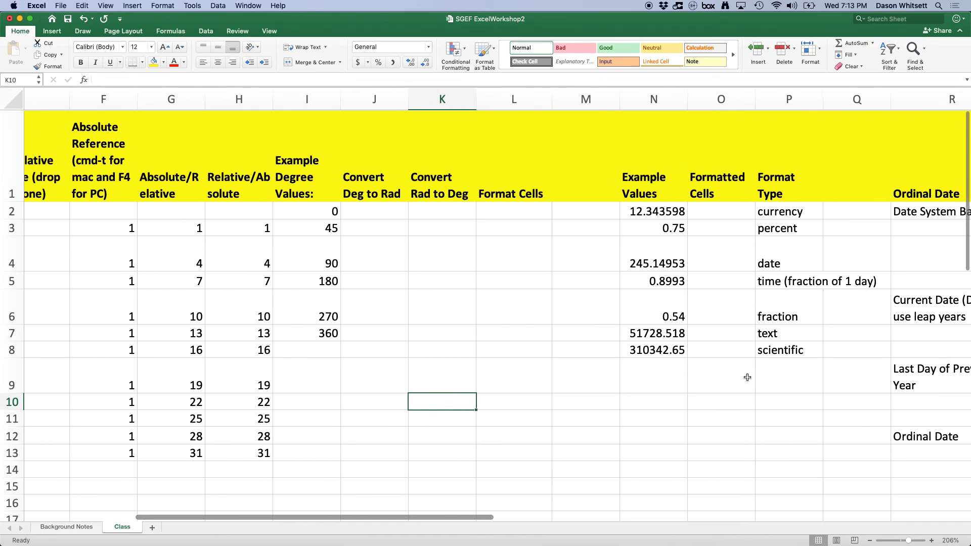
pyautogui.hscroll(2, 747, 377)
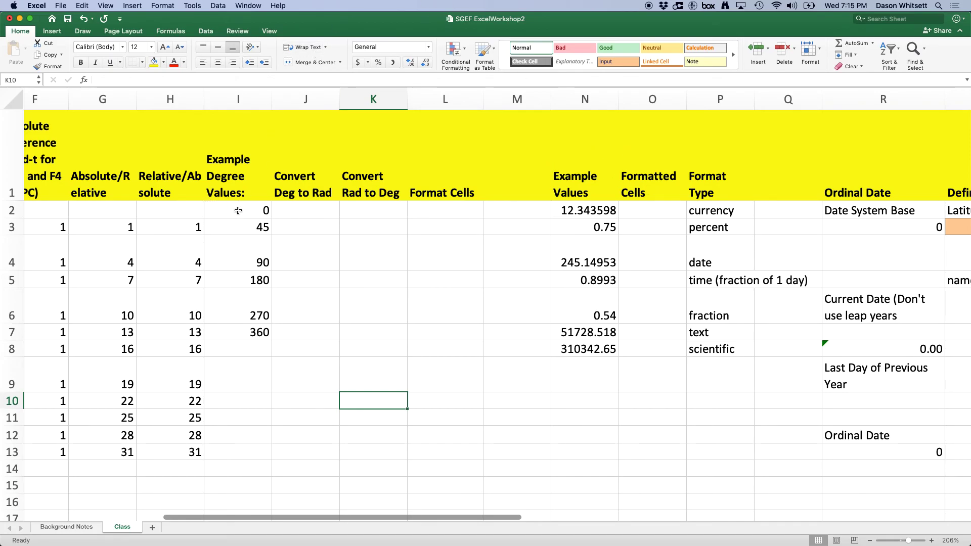
pyautogui.click(305, 204)
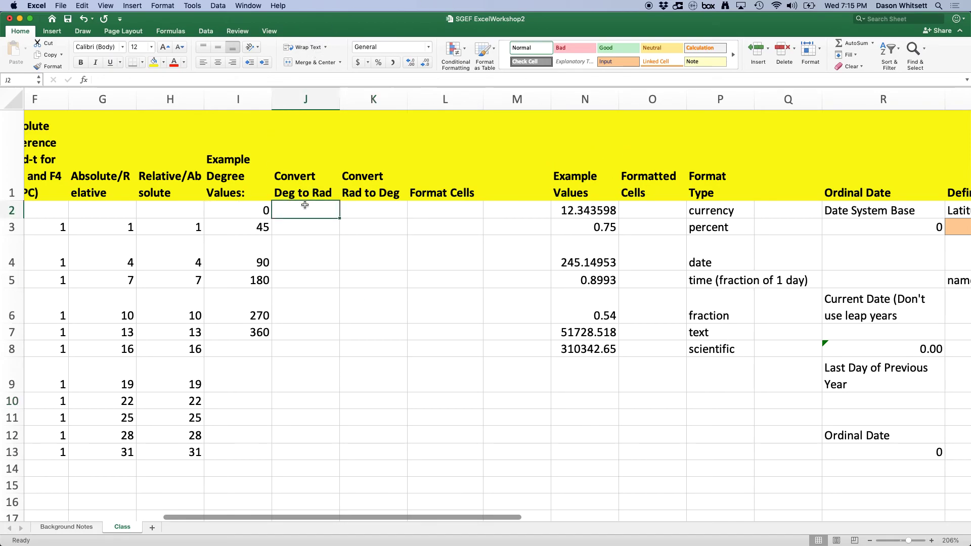
pyautogui.write('=')
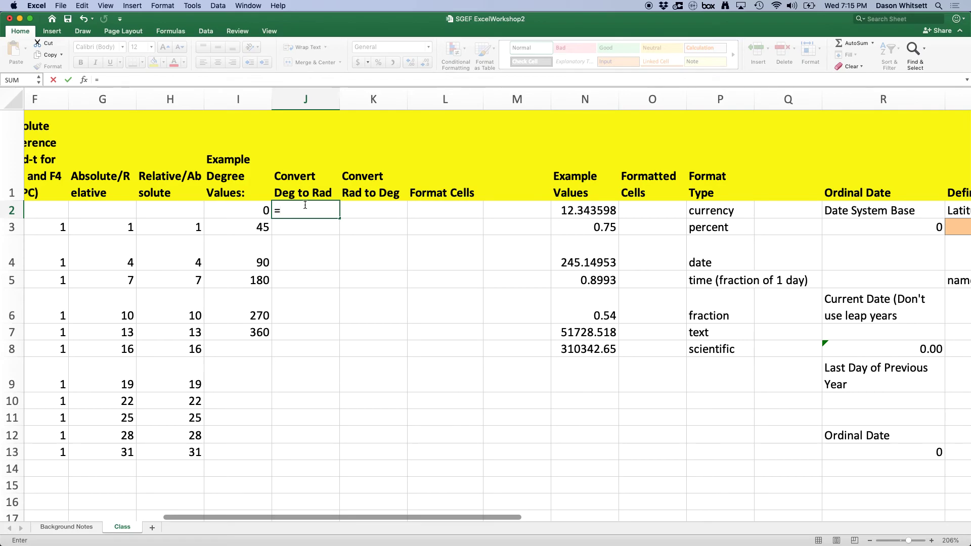
pyautogui.write('de')
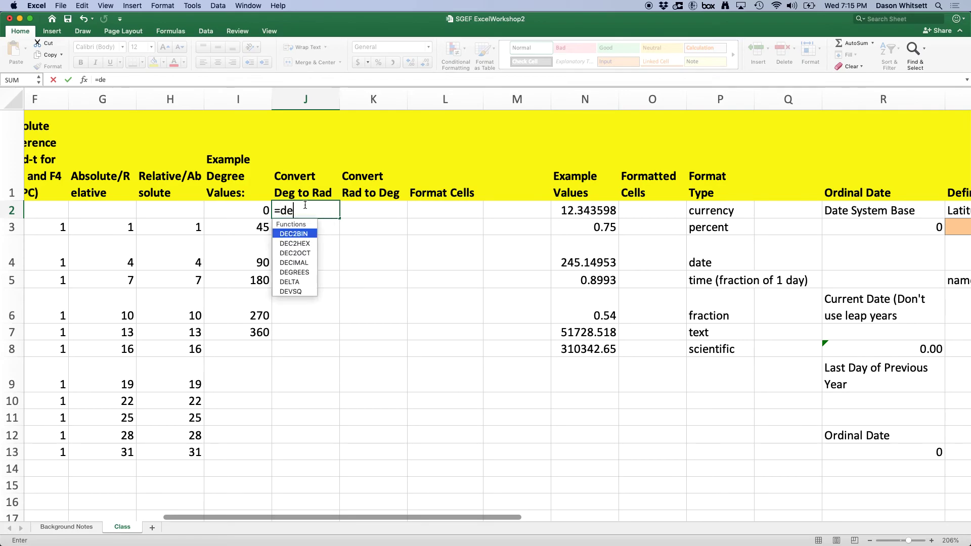
pyautogui.write('g')
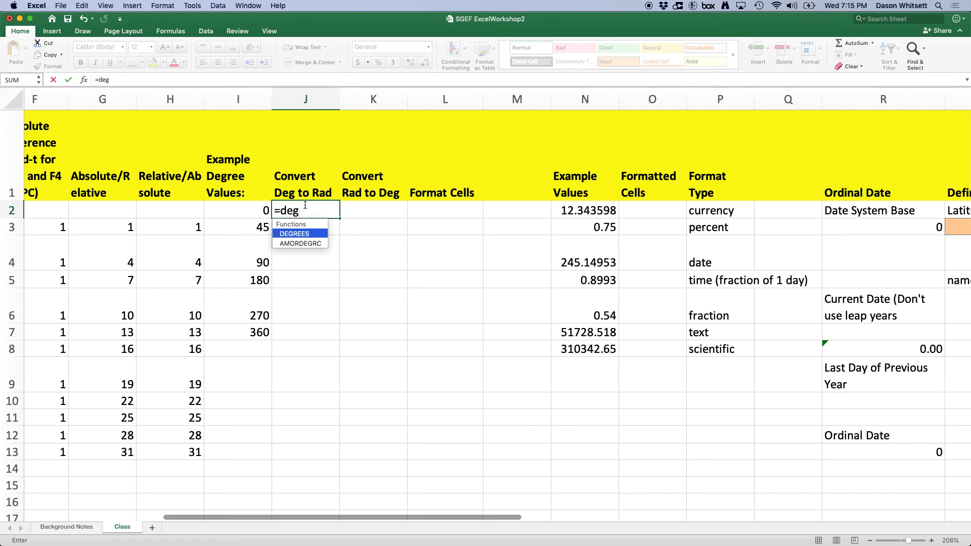
pyautogui.doubleClick(291, 234)
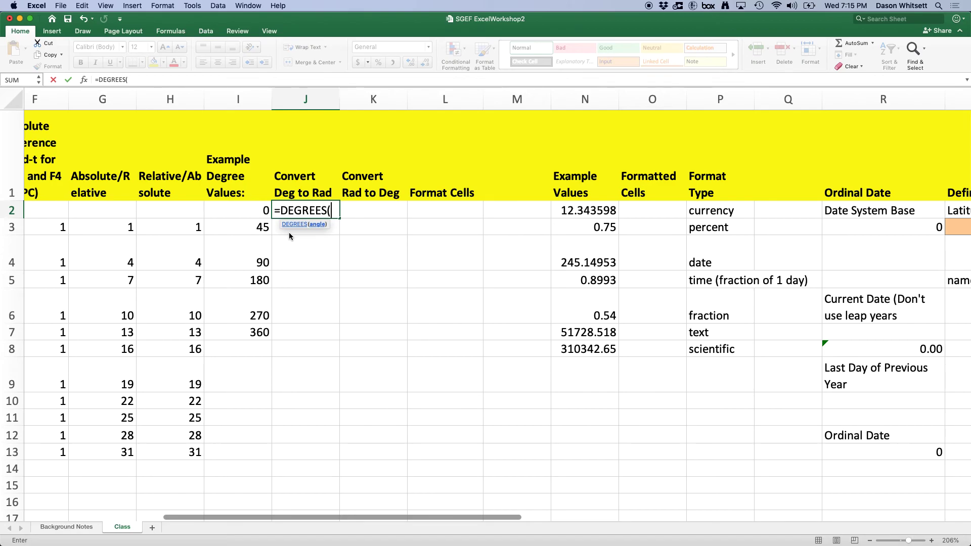
pyautogui.moveTo(289, 232); pyautogui.dragTo(335, 222)
pyautogui.click(260, 212)
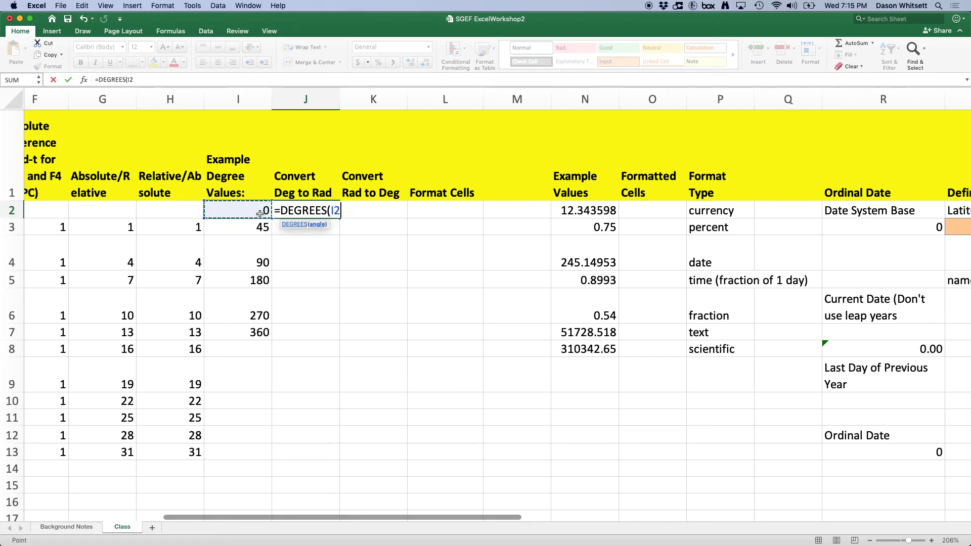
pyautogui.write(')')
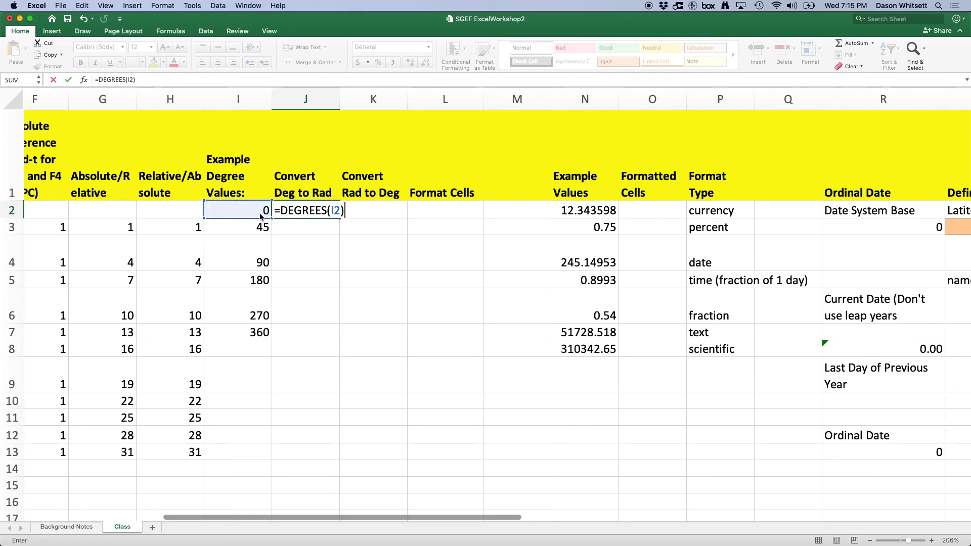
pyautogui.press('Return')
# Fill the DEGREES formula in J2 down through J7.
pyautogui.click(314, 207)
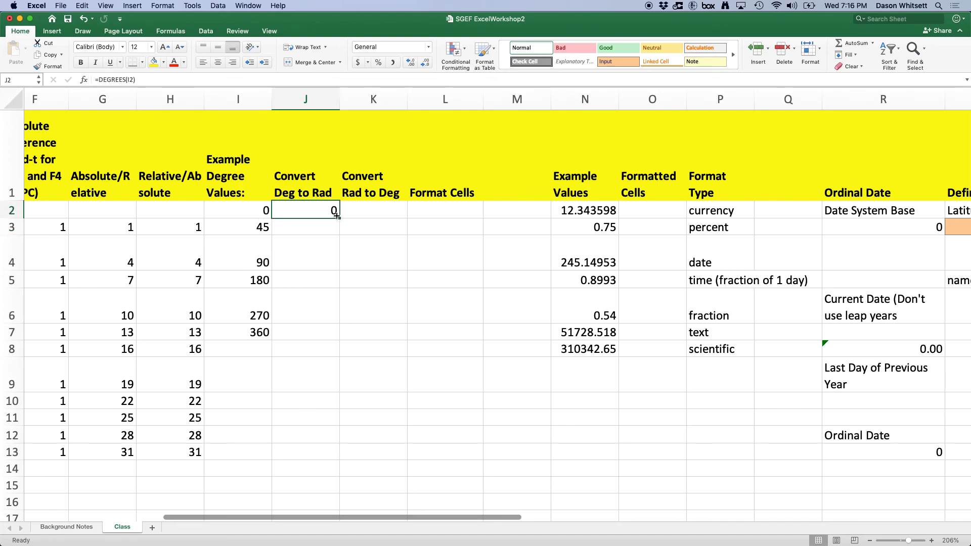
pyautogui.moveTo(338, 217); pyautogui.dragTo(335, 334)
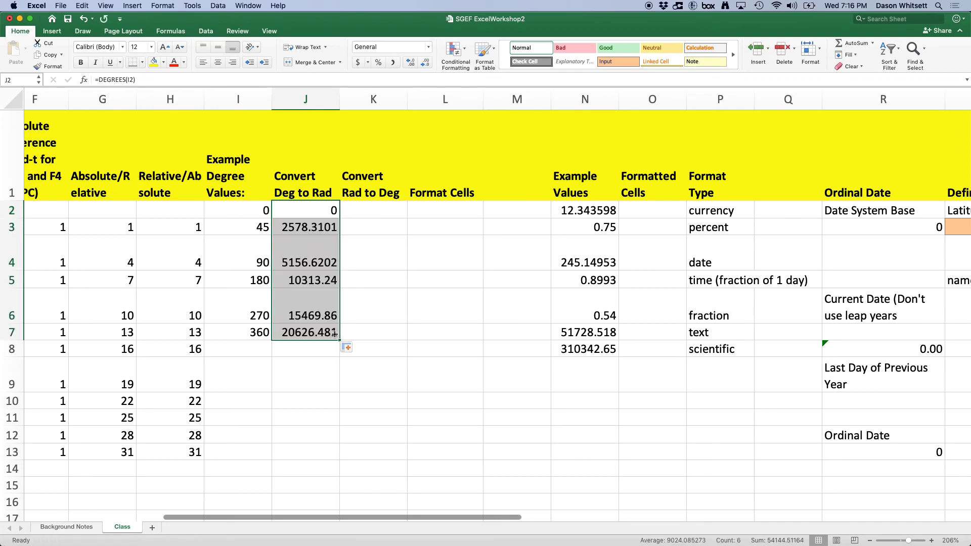
pyautogui.click(399, 417)
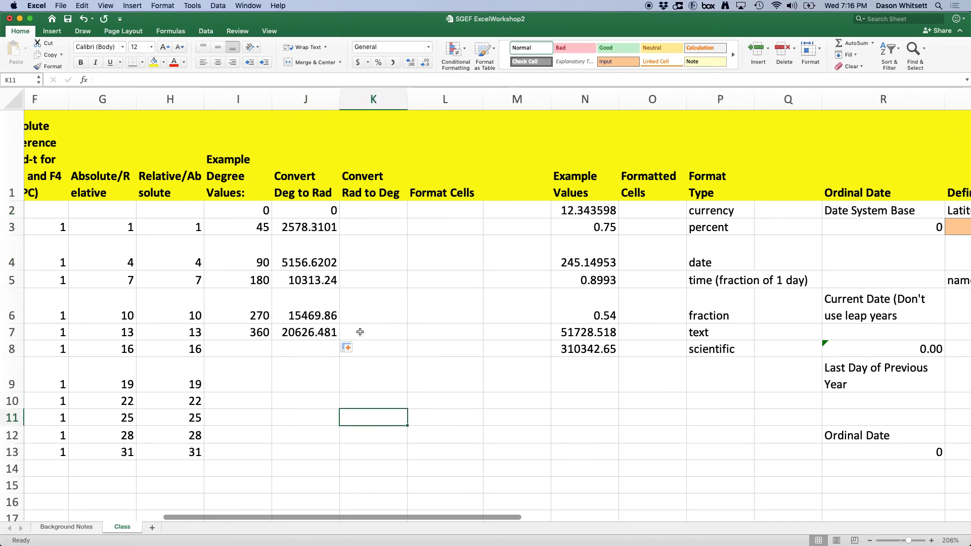
# Replace the DEGREES function in J2 with RADIANS so the formula reads =RADIANS(I2).
pyautogui.click(317, 212)
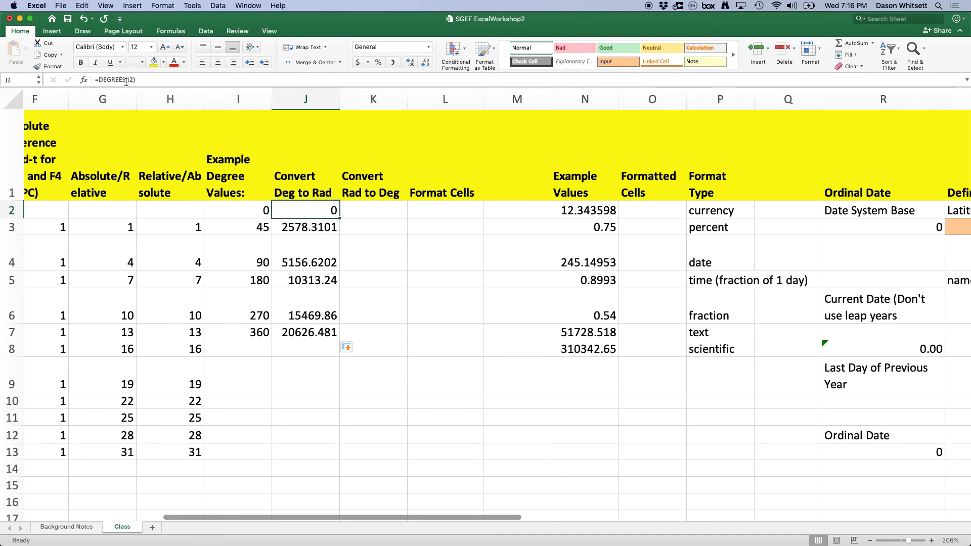
pyautogui.moveTo(125, 80); pyautogui.dragTo(101, 80)
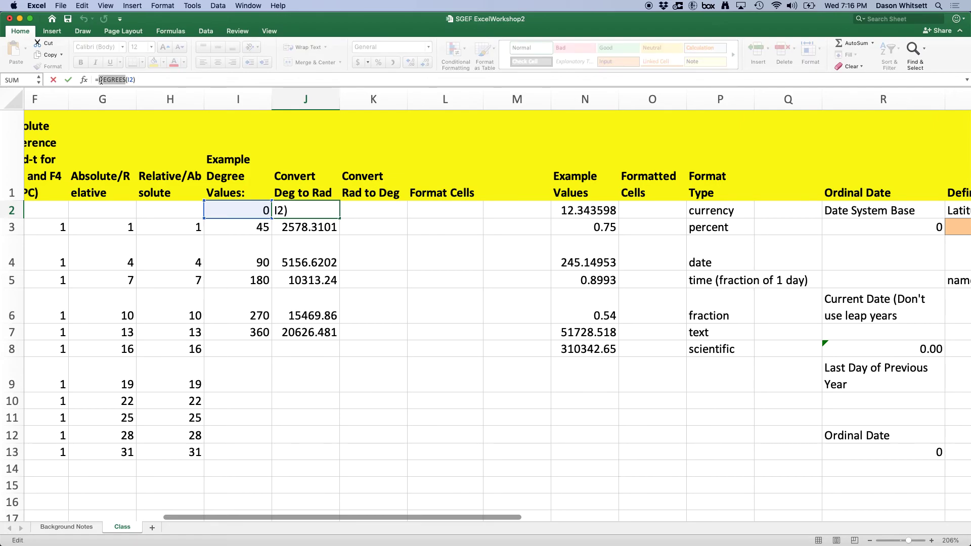
pyautogui.write('r')
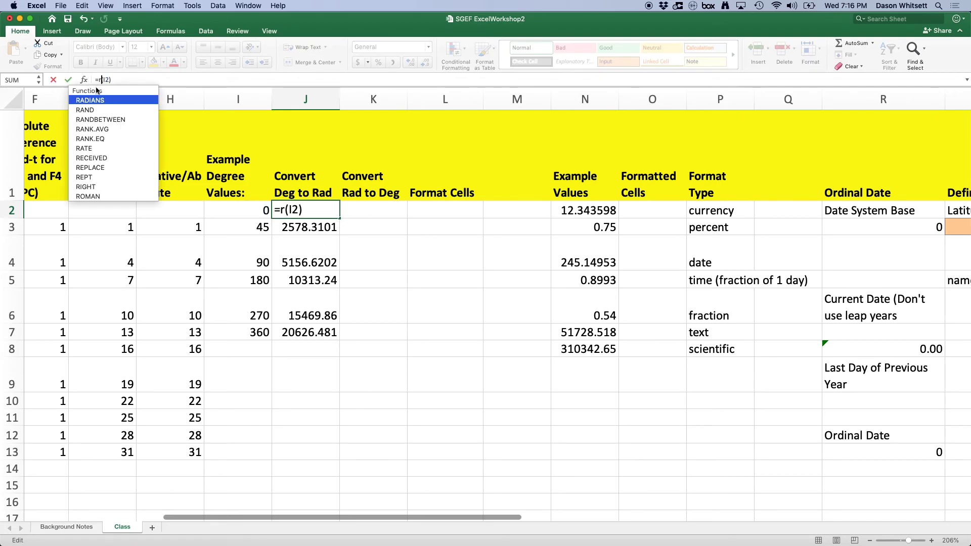
pyautogui.doubleClick(87, 103)
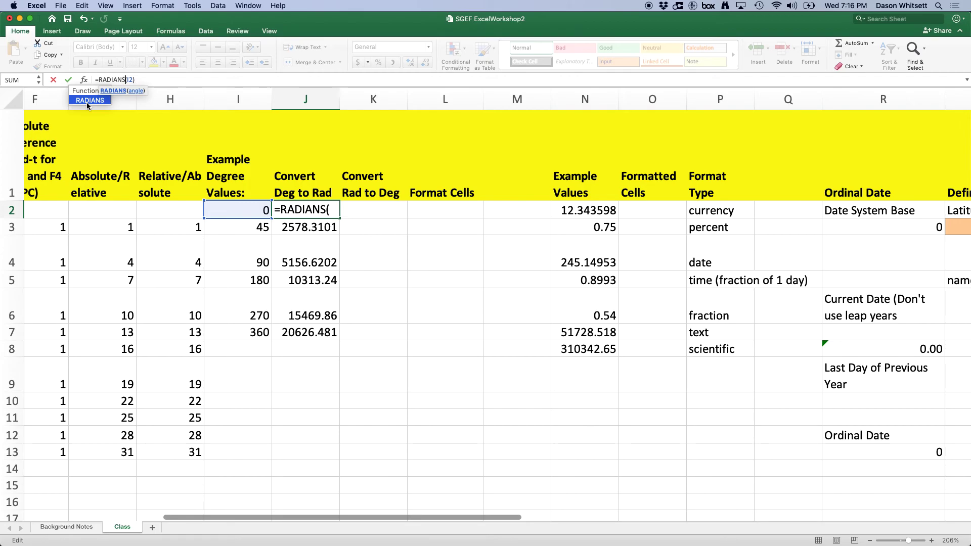
pyautogui.click(335, 207)
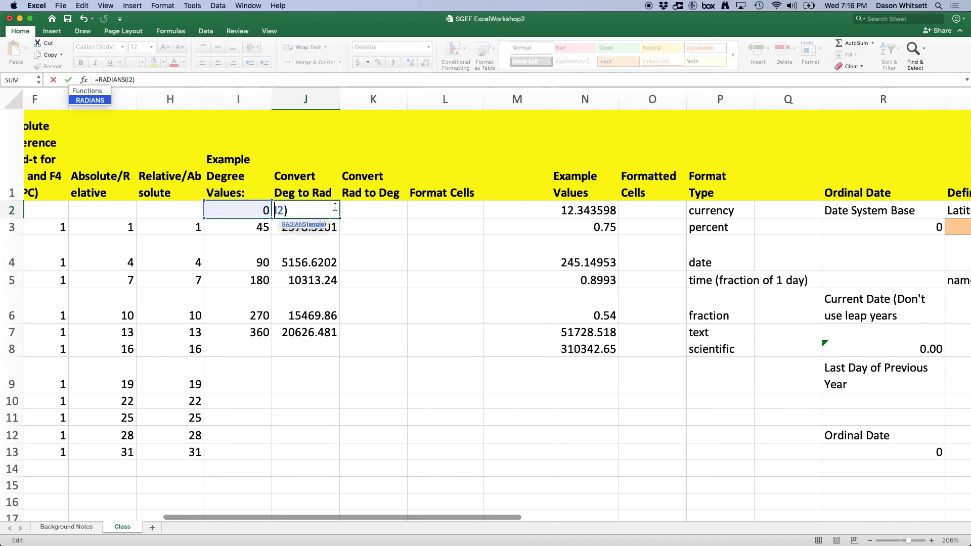
pyautogui.press('Return')
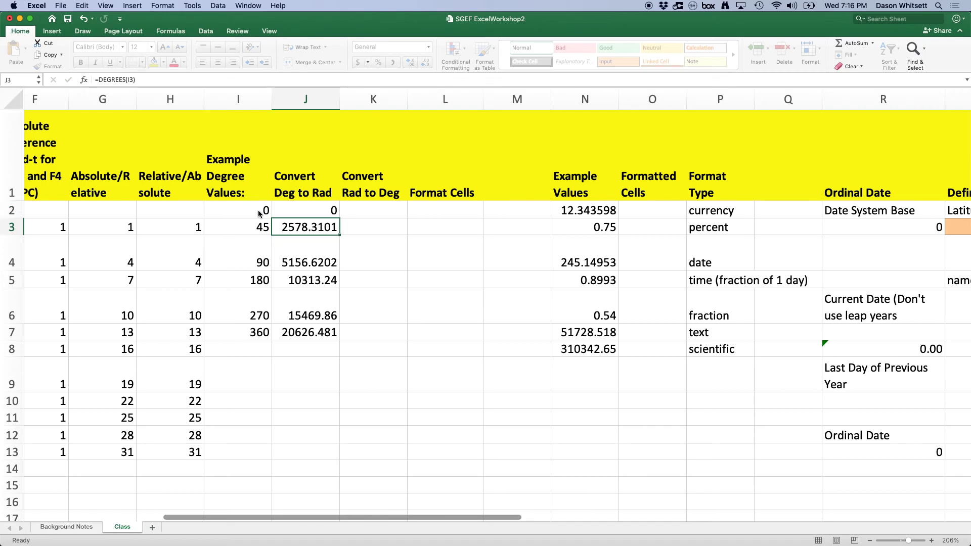
# Fill the RADIANS formula in J2 down through J7.
pyautogui.click(303, 210)
pyautogui.moveTo(339, 218); pyautogui.dragTo(317, 334)
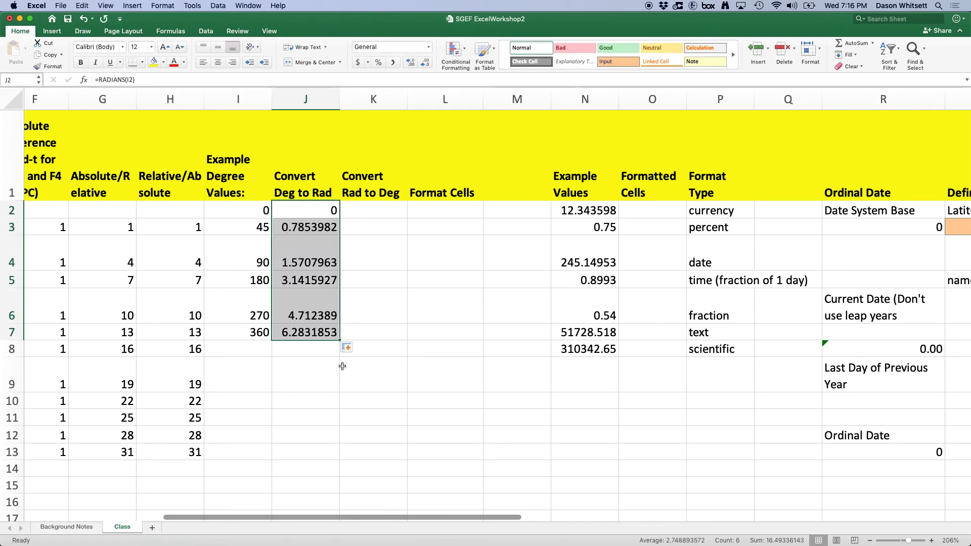
pyautogui.click(354, 400)
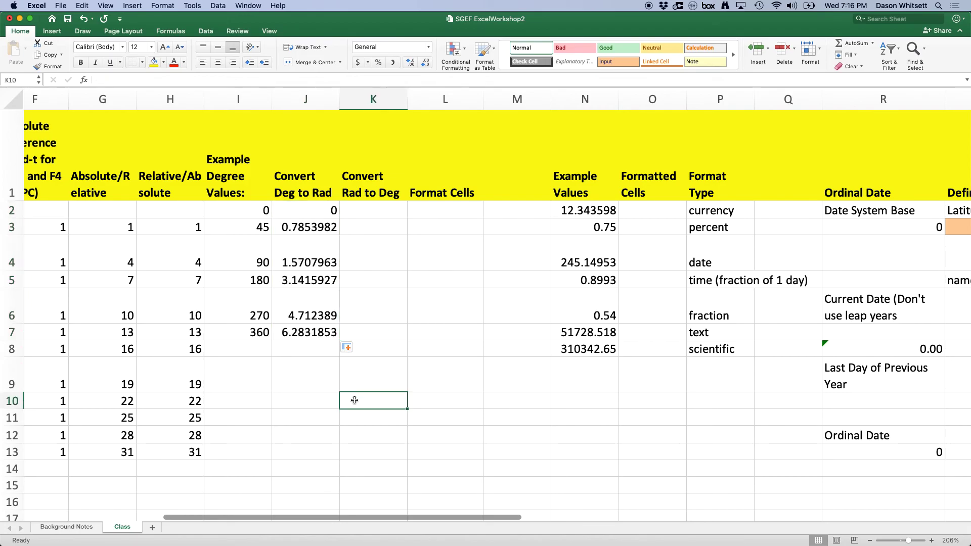
# Compare the converted radian value in J7 with the example degree values in column I.
pyautogui.click(308, 337)
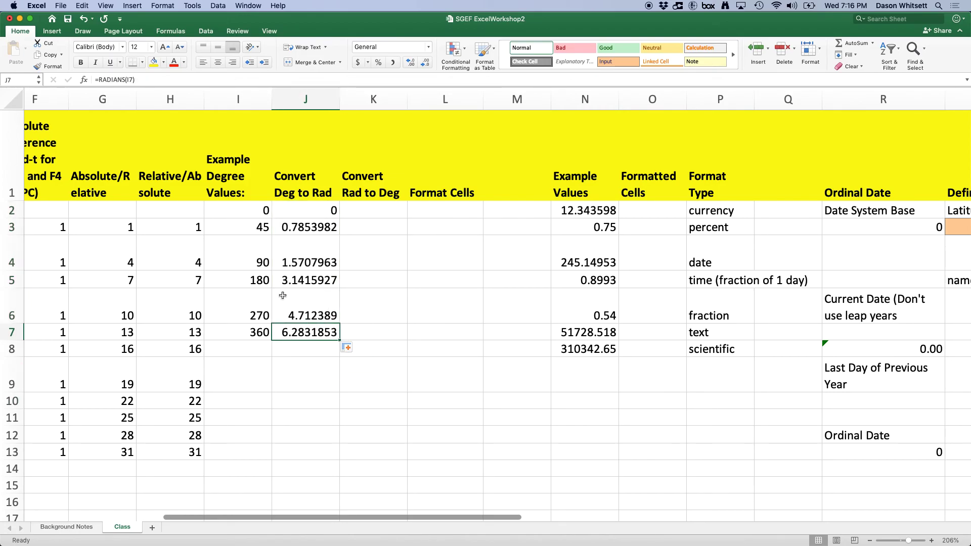
pyautogui.click(249, 284)
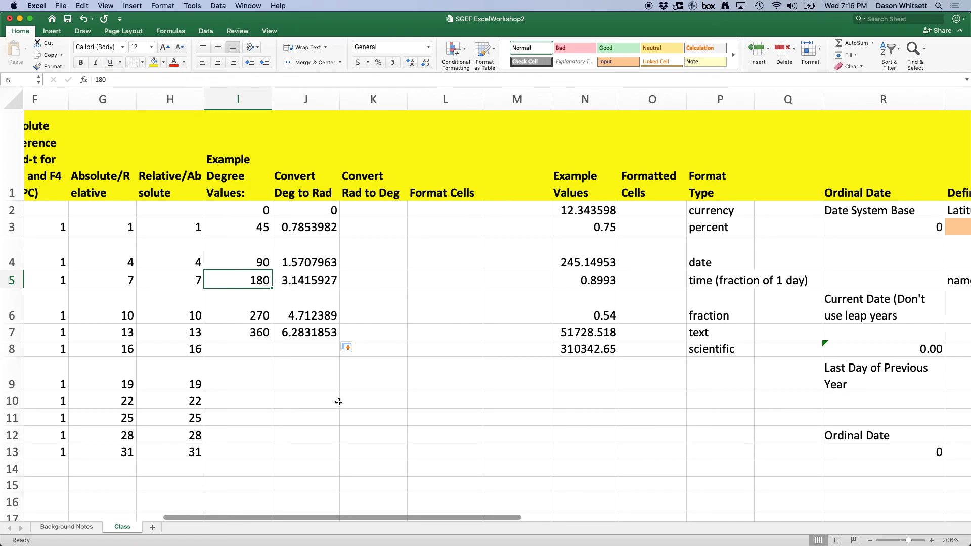
pyautogui.click(322, 335)
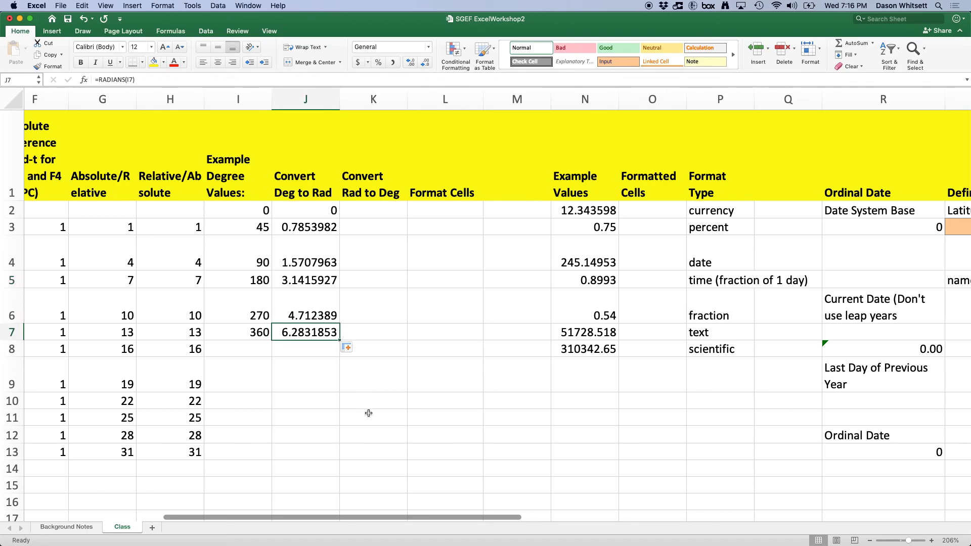
# Enter =DEGREES(J2) in K2 under the Convert Rad to Deg heading.
pyautogui.click(369, 279)
pyautogui.click(361, 209)
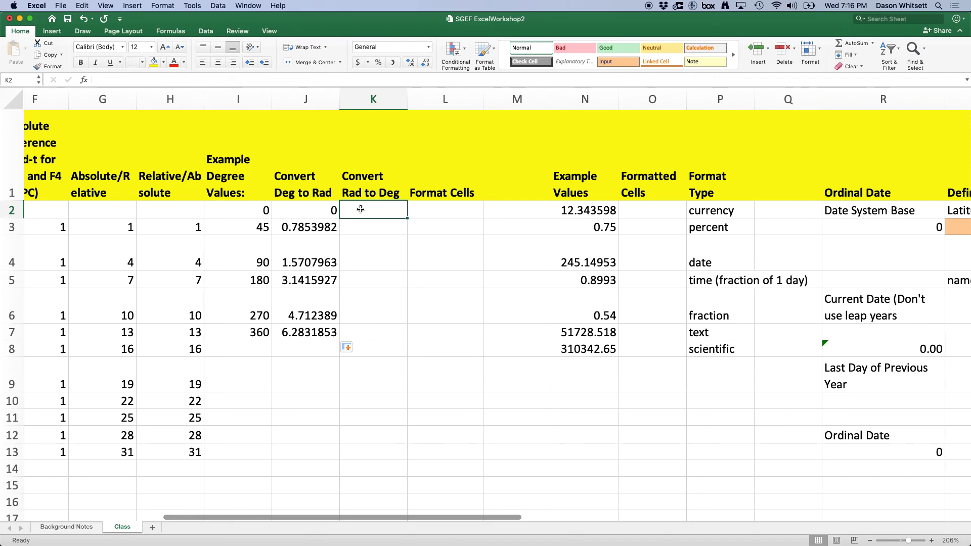
pyautogui.write('=d')
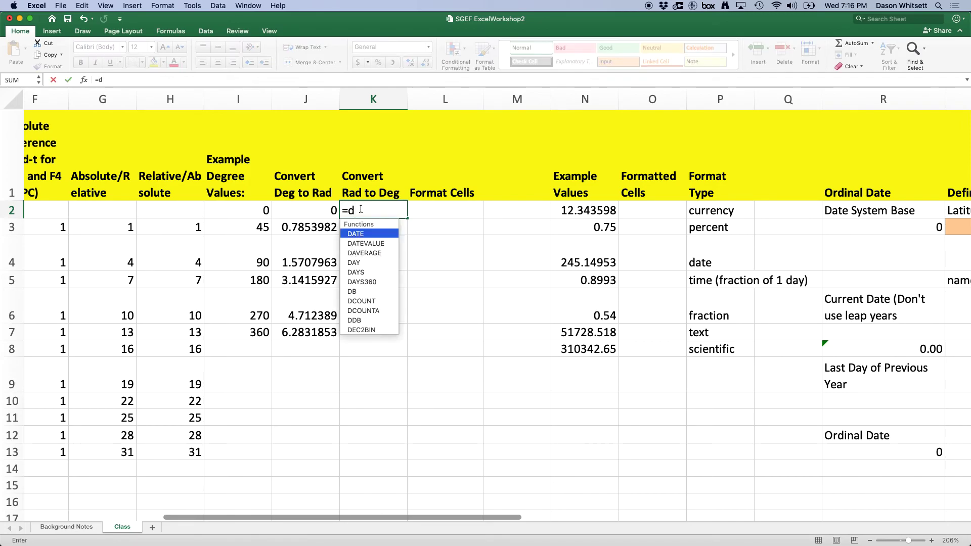
pyautogui.write('eg')
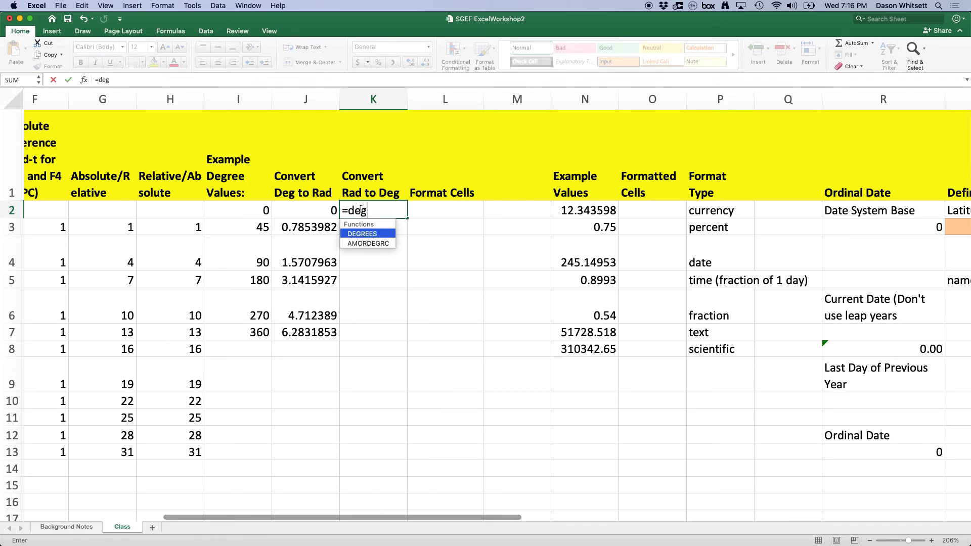
pyautogui.doubleClick(362, 233)
pyautogui.click(327, 212)
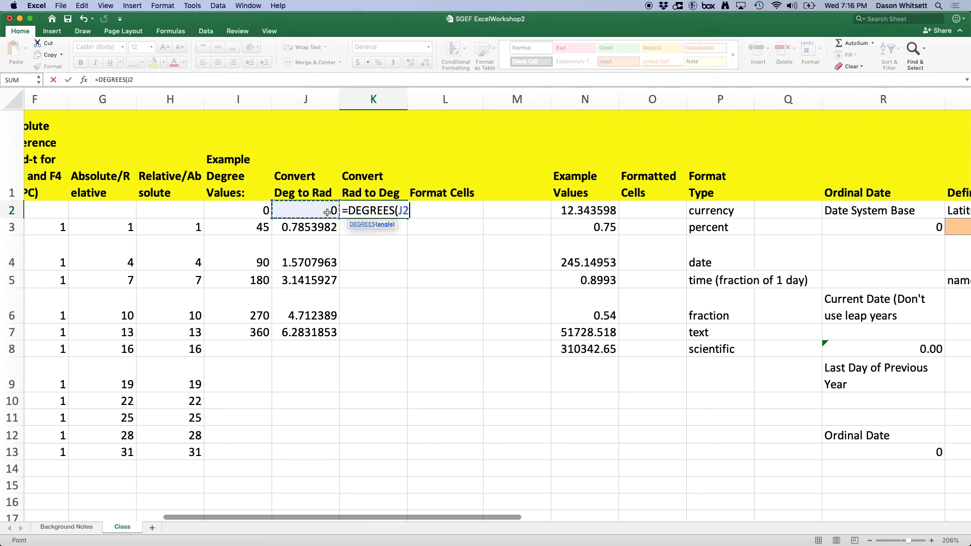
pyautogui.write(')')
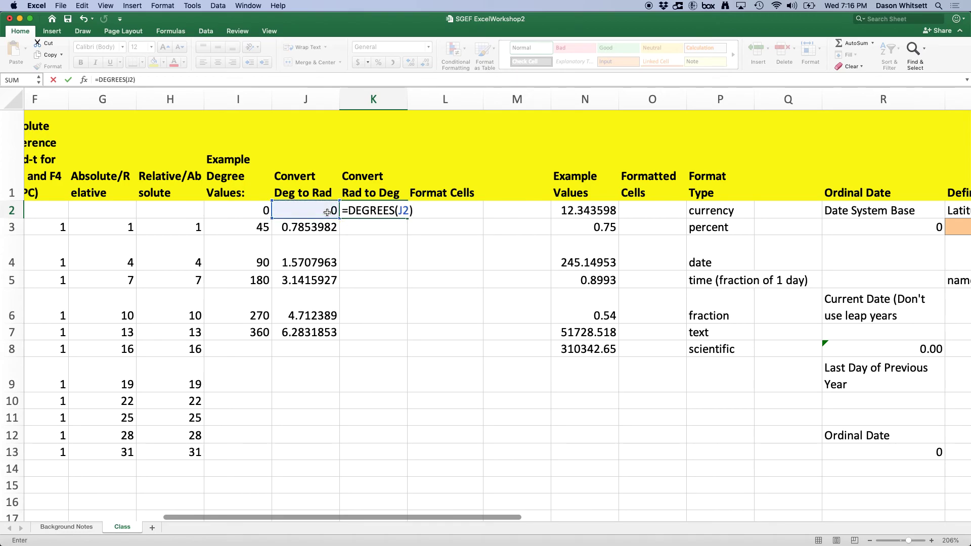
pyautogui.press('Return')
# Fill the K2 formula down through K7.
pyautogui.click(369, 210)
pyautogui.moveTo(407, 218); pyautogui.dragTo(387, 335)
pyautogui.click(399, 399)
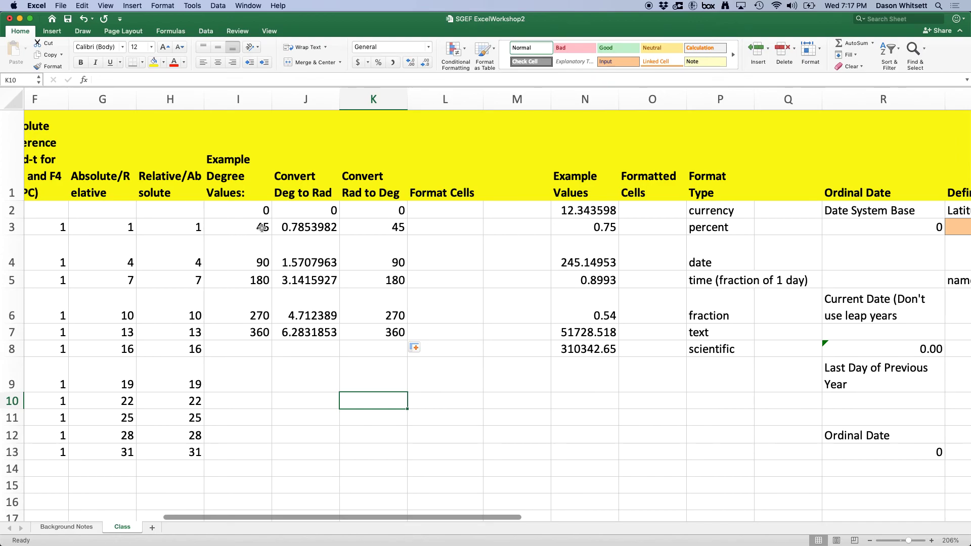
pyautogui.click(386, 215)
pyautogui.click(450, 209)
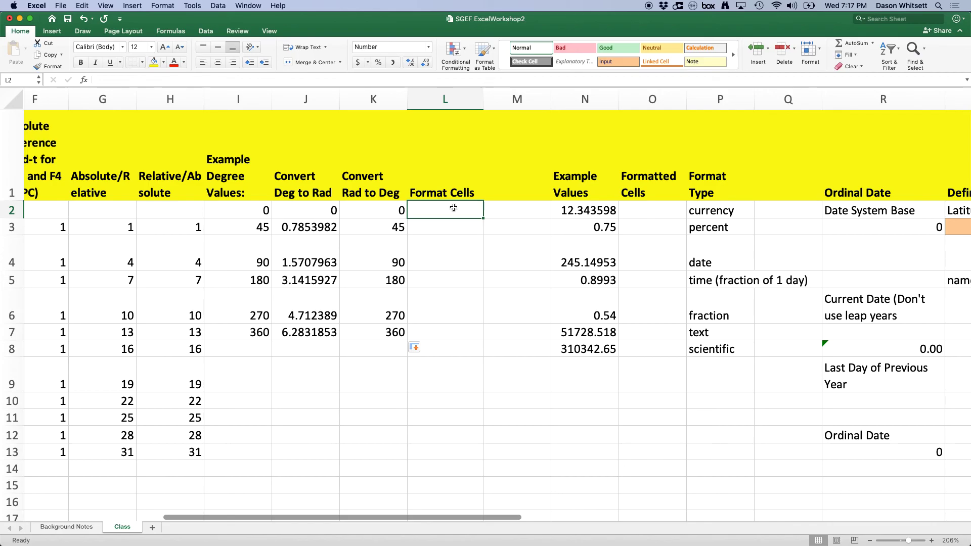
pyautogui.click(453, 227)
pyautogui.click(445, 306)
pyautogui.click(447, 211)
pyautogui.click(511, 331)
# Format cell L2 as Currency with two decimal places and the $ symbol, and enter 45 in it.
pyautogui.click(455, 209)
pyautogui.hscroll(-1, 455, 209)
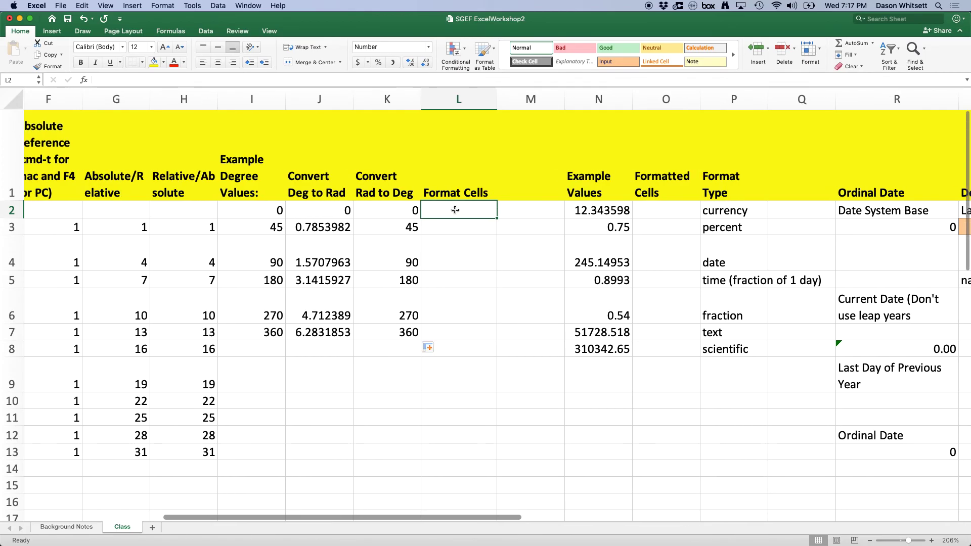
pyautogui.rightClick(460, 209)
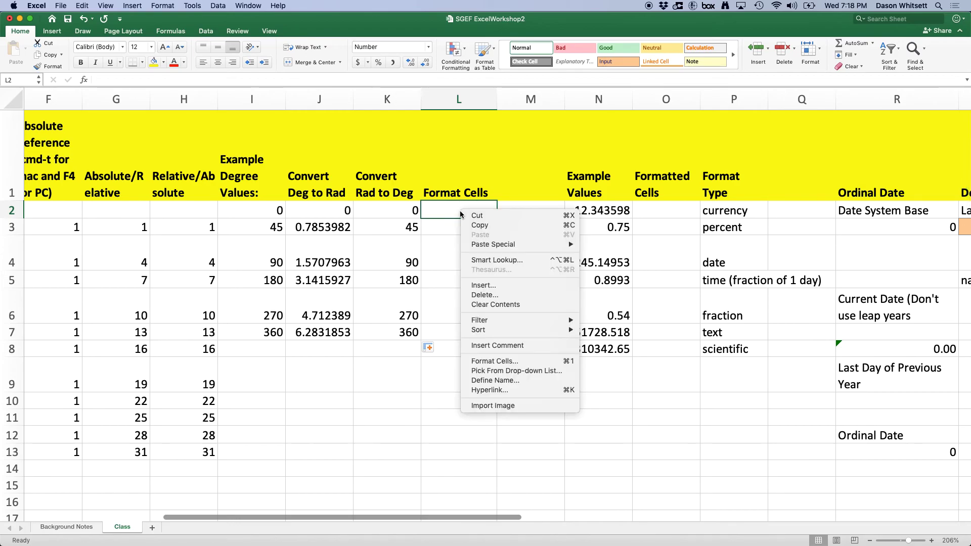
pyautogui.moveTo(552, 329)
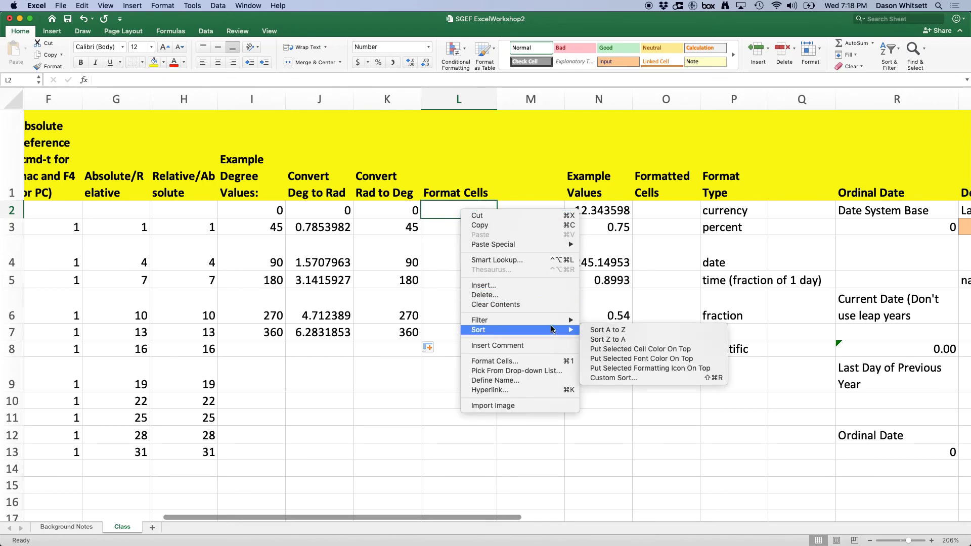
pyautogui.click(528, 360)
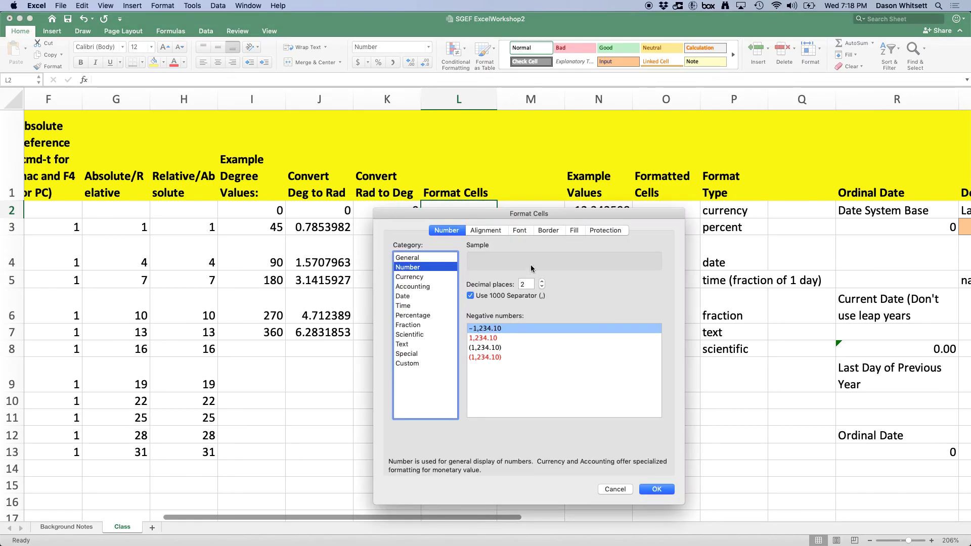
pyautogui.moveTo(629, 217); pyautogui.dragTo(321, 68)
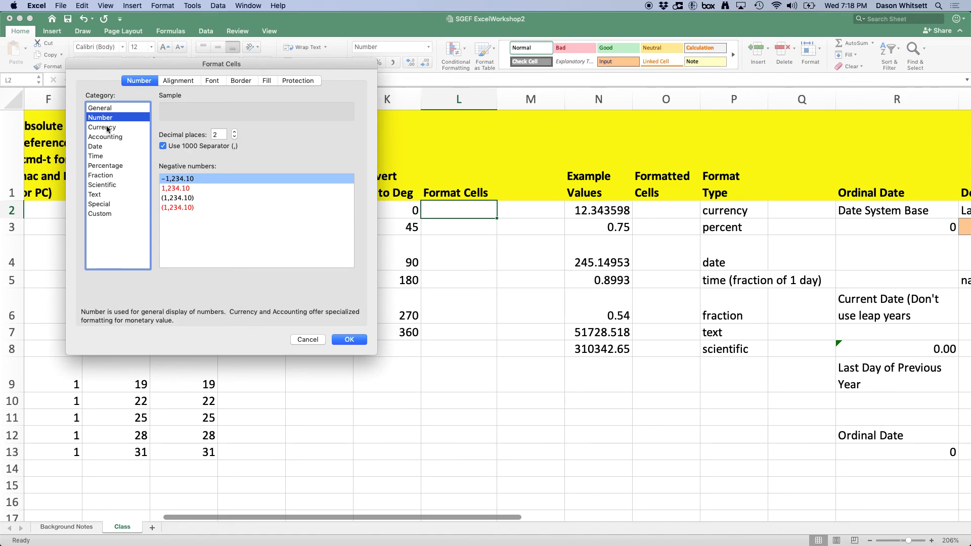
pyautogui.click(101, 148)
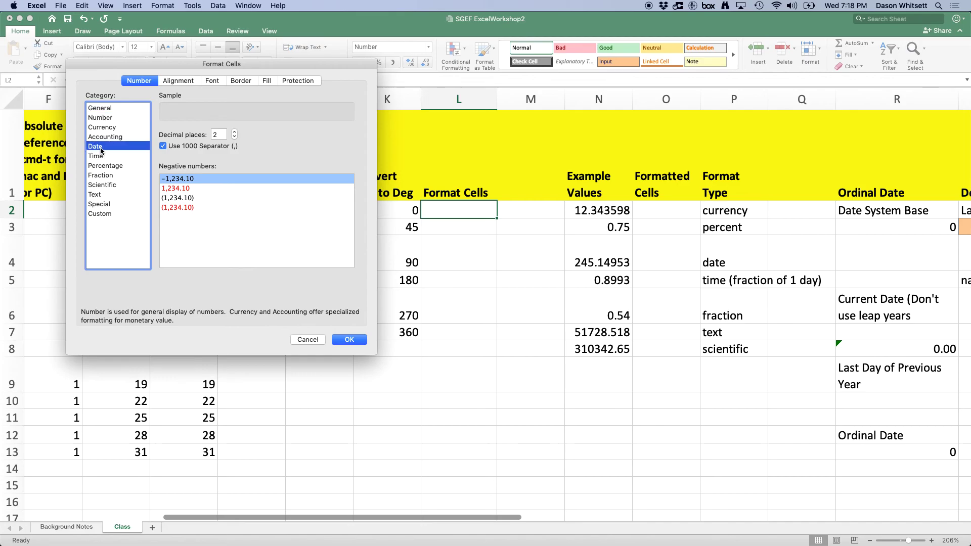
pyautogui.click(100, 157)
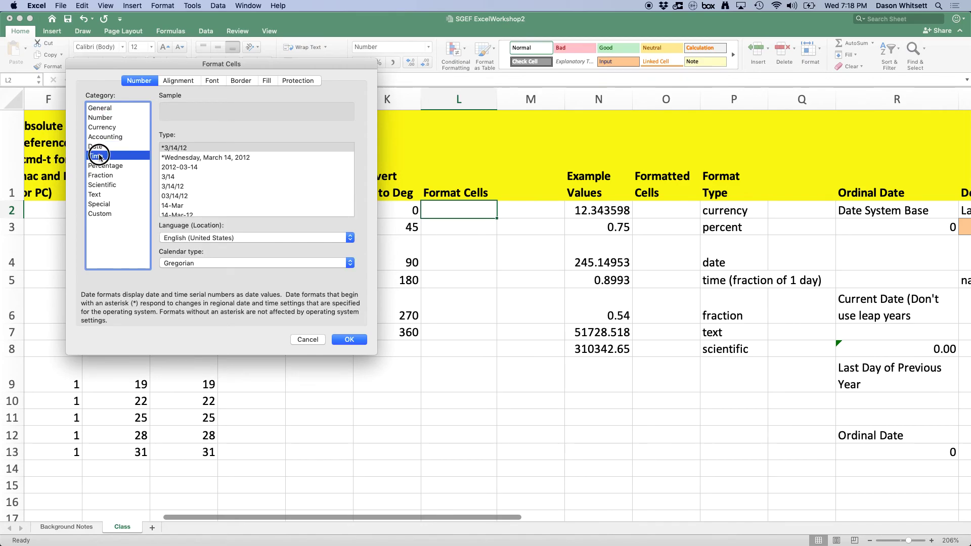
pyautogui.click(103, 166)
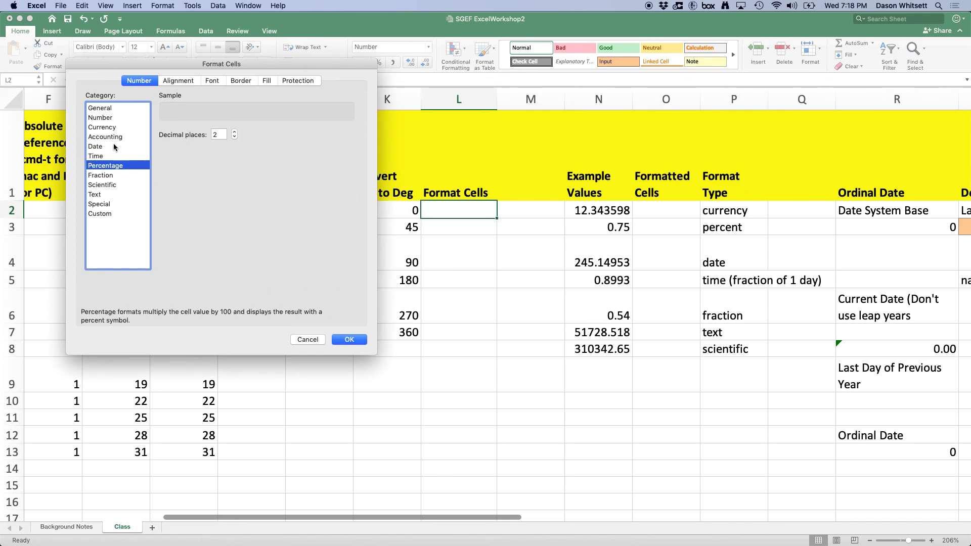
pyautogui.click(109, 128)
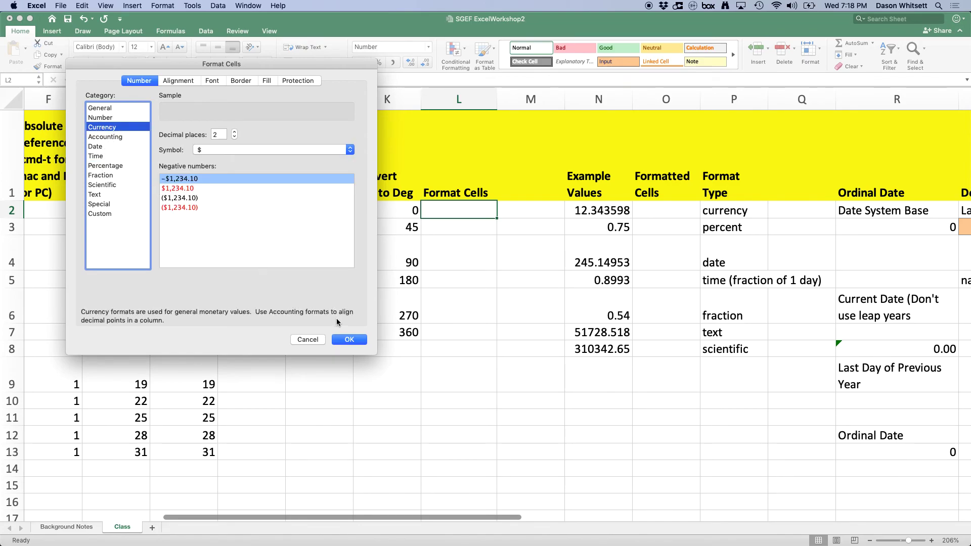
pyautogui.click(350, 340)
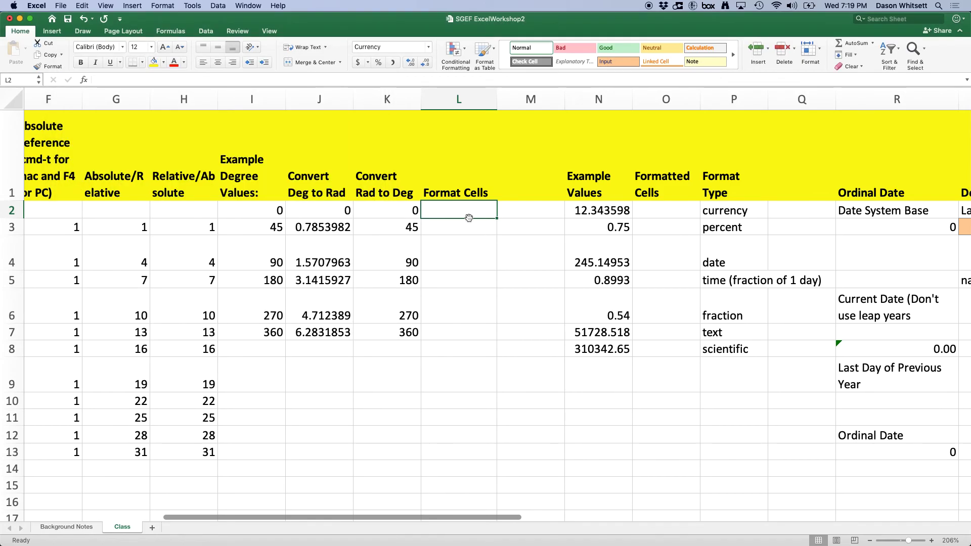
pyautogui.write('45')
pyautogui.press('Return')
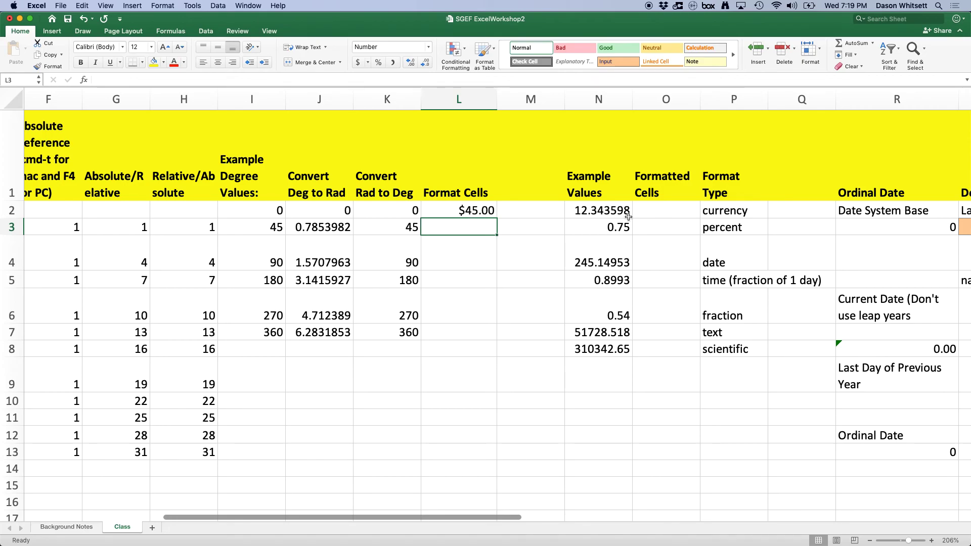
# Enter =N2 in O2 under the Formatted Cells heading as the currency example.
pyautogui.click(679, 211)
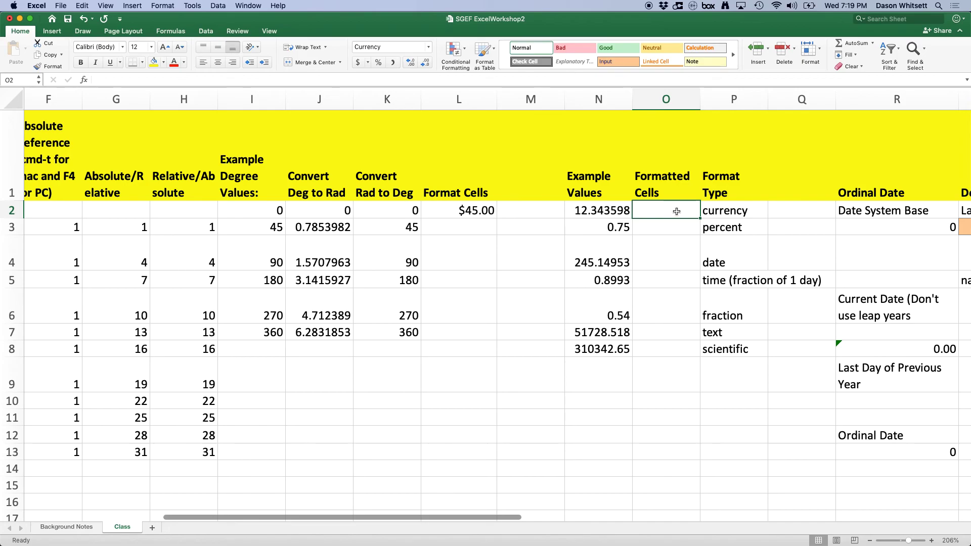
pyautogui.write('=')
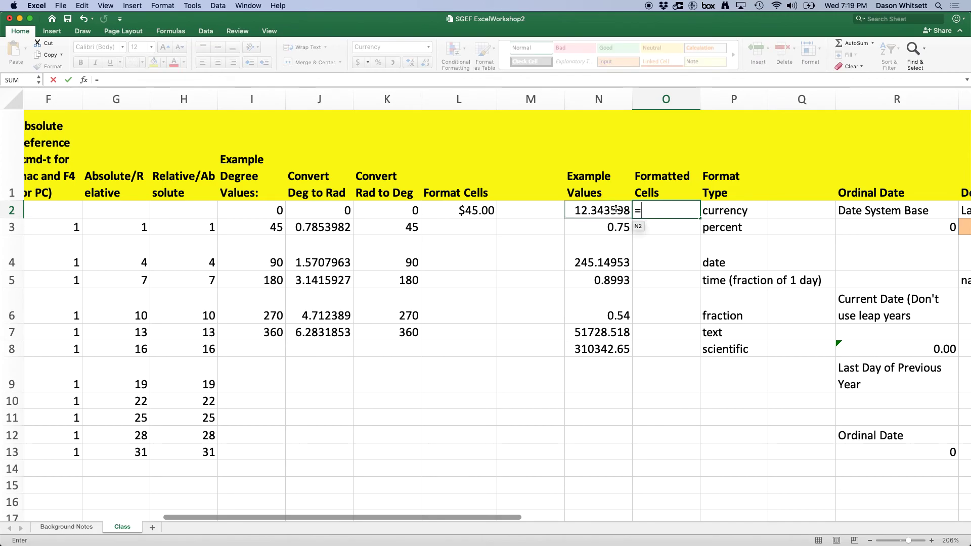
pyautogui.click(616, 210)
pyautogui.press('Return')
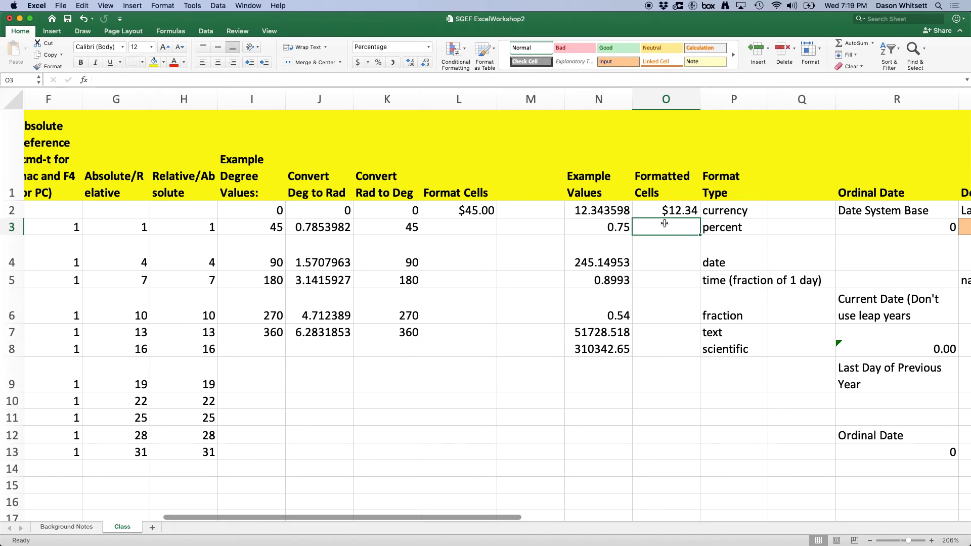
# Enter =N3 in O3 as the percent example and select that cell again to check its formatted value.
pyautogui.write('=')
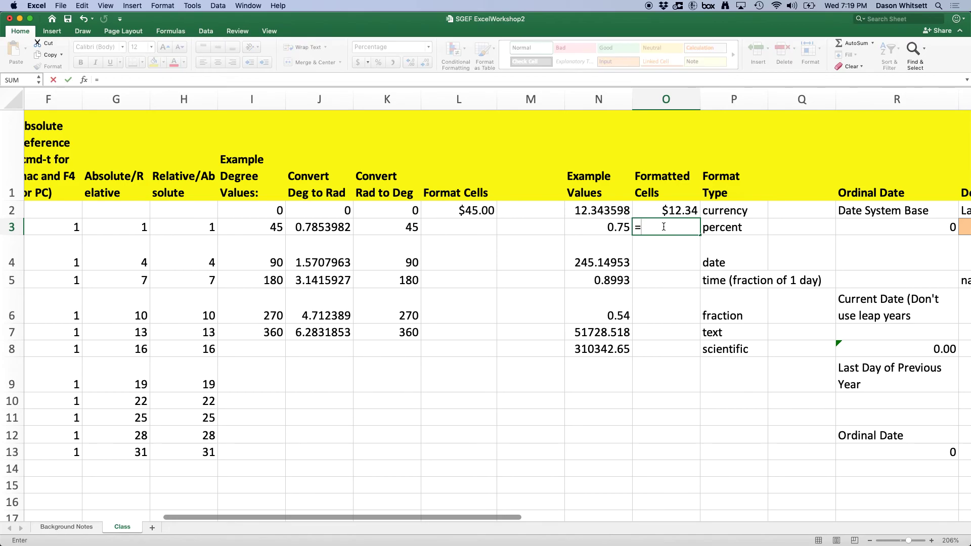
pyautogui.click(598, 227)
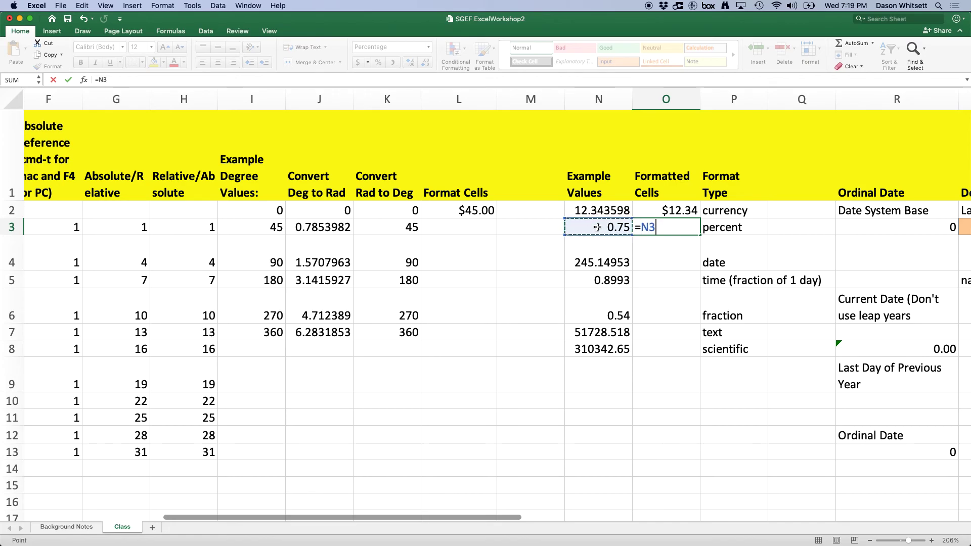
pyautogui.press('Return')
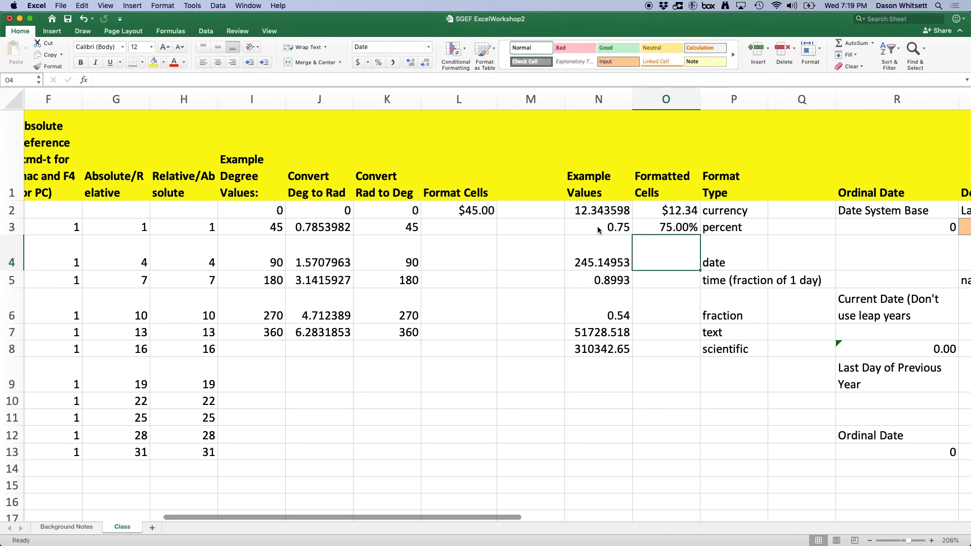
pyautogui.click(682, 228)
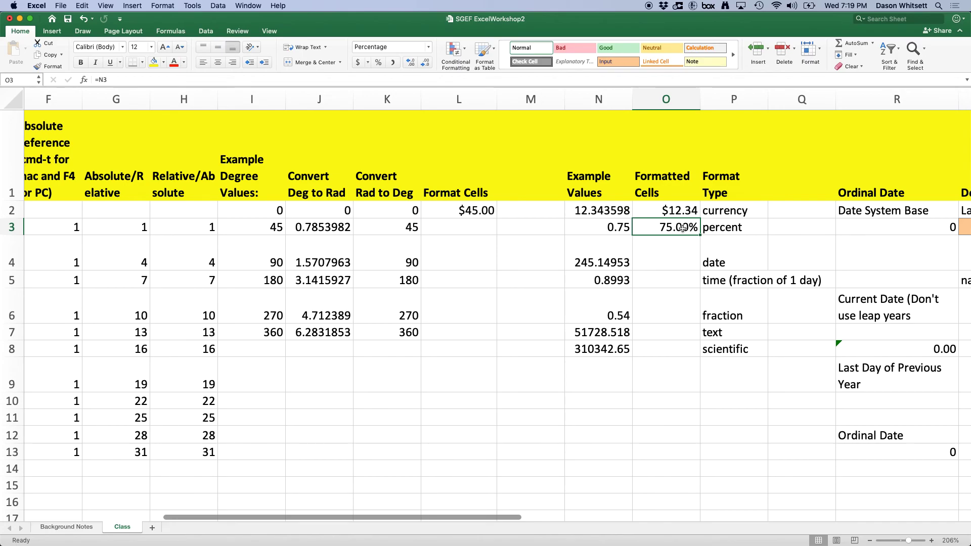
# Enter =N4 in O4 as the date example in the Formatted Cells column.
pyautogui.hscroll(-1, 698, 230)
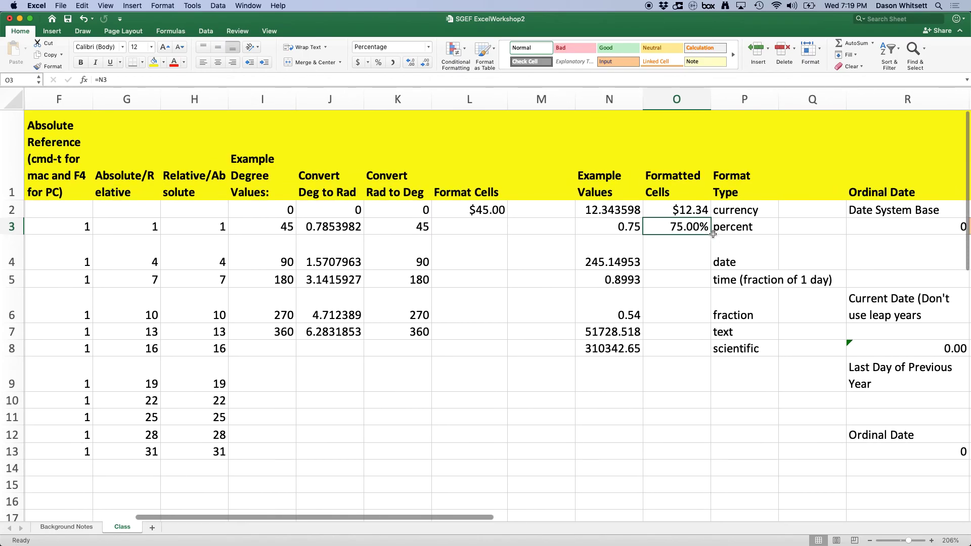
pyautogui.click(688, 248)
pyautogui.write('=')
pyautogui.click(610, 255)
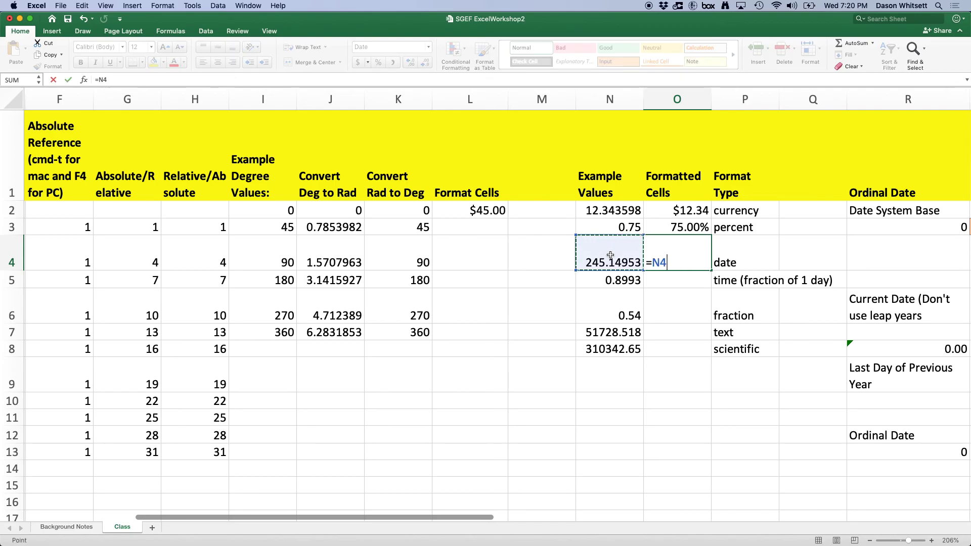
pyautogui.press('Return')
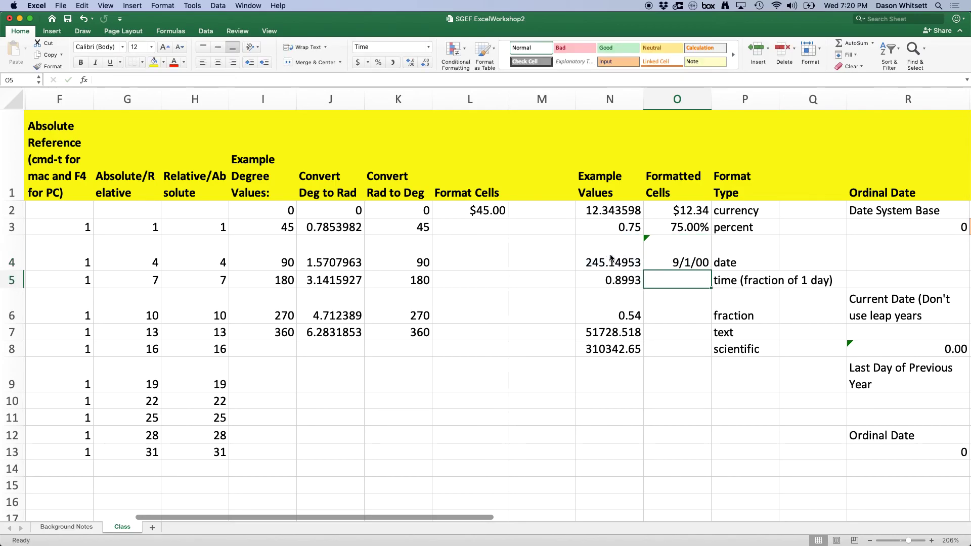
# Change the date format of cell O4 to the 2012-03-14 type.
pyautogui.hscroll(1, 609, 258)
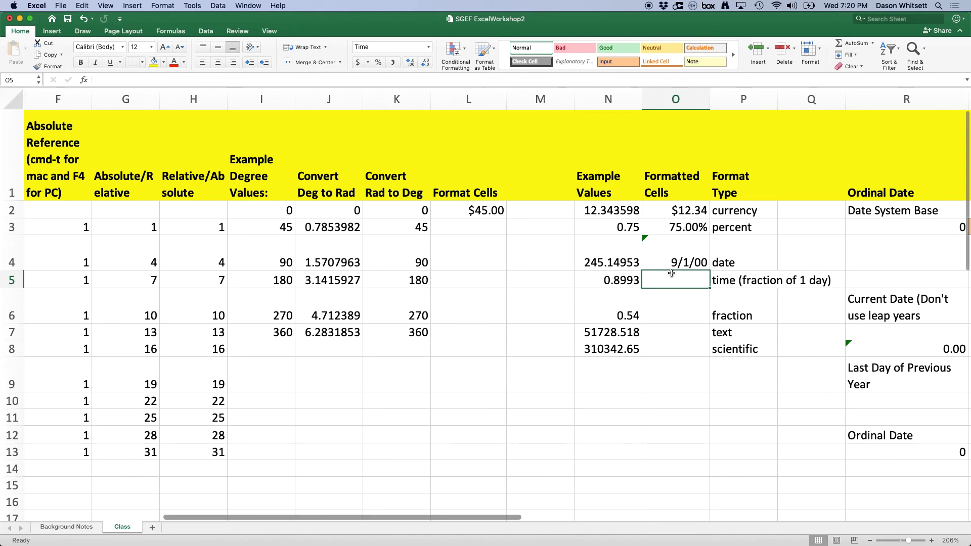
pyautogui.click(609, 259)
pyautogui.click(690, 262)
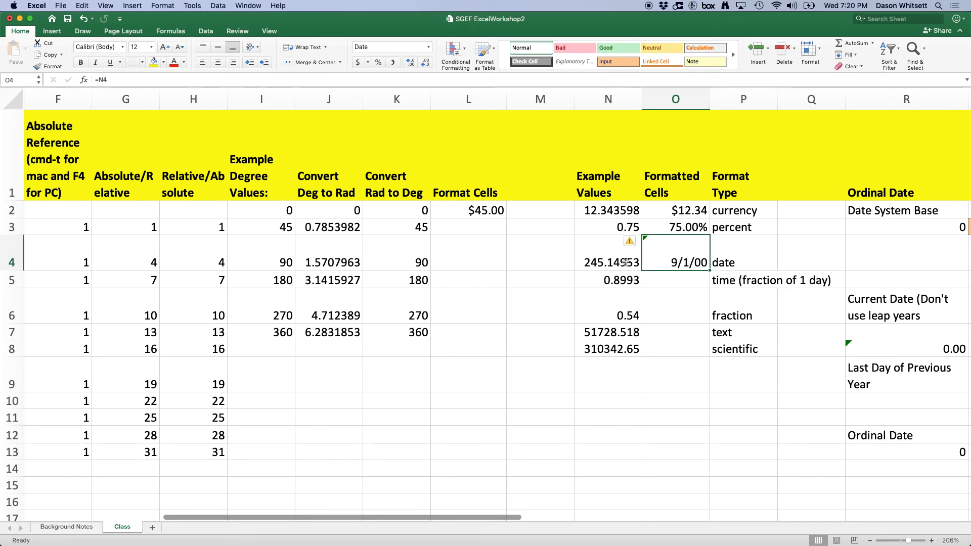
pyautogui.rightClick(679, 260)
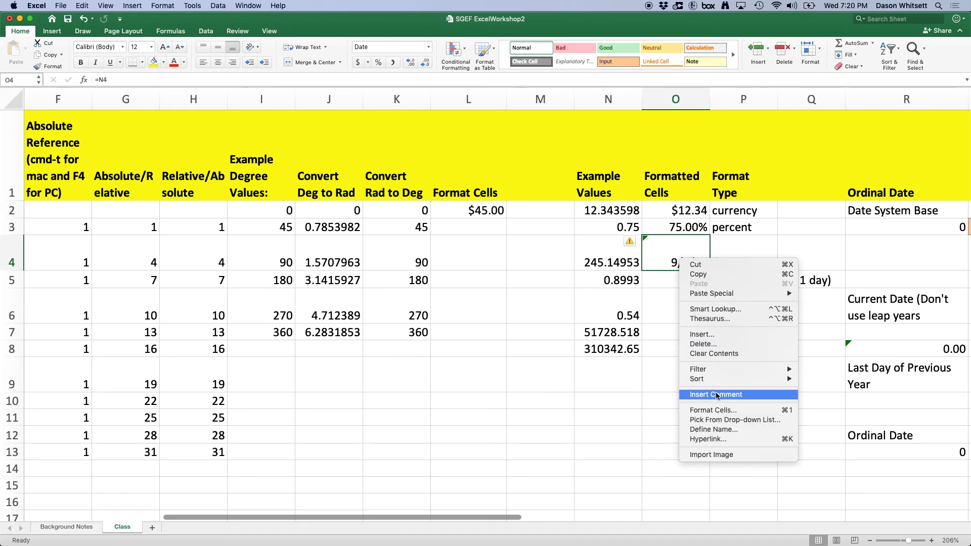
pyautogui.moveTo(714, 374)
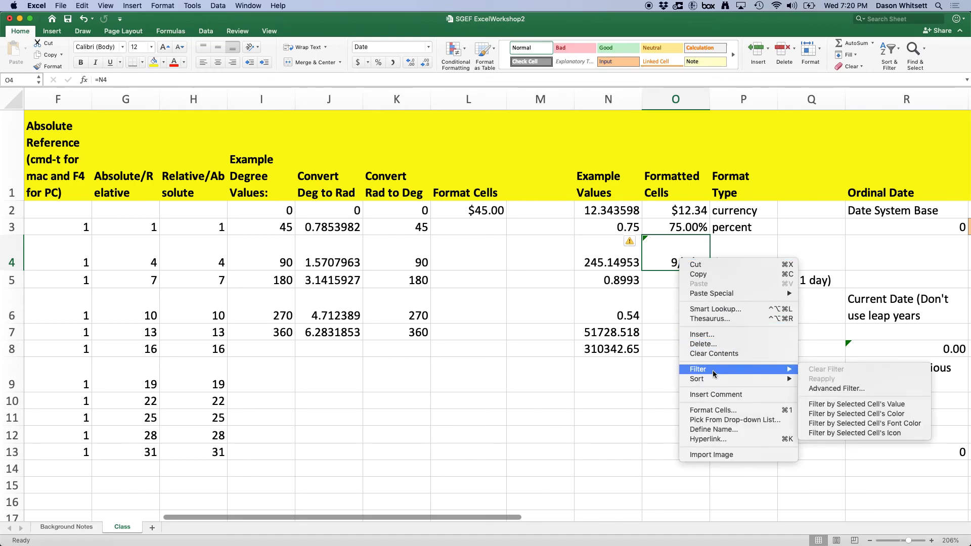
pyautogui.click(714, 410)
pyautogui.moveTo(621, 253); pyautogui.dragTo(188, 67)
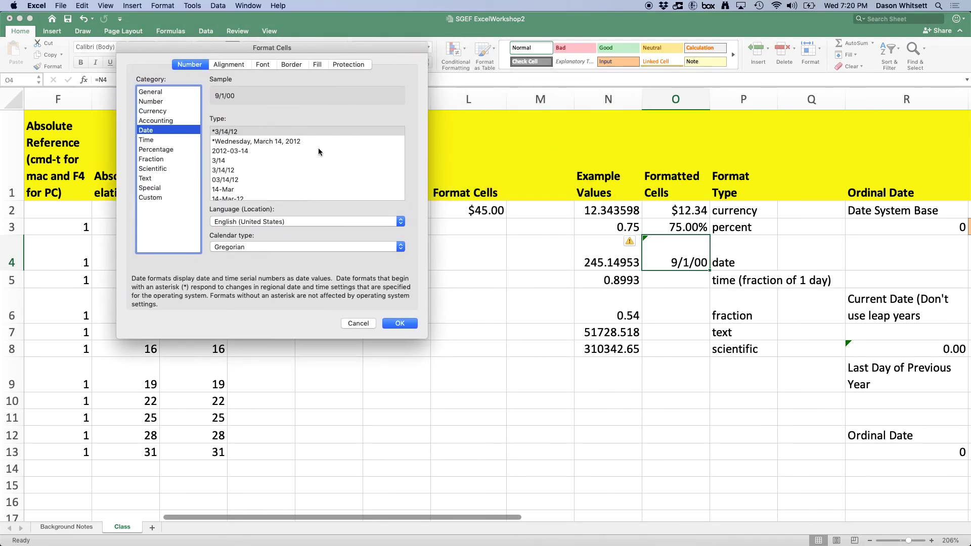
pyautogui.click(238, 152)
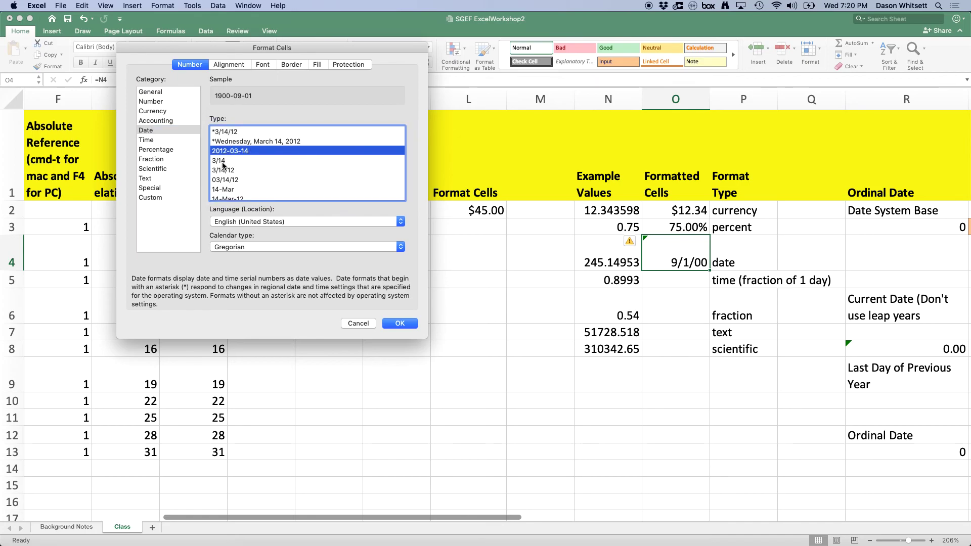
pyautogui.click(219, 160)
pyautogui.click(237, 151)
pyautogui.scroll(-3, 293, 175)
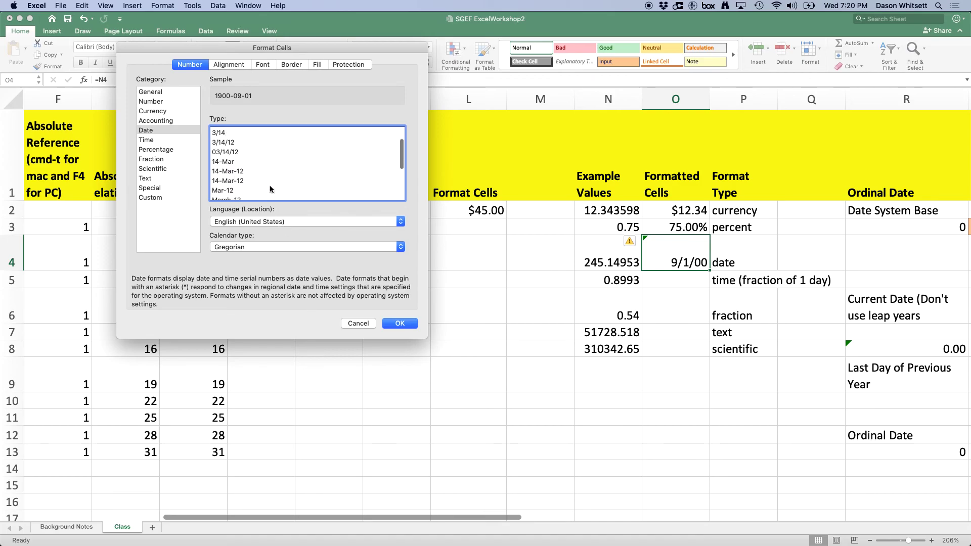
pyautogui.click(400, 324)
pyautogui.click(661, 370)
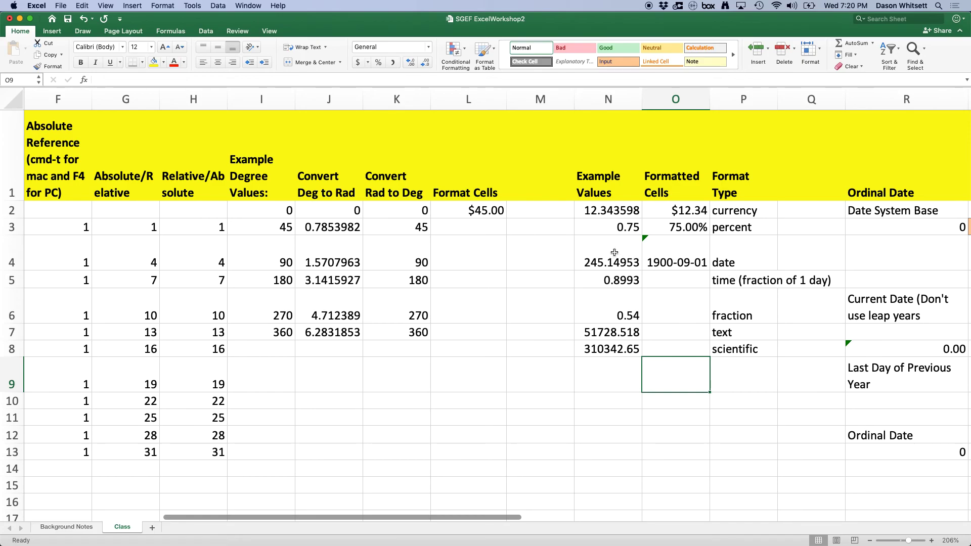
# Enter =N5 in O5 as the time example in the Formatted Cells column.
pyautogui.click(651, 284)
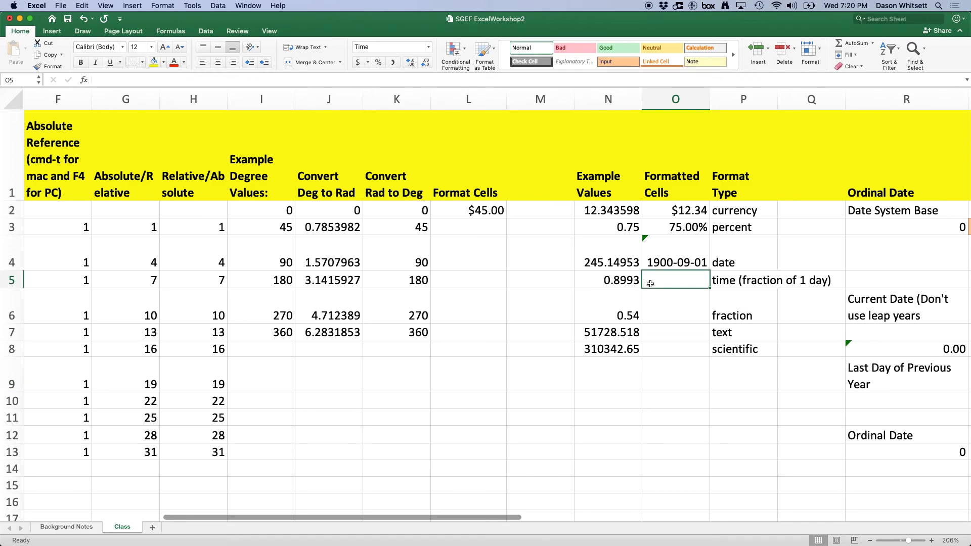
pyautogui.write('=')
pyautogui.click(608, 283)
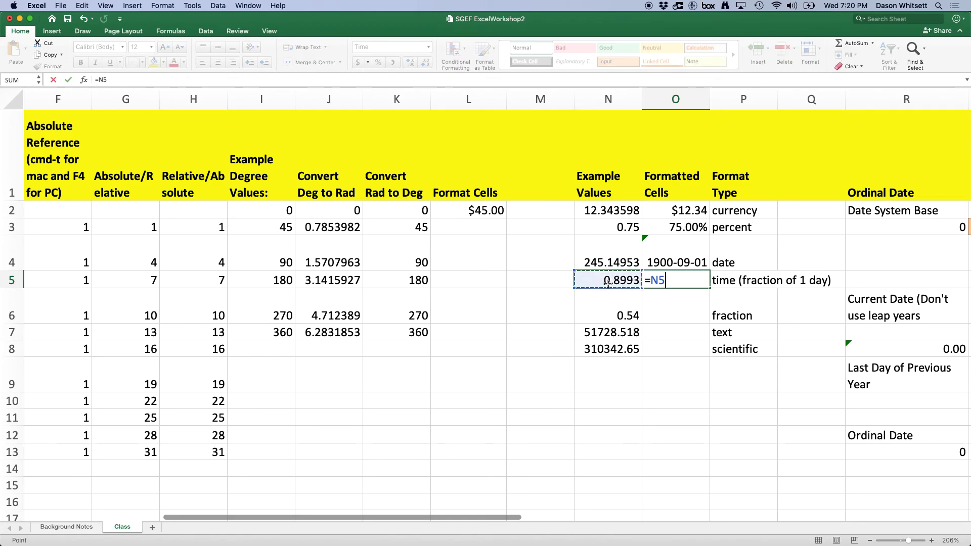
pyautogui.press('Return')
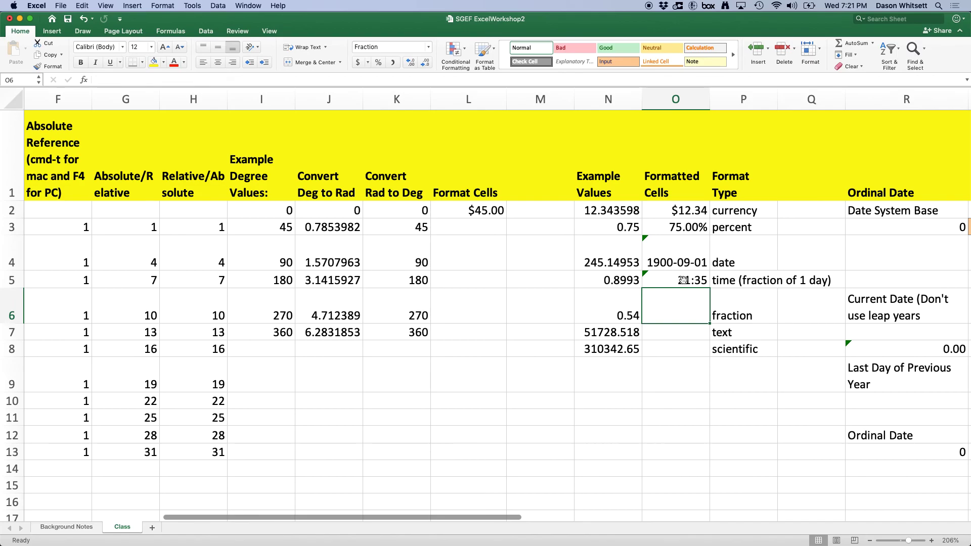
pyautogui.hotkey('ctrl', 'Up')
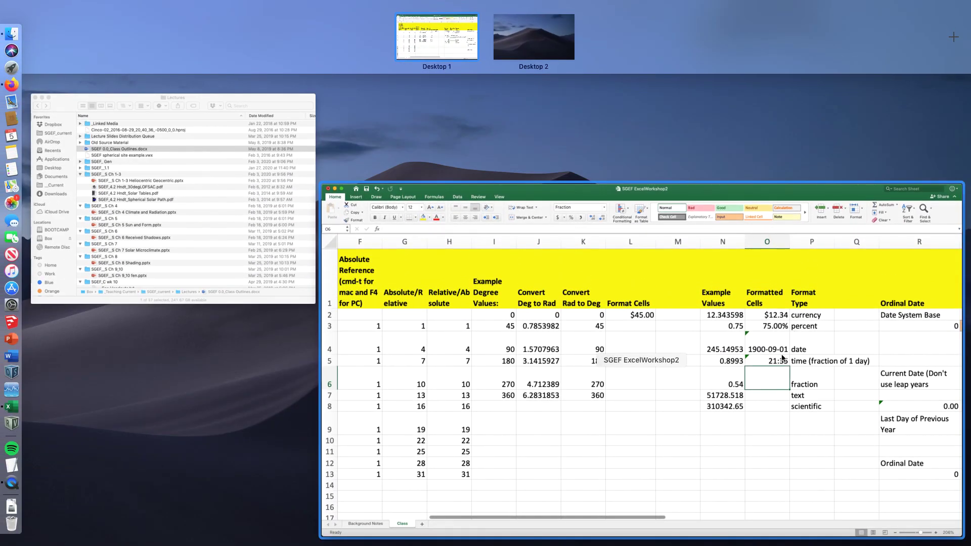
pyautogui.click(779, 361)
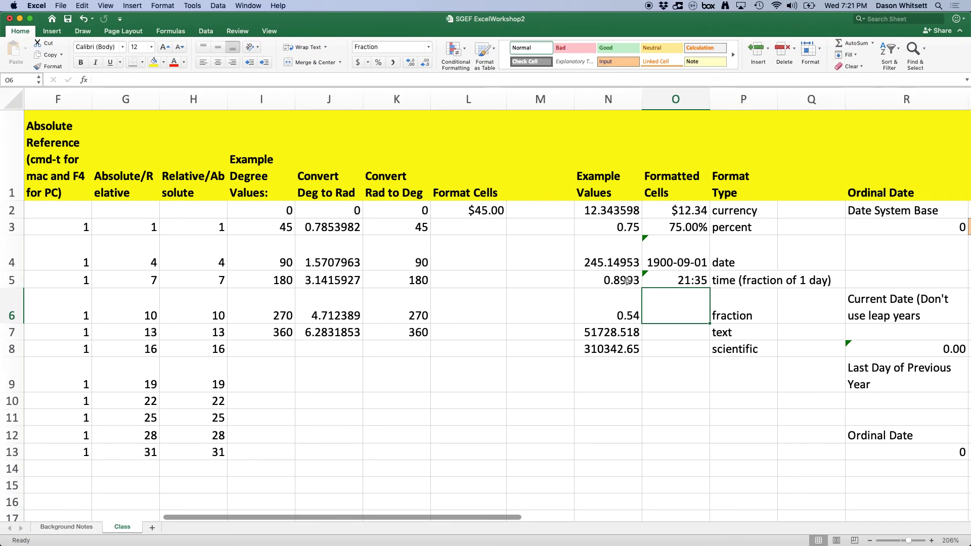
# Set the number format of cell O5 to the Time category's 13:30 type.
pyautogui.click(681, 280)
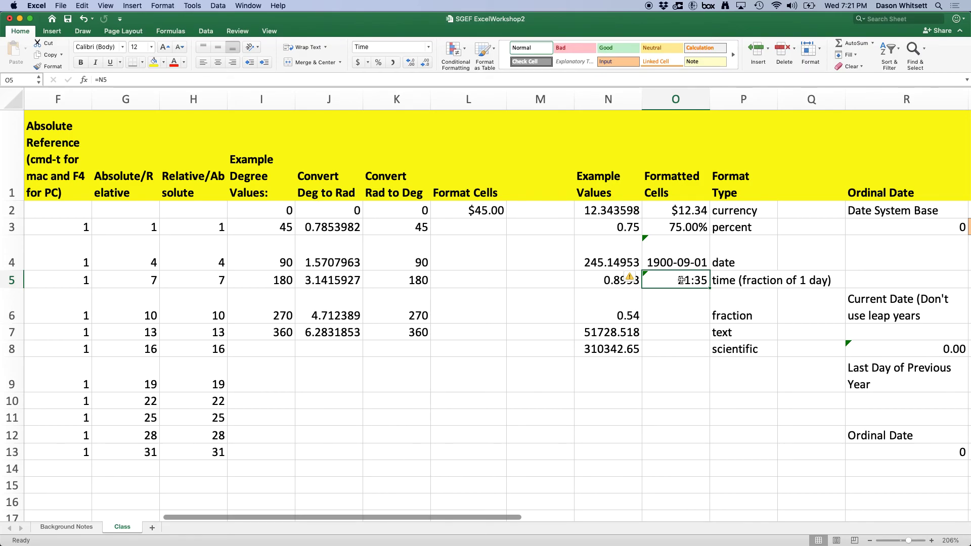
pyautogui.press('super+1')
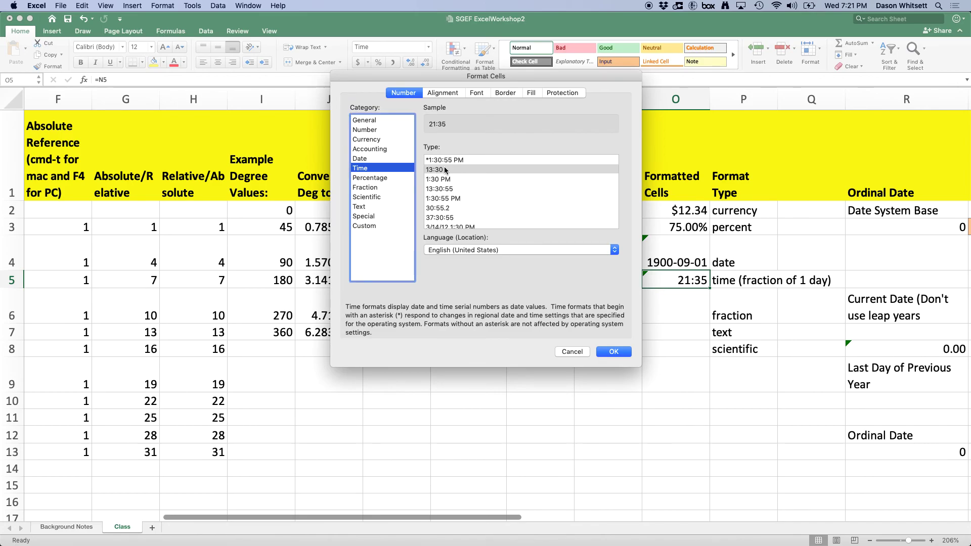
pyautogui.click(445, 171)
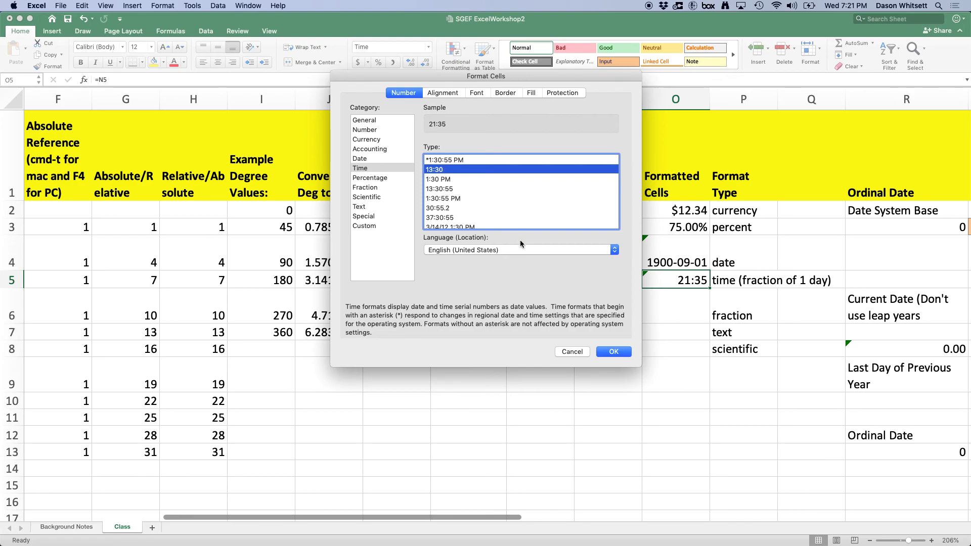
pyautogui.click(612, 351)
pyautogui.press('Down')
pyautogui.press('Down')
pyautogui.press('Down')
pyautogui.press('Down')
pyautogui.press('Down')
pyautogui.press('Down')
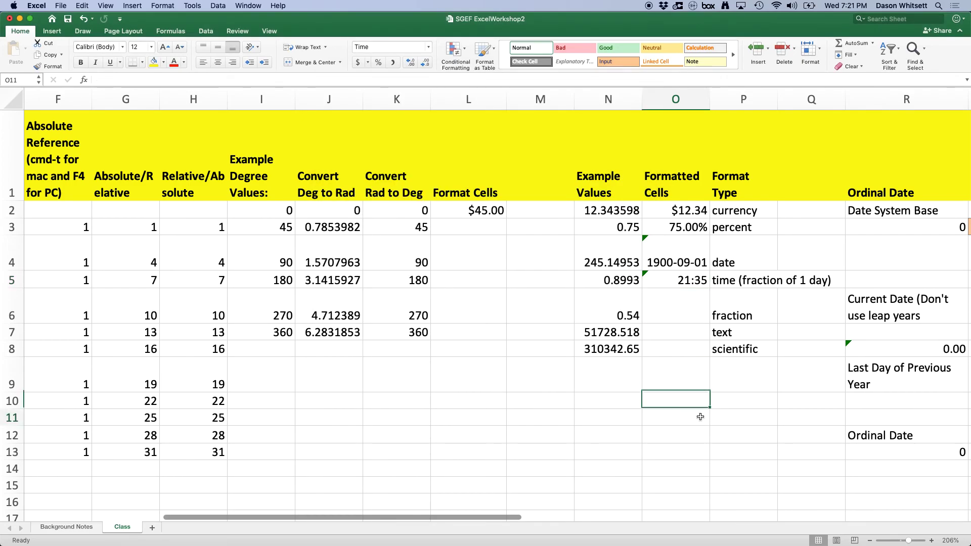
# Enter =N6 in O6 as the fraction example in the Formatted Cells column.
pyautogui.click(673, 312)
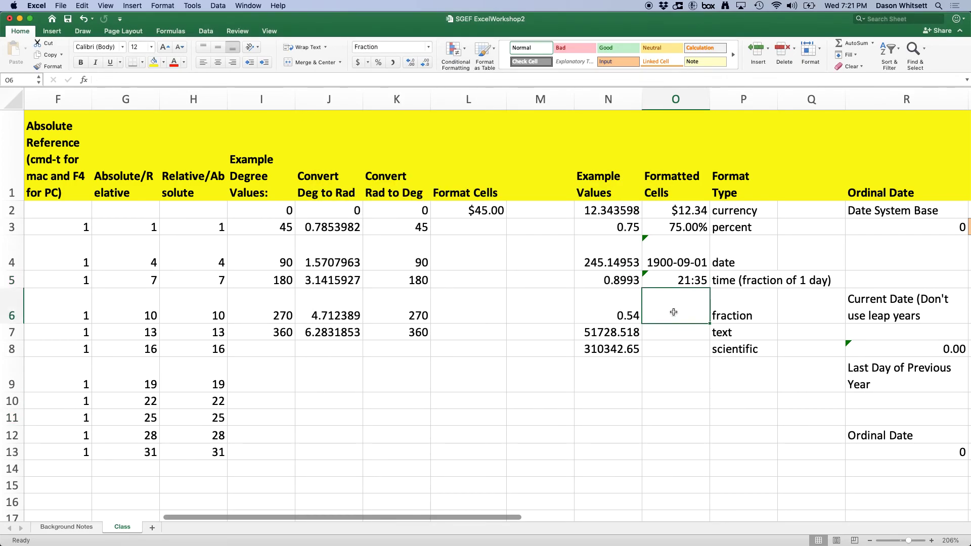
pyautogui.write('=')
pyautogui.click(606, 310)
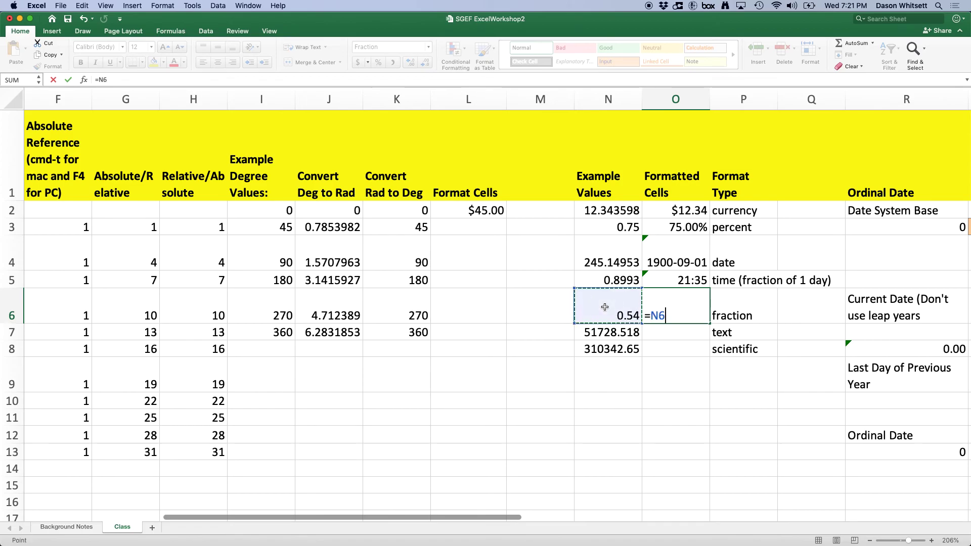
pyautogui.press('Return')
pyautogui.click(692, 308)
# Enter =N7 in O7 as the text example and select that cell again to check how it is shown.
pyautogui.click(683, 334)
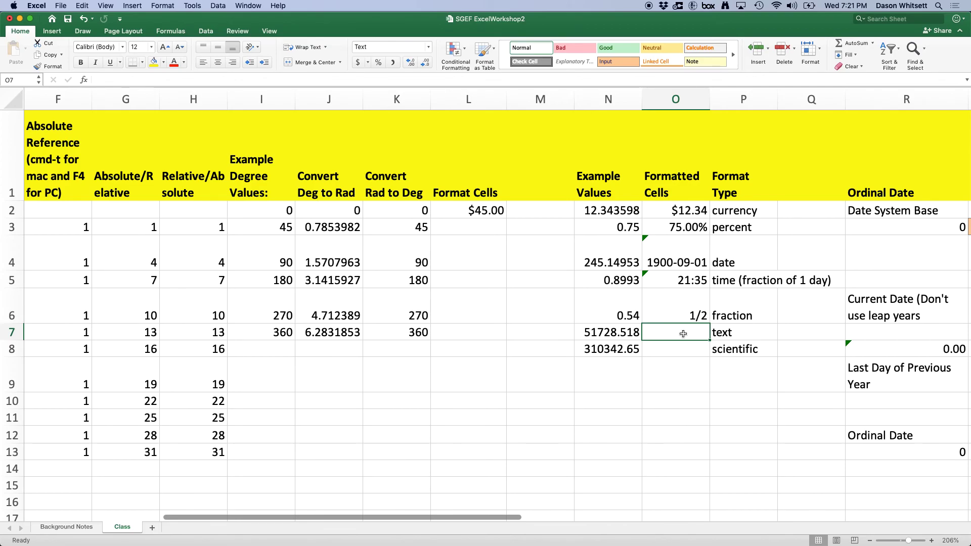
pyautogui.write('=')
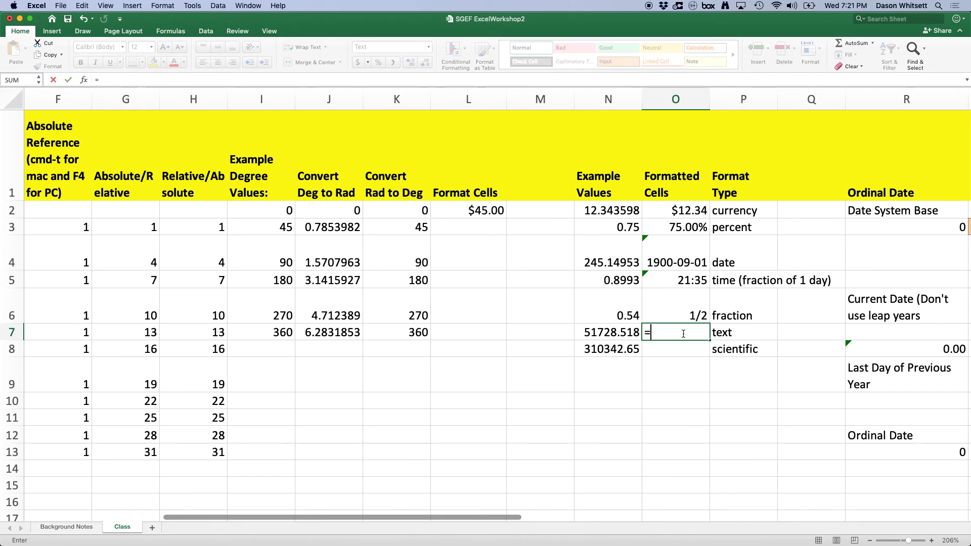
pyautogui.click(612, 334)
pyautogui.click(613, 334)
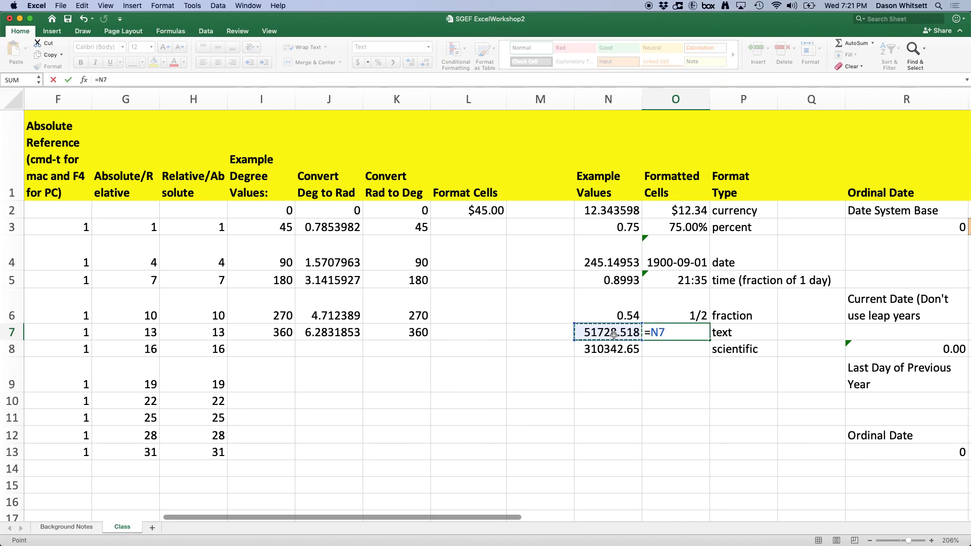
pyautogui.press('Return')
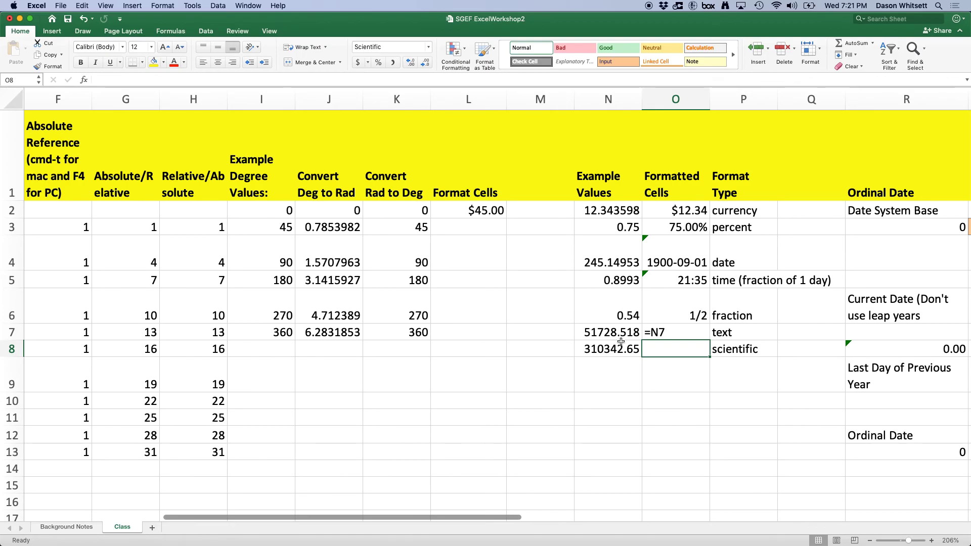
pyautogui.click(674, 334)
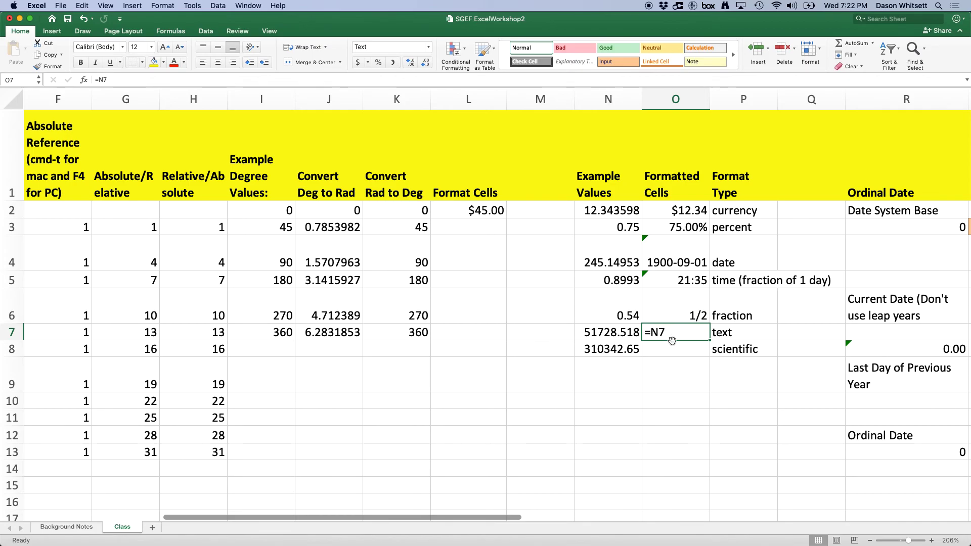
# Enter =N8 in O8 as the scientific example and select that cell again to check its formatted value.
pyautogui.click(671, 349)
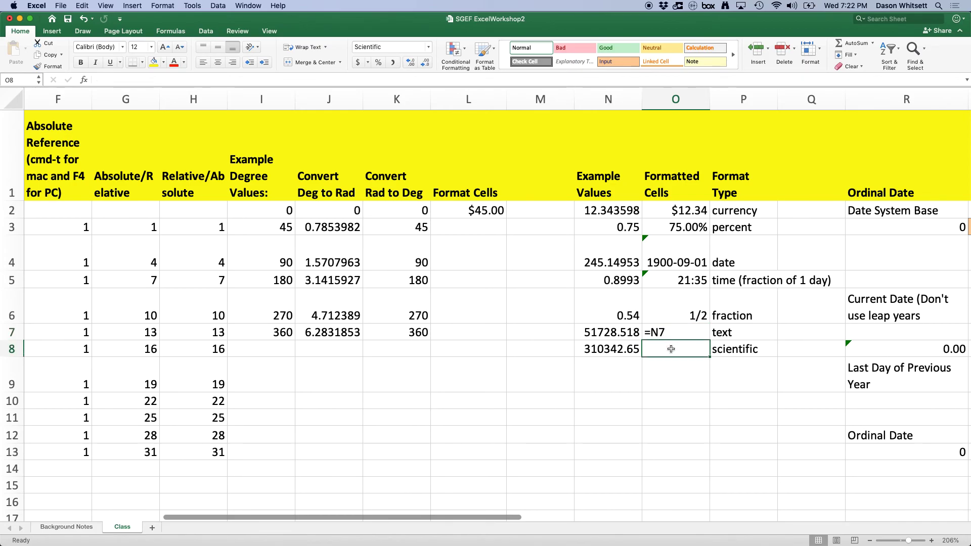
pyautogui.write('=')
pyautogui.click(602, 350)
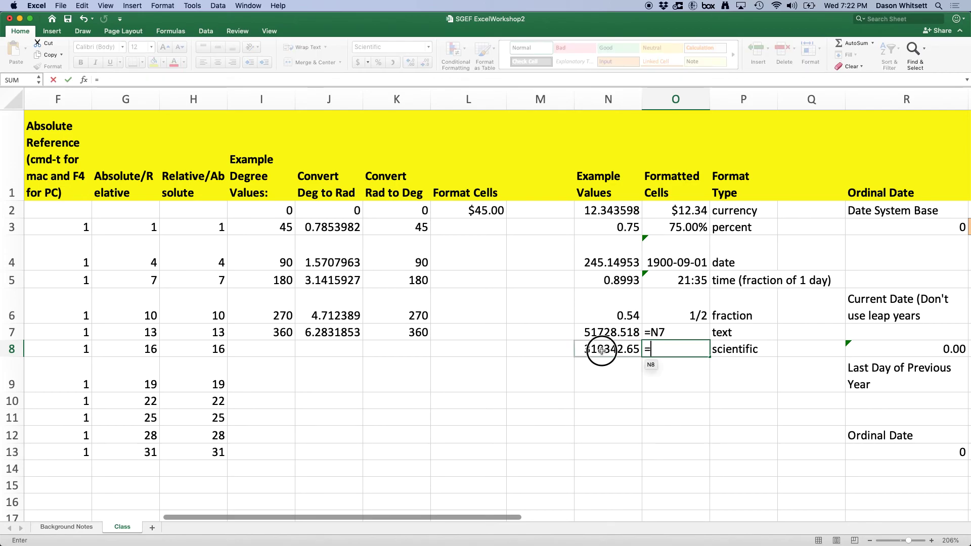
pyautogui.press('Return')
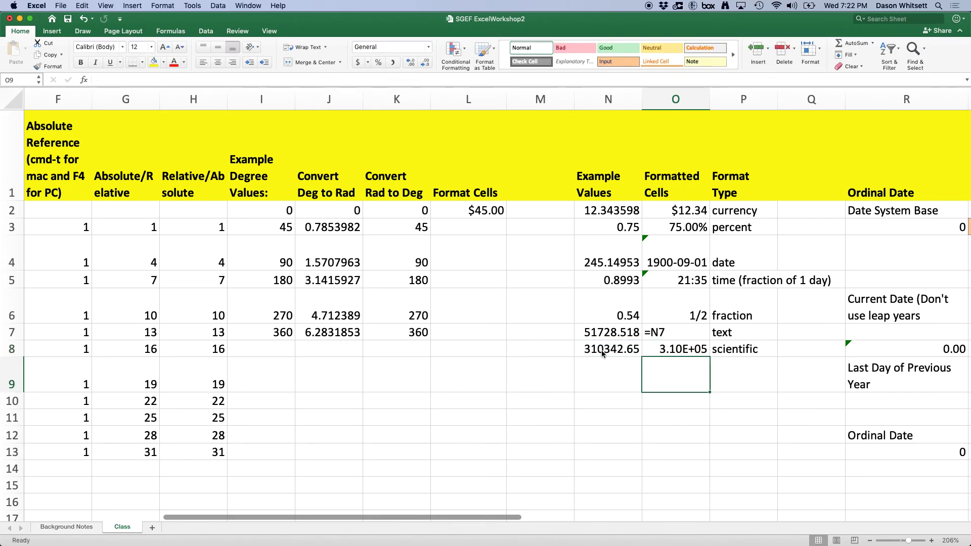
pyautogui.click(649, 350)
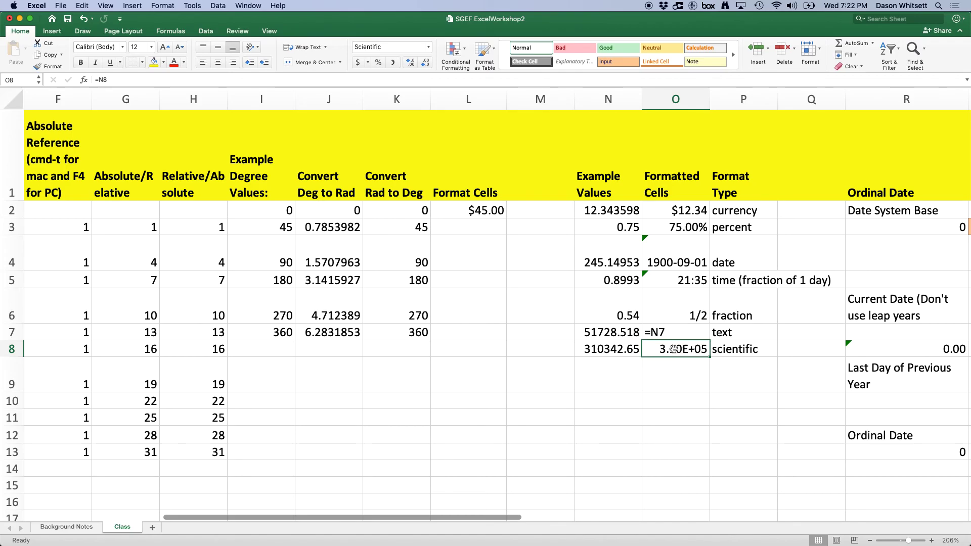
pyautogui.click(693, 373)
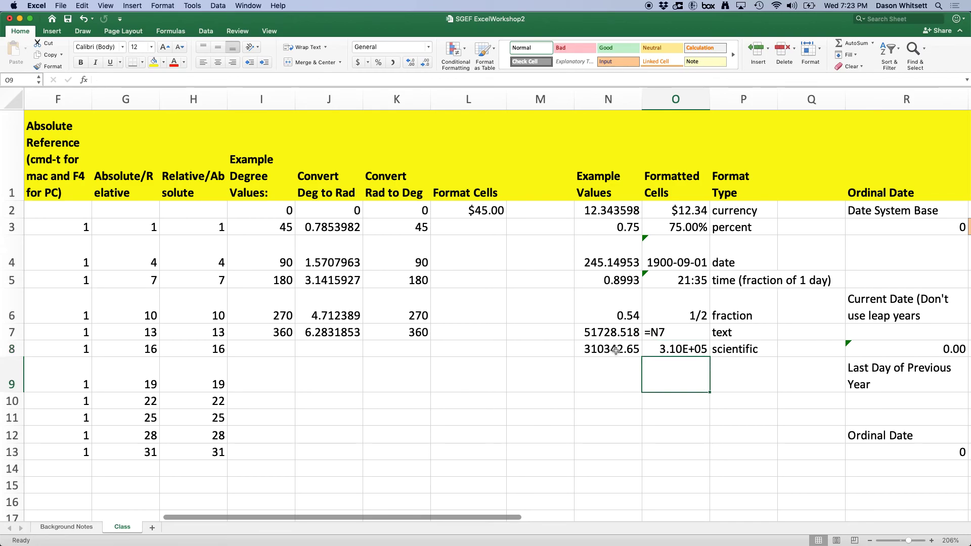
pyautogui.click(673, 354)
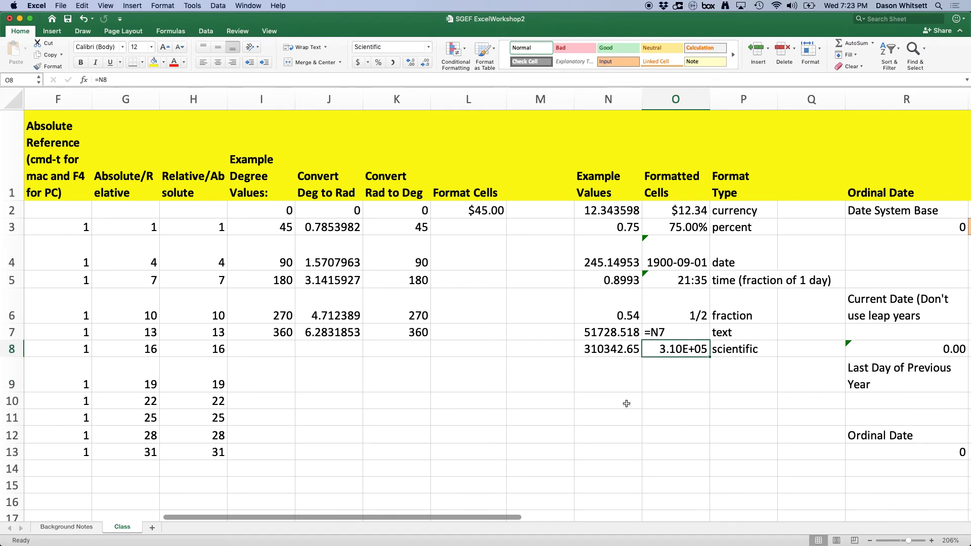
# Go to the Ordinal Date column and select the Date System Base value in R3.
pyautogui.hscroll(3, 627, 385)
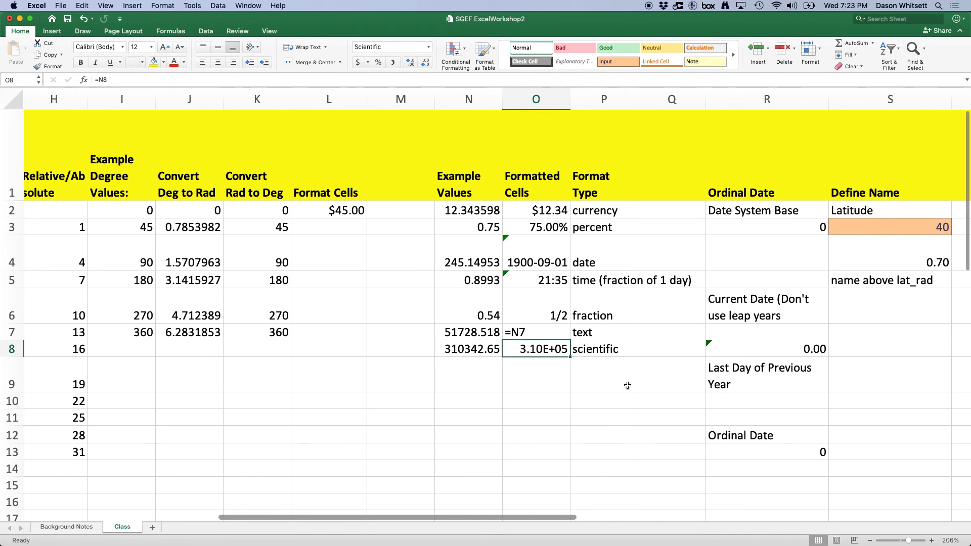
pyautogui.hscroll(4, 627, 385)
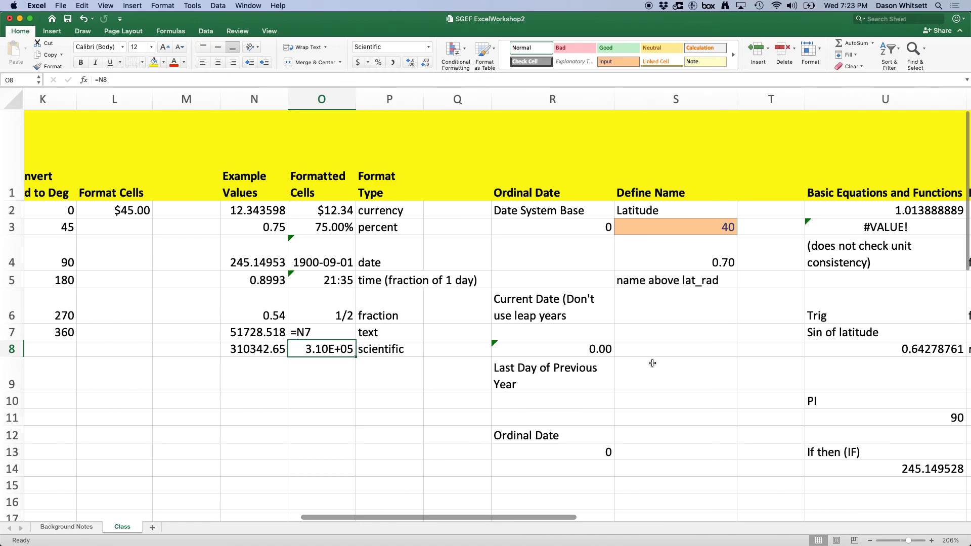
pyautogui.click(468, 211)
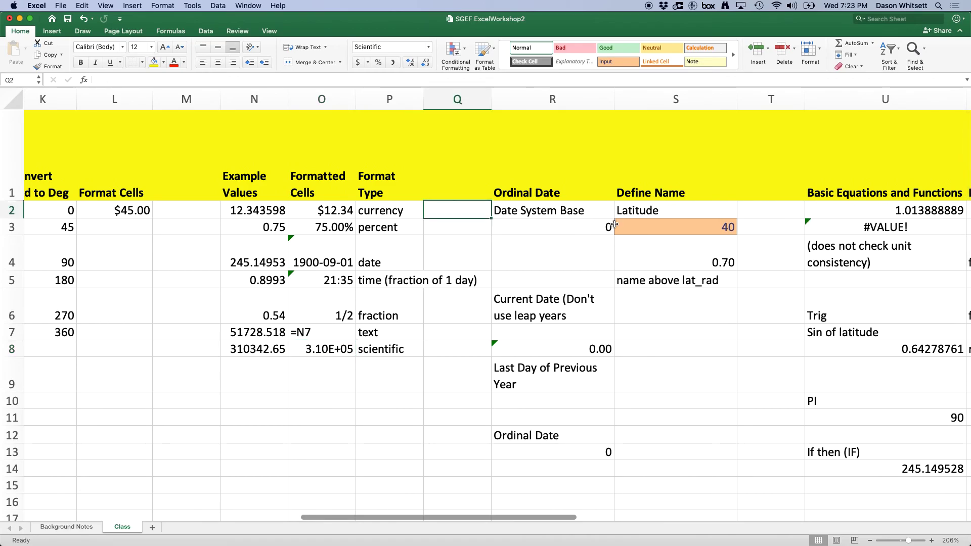
pyautogui.click(570, 211)
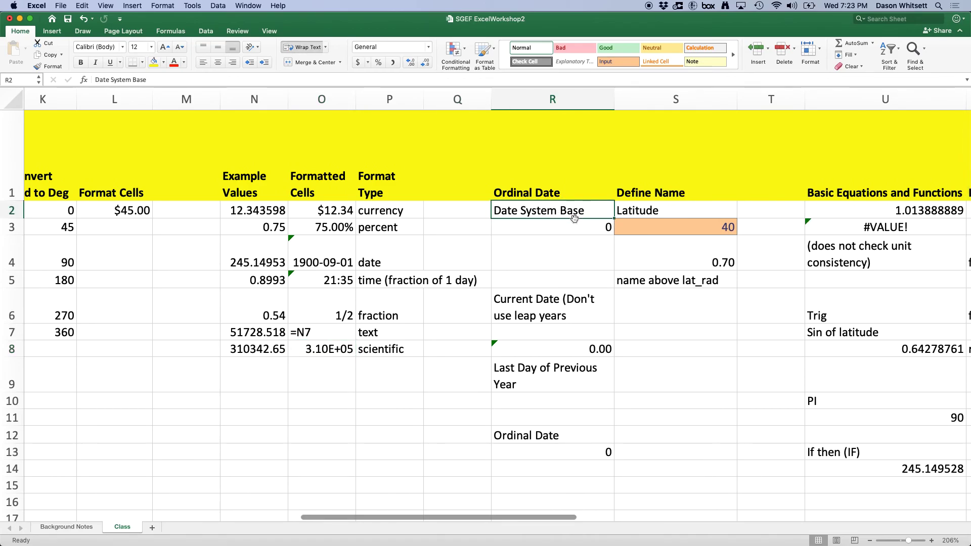
pyautogui.click(574, 226)
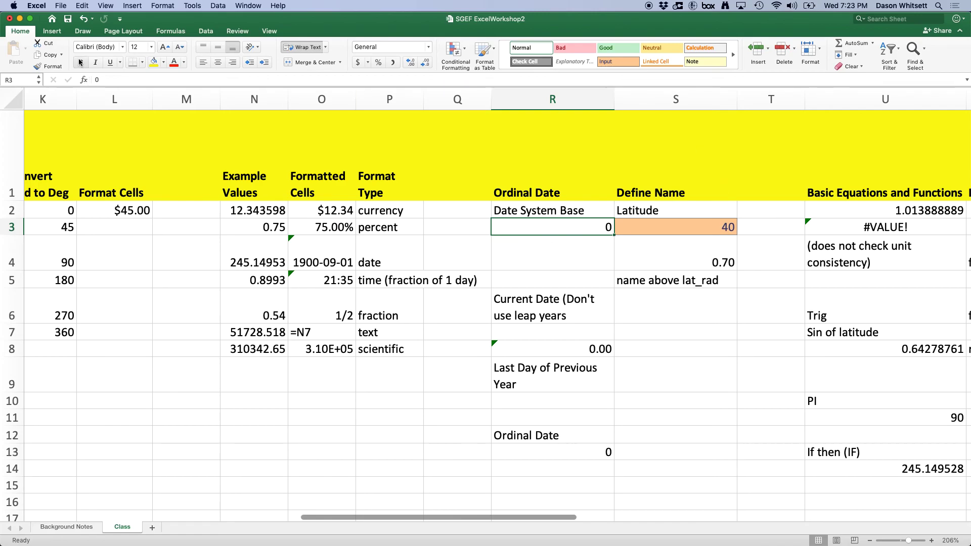
# Check the Use 1904 date system option in the Calculation preferences, then close the preferences without changing it.
pyautogui.click(35, 5)
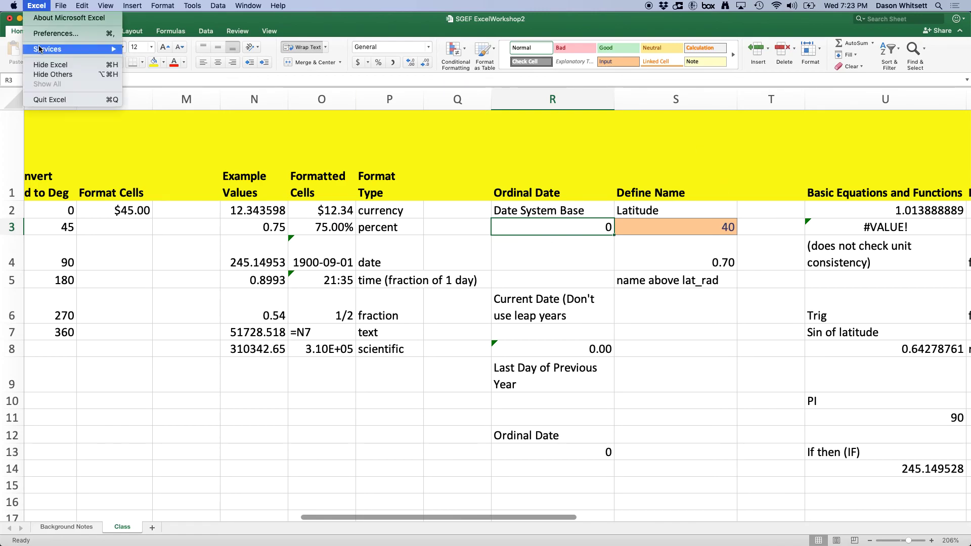
pyautogui.click(56, 33)
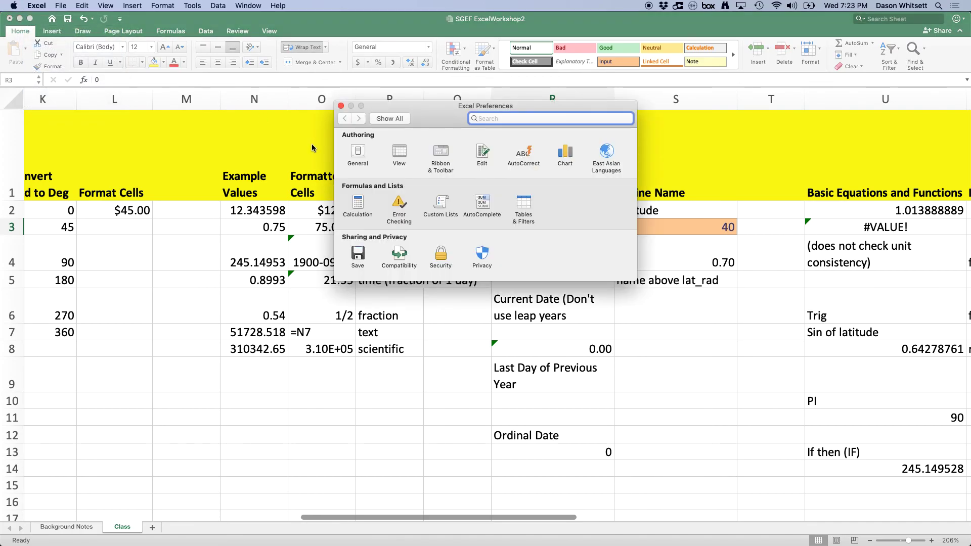
pyautogui.click(360, 207)
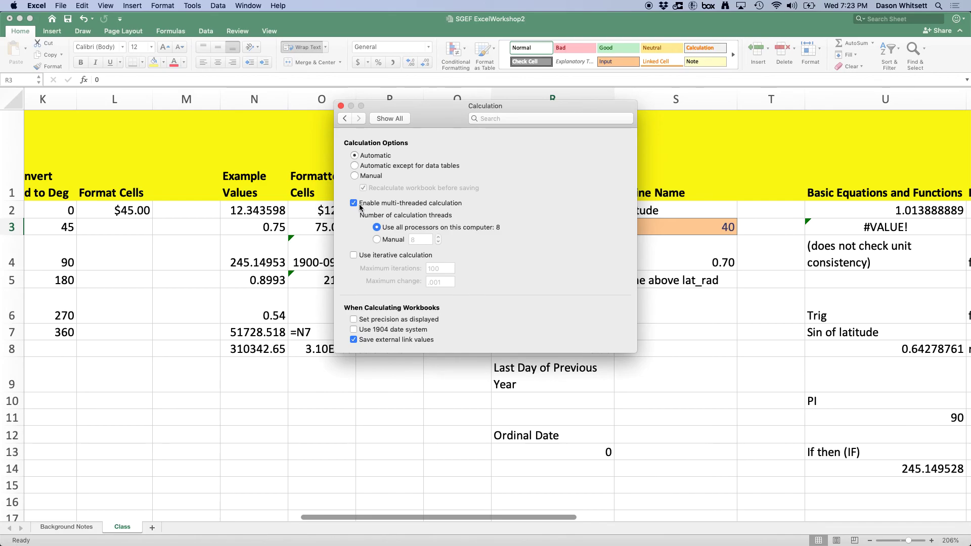
pyautogui.moveTo(452, 117); pyautogui.dragTo(285, 48)
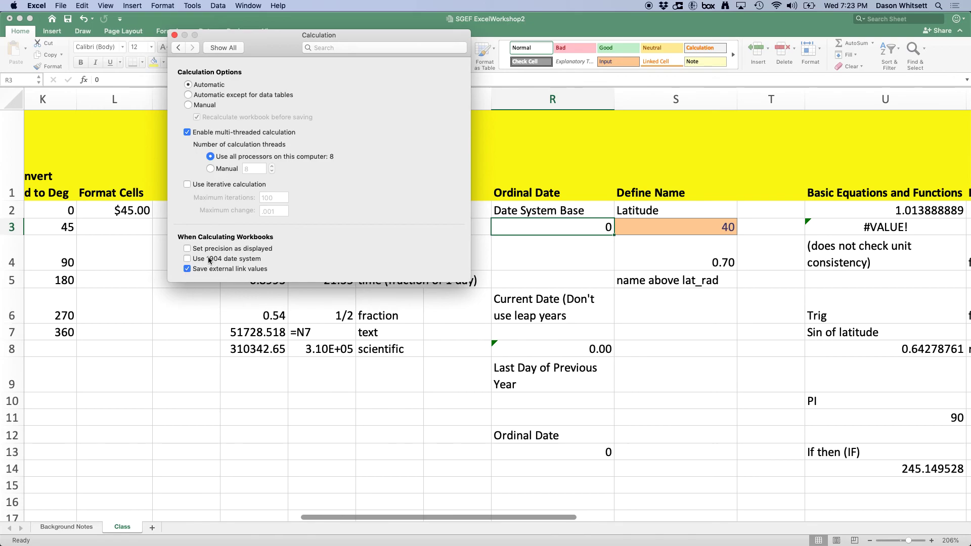
pyautogui.moveTo(198, 260)
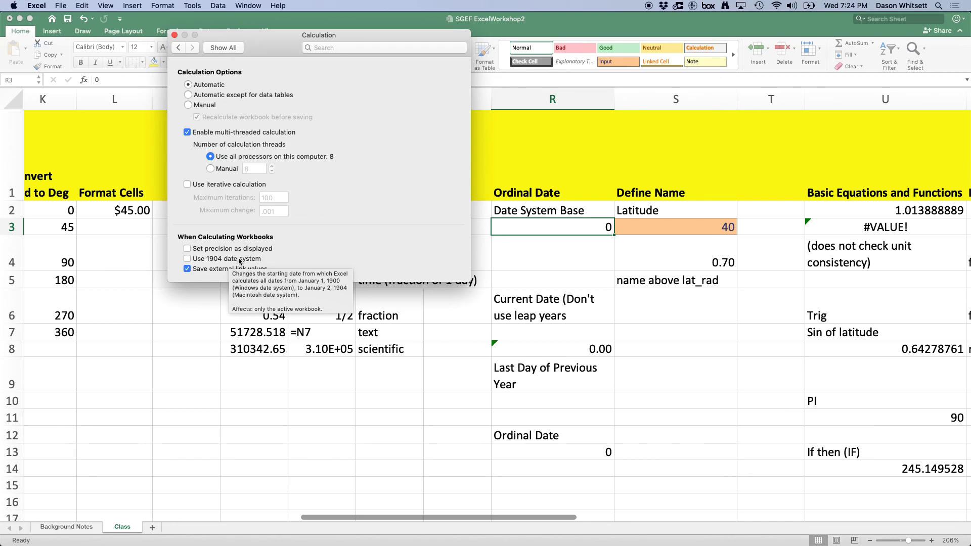
pyautogui.click(174, 36)
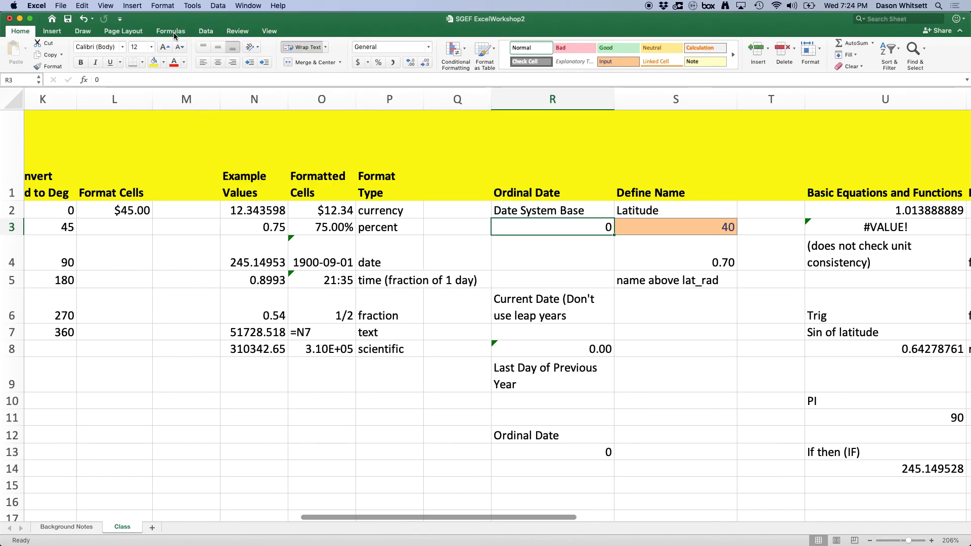
# Enter =R3 in R4 to show the date system base as a date, and select that cell again.
pyautogui.click(545, 247)
pyautogui.click(556, 228)
pyautogui.click(555, 256)
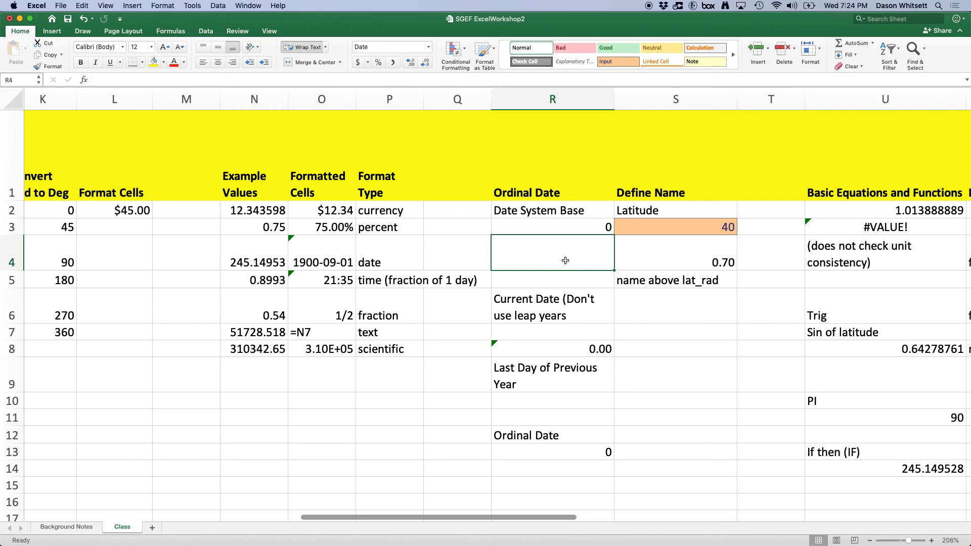
pyautogui.click(580, 227)
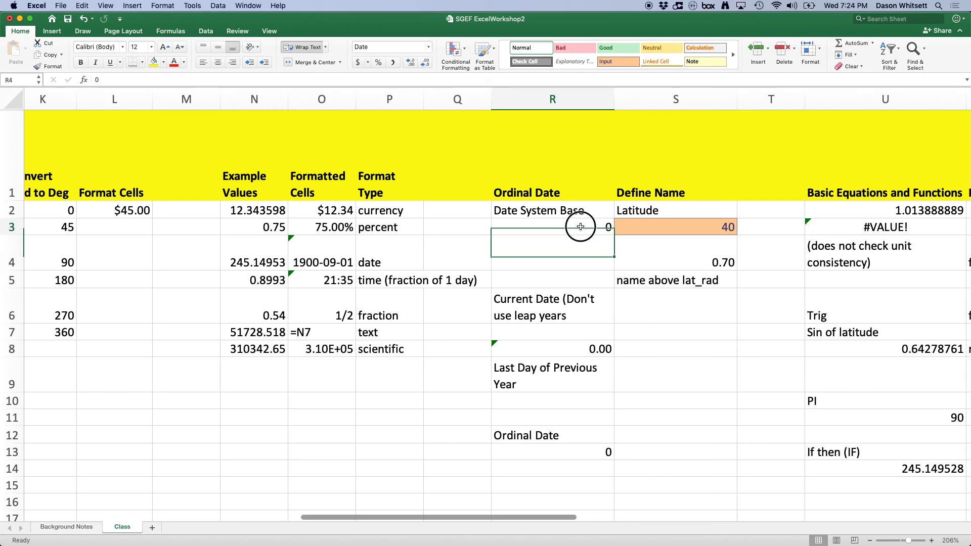
pyautogui.click(578, 257)
pyautogui.write('=')
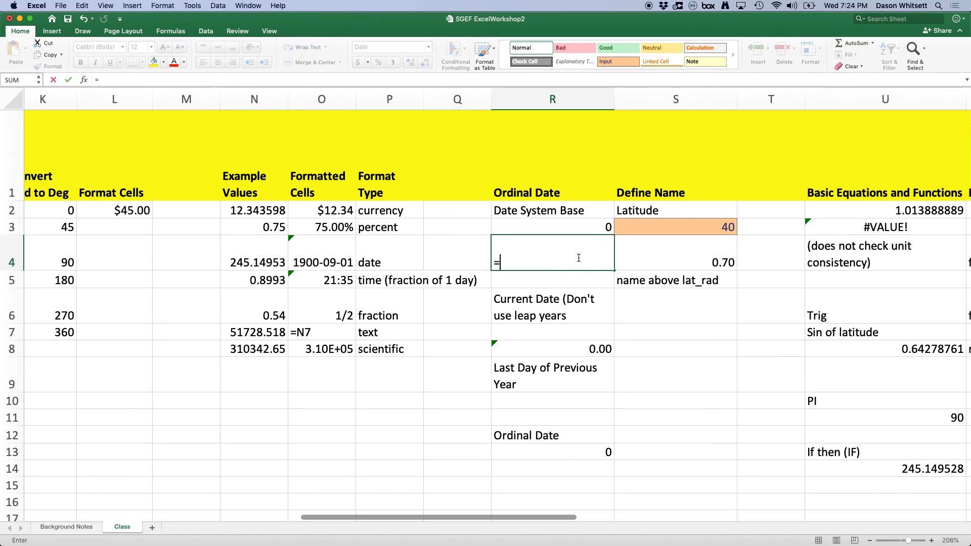
pyautogui.click(598, 226)
pyautogui.press('Return')
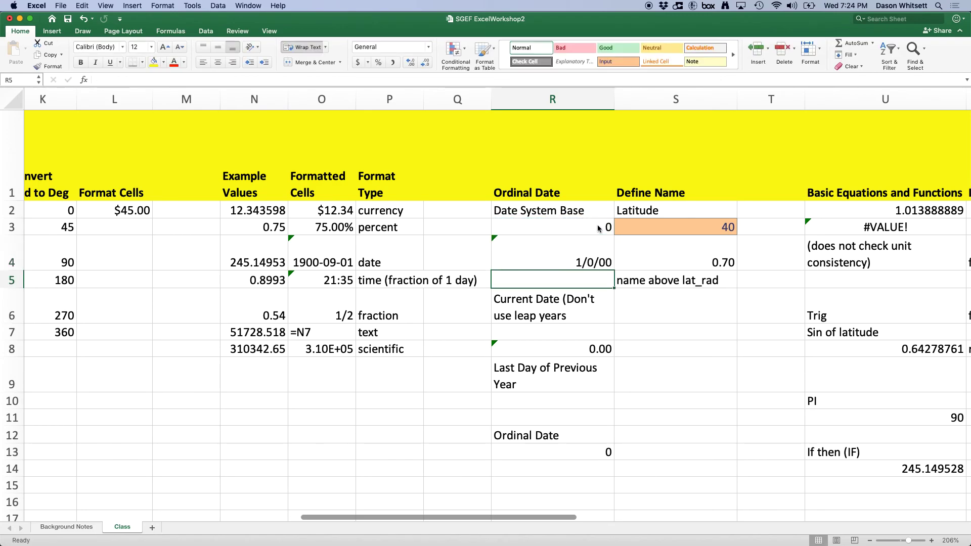
pyautogui.click(582, 253)
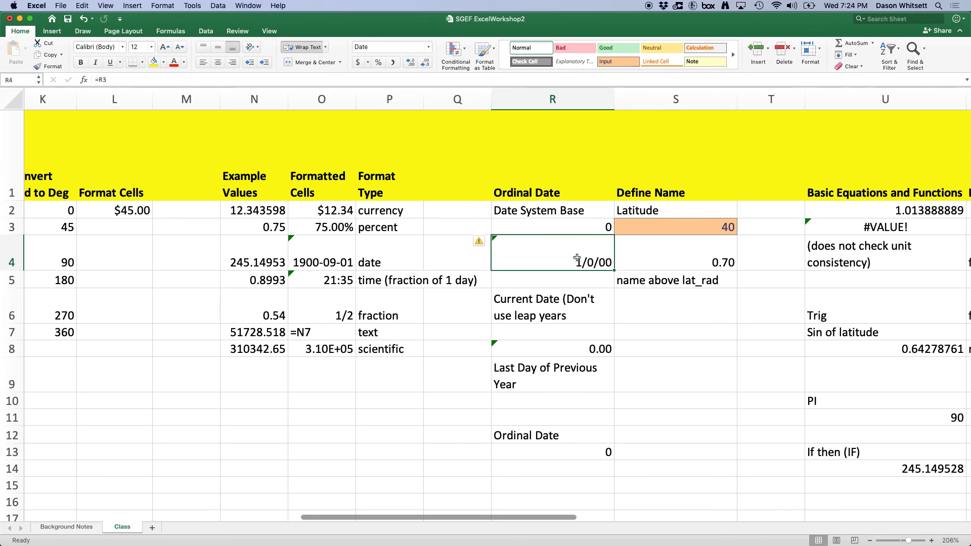
pyautogui.click(580, 257)
pyautogui.click(544, 252)
# Enter 2/5/2020 as the current date in R7 of the Ordinal Date column.
pyautogui.scroll(-4, 544, 252)
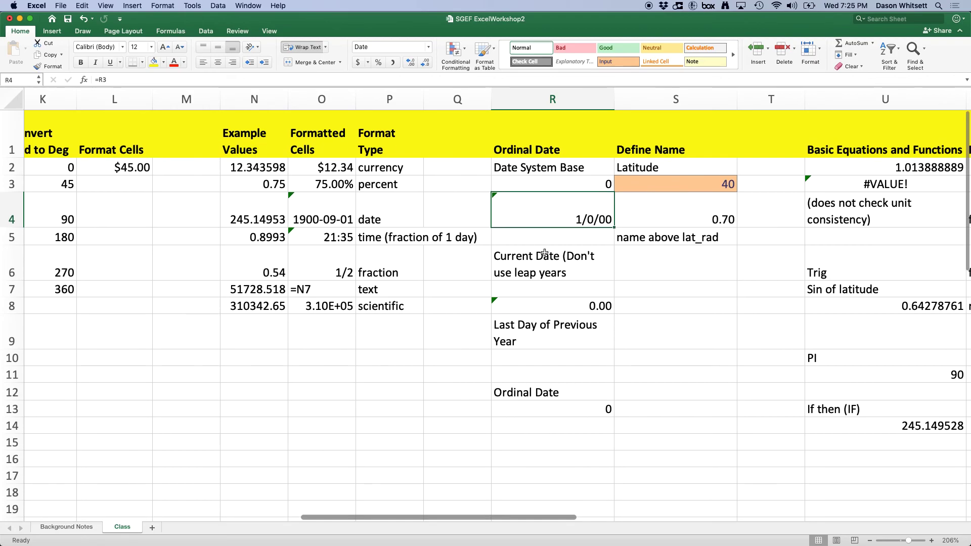
pyautogui.click(580, 250)
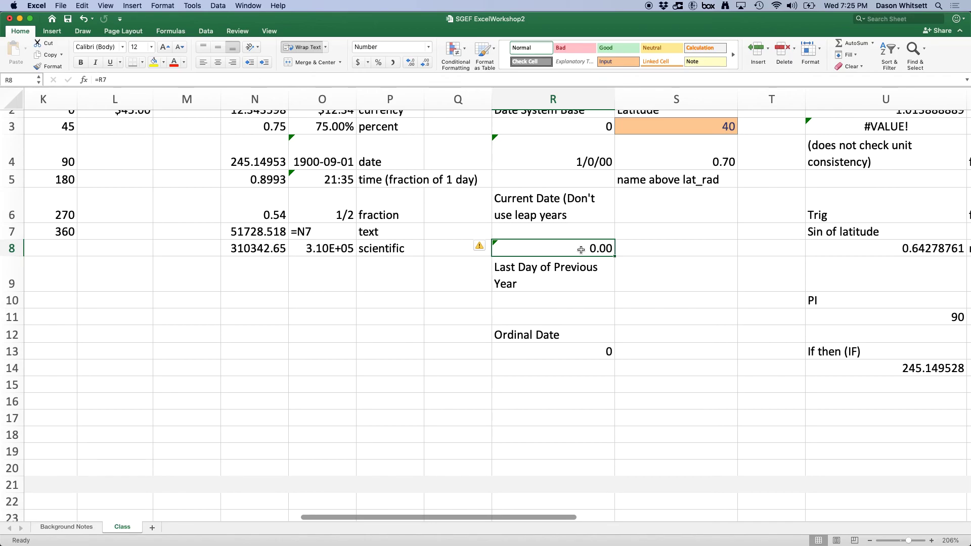
pyautogui.click(650, 268)
pyautogui.click(568, 231)
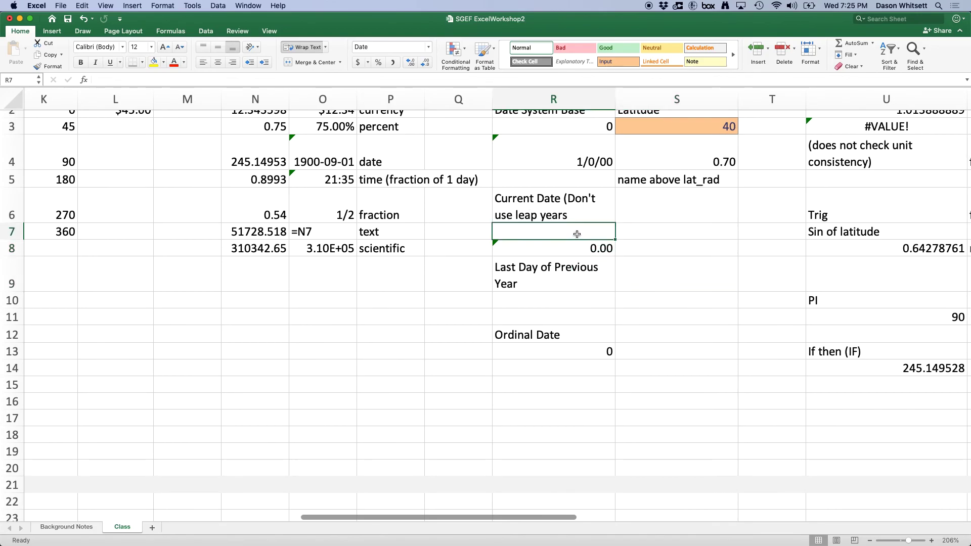
pyautogui.hscroll(1, 575, 232)
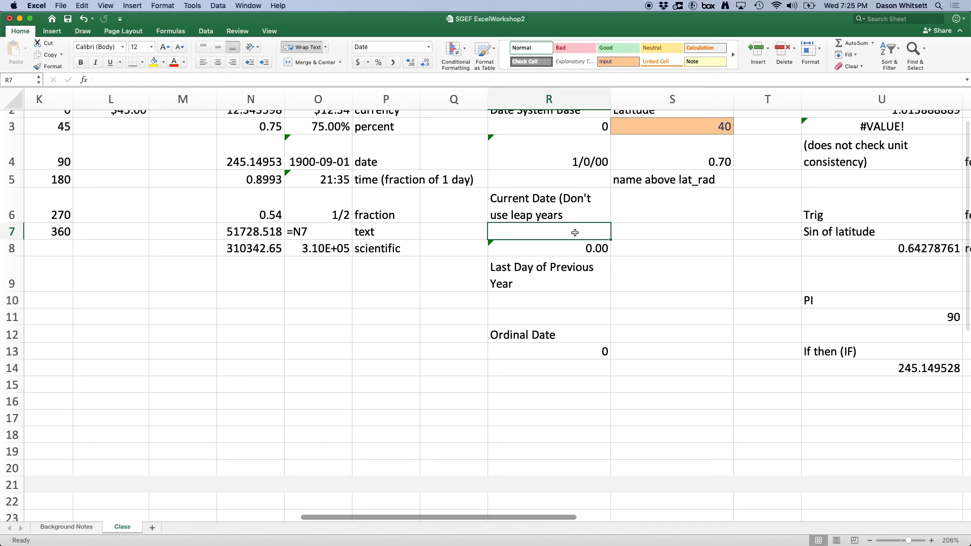
pyautogui.write('2')
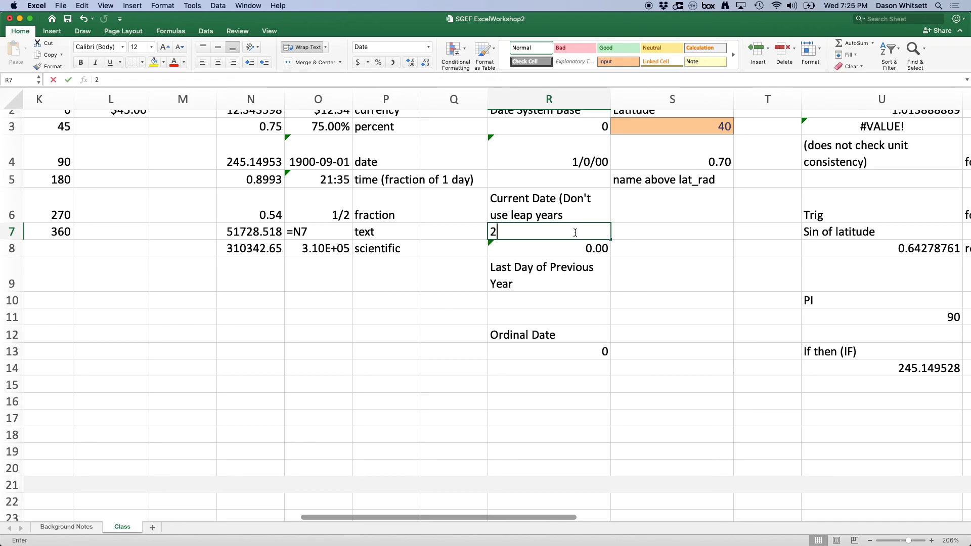
pyautogui.write('/5/2020')
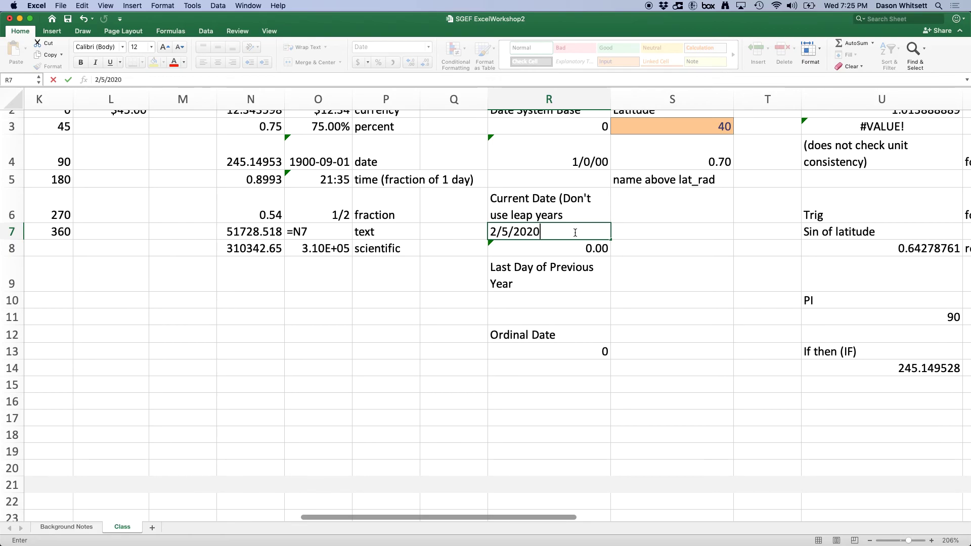
pyautogui.press('Return')
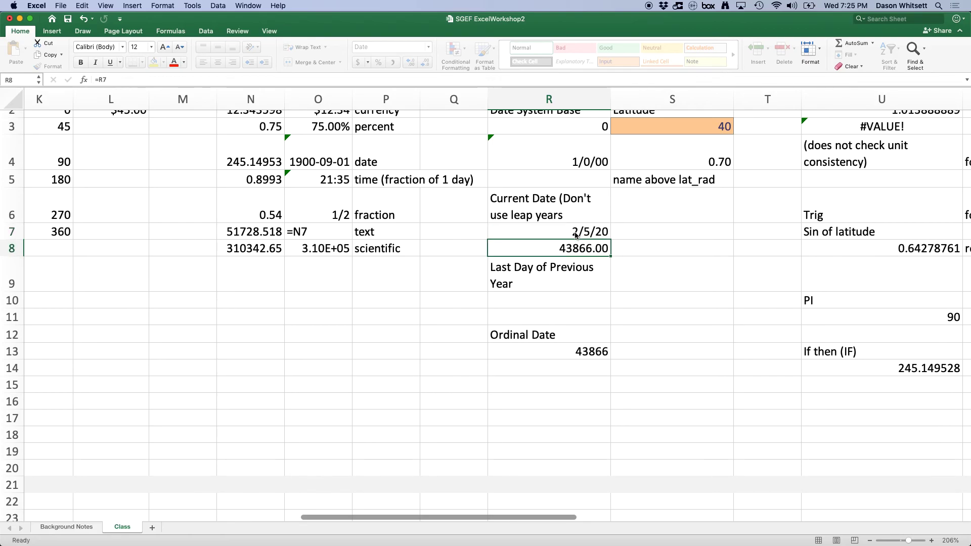
# Compare the current date in R7 with its serial number in R8.
pyautogui.click(591, 231)
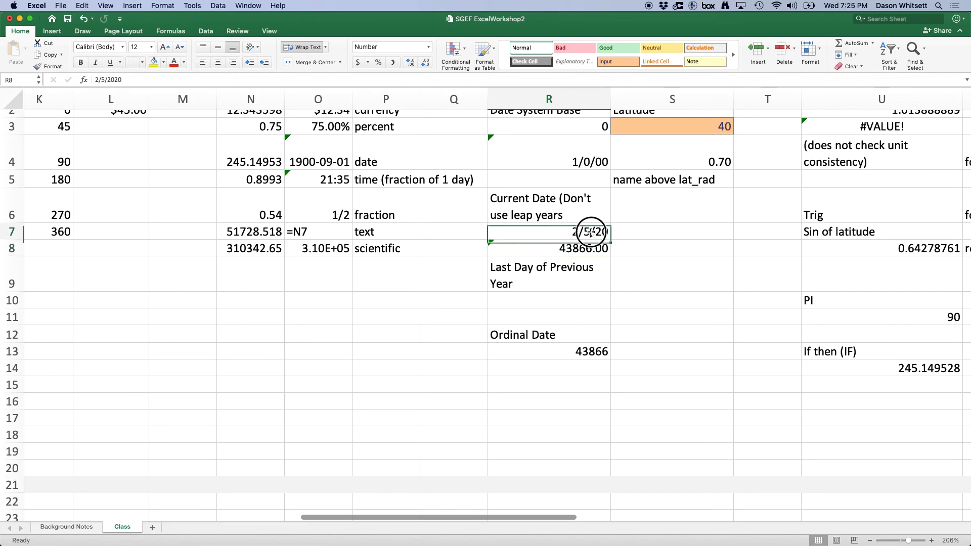
pyautogui.click(597, 246)
pyautogui.click(592, 234)
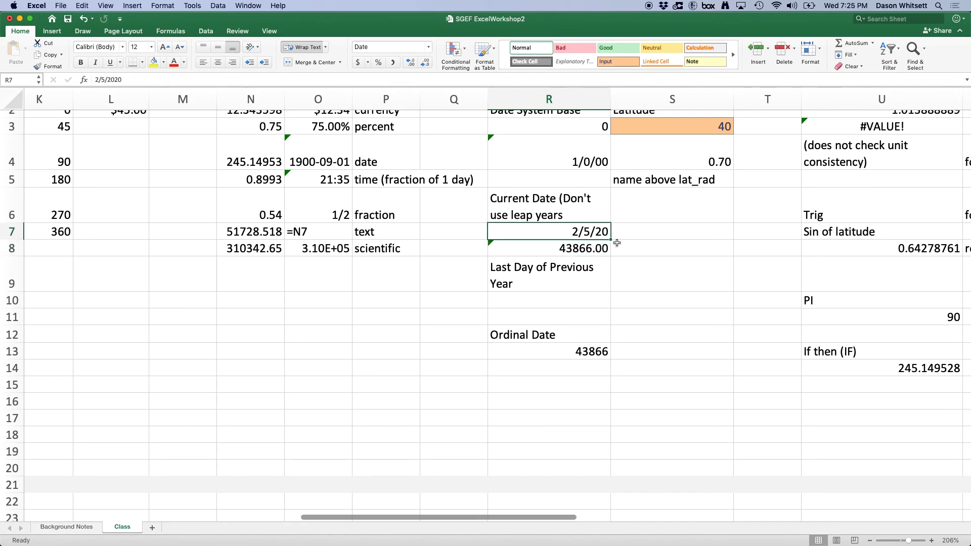
pyautogui.click(576, 248)
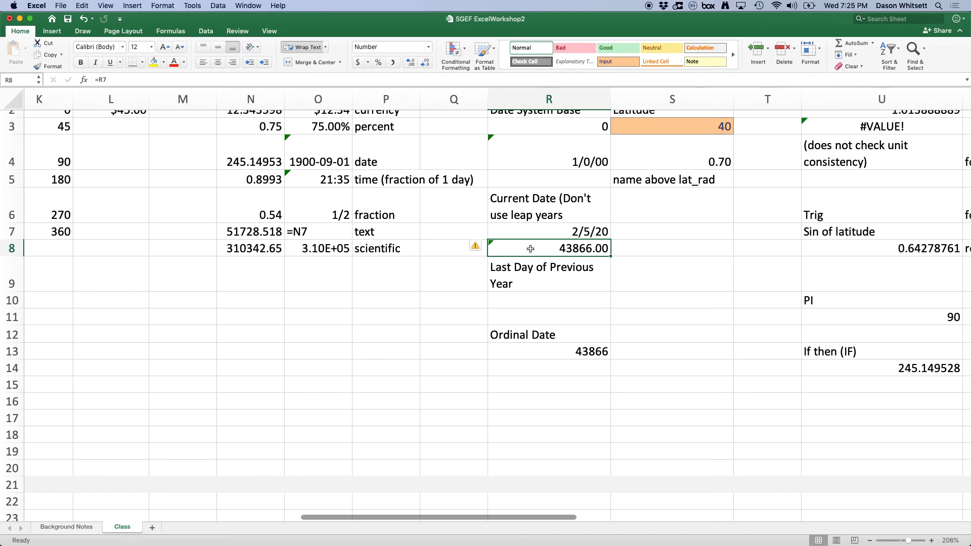
# Enter 12/31/2019 in R10 as the last day of the previous year.
pyautogui.click(572, 281)
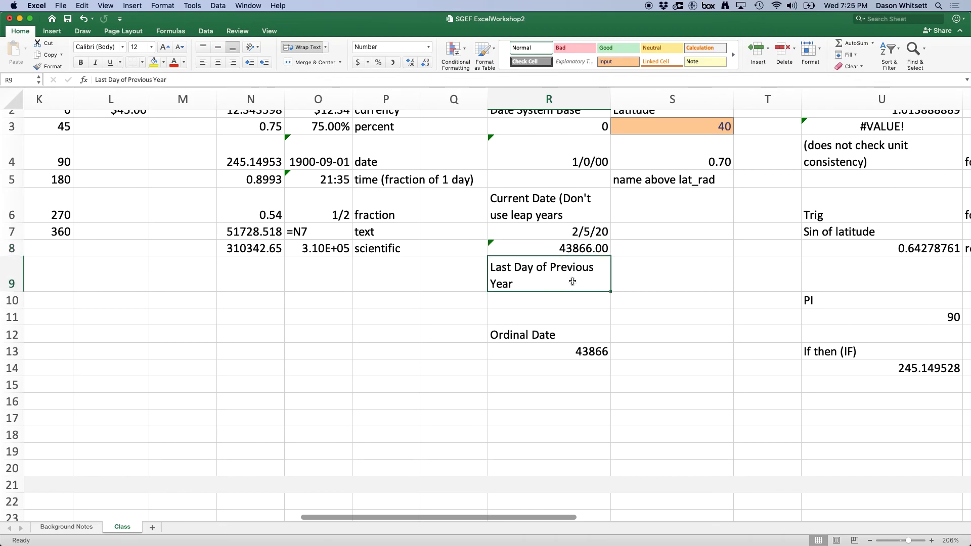
pyautogui.click(576, 301)
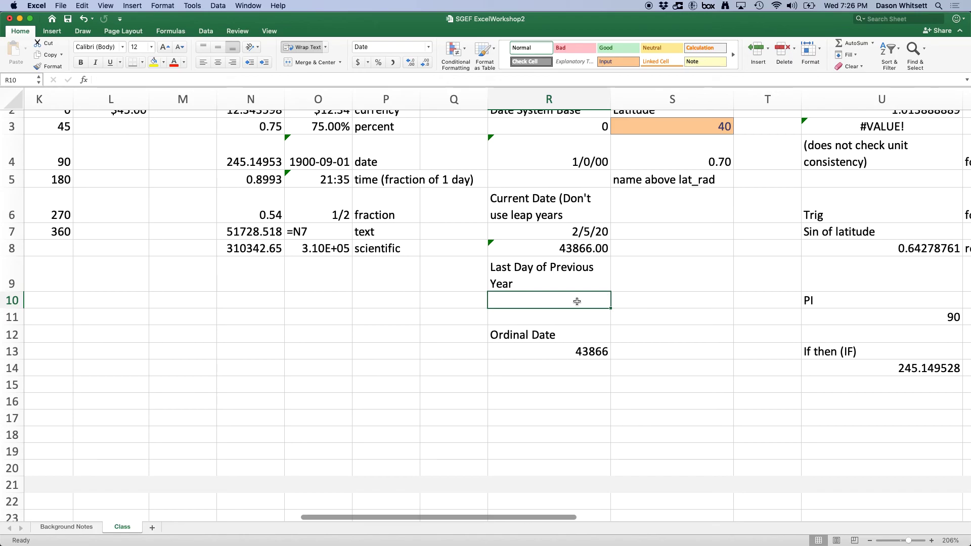
pyautogui.write('12/3')
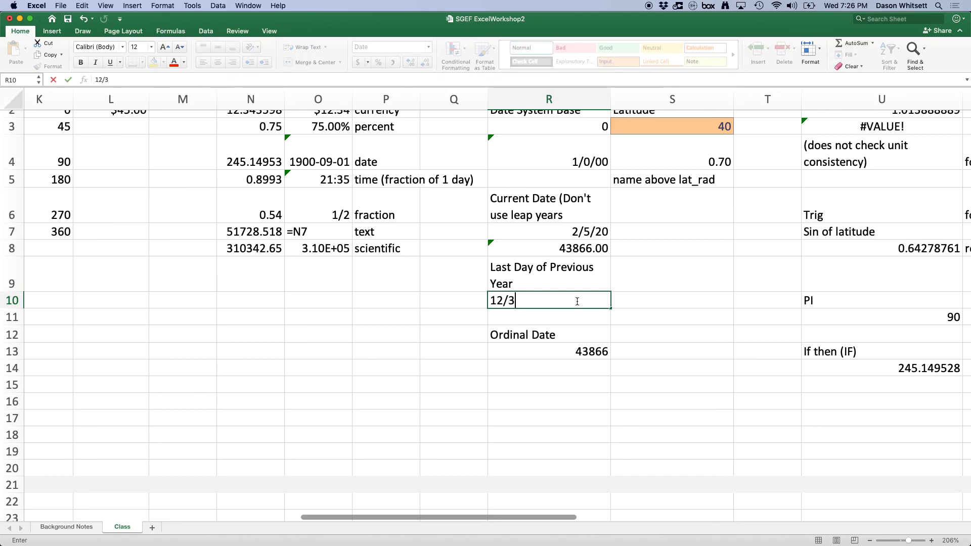
pyautogui.write('1/2019')
pyautogui.press('Return')
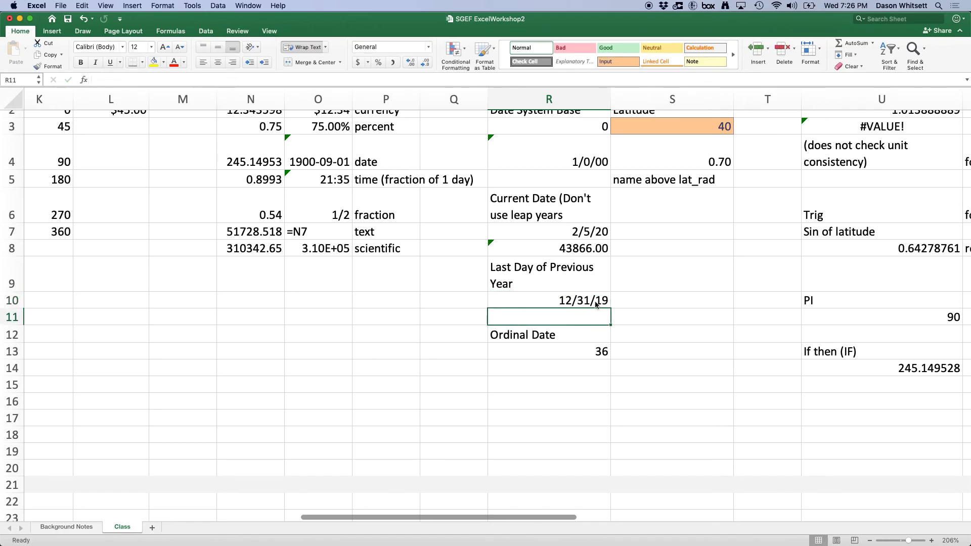
# Review the date in R10 and inspect which cells the Ordinal Date formula in R13 references, leaving the formula as it is.
pyautogui.scroll(2, 595, 302)
pyautogui.scroll(-1, 703, 406)
pyautogui.scroll(-2, 703, 407)
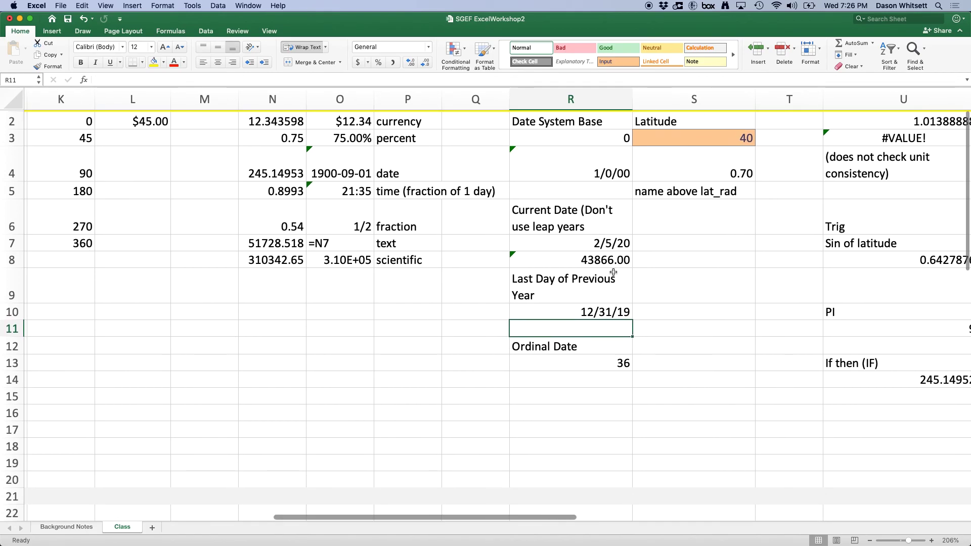
pyautogui.click(625, 315)
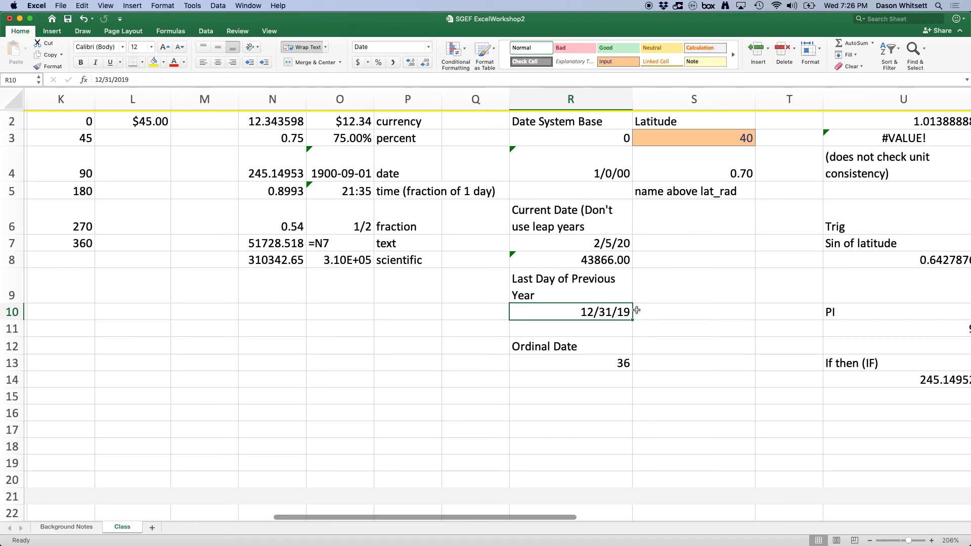
pyautogui.doubleClick(623, 363)
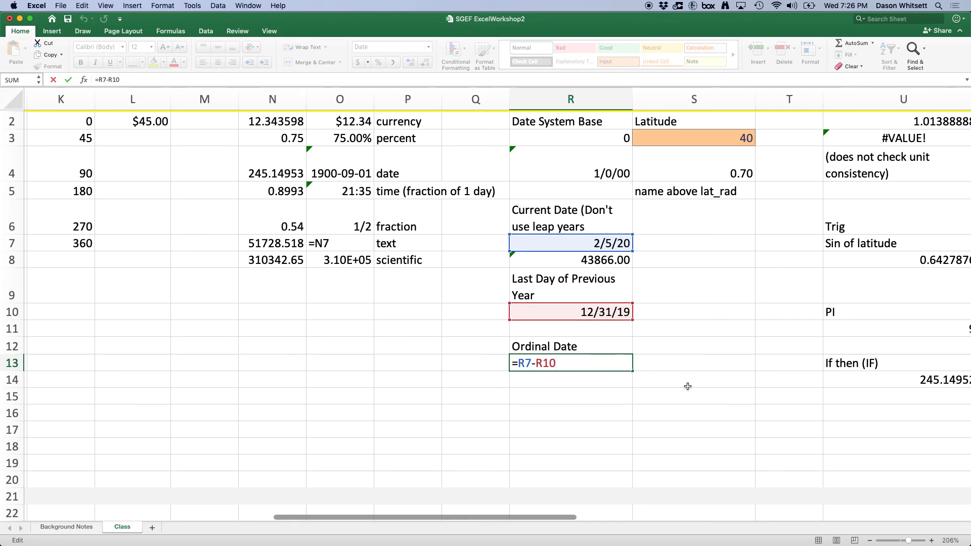
pyautogui.press('Return')
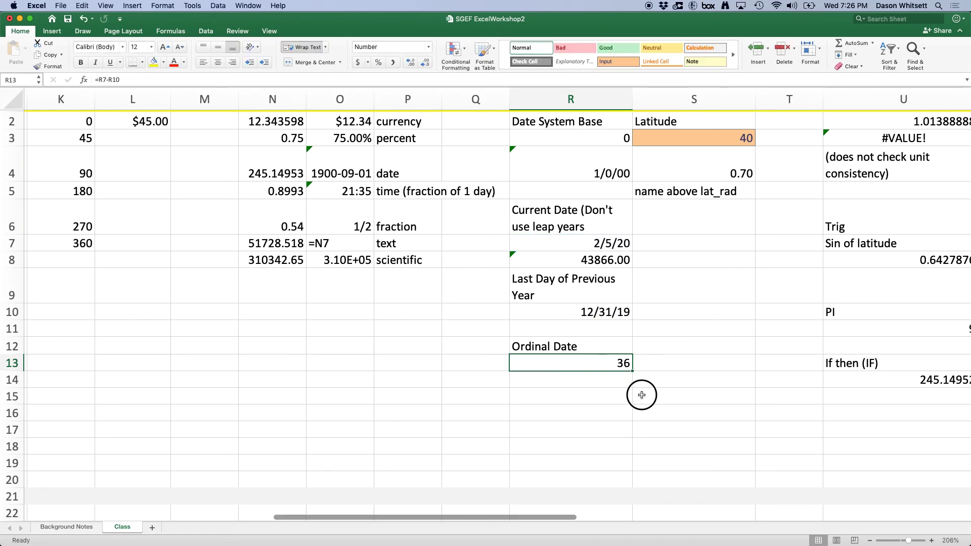
pyautogui.click(639, 393)
pyautogui.click(615, 364)
# Change the year of the current date in R7 to make it 2/5/2019.
pyautogui.click(622, 243)
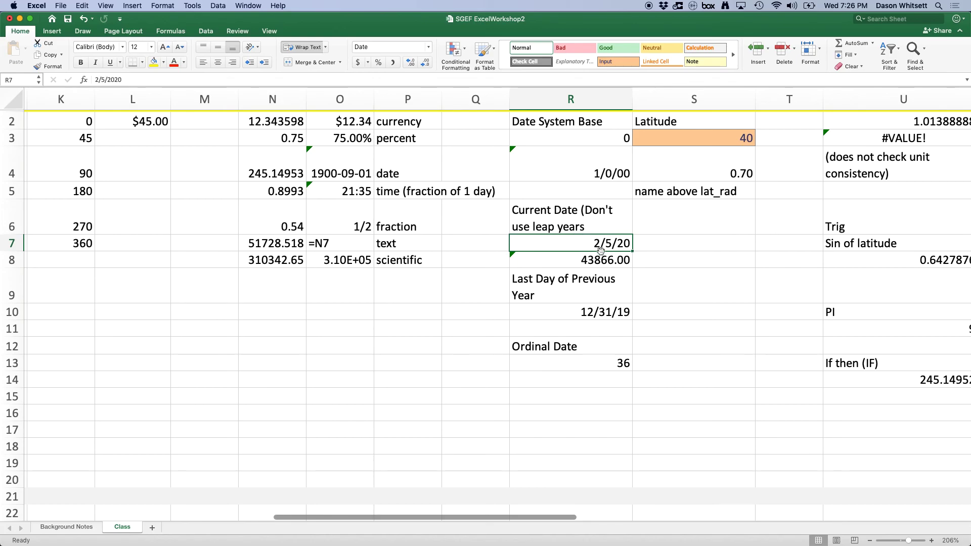
pyautogui.hscroll(-1, 600, 249)
pyautogui.doubleClick(633, 246)
pyautogui.press('BackSpace')
pyautogui.press('BackSpace')
pyautogui.write('19')
pyautogui.press('Return')
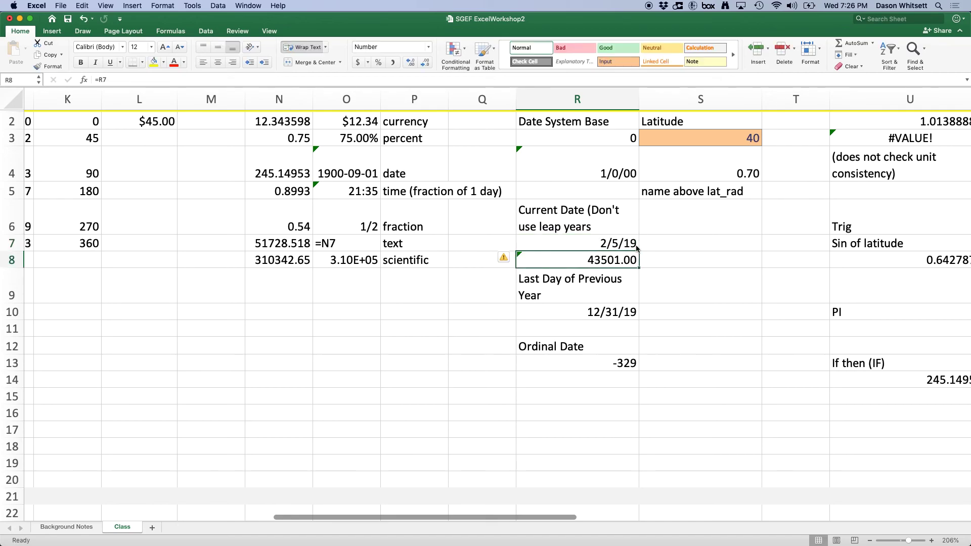
# Change the last day of the previous year in R10 to 12/31/2018.
pyautogui.doubleClick(626, 312)
pyautogui.press('BackSpace')
pyautogui.press('BackSpace')
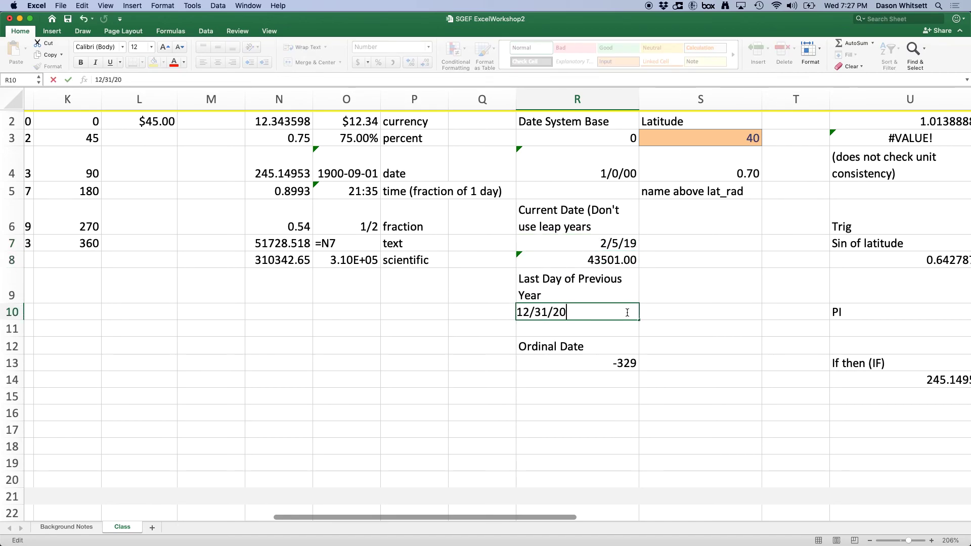
pyautogui.write('18')
pyautogui.press('Return')
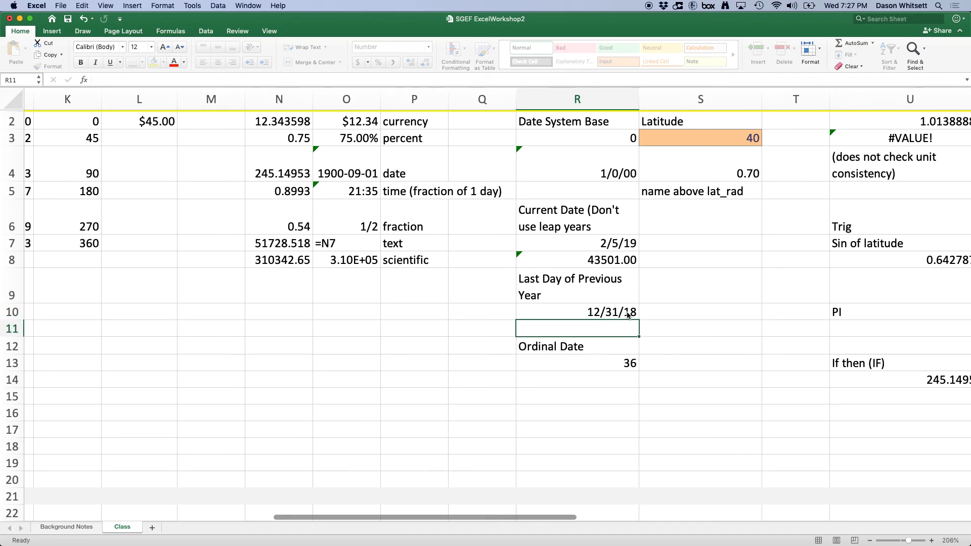
pyautogui.click(665, 400)
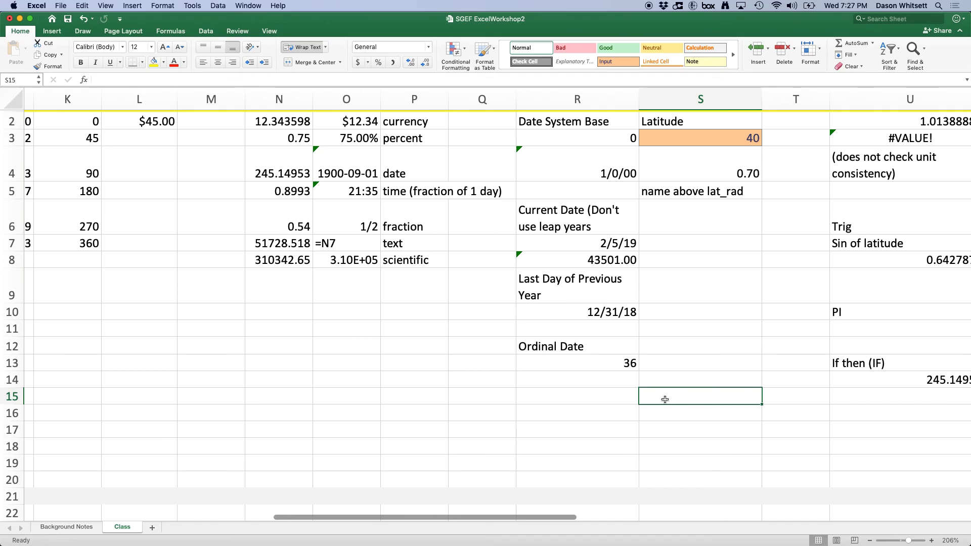
# Replace the month and day in R7 to make the current date 3/22/2019.
pyautogui.click(617, 246)
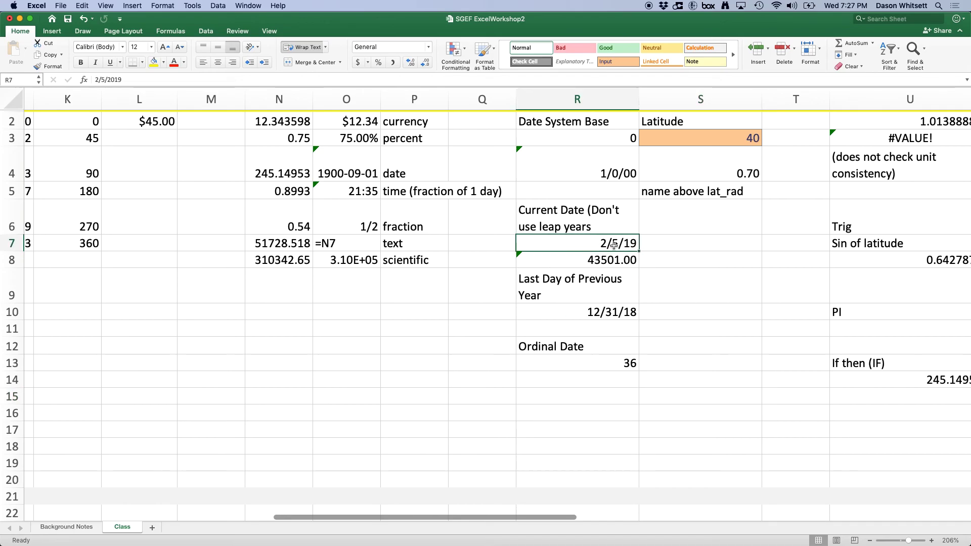
pyautogui.click(103, 79)
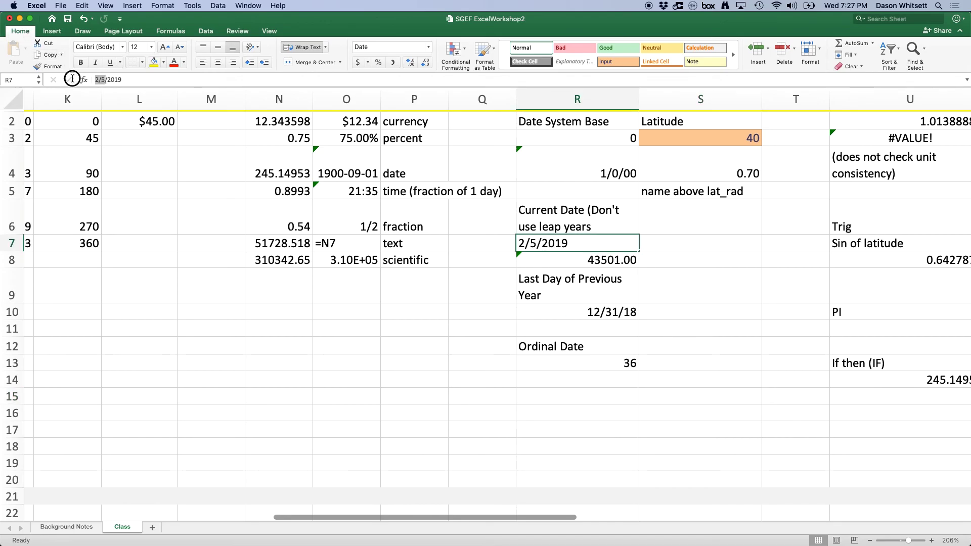
pyautogui.write('3/')
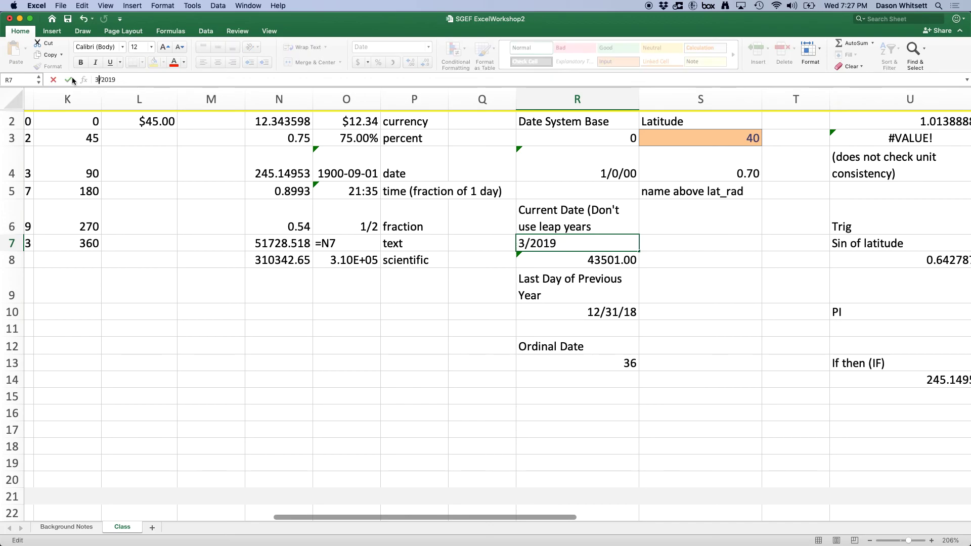
pyautogui.write('22')
pyautogui.press('Return')
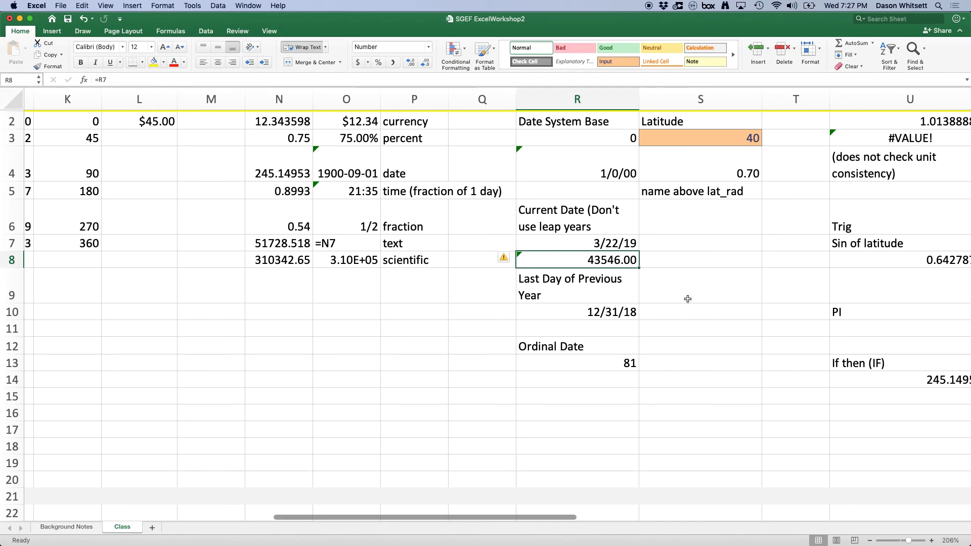
# Review the current date in R7 and the ordinal date in R13, with the neighbouring columns in view.
pyautogui.click(588, 243)
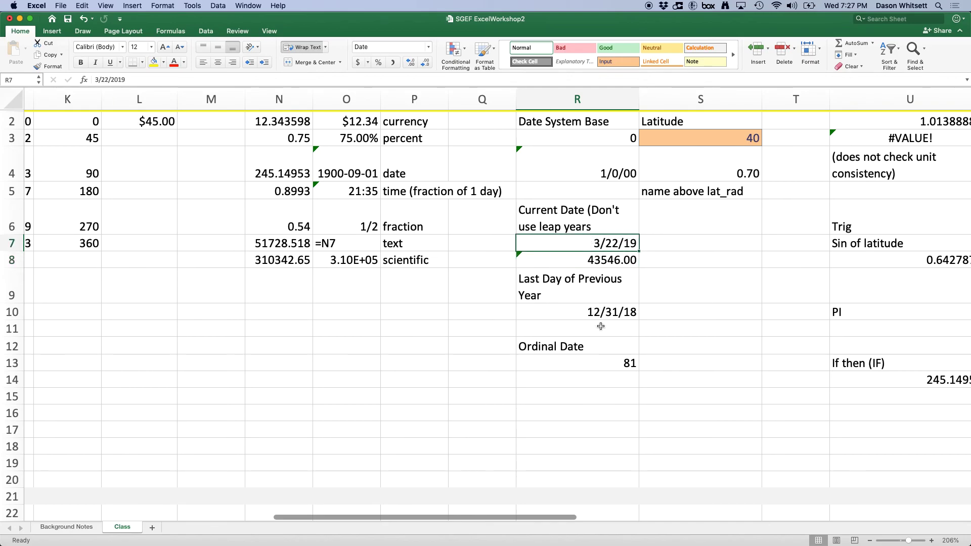
pyautogui.click(596, 364)
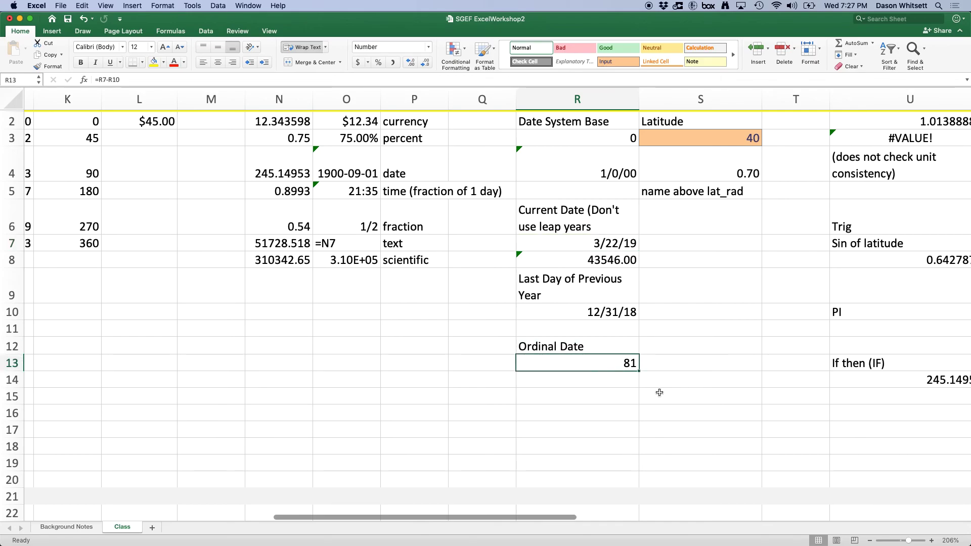
pyautogui.scroll(1, 659, 392)
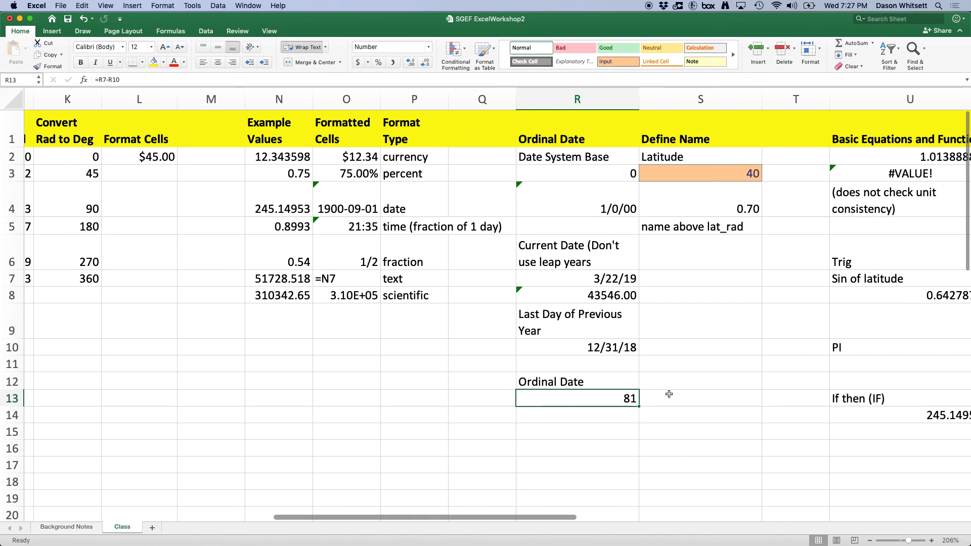
pyautogui.scroll(5, 668, 394)
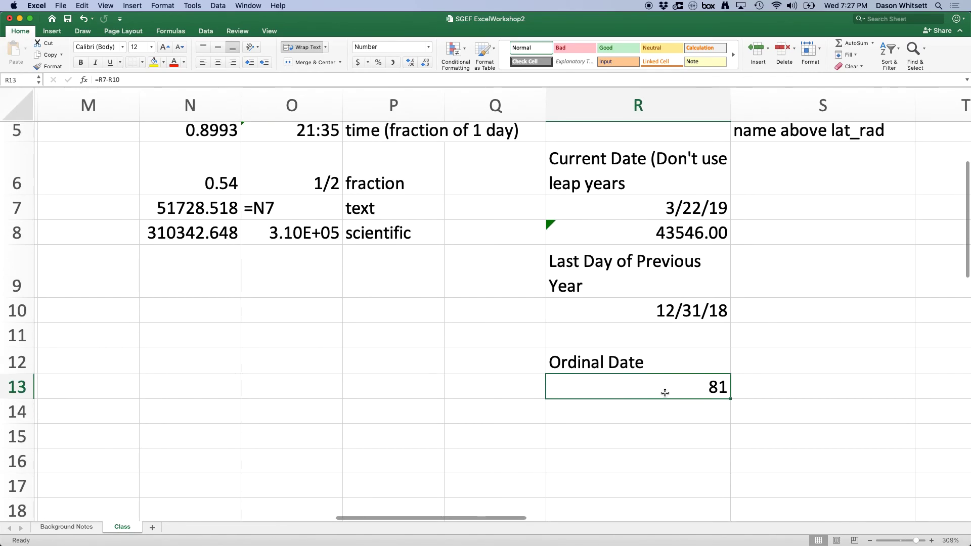
pyautogui.scroll(-5, 665, 393)
pyautogui.hscroll(8, 665, 393)
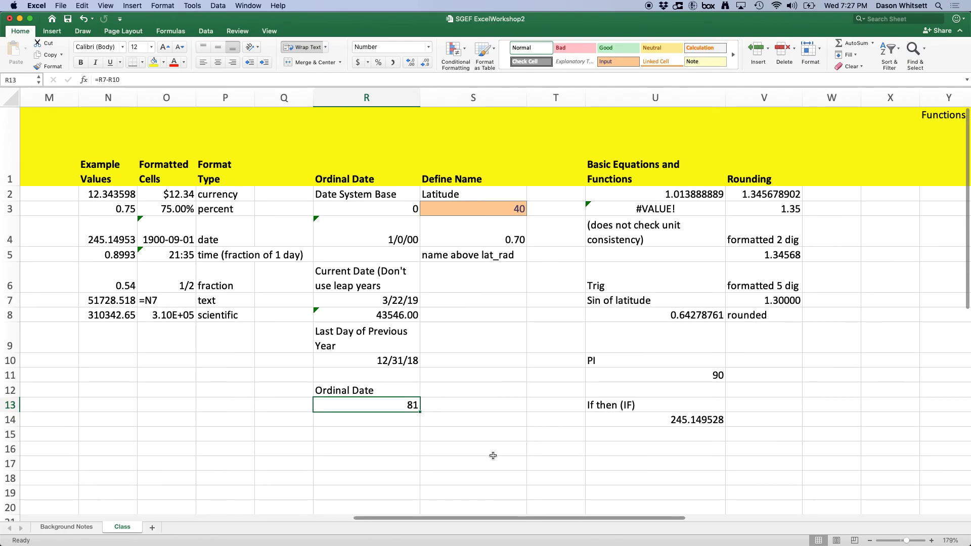
pyautogui.click(493, 455)
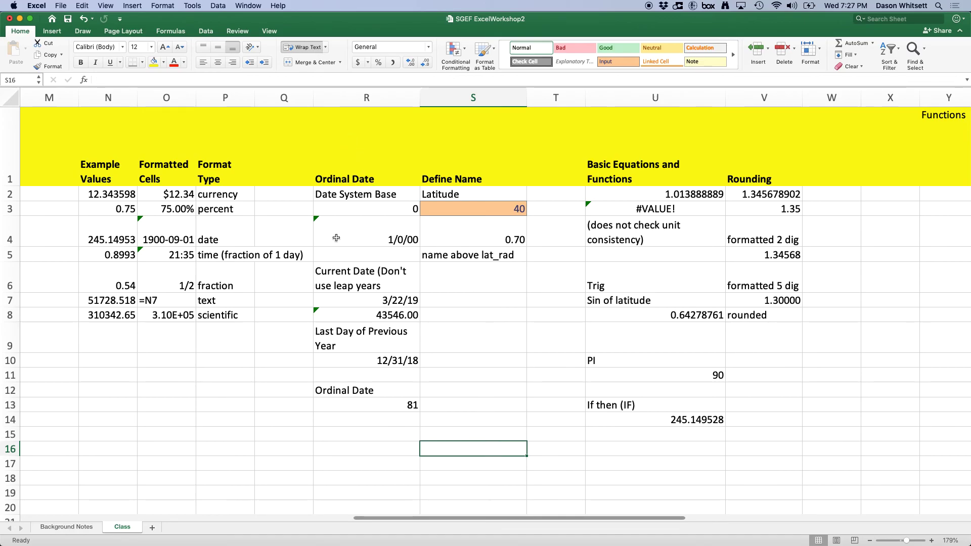
# Format the date's serial number in R8 as a number with 0 decimal places.
pyautogui.click(385, 316)
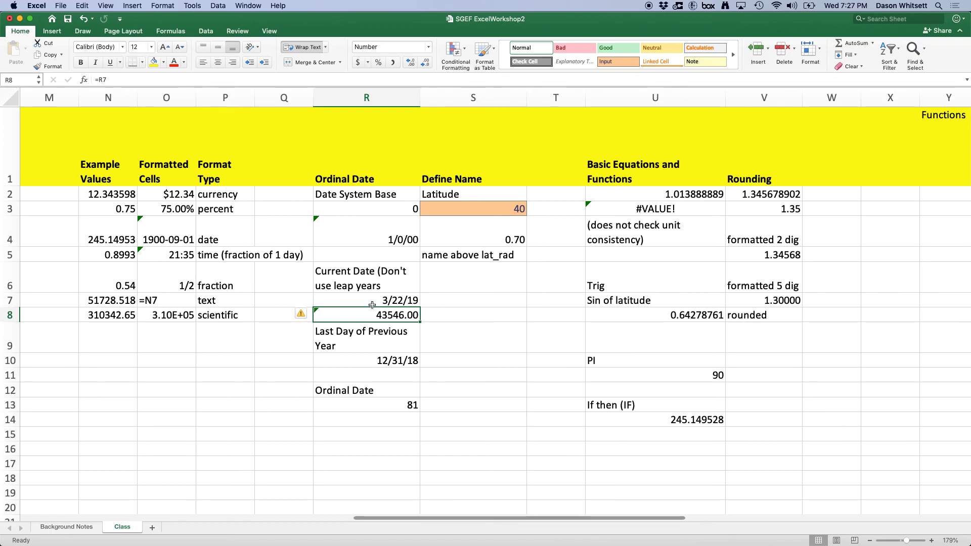
pyautogui.press('super+1')
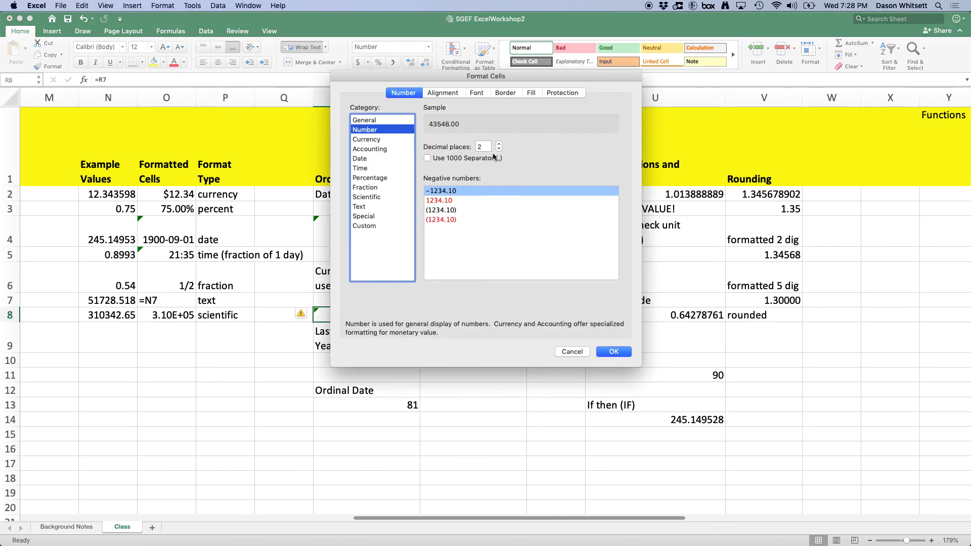
pyautogui.click(498, 148)
pyautogui.click(498, 148)
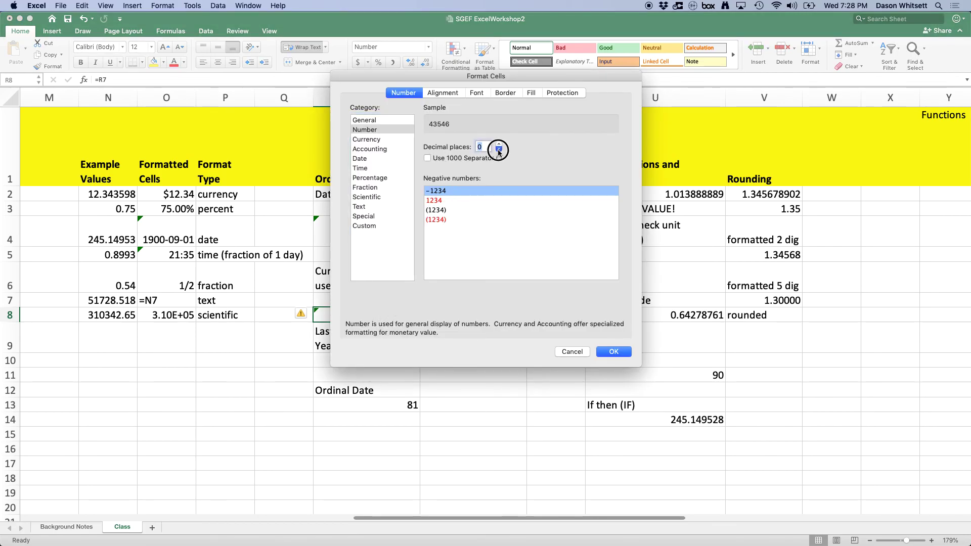
pyautogui.click(614, 352)
pyautogui.click(511, 419)
# Check the Date format settings of R7 without changing them, and select the last day of the previous year in R10.
pyautogui.click(394, 302)
pyautogui.press('super+1')
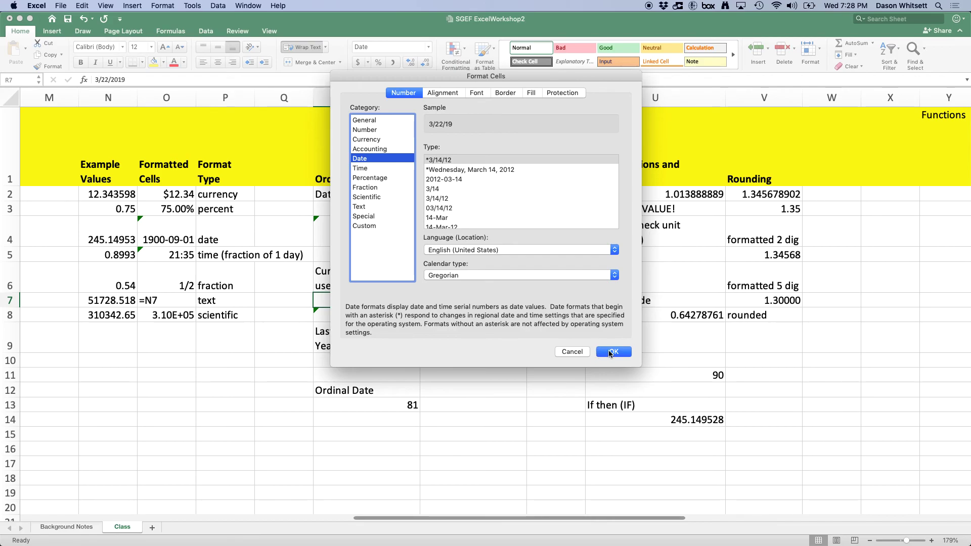
pyautogui.click(580, 352)
pyautogui.click(454, 430)
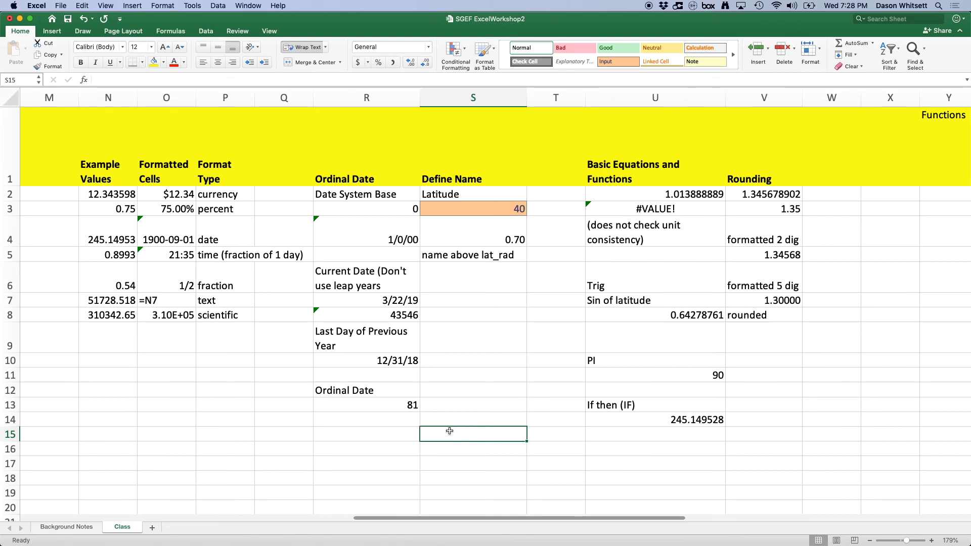
pyautogui.click(445, 362)
pyautogui.click(395, 360)
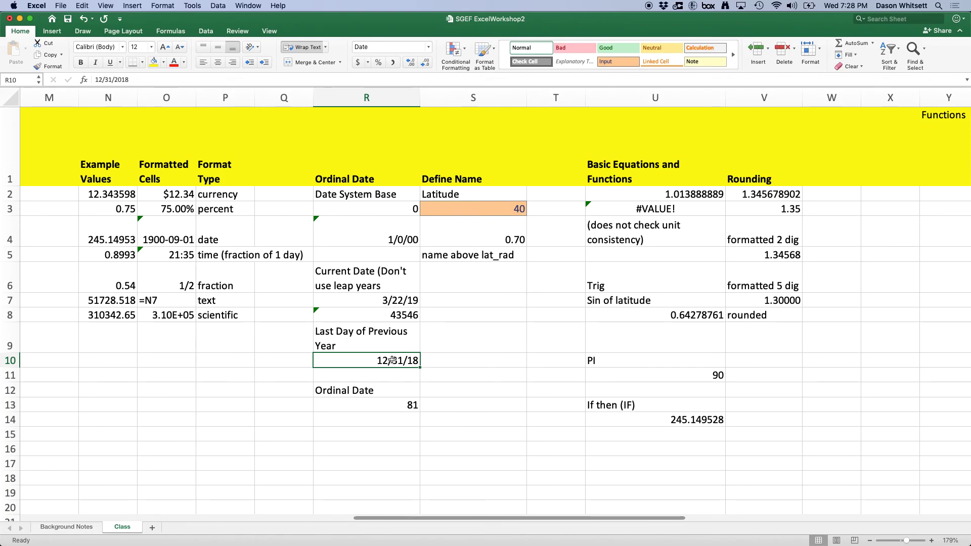
pyautogui.click(402, 302)
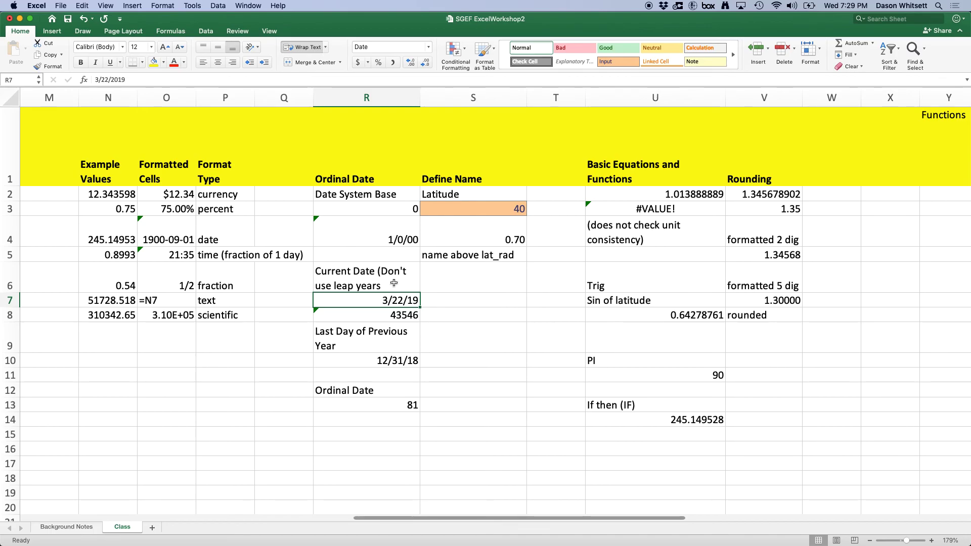
pyautogui.click(580, 379)
pyautogui.hscroll(-1, 511, 318)
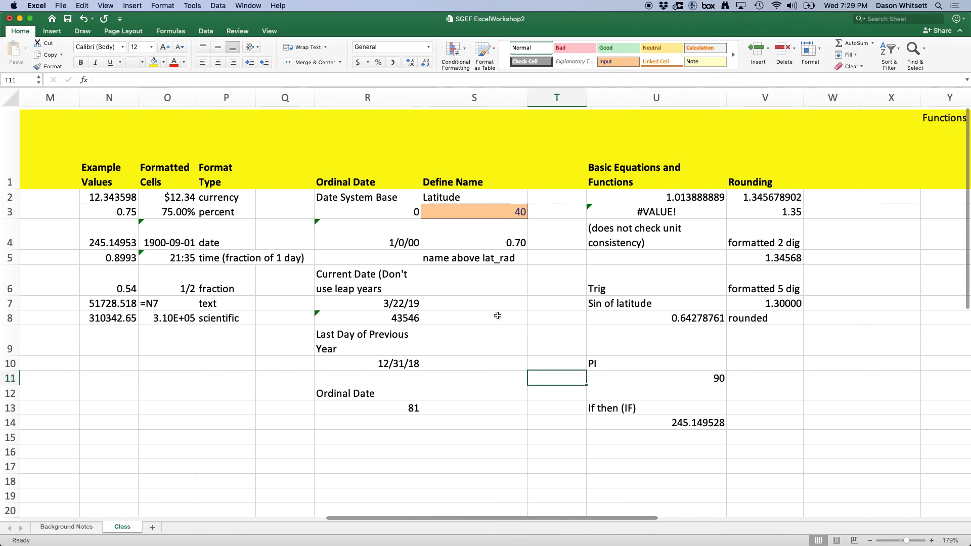
# Try the Bad cell style on the latitude value in S3, and reapply the Input style.
pyautogui.click(509, 212)
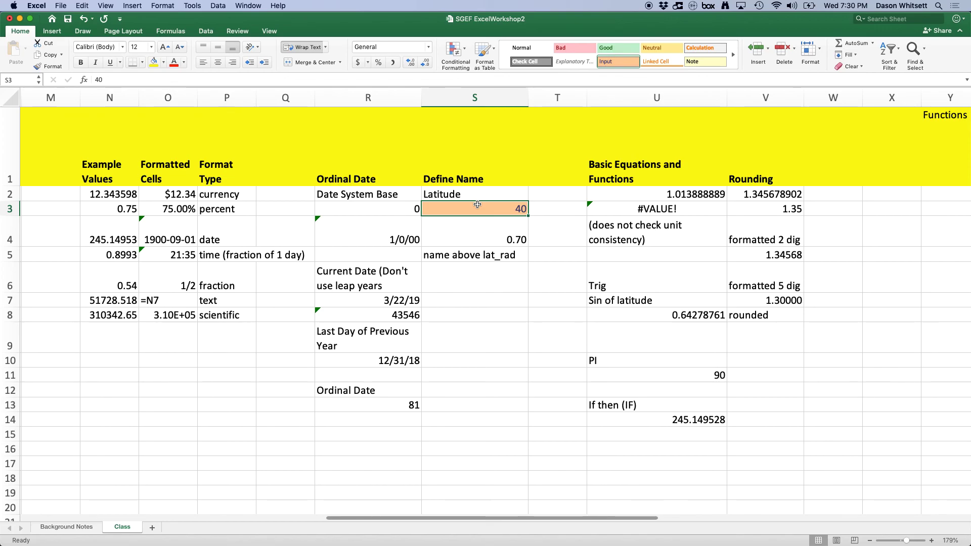
pyautogui.click(484, 280)
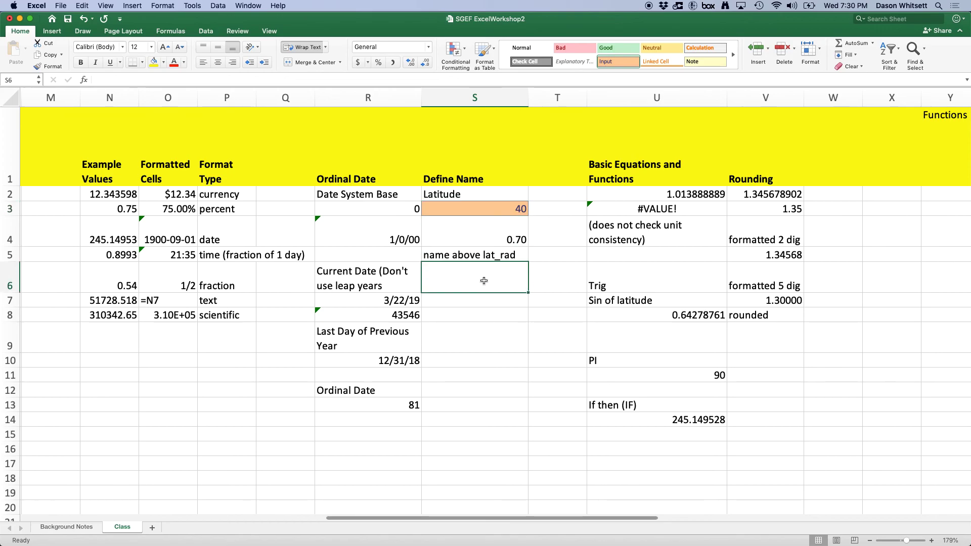
pyautogui.click(516, 212)
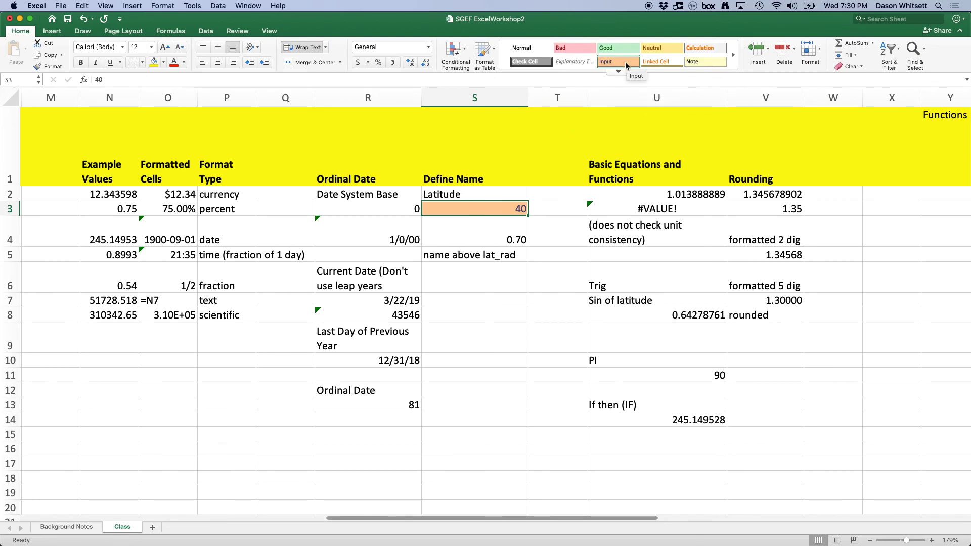
pyautogui.click(582, 49)
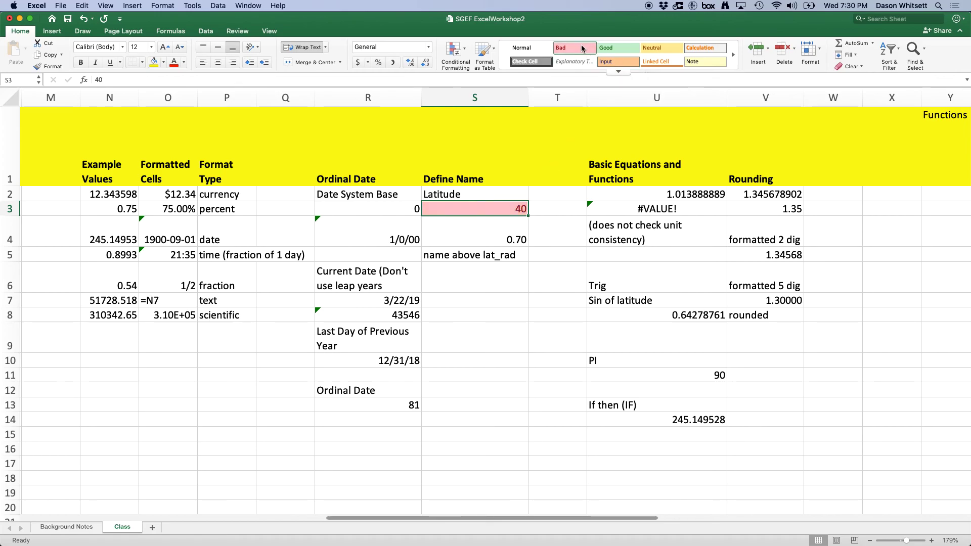
pyautogui.click(618, 63)
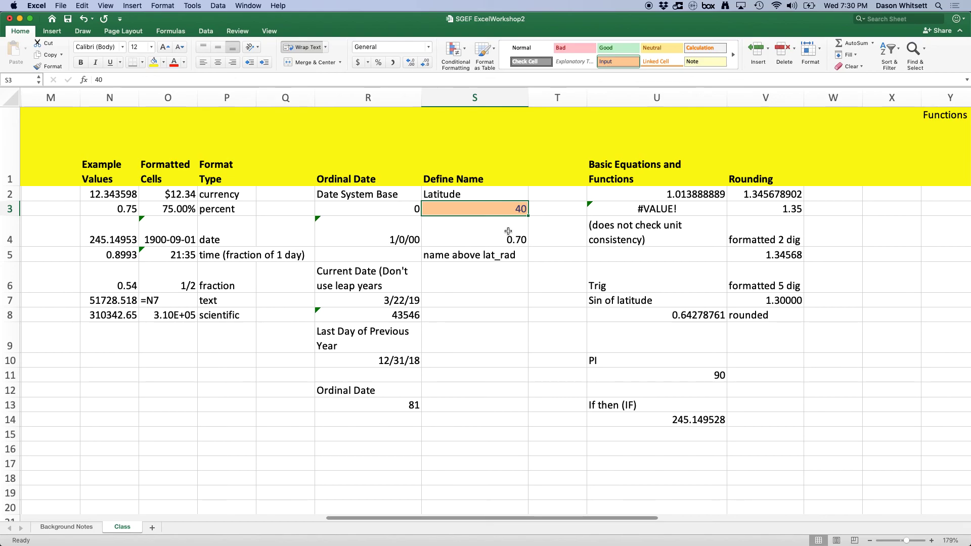
pyautogui.click(520, 327)
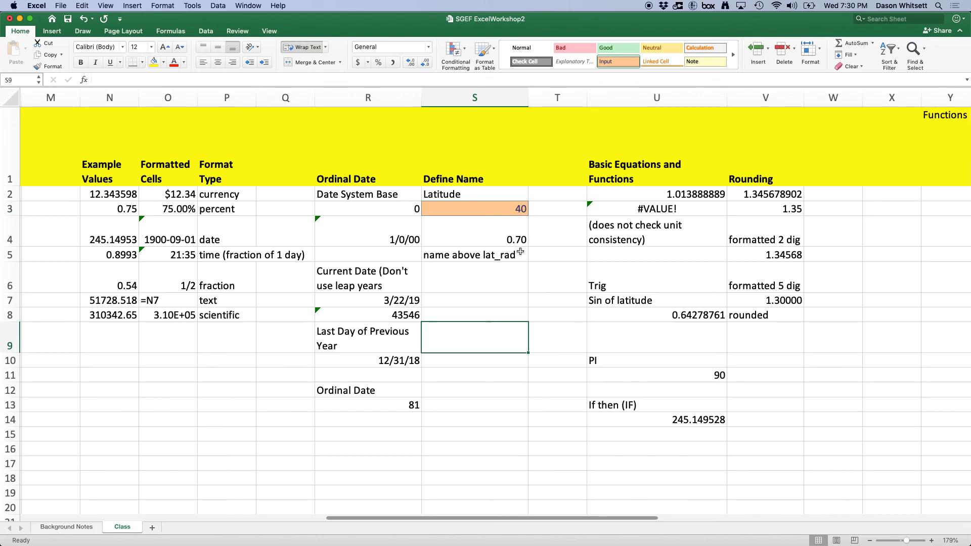
# Label the units beside the latitude values, entering "deg" in T3 and "rad" in T4.
pyautogui.click(471, 208)
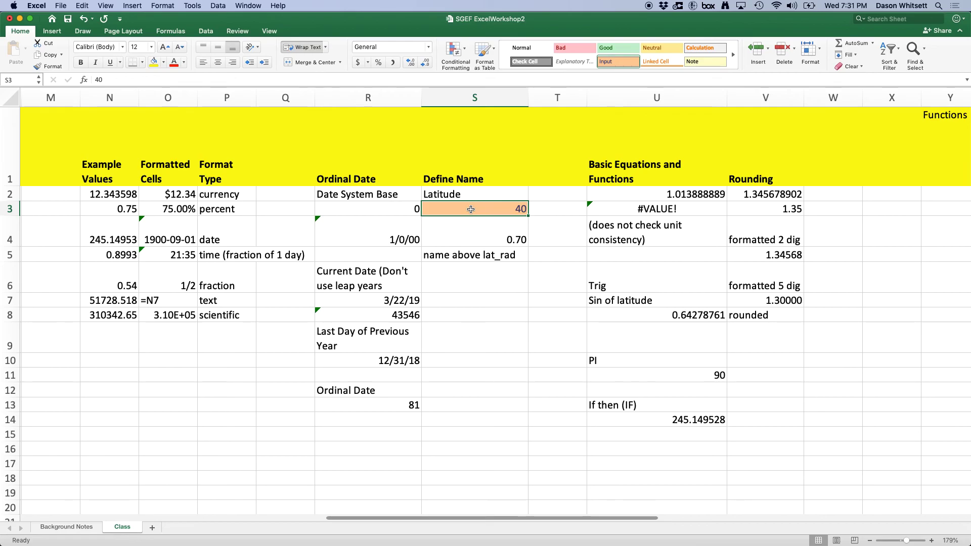
pyautogui.click(561, 210)
pyautogui.write('deg')
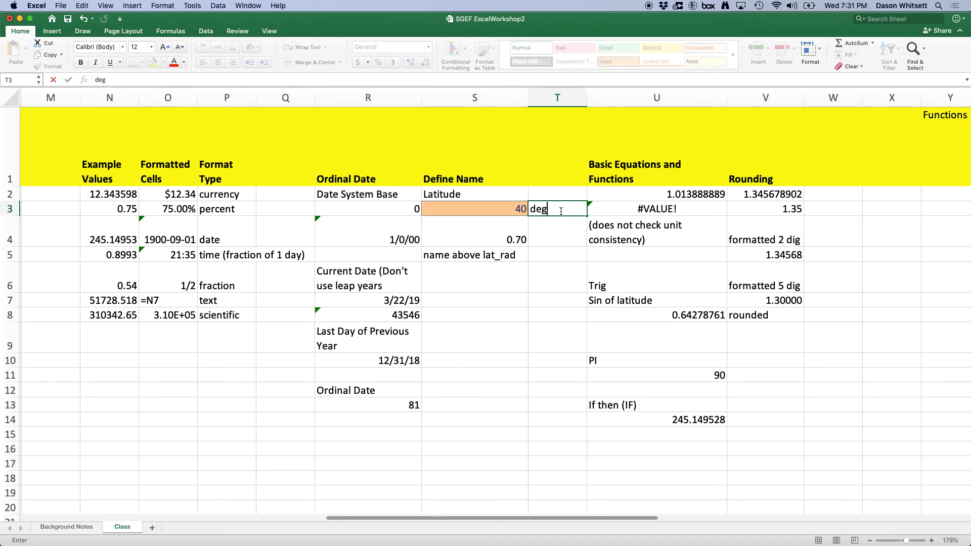
pyautogui.press('Return')
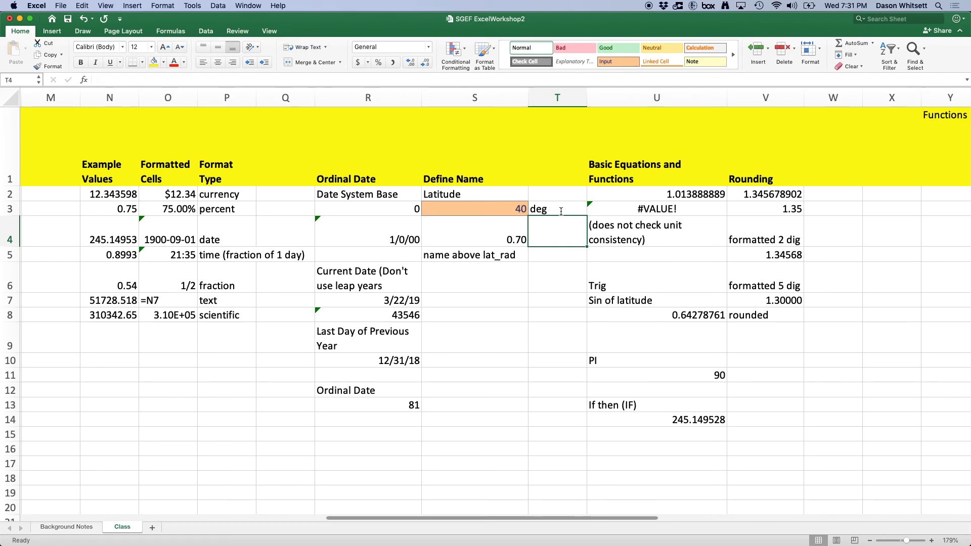
pyautogui.write('rad')
pyautogui.press('Return')
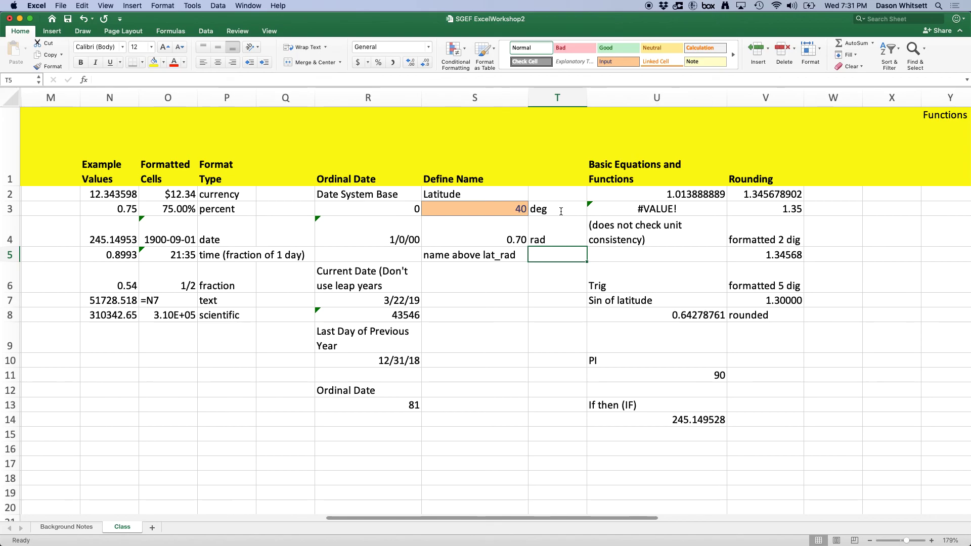
# Examine the formula and the defined name of the radian latitude cell S4.
pyautogui.click(504, 238)
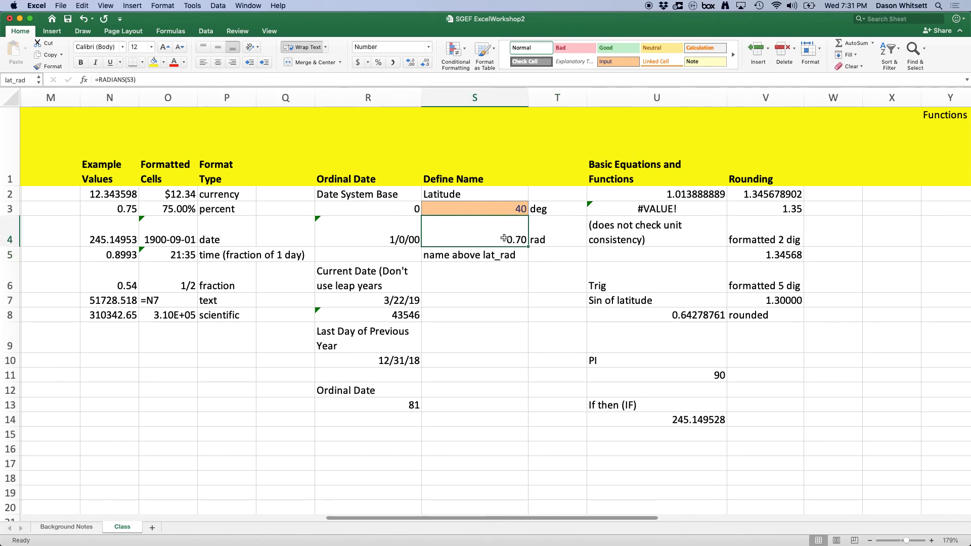
pyautogui.click(505, 276)
pyautogui.click(510, 239)
pyautogui.hscroll(2, 262, 320)
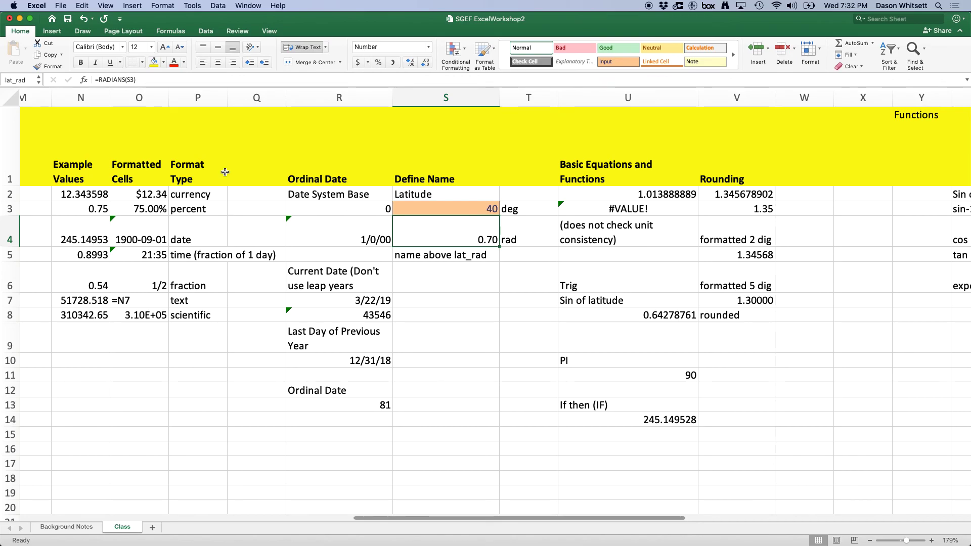
pyautogui.click(478, 304)
pyautogui.click(430, 255)
pyautogui.click(428, 223)
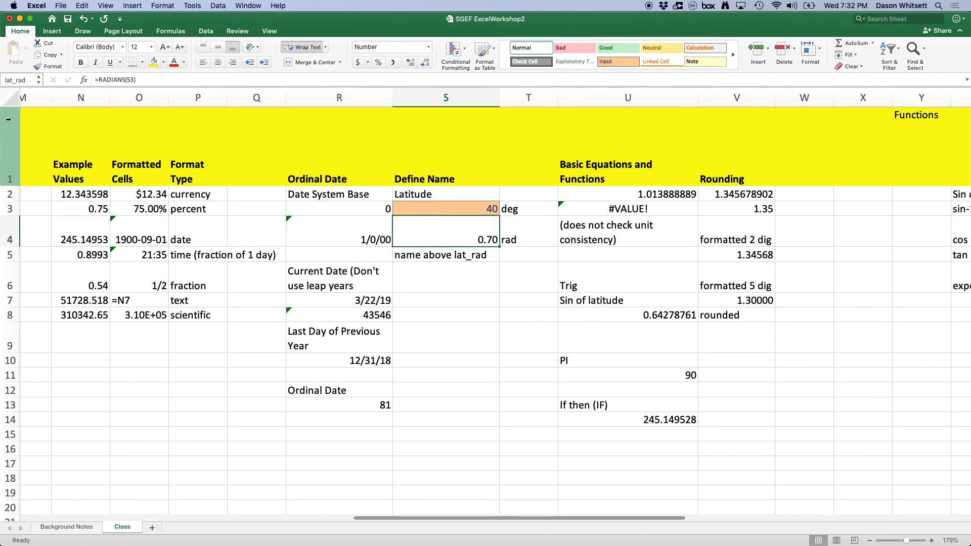
pyautogui.click(33, 82)
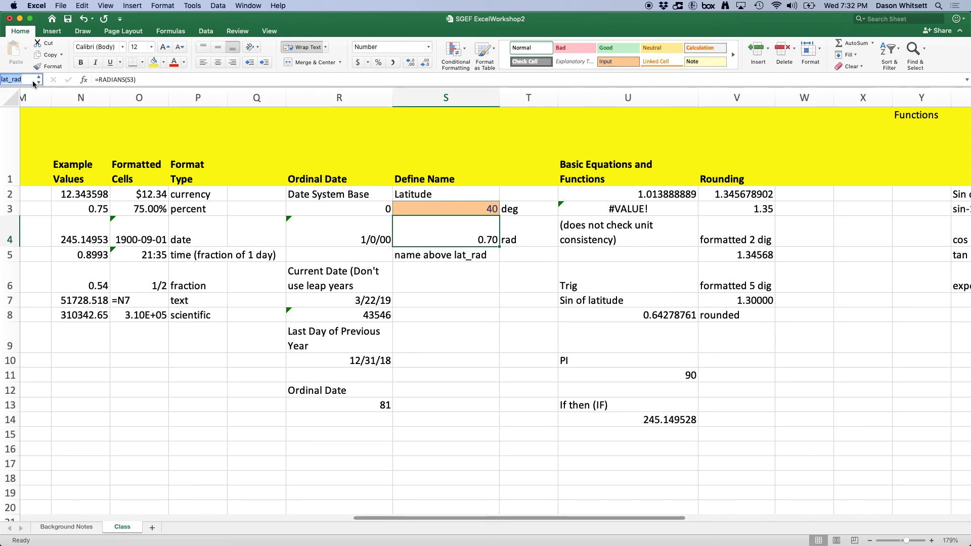
pyautogui.click(531, 300)
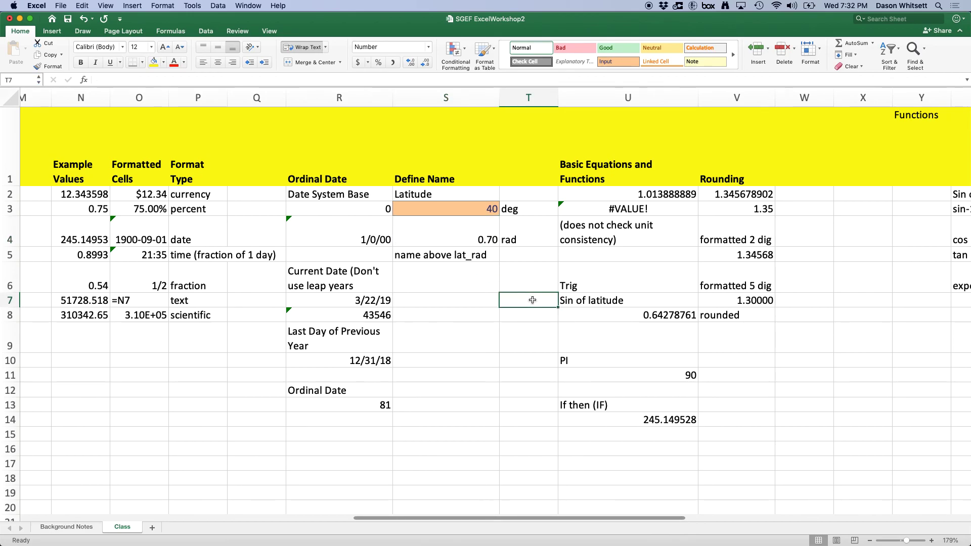
# Try to reference the workbook-level name lat_rad with a formula in cell S17.
pyautogui.click(473, 209)
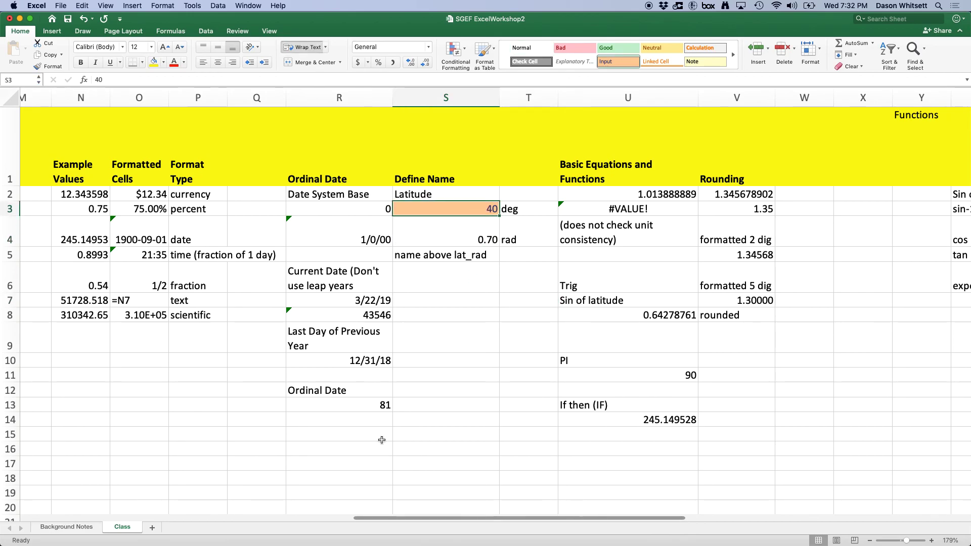
pyautogui.click(417, 460)
pyautogui.write('=la')
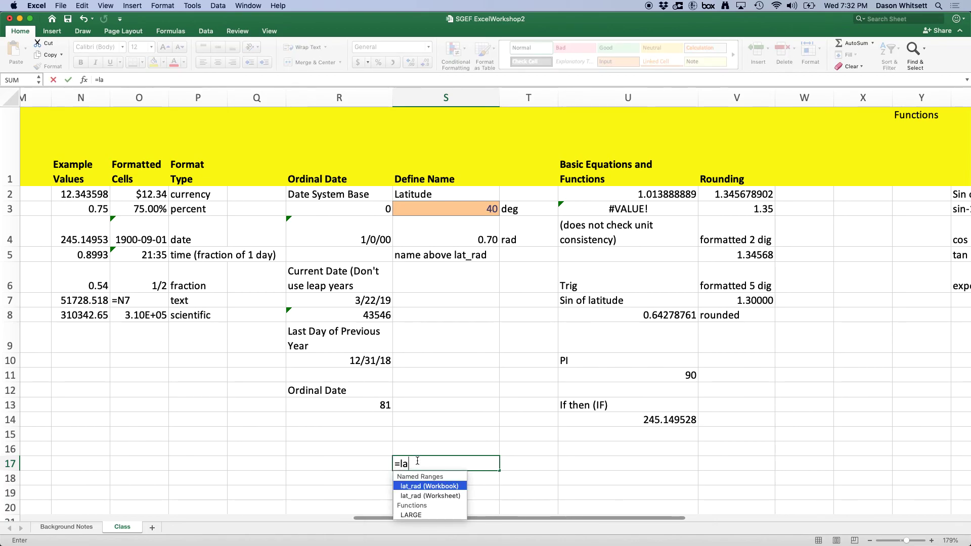
pyautogui.doubleClick(420, 486)
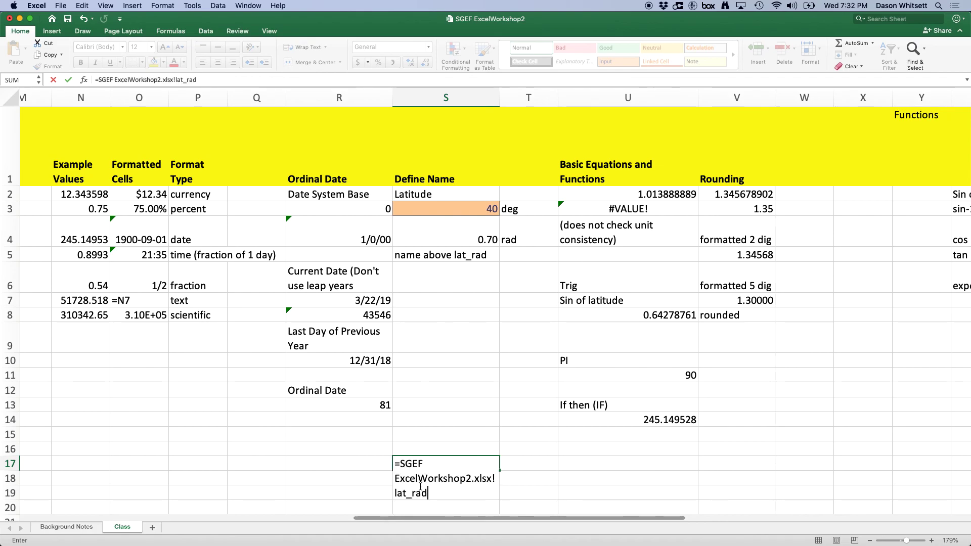
pyautogui.click(435, 493)
pyautogui.moveTo(424, 457); pyautogui.dragTo(421, 441)
pyautogui.press('Return')
pyautogui.press('Escape')
pyautogui.click(445, 466)
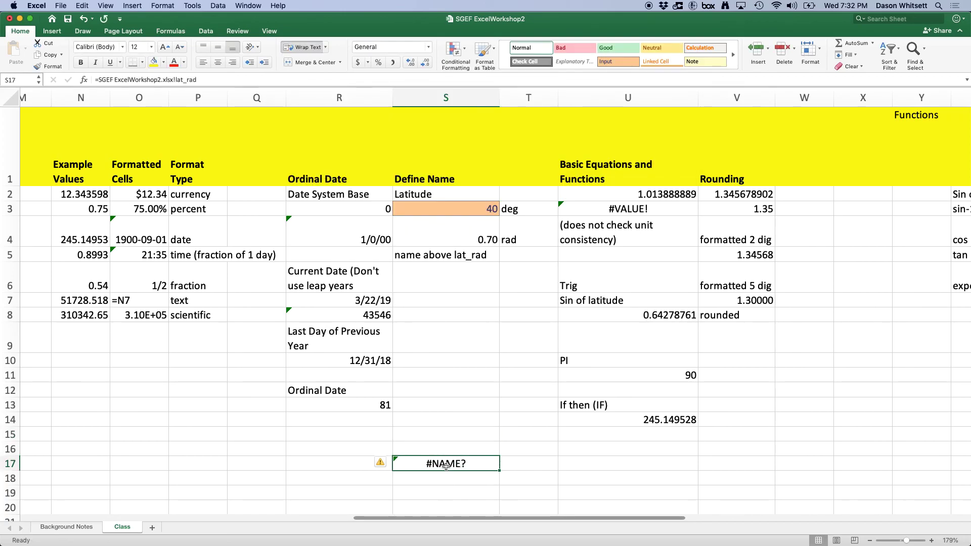
# Check the defined name of latitude cell S4 on the Background Notes sheet, and return to the Class sheet.
pyautogui.click(76, 530)
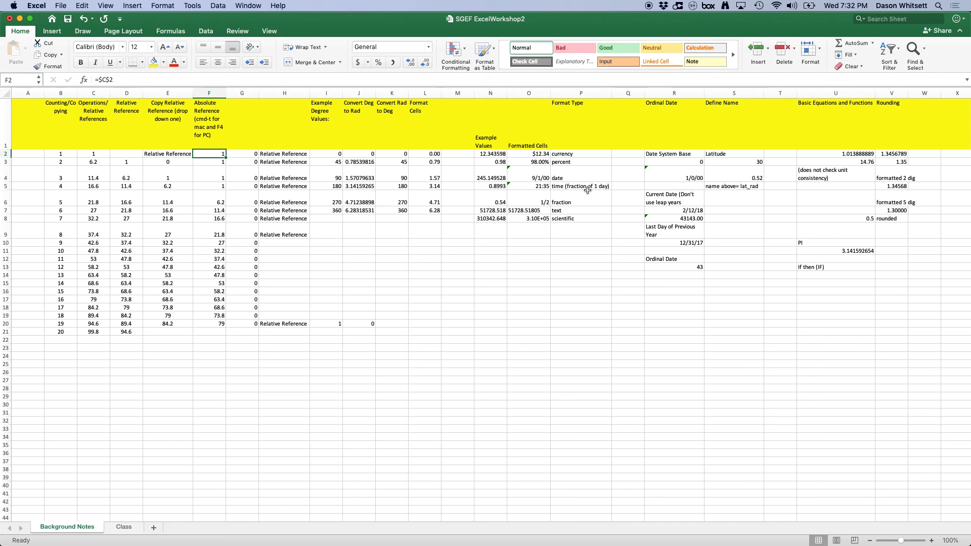
pyautogui.click(734, 180)
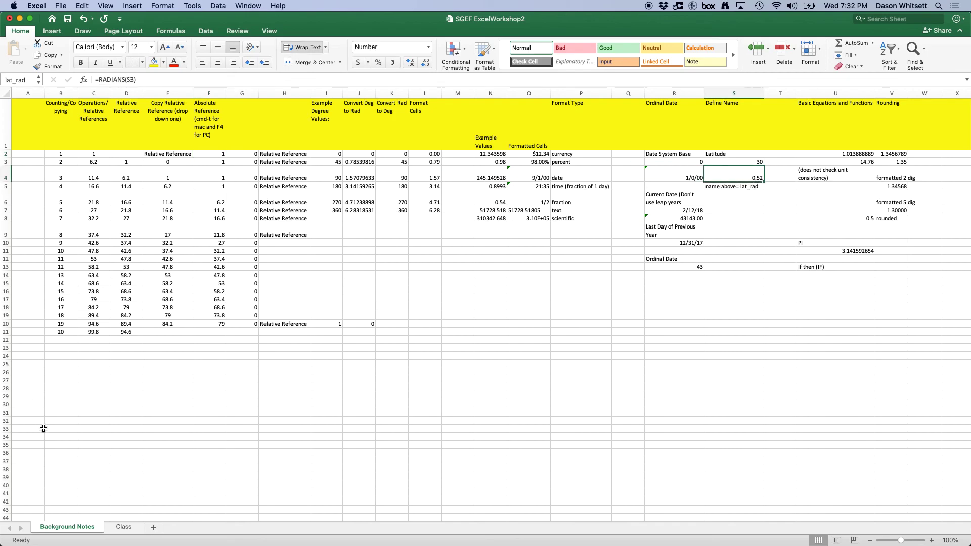
pyautogui.click(124, 527)
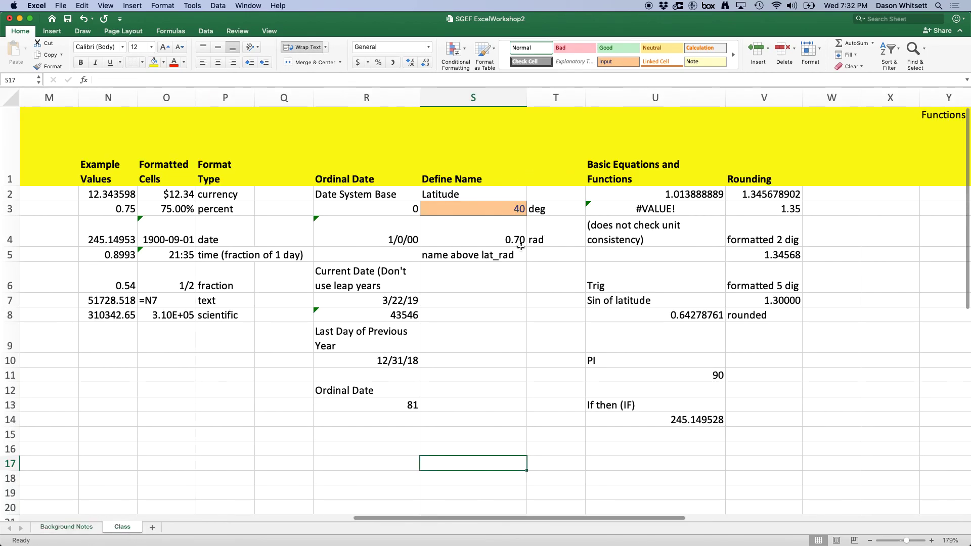
# Define the name lat_rad2 for cell S4 on the Class sheet.
pyautogui.click(496, 242)
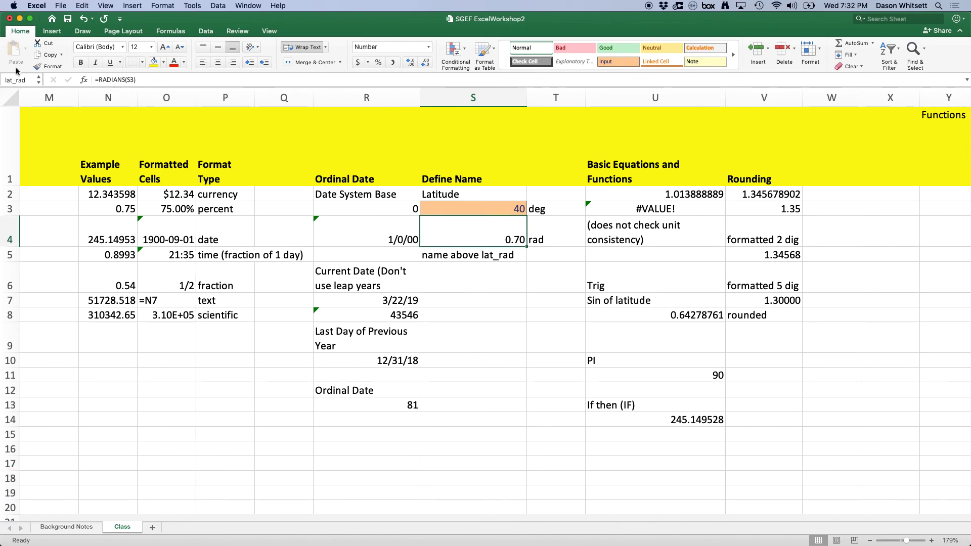
pyautogui.click(25, 80)
pyautogui.press('Return')
# Delete the Class sheet's lat_rad name in Define Name, and select S4 to check its remaining name.
pyautogui.click(133, 5)
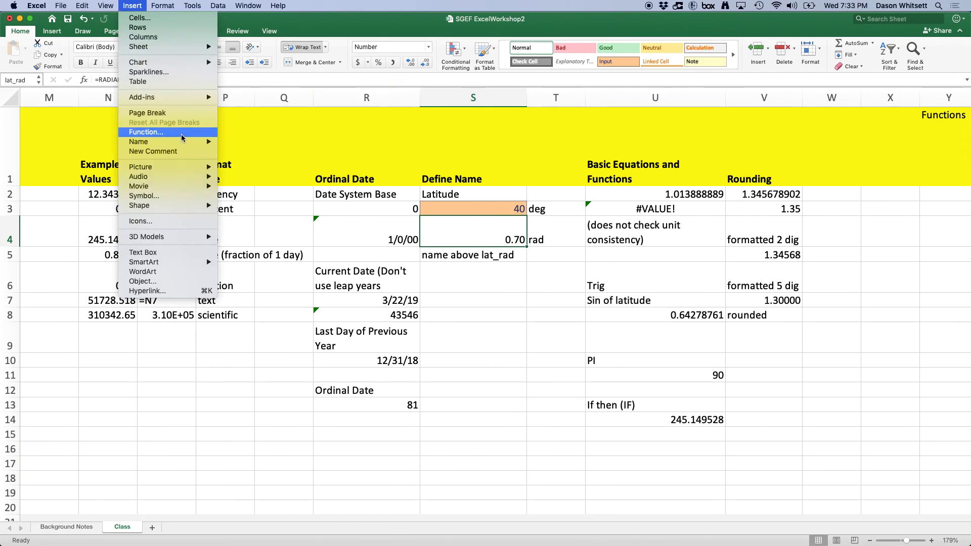
pyautogui.moveTo(183, 142)
pyautogui.click(266, 144)
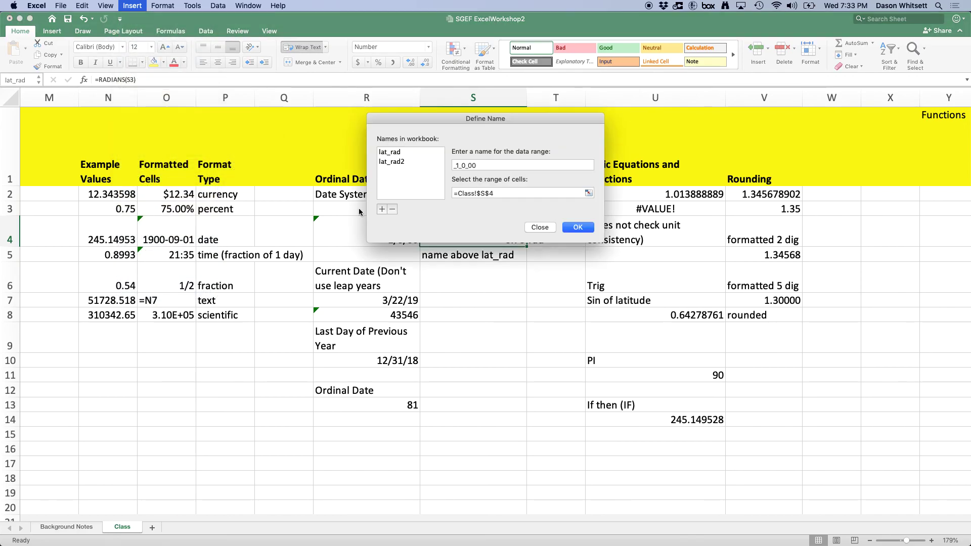
pyautogui.click(402, 152)
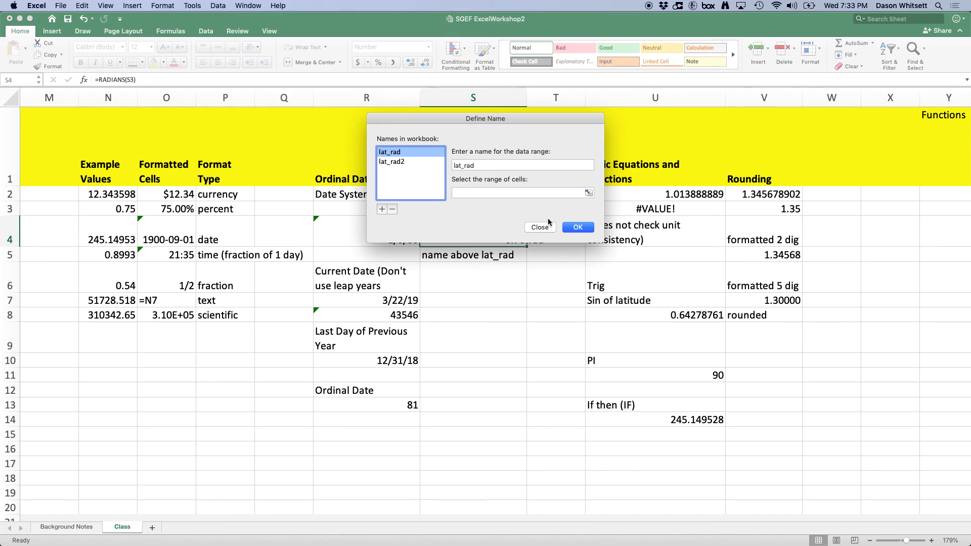
pyautogui.click(576, 227)
pyautogui.click(556, 299)
pyautogui.click(510, 230)
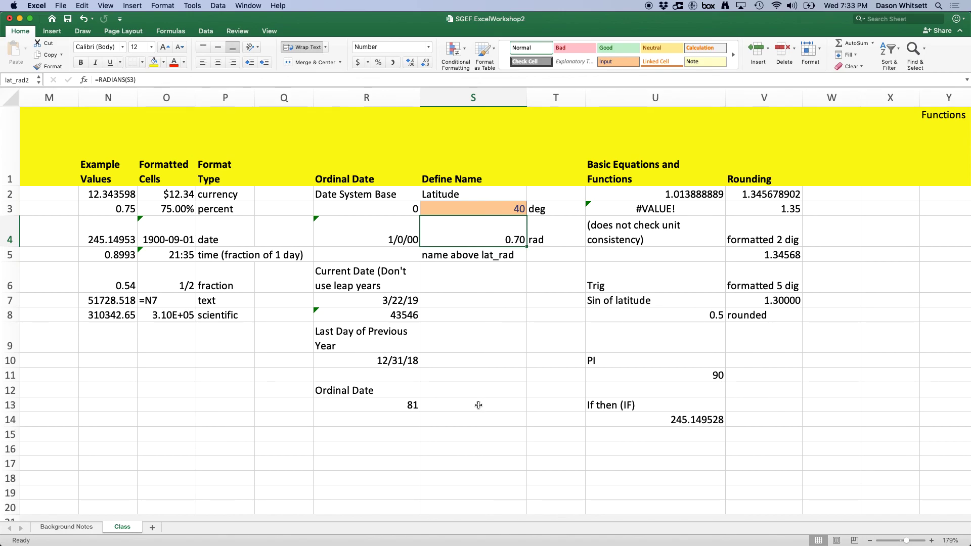
# Enter the formula =lat_rad2 in cell S7 to reference the named radian latitude.
pyautogui.click(464, 301)
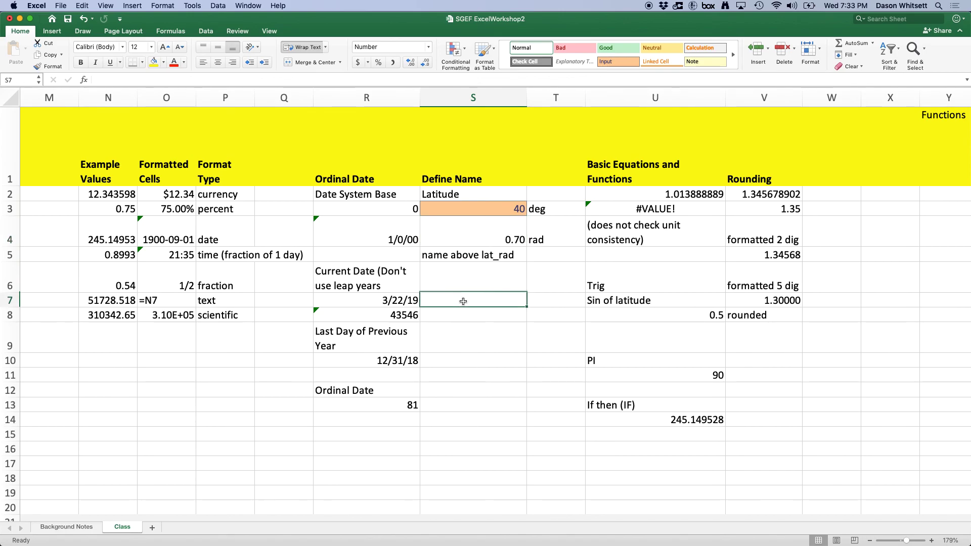
pyautogui.write('=lat')
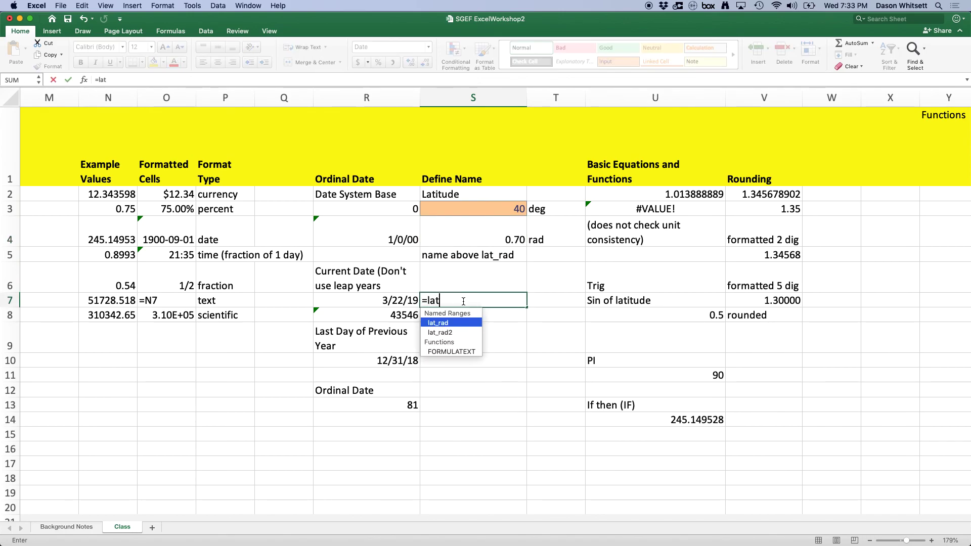
pyautogui.doubleClick(455, 331)
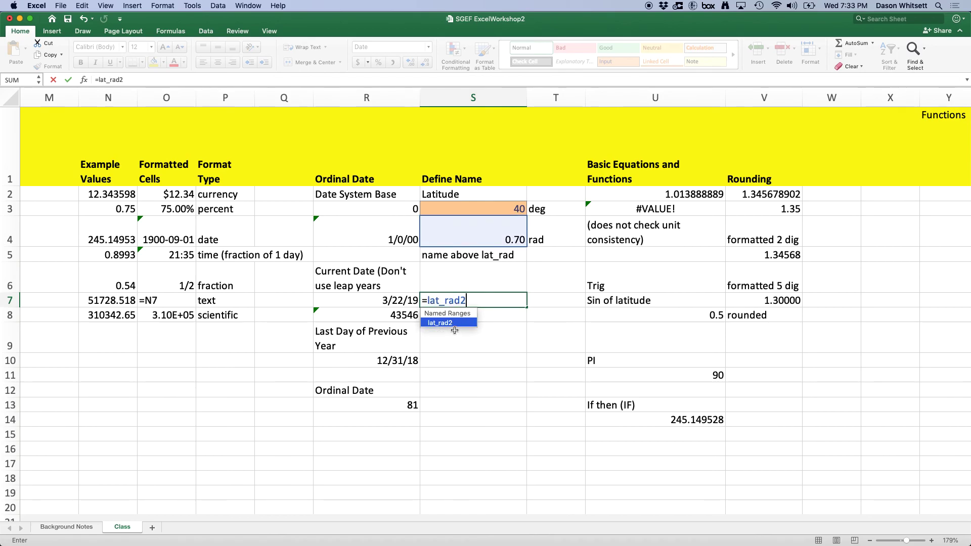
pyautogui.press('Return')
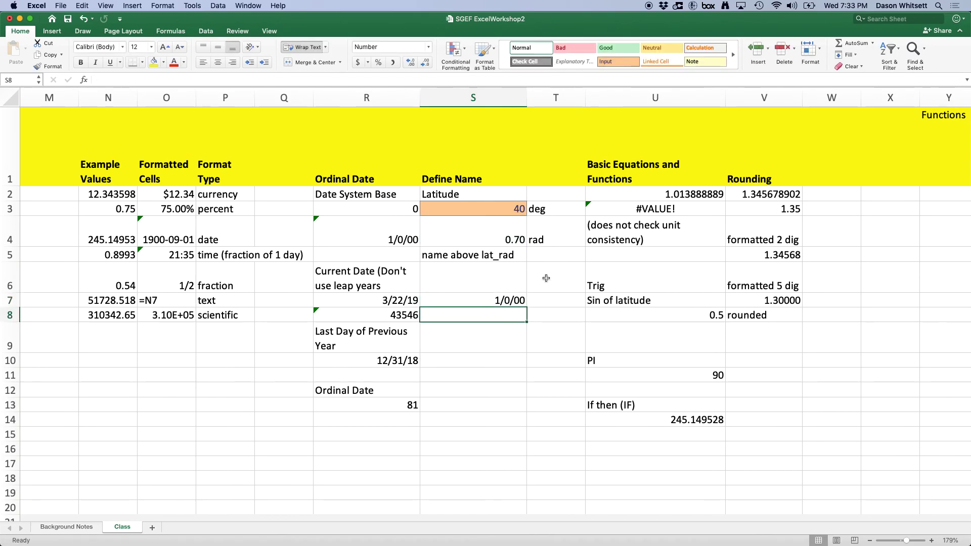
# Format cell S7 as Number with 2 decimal places.
pyautogui.click(503, 301)
pyautogui.press('super+1')
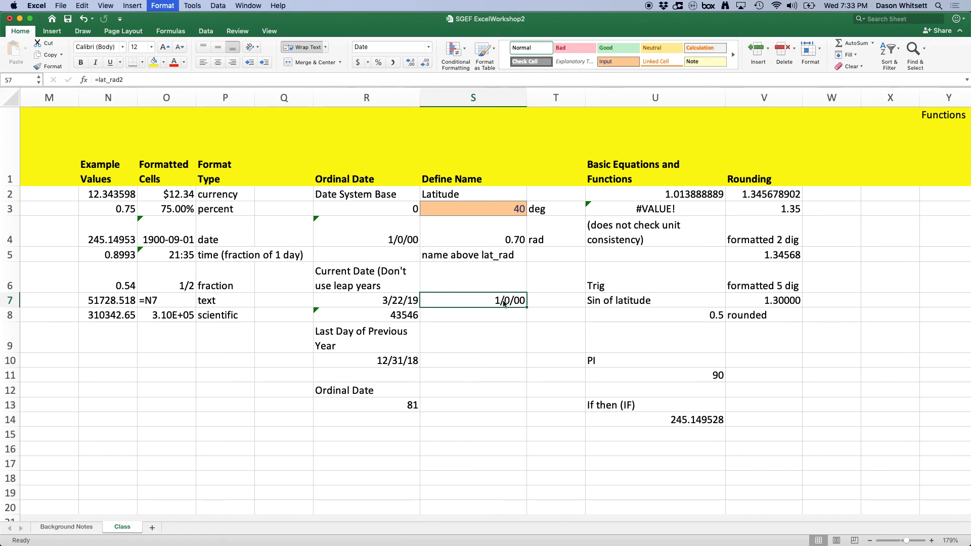
pyautogui.click(366, 130)
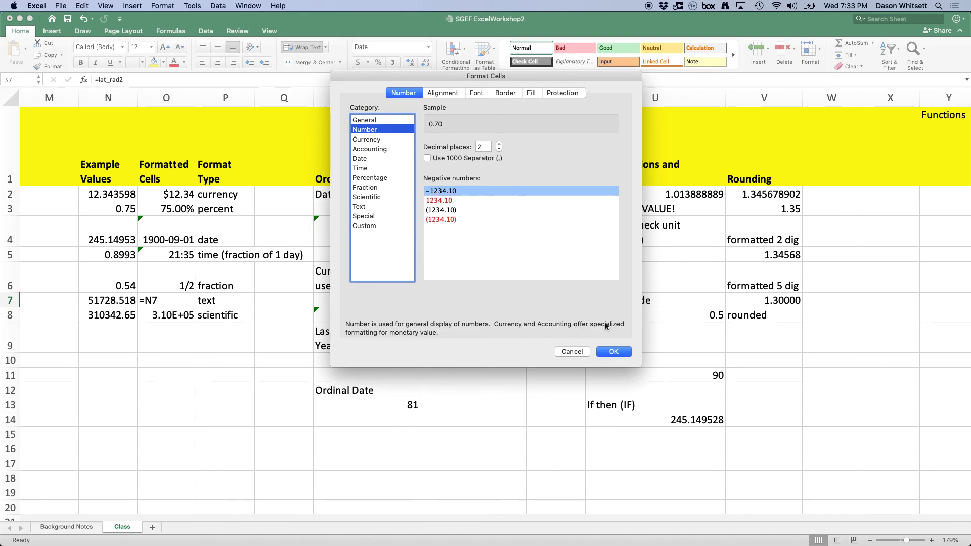
pyautogui.click(613, 351)
pyautogui.click(501, 399)
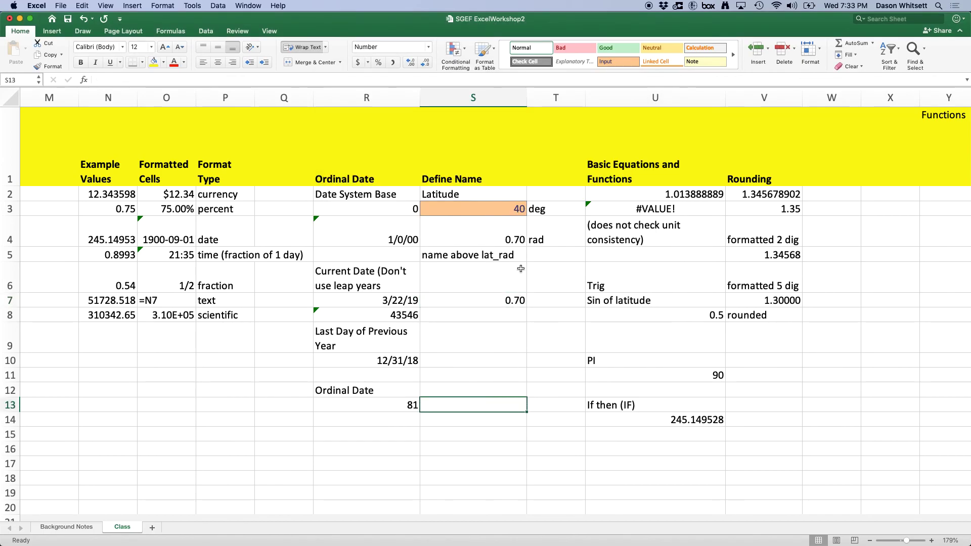
# Change the latitude in cell S3 to 50 degrees, and select S7 to check its linked radian value.
pyautogui.click(499, 303)
pyautogui.click(486, 208)
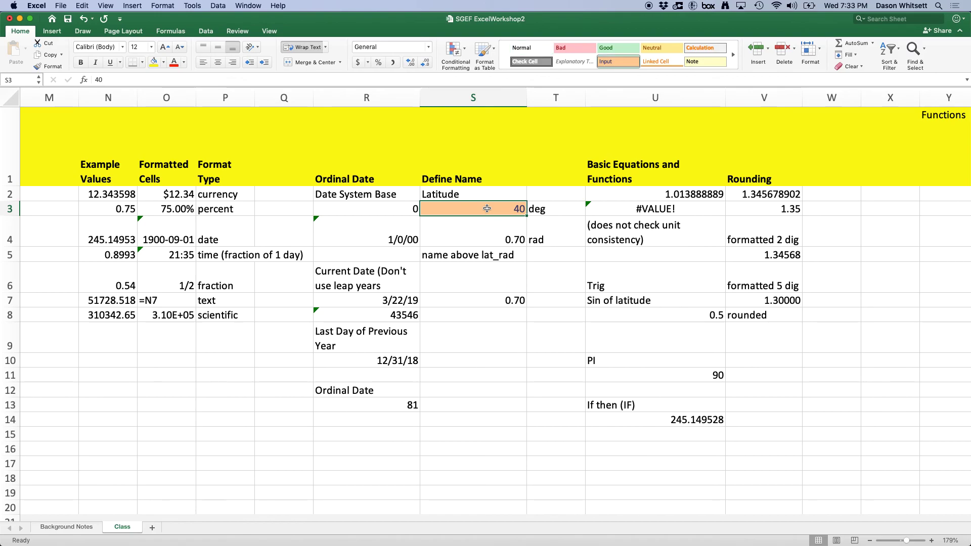
pyautogui.doubleClick(487, 209)
pyautogui.write('50')
pyautogui.press('Return')
pyautogui.click(556, 444)
pyautogui.click(464, 305)
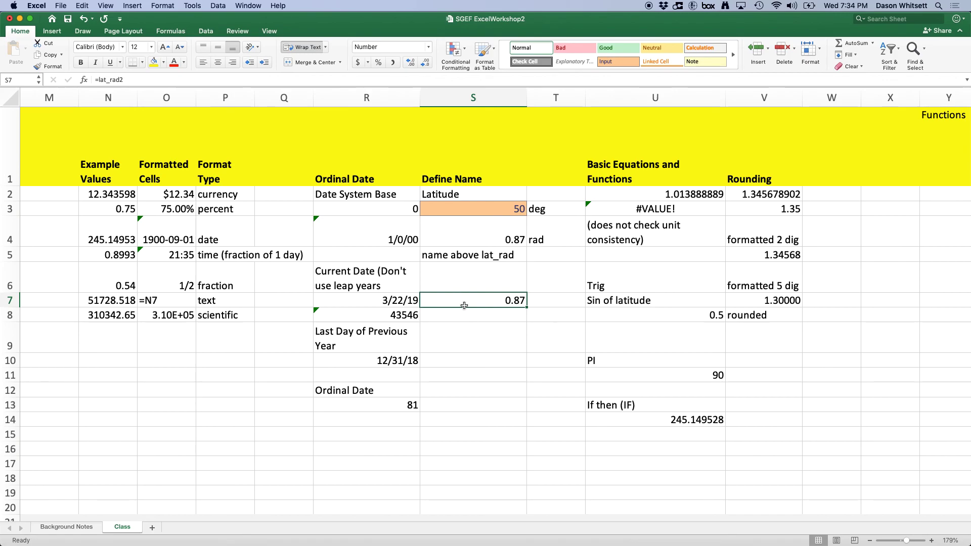
# Review the workbook's defined names in Define Name for cell S7, and close the dialog without adding one.
pyautogui.click(476, 346)
pyautogui.click(485, 295)
pyautogui.click(131, 7)
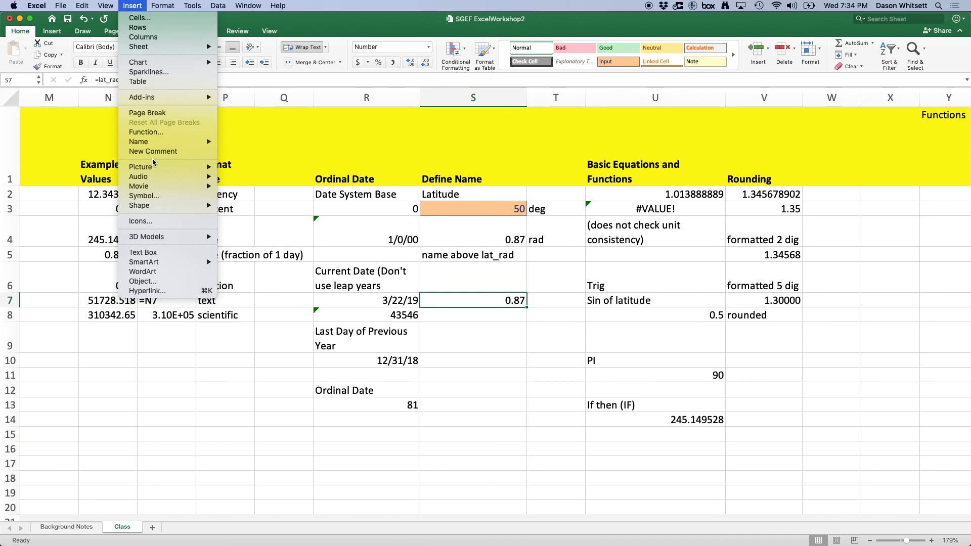
pyautogui.moveTo(157, 142)
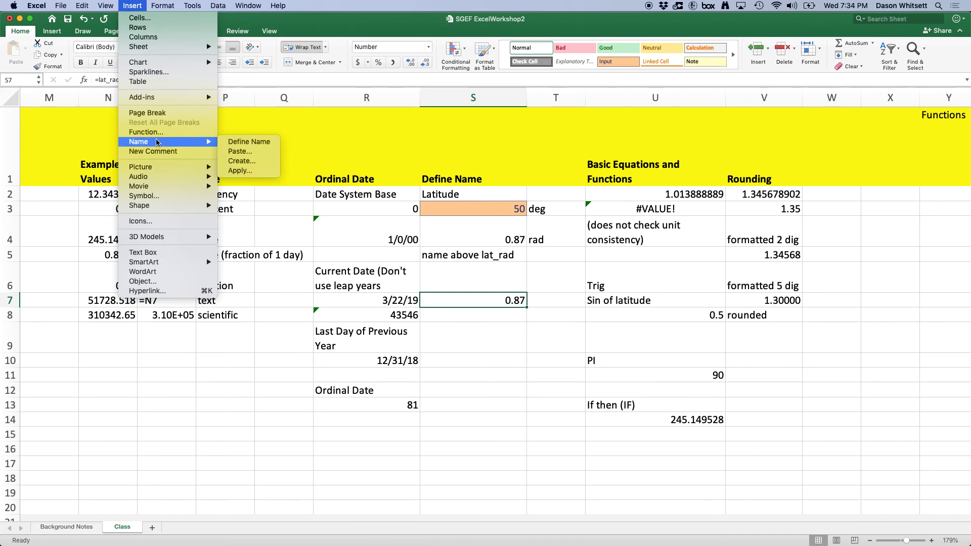
pyautogui.click(265, 142)
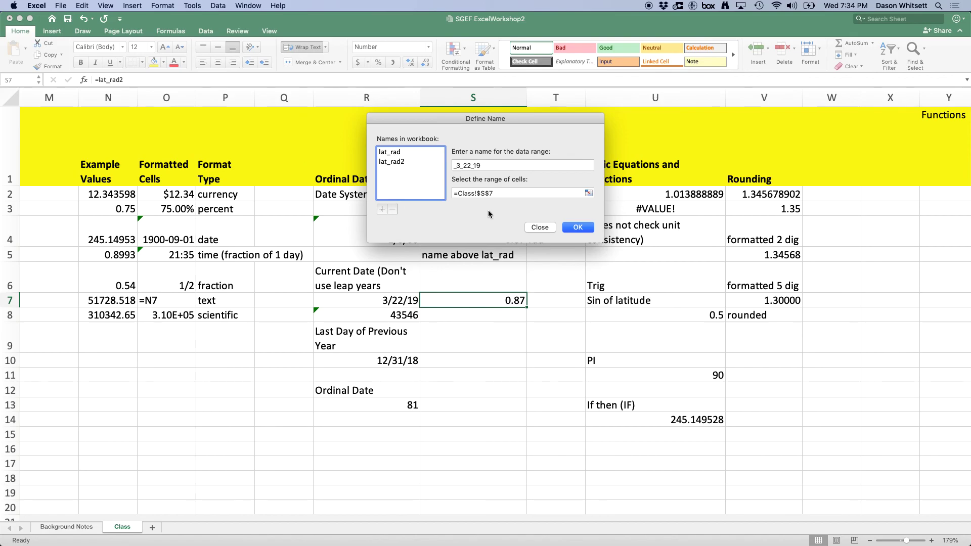
pyautogui.click(540, 227)
pyautogui.click(360, 463)
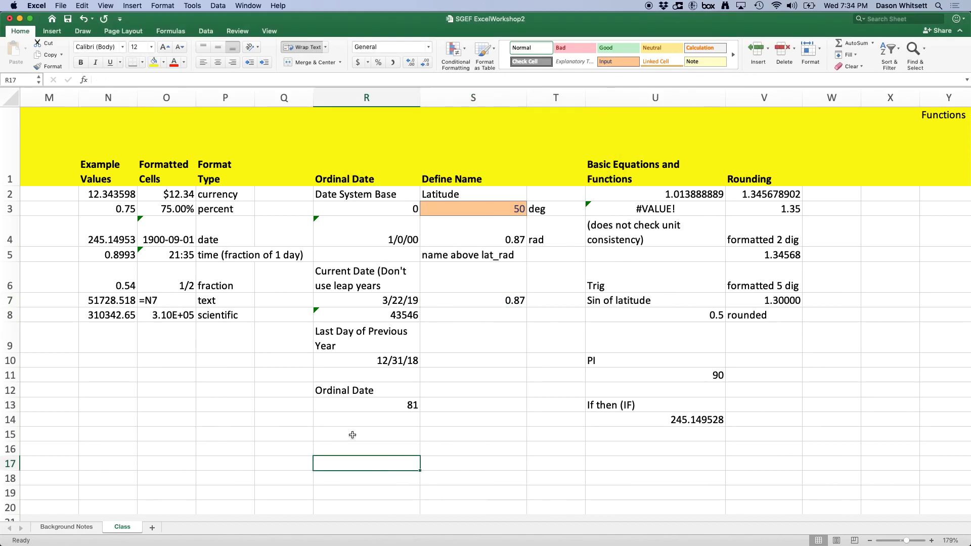
# Define the name Ordinal_Date2 for cell R13 on the Class sheet.
pyautogui.click(360, 405)
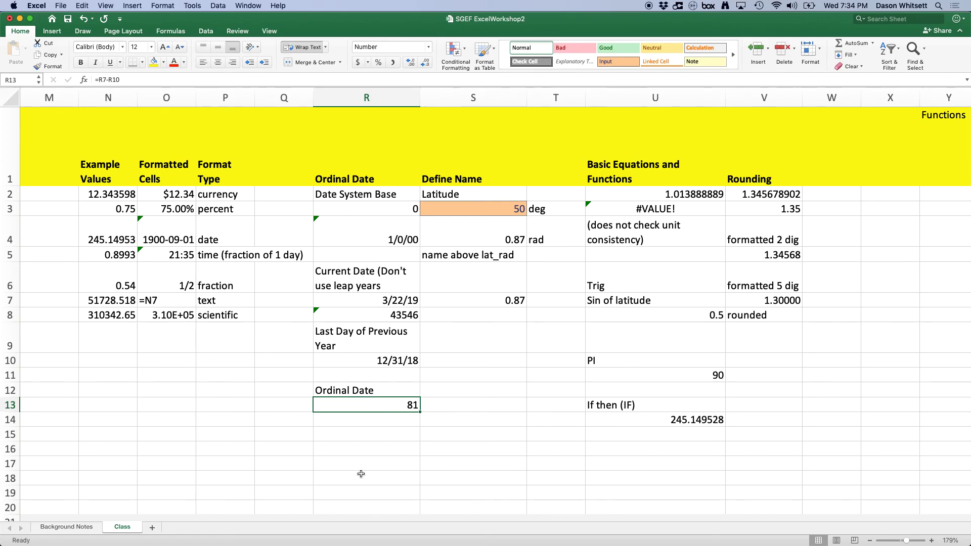
pyautogui.click(60, 6)
pyautogui.moveTo(132, 5)
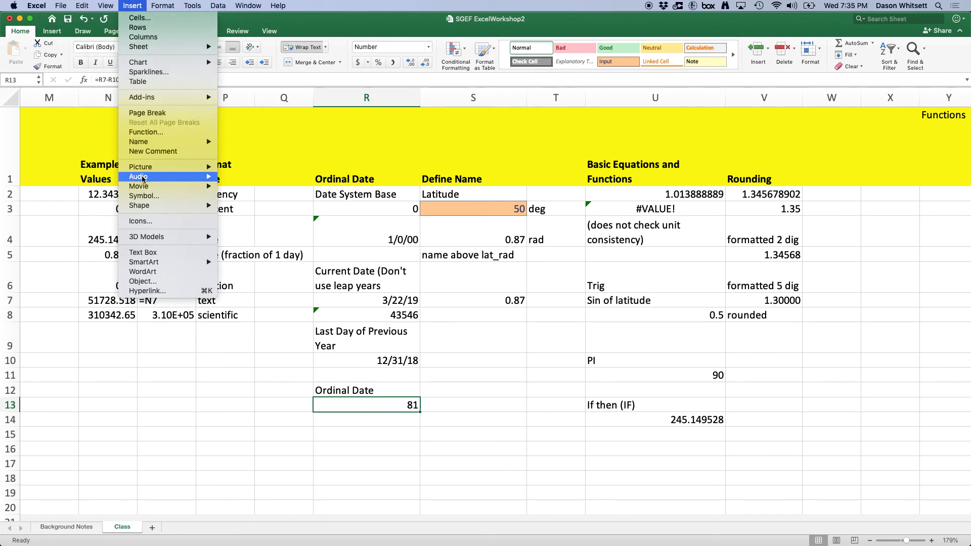
pyautogui.moveTo(162, 142)
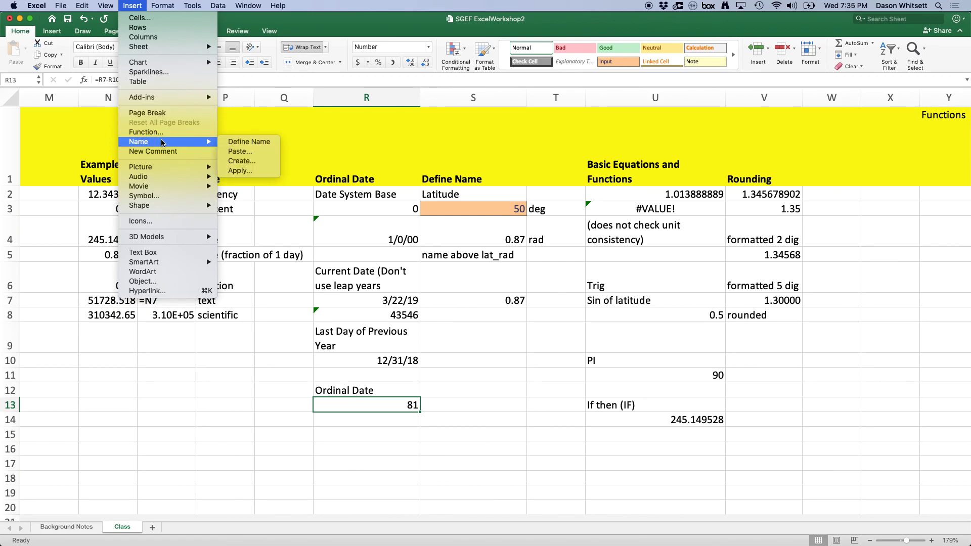
pyautogui.click(237, 143)
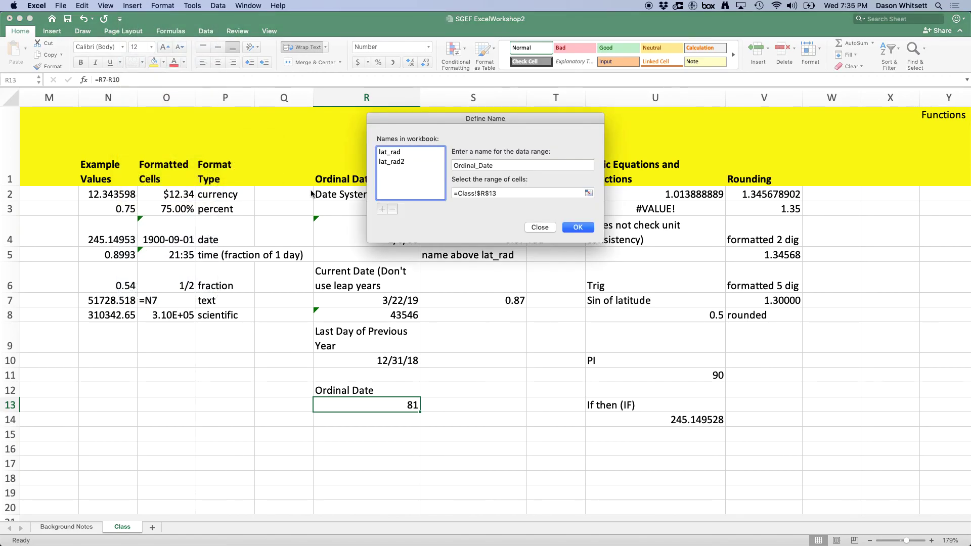
pyautogui.click(509, 166)
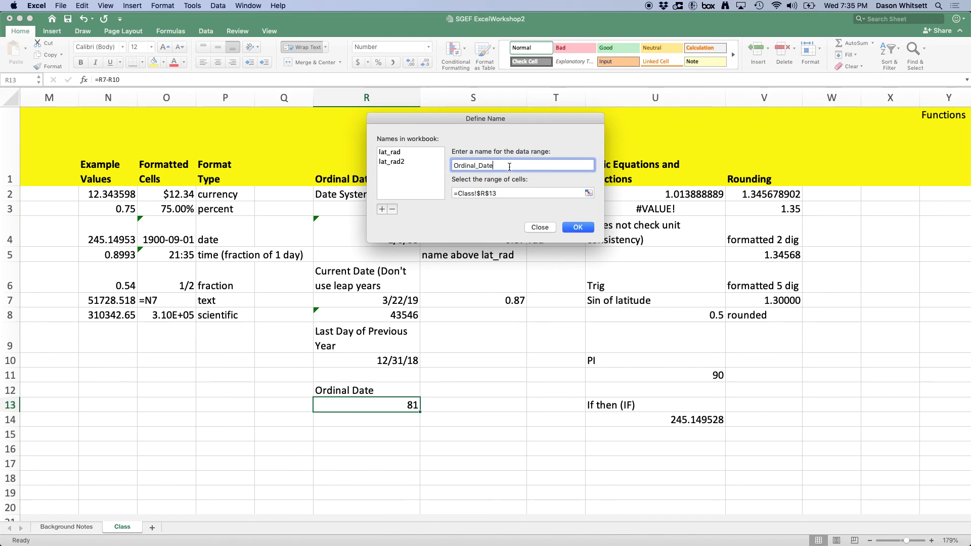
pyautogui.write('2')
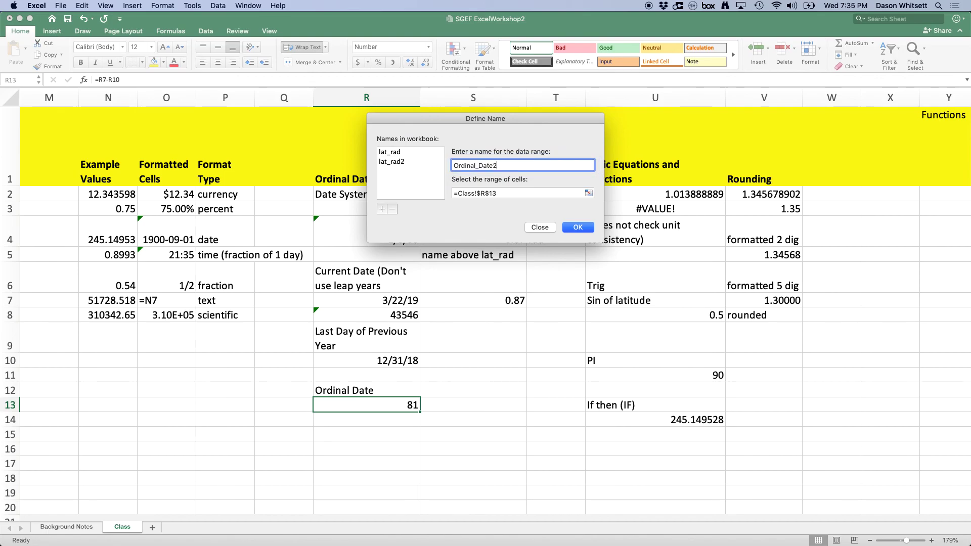
pyautogui.click(586, 228)
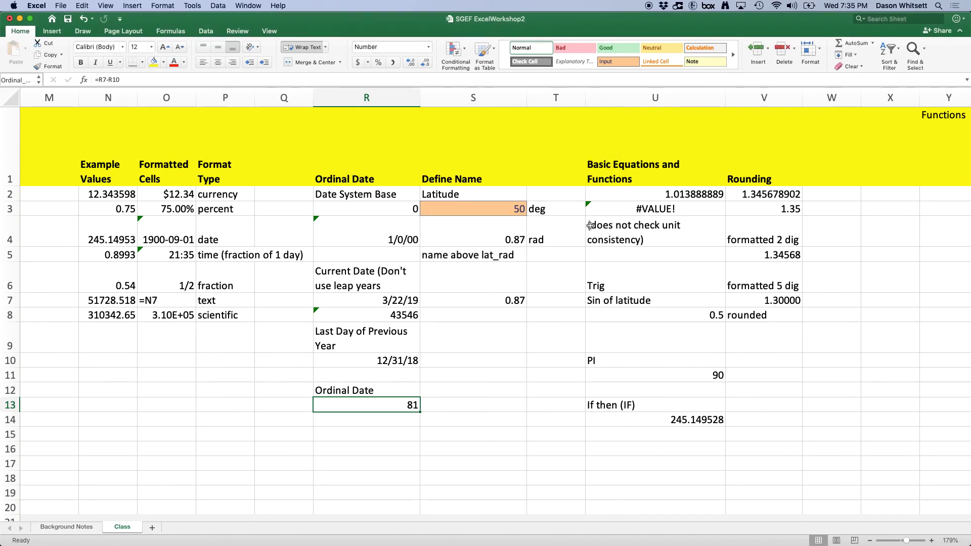
pyautogui.click(467, 401)
pyautogui.click(397, 403)
# Examine the formula in cell U2 under Basic Equations and Functions, keeping it as it is.
pyautogui.click(745, 197)
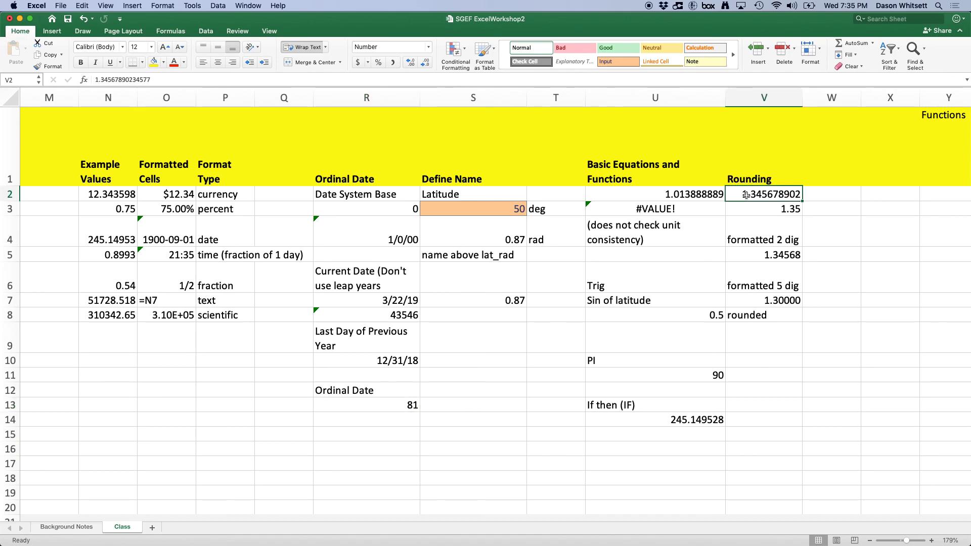
pyautogui.click(675, 194)
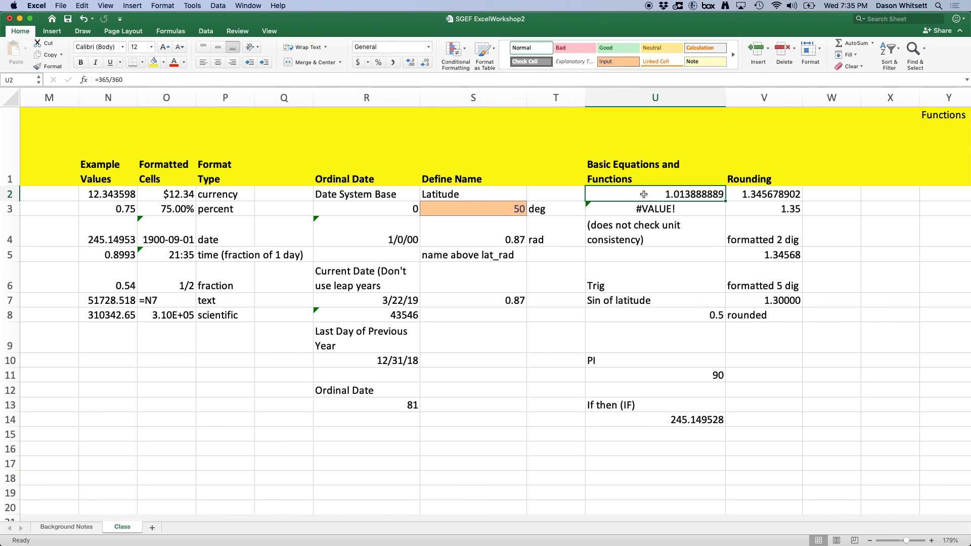
pyautogui.click(723, 267)
pyautogui.click(689, 196)
pyautogui.moveTo(137, 80); pyautogui.dragTo(66, 66)
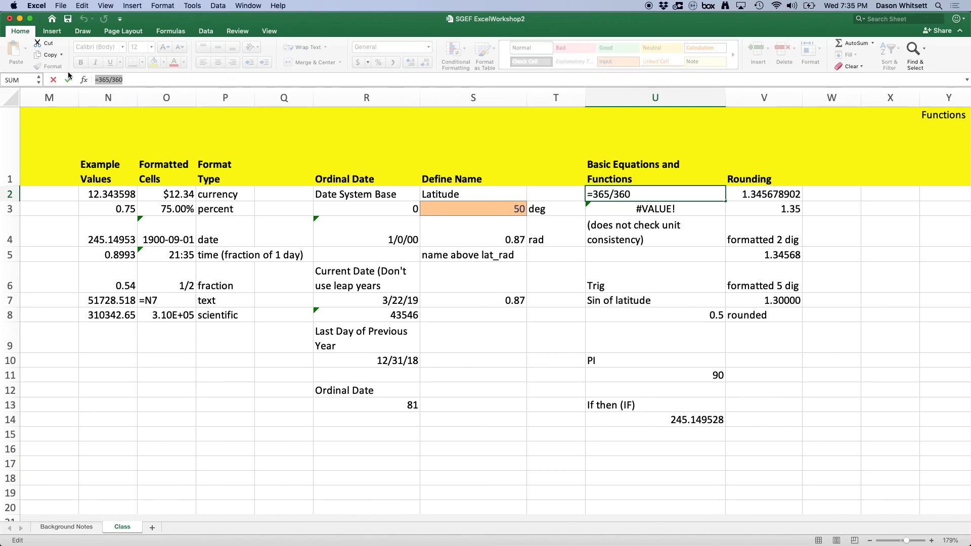
pyautogui.click(67, 78)
pyautogui.click(744, 243)
pyautogui.click(607, 196)
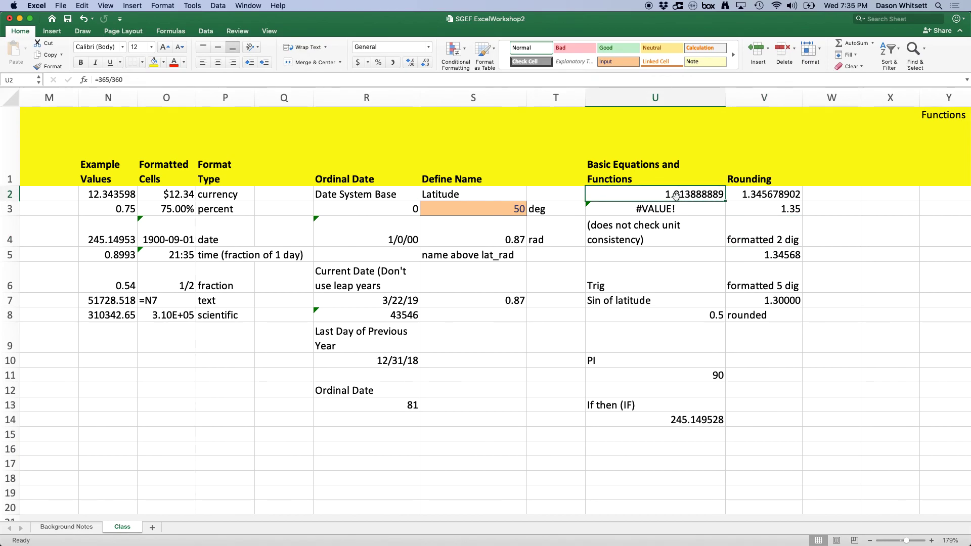
# Inspect the formula in V3 under Rounding, and compare it with the contents of U2 and V2.
pyautogui.hscroll(2, 718, 207)
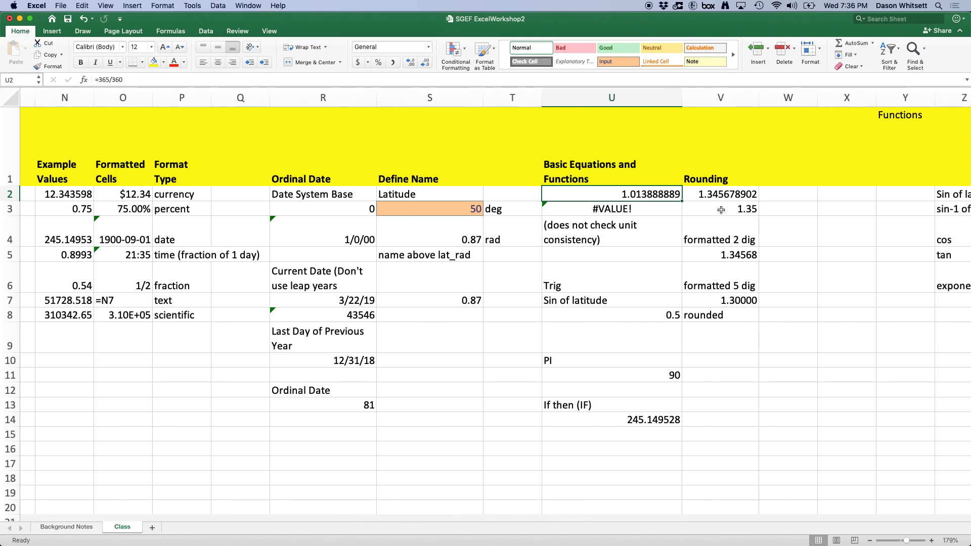
pyautogui.hscroll(-1, 597, 210)
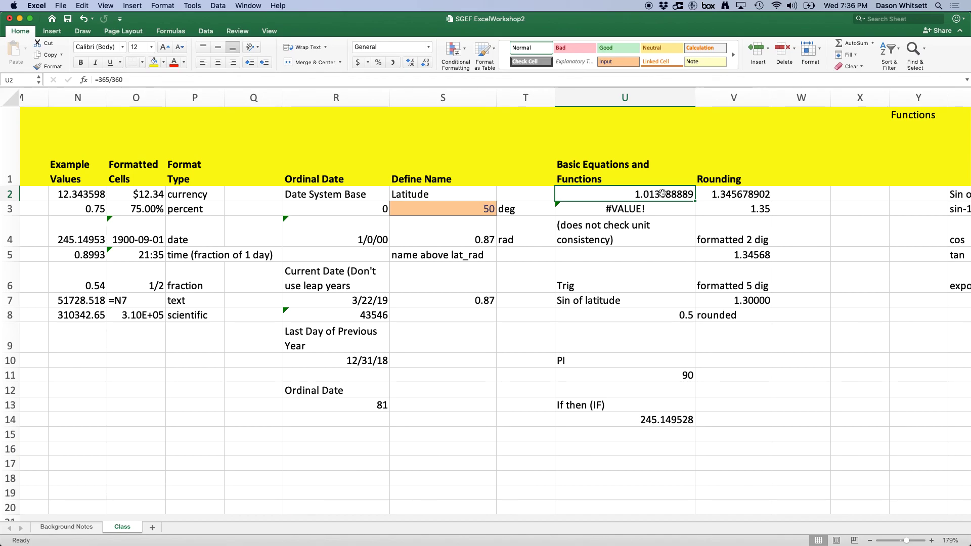
pyautogui.hscroll(1, 701, 334)
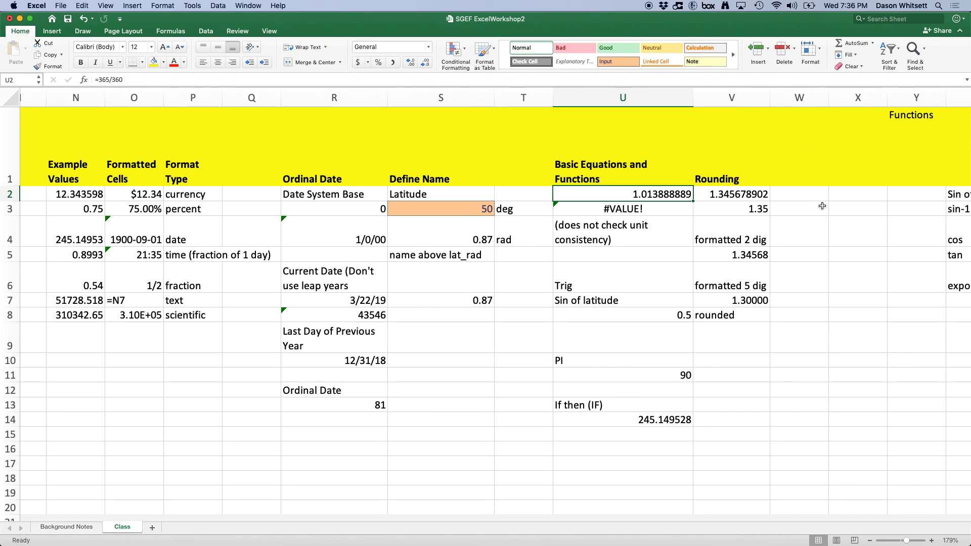
pyautogui.click(731, 204)
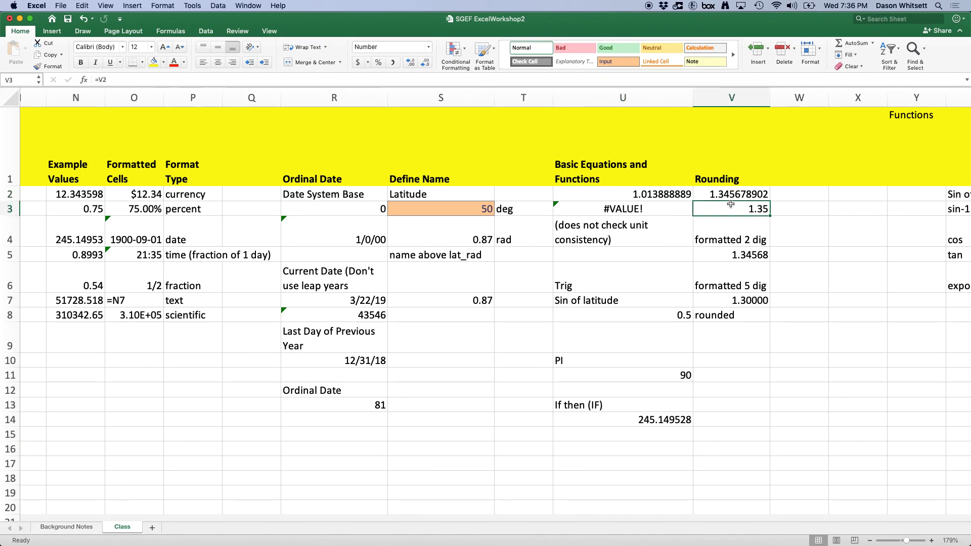
pyautogui.doubleClick(744, 210)
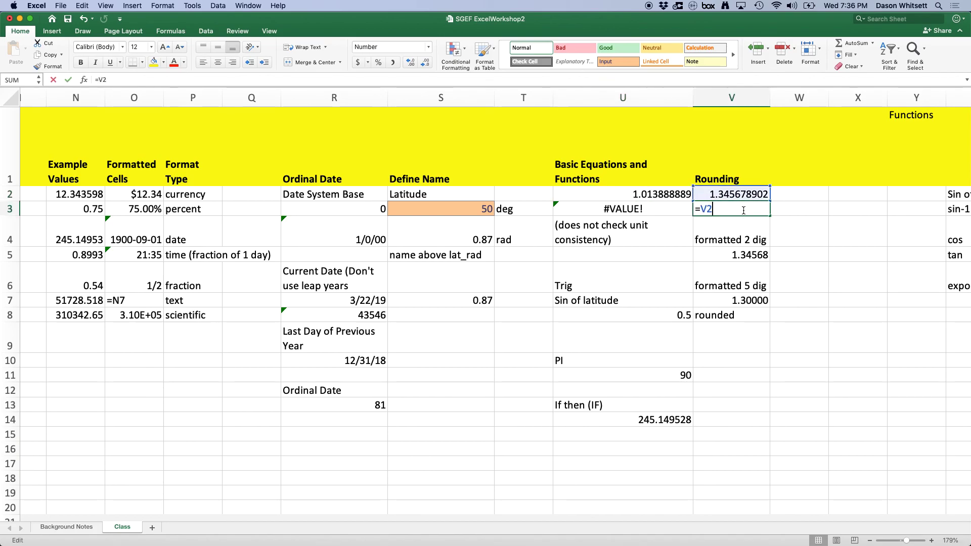
pyautogui.press('Escape')
pyautogui.click(660, 195)
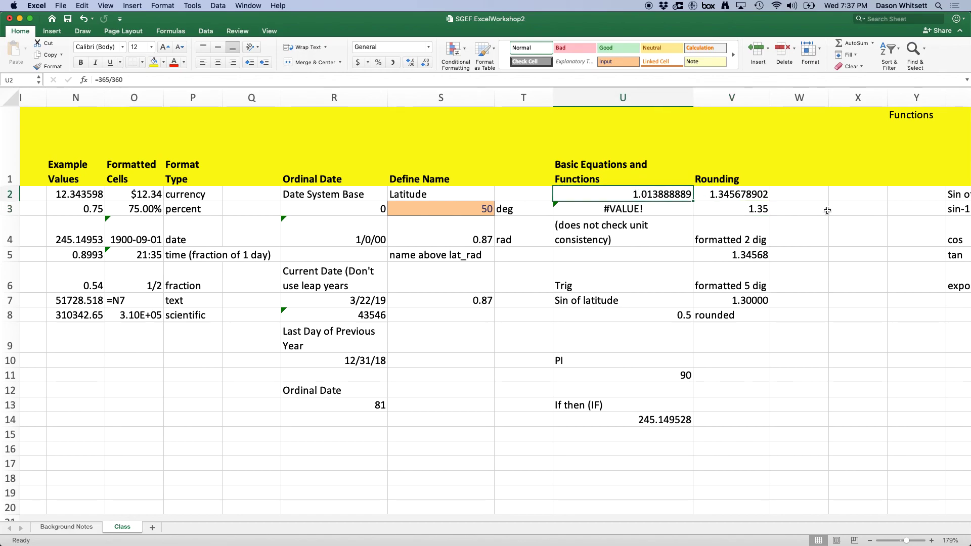
pyautogui.click(734, 195)
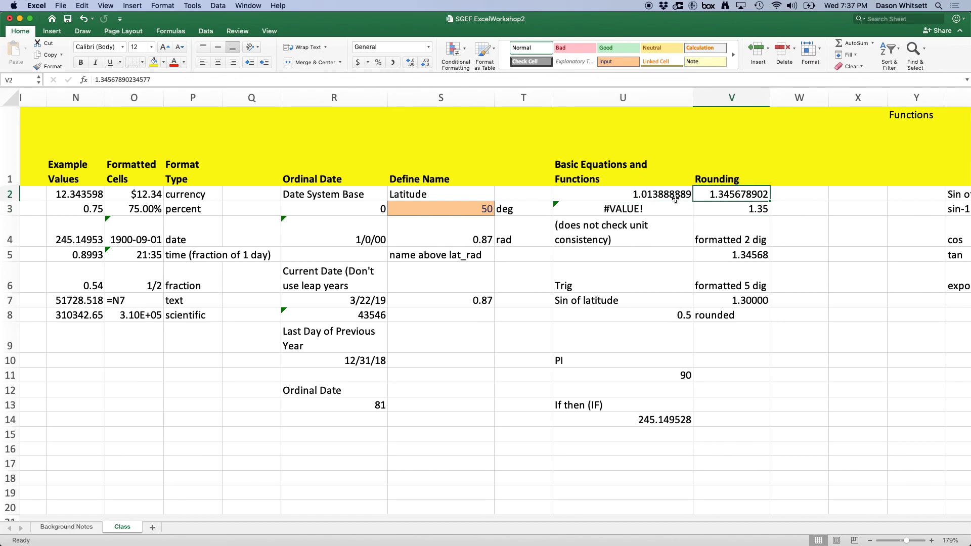
# Preview the Number format with 2 decimal places for cell U2, and cancel without applying it.
pyautogui.click(656, 194)
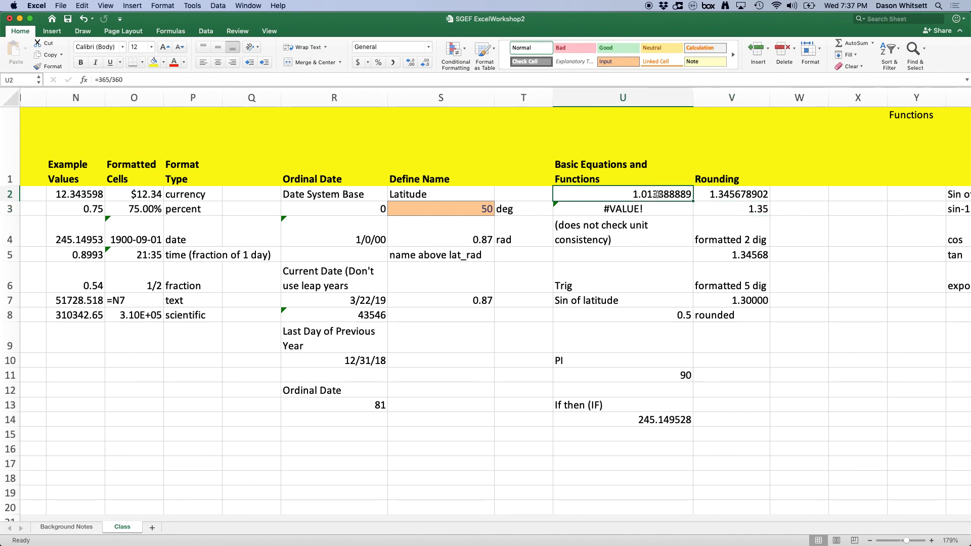
pyautogui.hscroll(1, 660, 194)
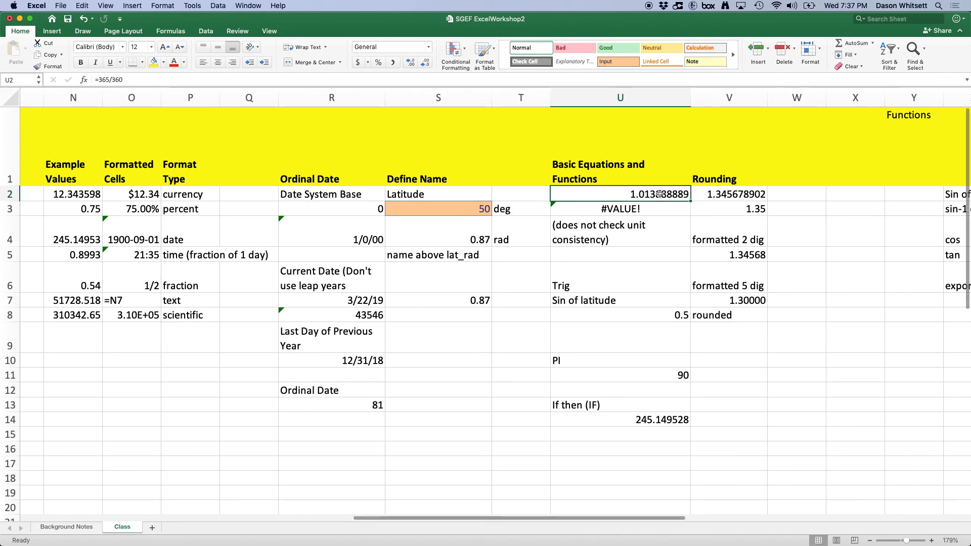
pyautogui.press('super+1')
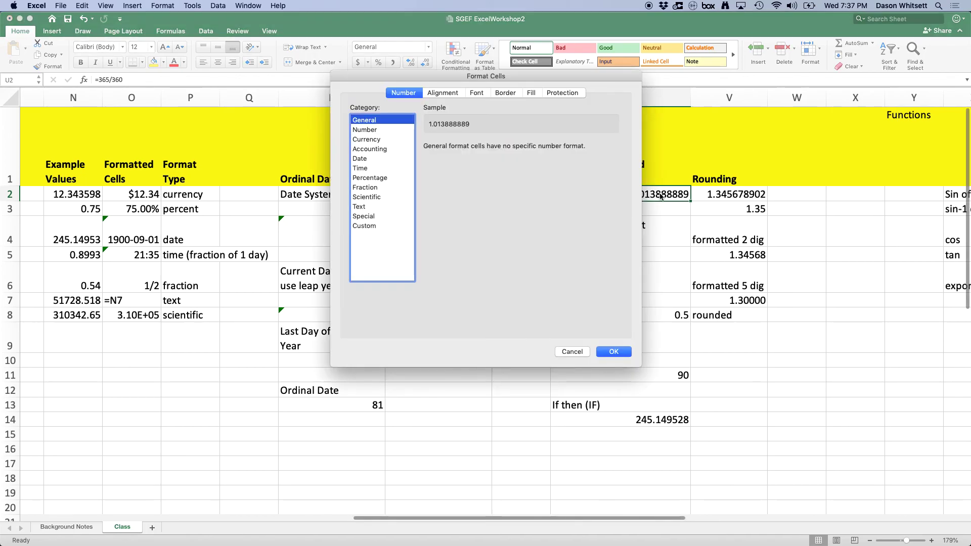
pyautogui.click(396, 131)
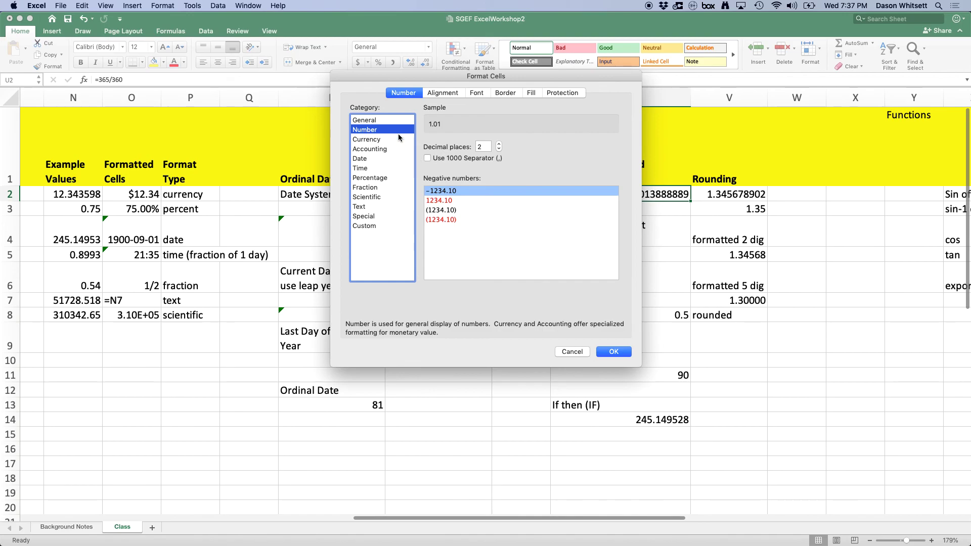
pyautogui.click(581, 352)
# Compare the full stored value in V2 with the formatted reference to it in V3.
pyautogui.click(728, 375)
pyautogui.click(748, 232)
pyautogui.click(742, 197)
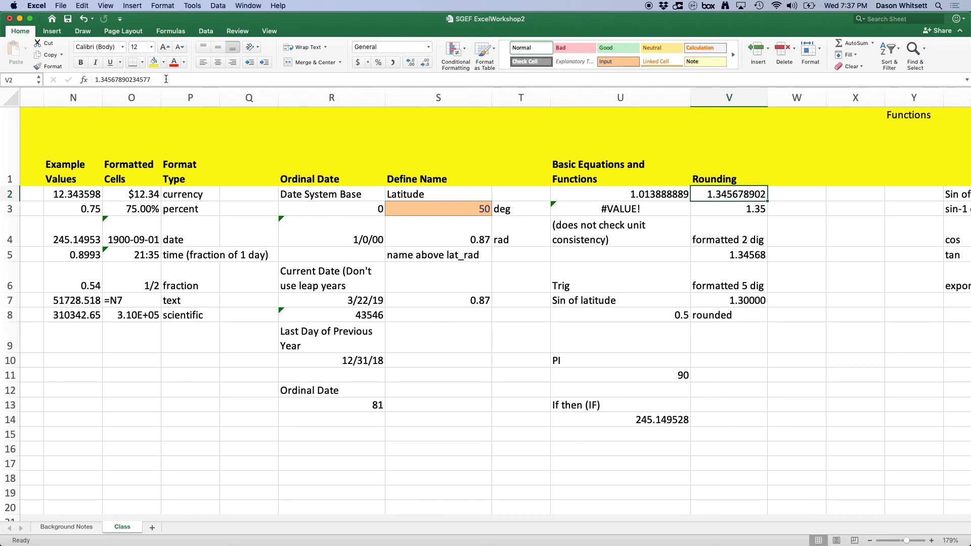
pyautogui.press('F2')
pyautogui.click(792, 229)
pyautogui.click(720, 196)
pyautogui.click(753, 210)
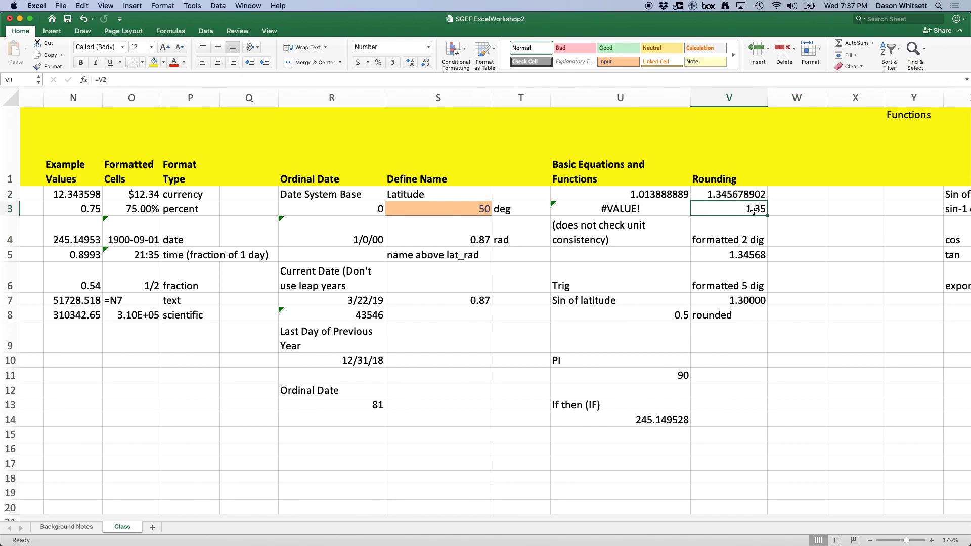
pyautogui.click(756, 194)
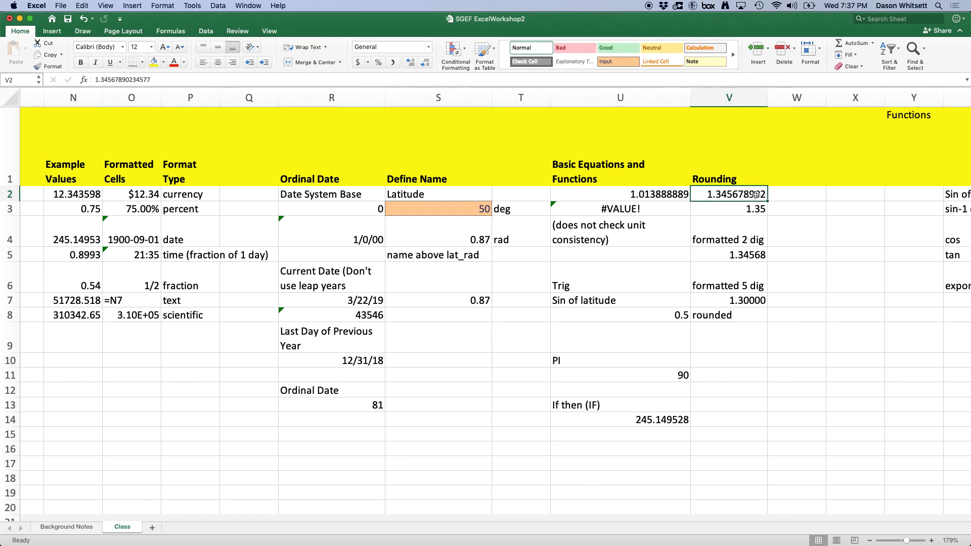
pyautogui.click(785, 195)
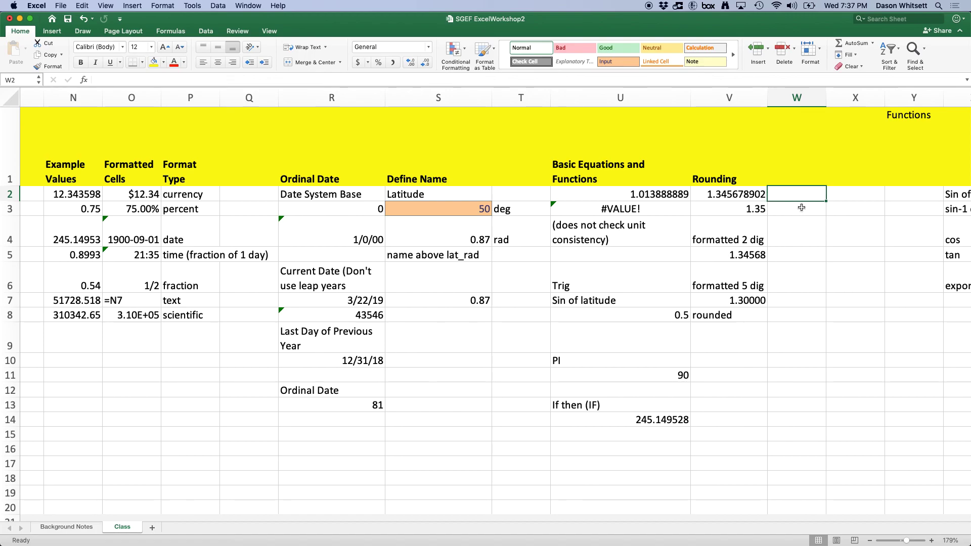
# Enter =ROUND(V2,2) in cell W2 to round the value in V2 to two decimal places.
pyautogui.write('=')
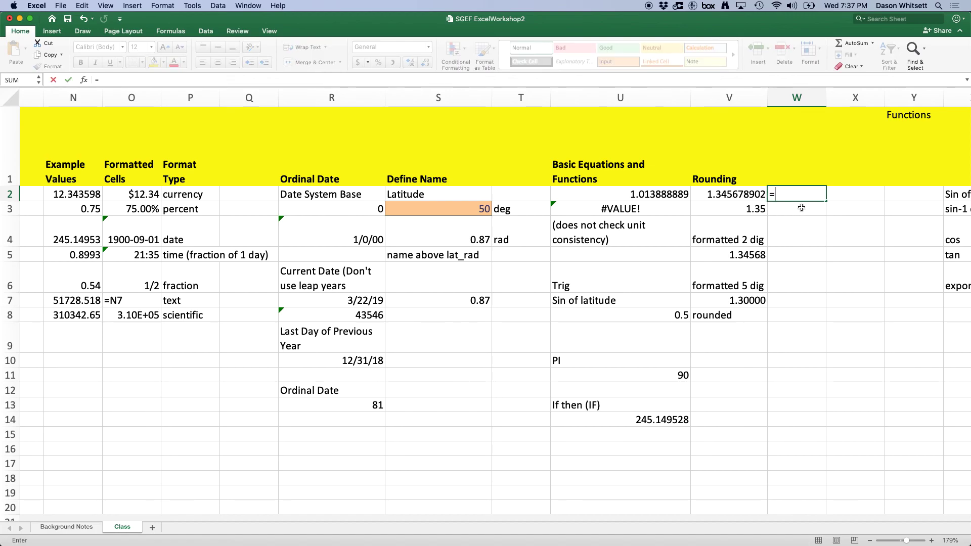
pyautogui.write('rou')
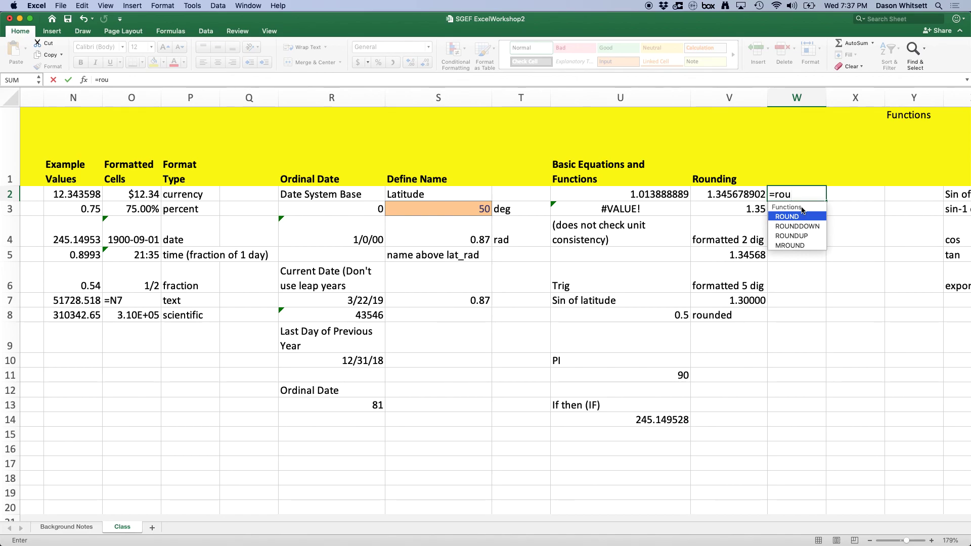
pyautogui.doubleClick(796, 216)
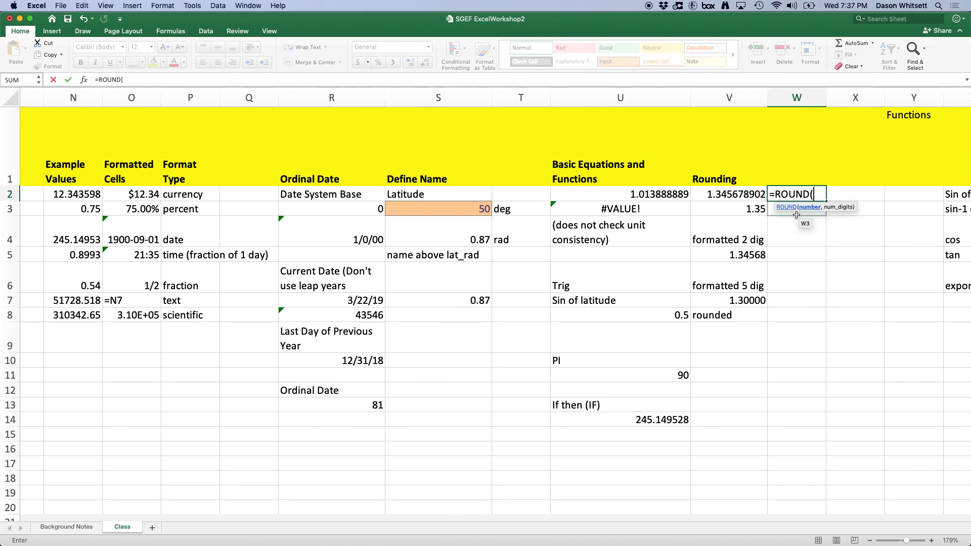
pyautogui.click(748, 194)
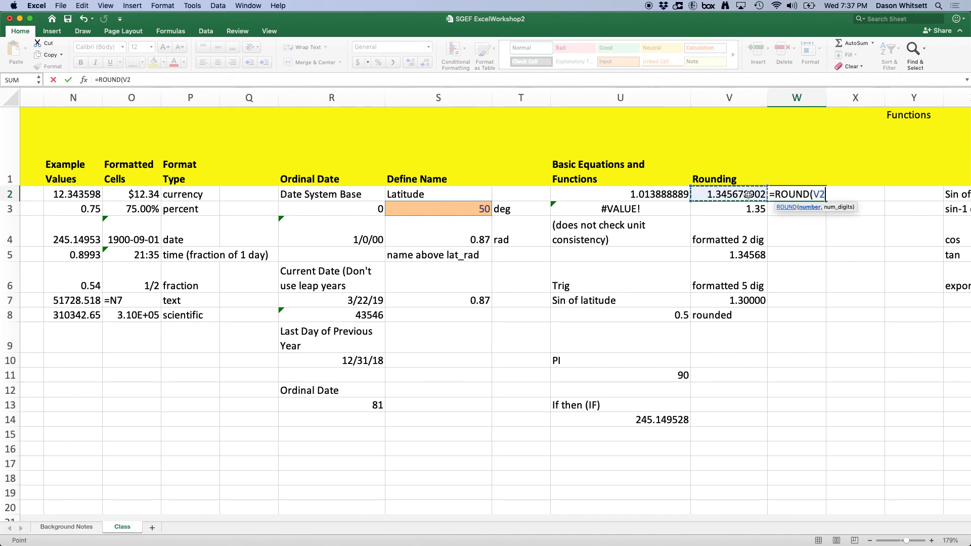
pyautogui.write(',2')
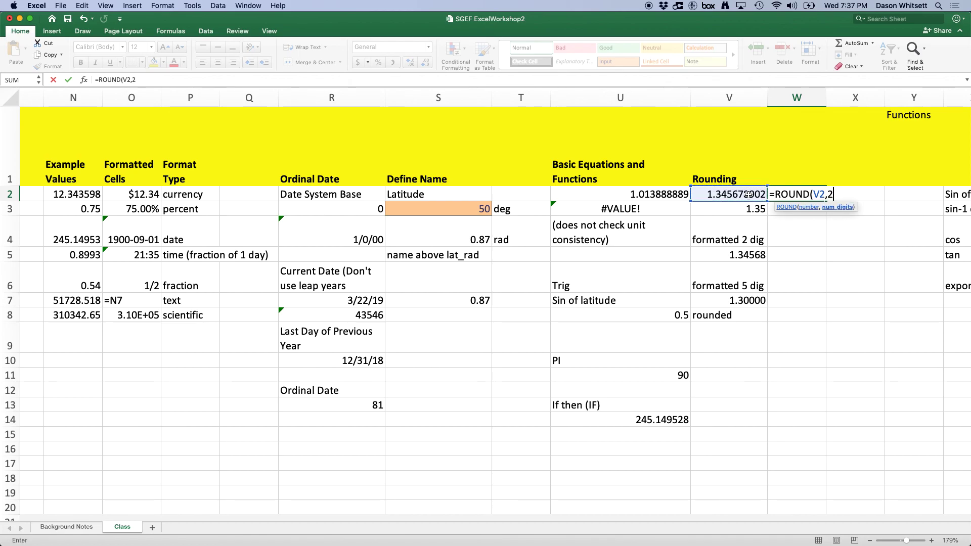
pyautogui.write(')')
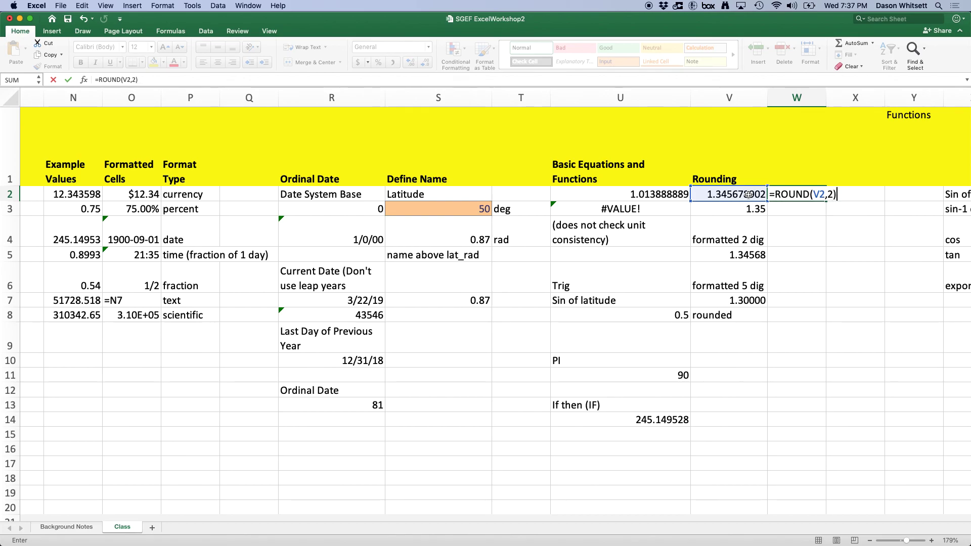
pyautogui.press('Return')
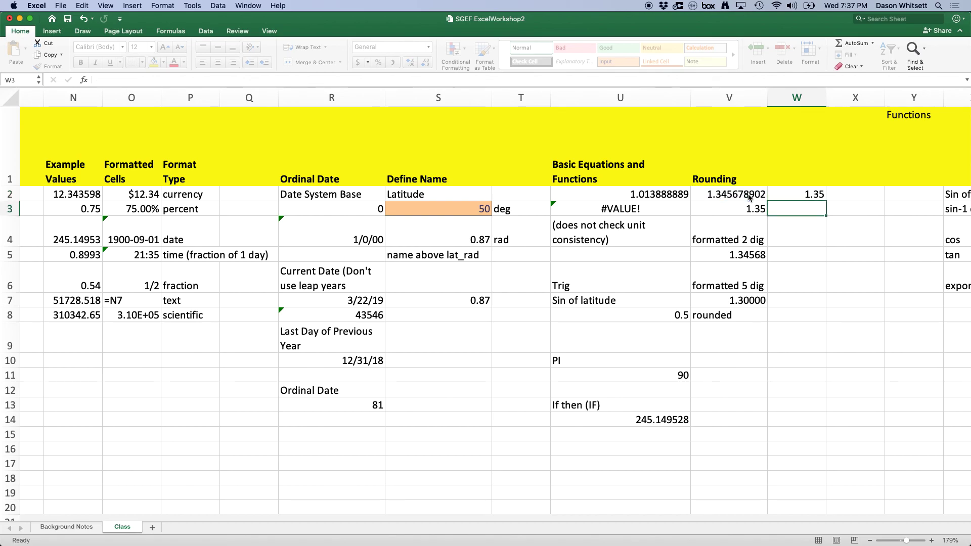
# Compare the ROUND formula in W2 with the formatted reference in V3 and the source value in V2.
pyautogui.click(786, 194)
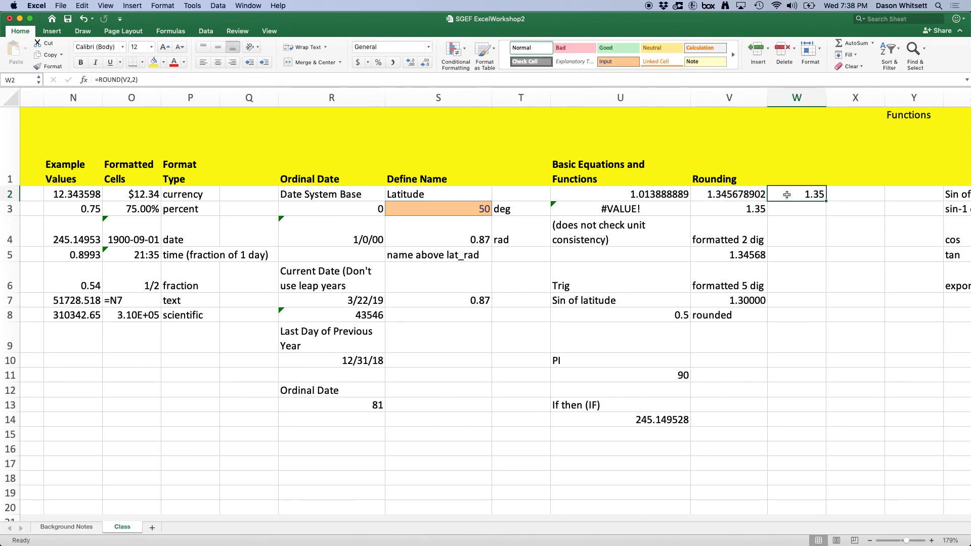
pyautogui.click(813, 232)
pyautogui.click(812, 196)
pyautogui.click(731, 210)
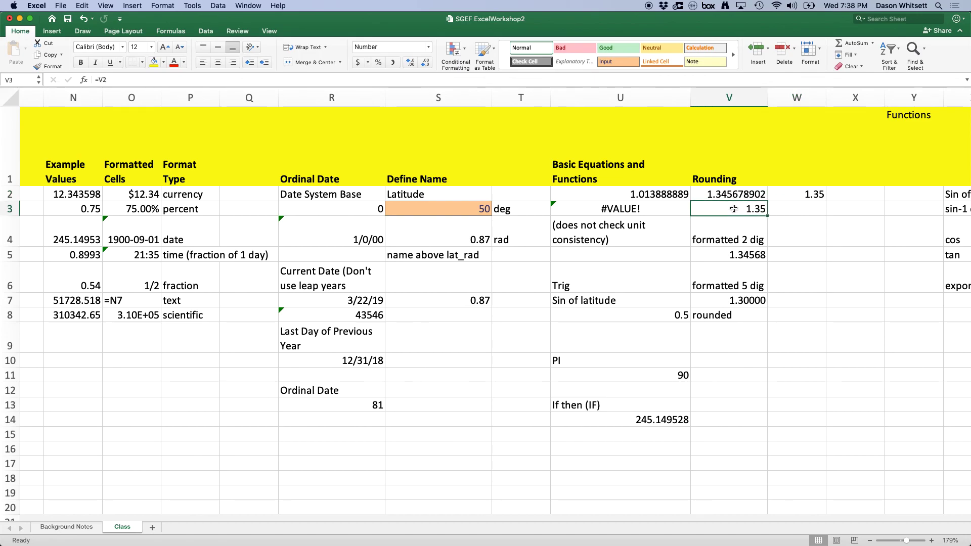
pyautogui.press('Up')
pyautogui.press('Down')
# Set the Number format of cell V3 to 4 decimal places.
pyautogui.press('super+1')
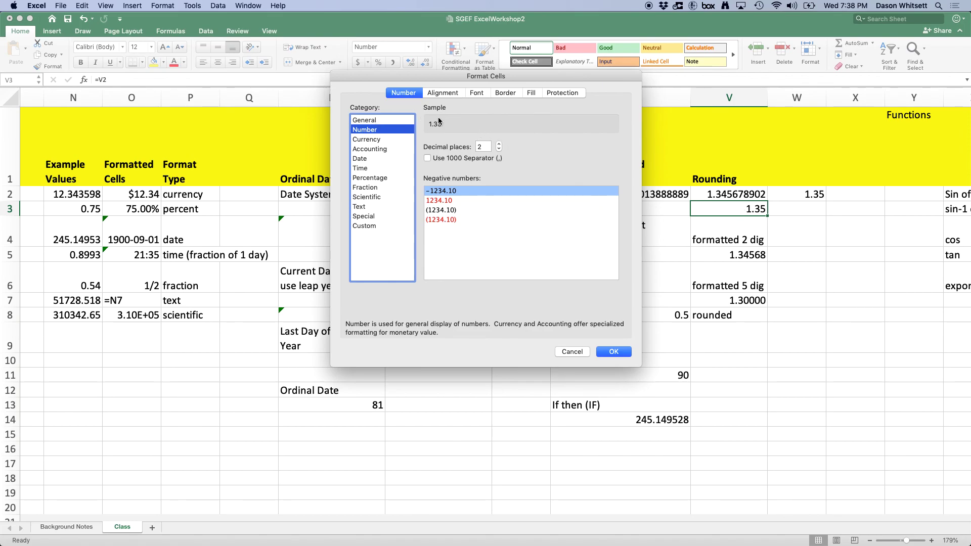
pyautogui.click(499, 144)
pyautogui.click(499, 144)
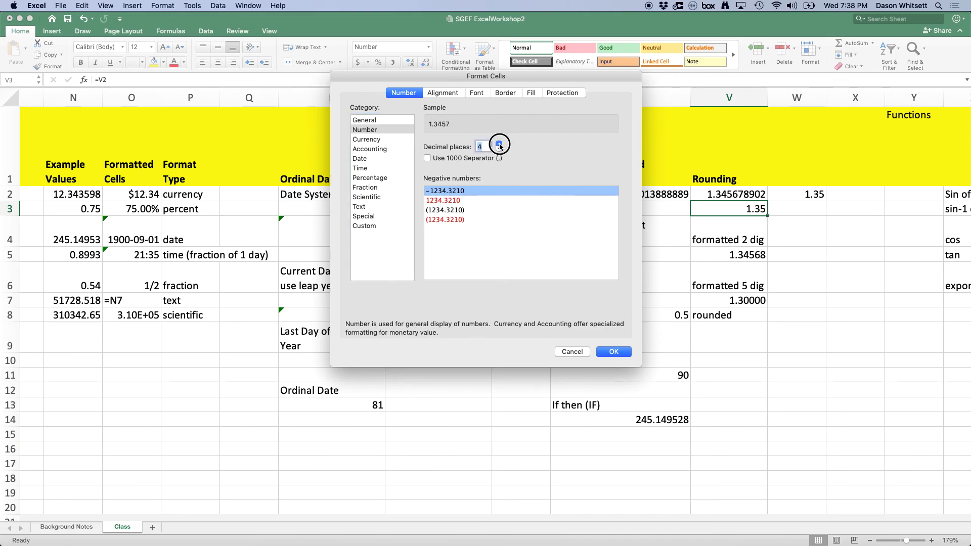
pyautogui.click(622, 352)
pyautogui.click(856, 326)
pyautogui.click(750, 209)
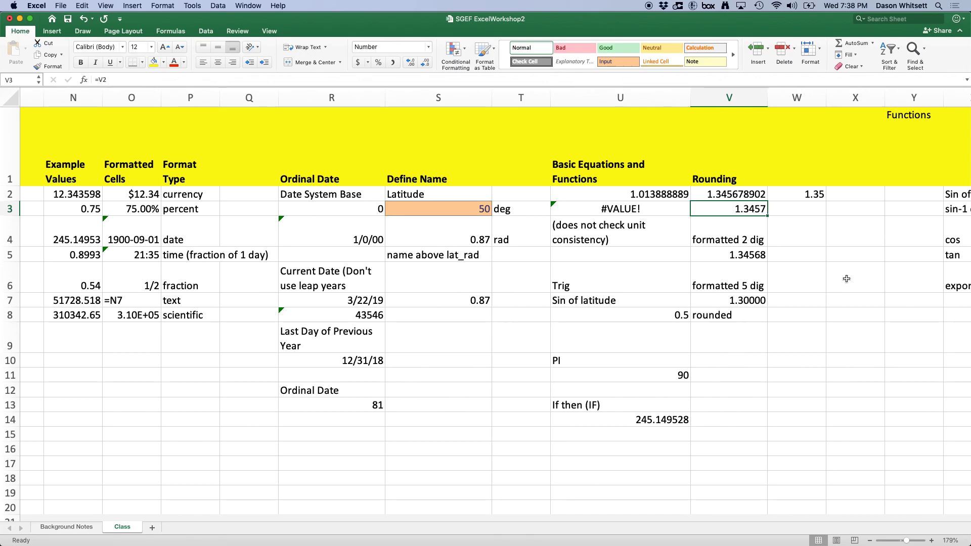
# Inspect the formula in V5 and compare it with cell V3, leaving it as it is.
pyautogui.click(747, 254)
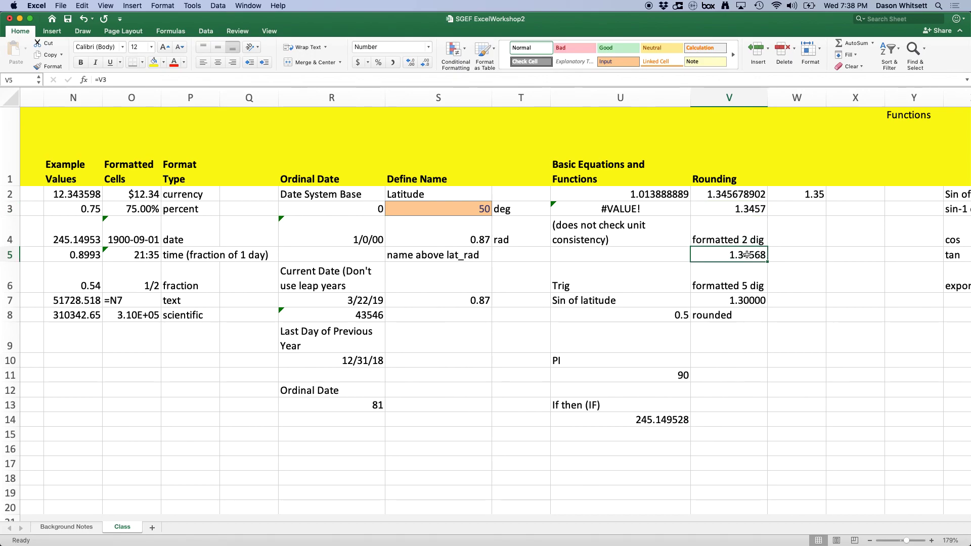
pyautogui.write('=V3')
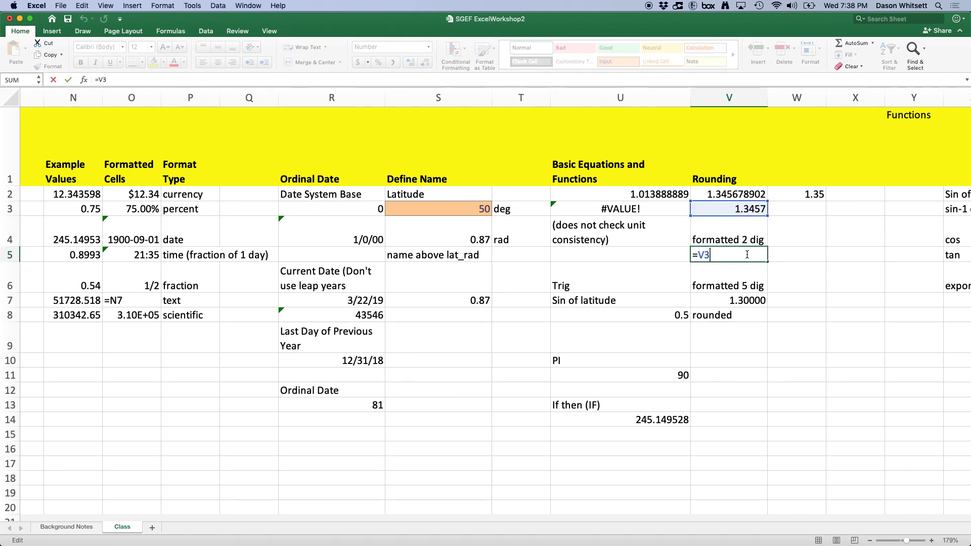
pyautogui.press('Return')
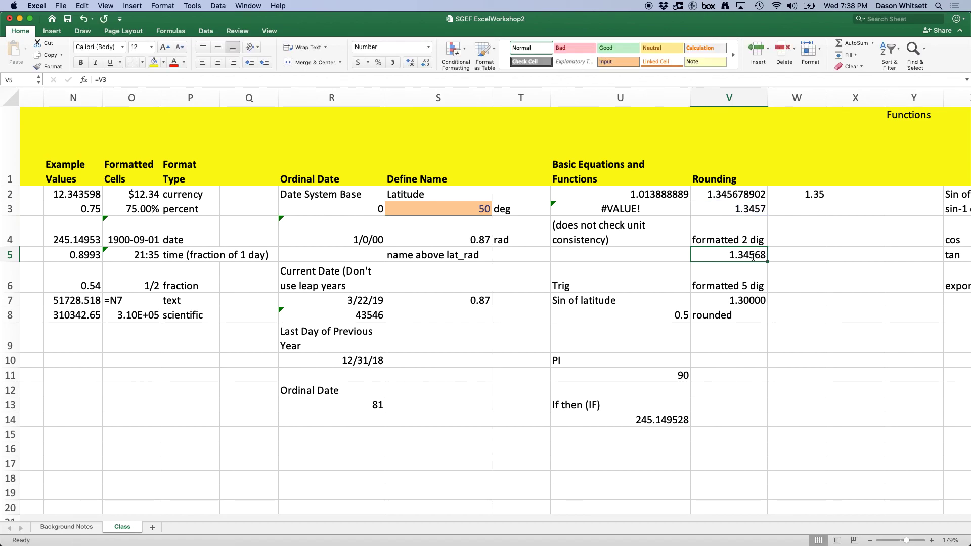
pyautogui.click(772, 266)
pyautogui.click(745, 255)
pyautogui.click(744, 209)
# Set the Number format of cell V5 to 7 decimal places.
pyautogui.click(748, 255)
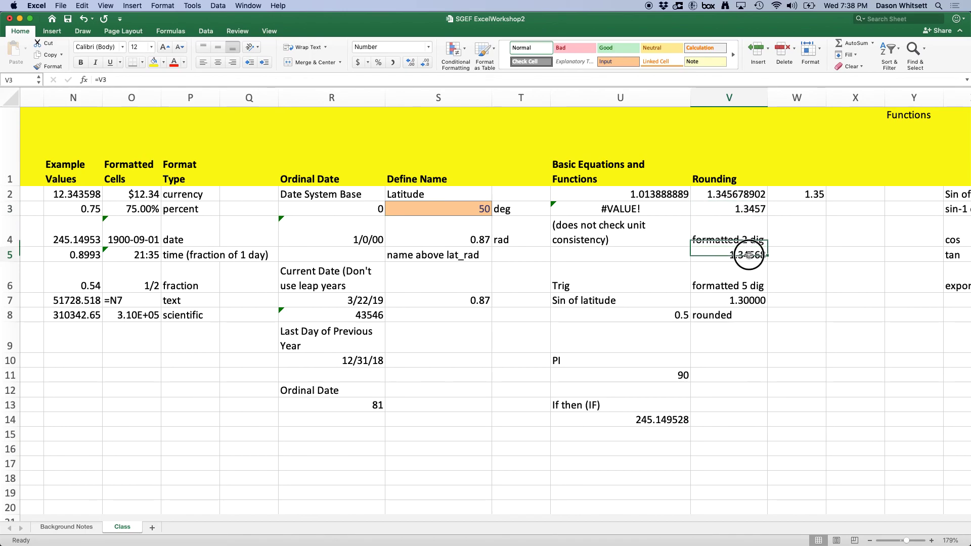
pyautogui.press('super+1')
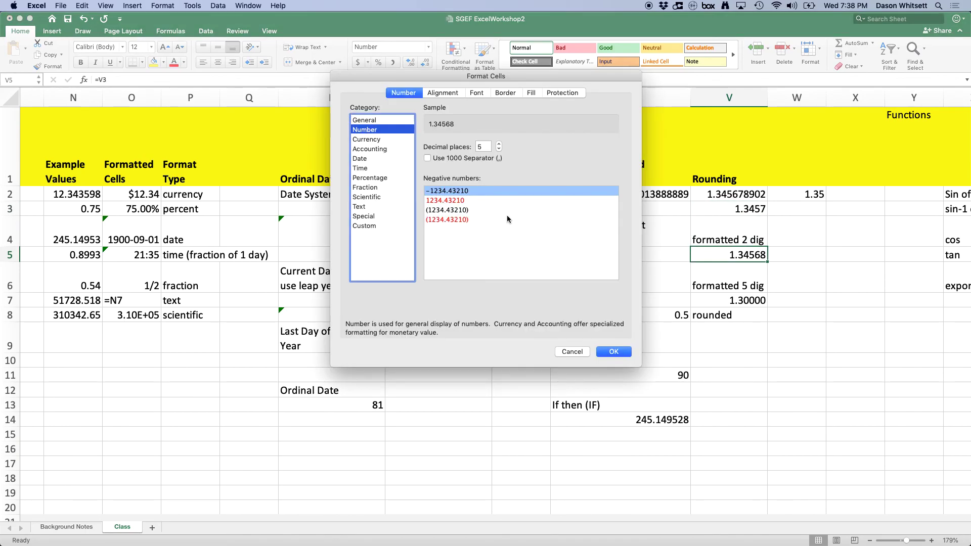
pyautogui.click(499, 144)
pyautogui.click(498, 144)
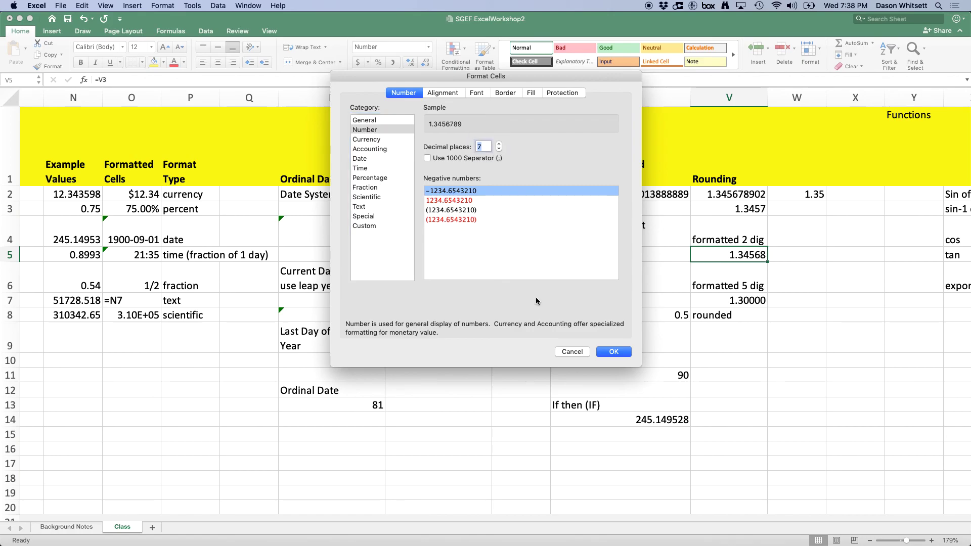
pyautogui.click(615, 353)
pyautogui.click(835, 363)
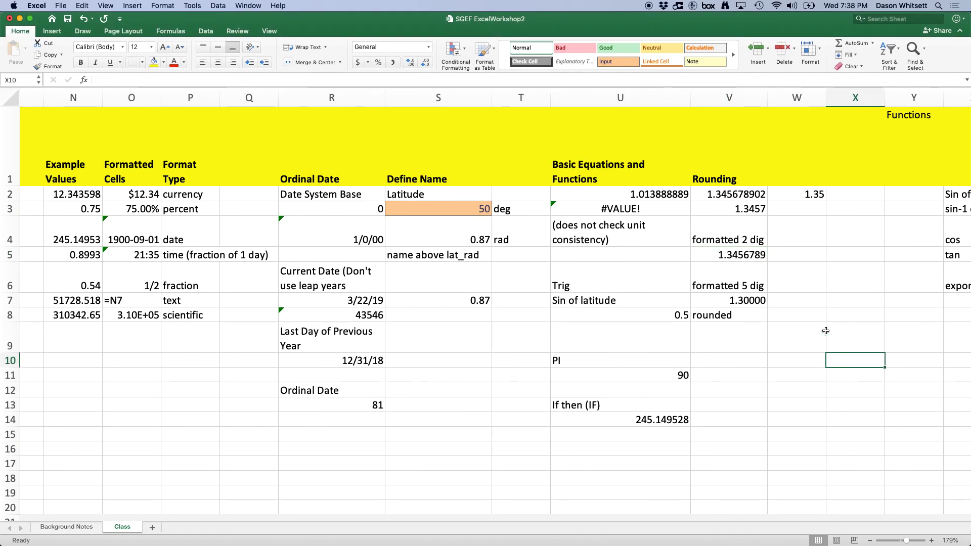
# Change the label in V4 to "formatted 7 dig".
pyautogui.click(750, 255)
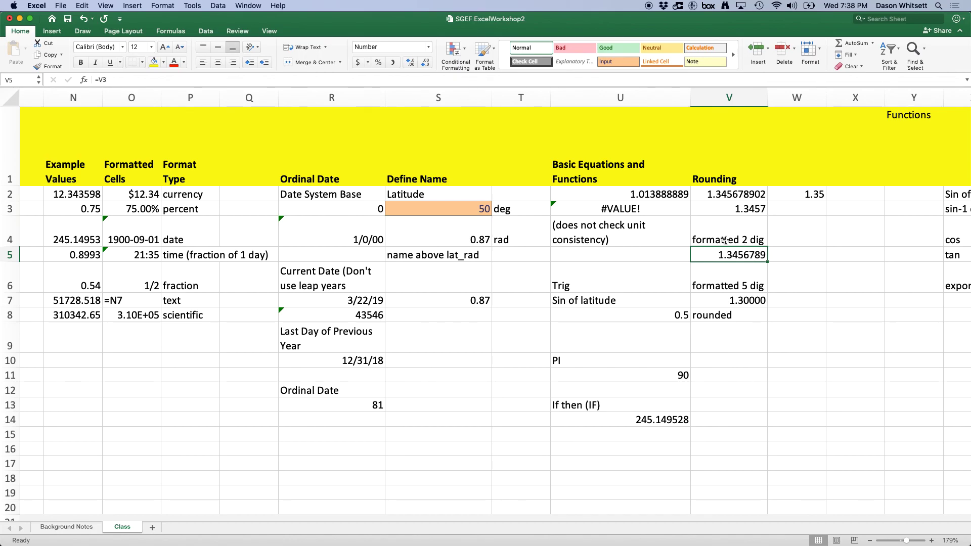
pyautogui.doubleClick(744, 240)
pyautogui.press('BackSpace')
pyautogui.write('7')
pyautogui.click(774, 349)
# Clear the contents of cell V7 in the Rounding column.
pyautogui.click(750, 303)
pyautogui.press('Delete')
pyautogui.click(808, 334)
# Fill the ROUND formula from W2 down into W3.
pyautogui.click(810, 198)
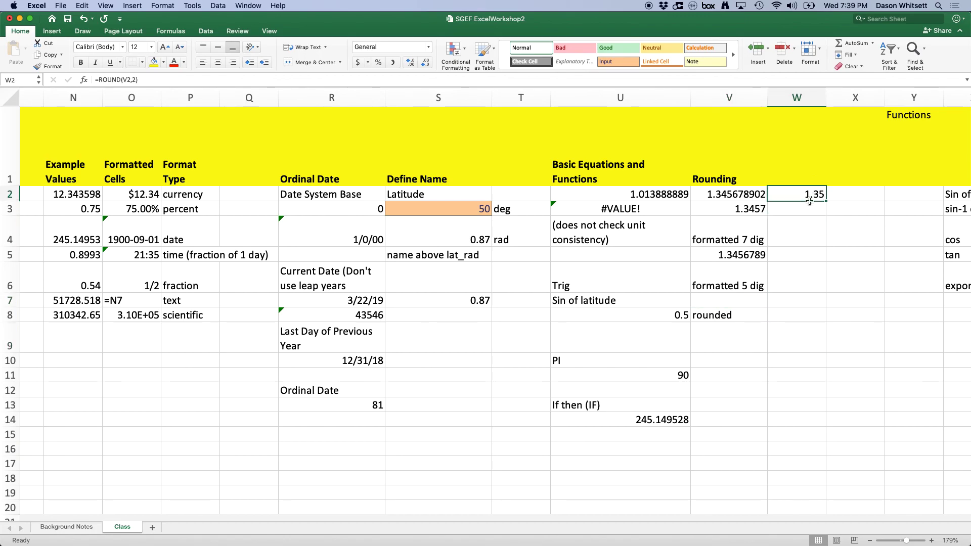
pyautogui.click(752, 256)
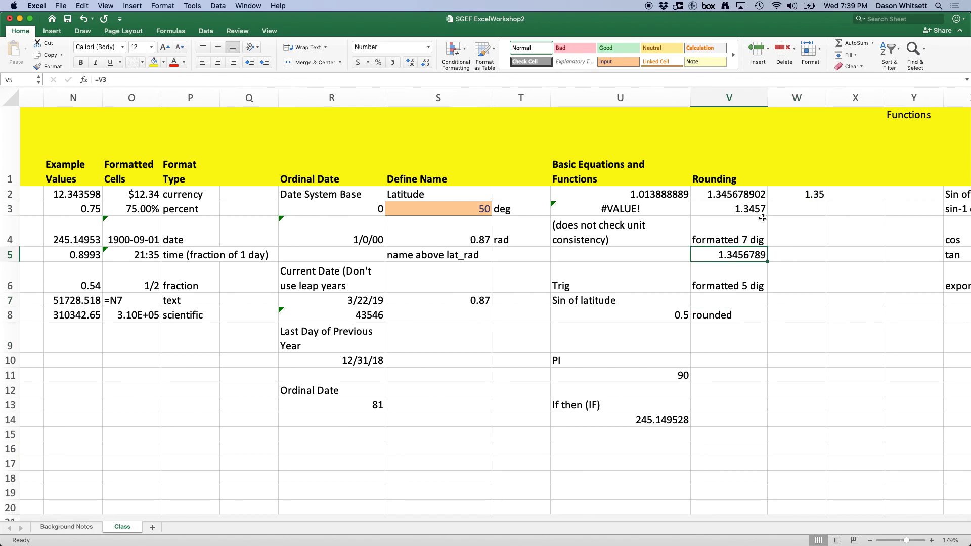
pyautogui.click(808, 197)
pyautogui.moveTo(825, 211); pyautogui.dragTo(825, 216)
pyautogui.click(836, 271)
# Fill the formula and number format of V5 across into W5.
pyautogui.click(740, 255)
pyautogui.moveTo(768, 261); pyautogui.dragTo(831, 257)
pyautogui.click(867, 308)
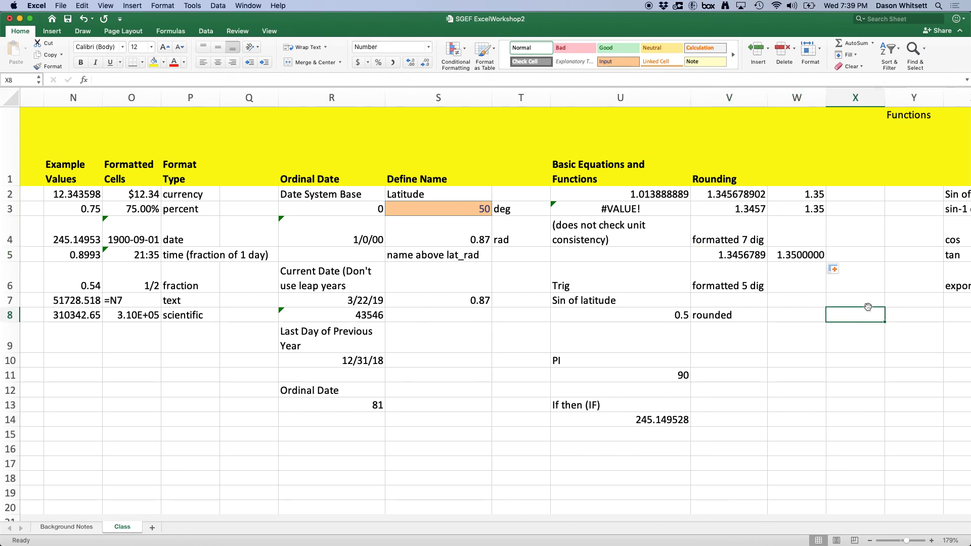
# Inspect the formula and Number format settings of cell W5, leaving both as they are.
pyautogui.doubleClick(791, 255)
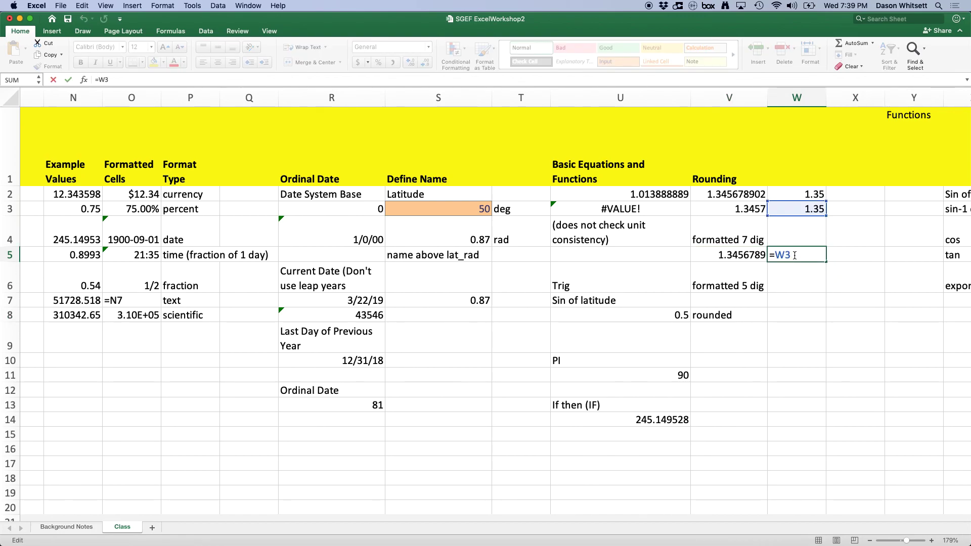
pyautogui.press('Return')
pyautogui.click(795, 256)
pyautogui.press('super+1')
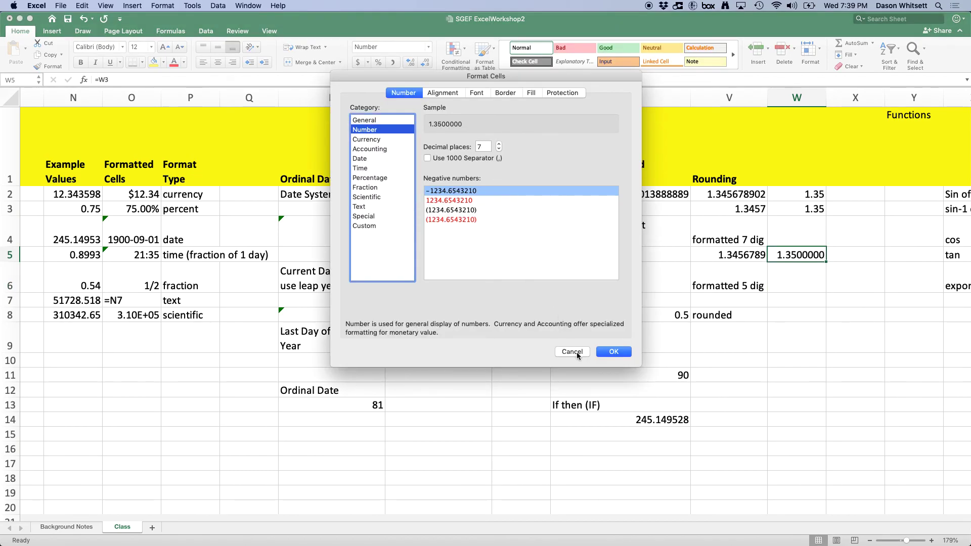
pyautogui.click(572, 352)
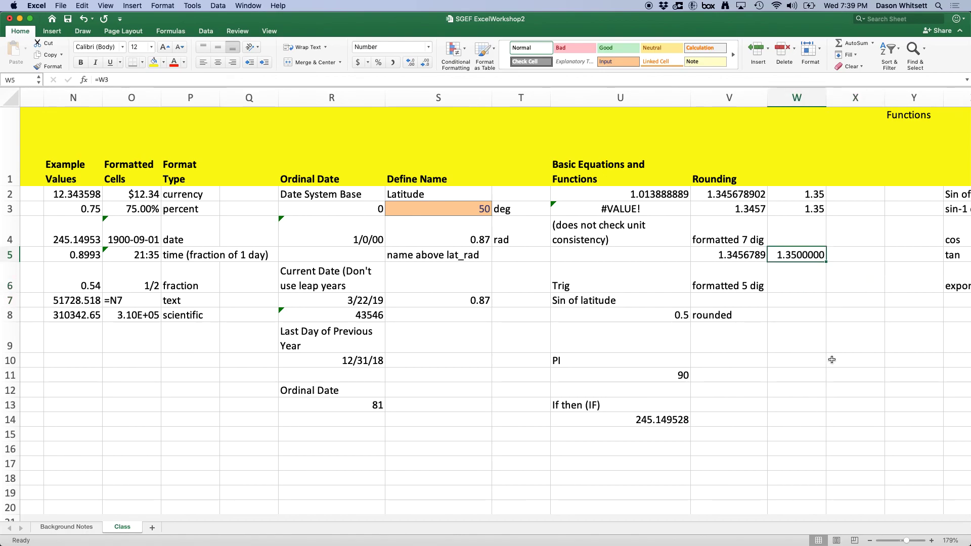
# Enter =W2*2 in cell X2 to double the rounded value.
pyautogui.hscroll(-1, 832, 360)
pyautogui.click(811, 320)
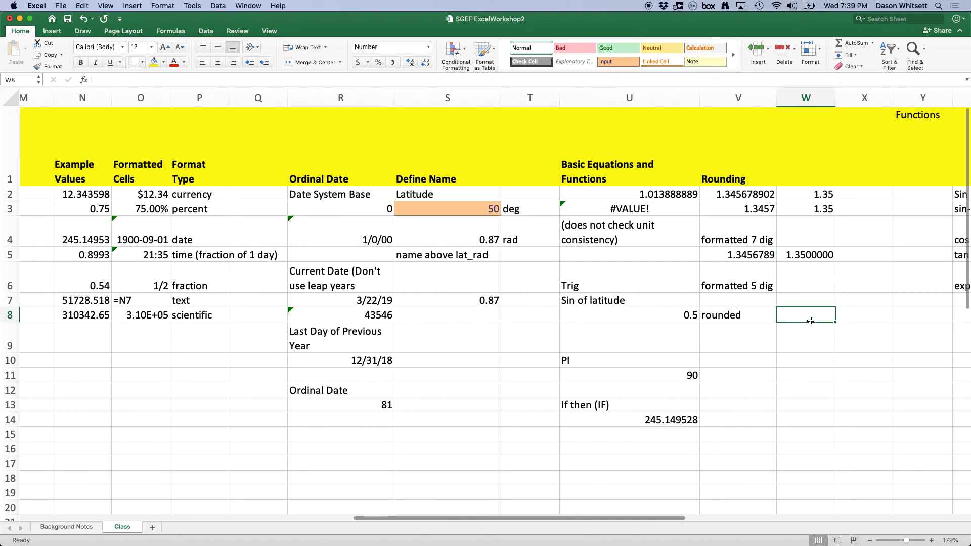
pyautogui.hscroll(2, 716, 333)
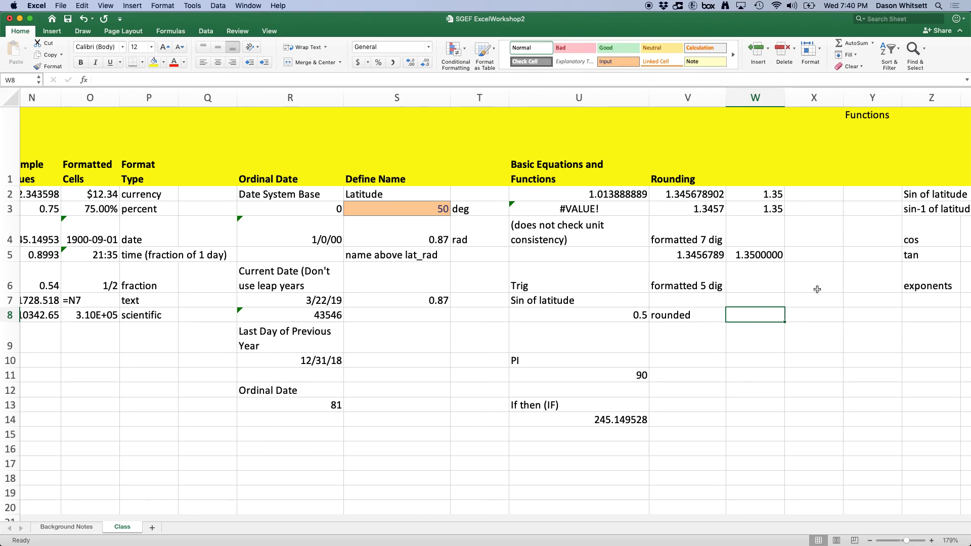
pyautogui.click(769, 193)
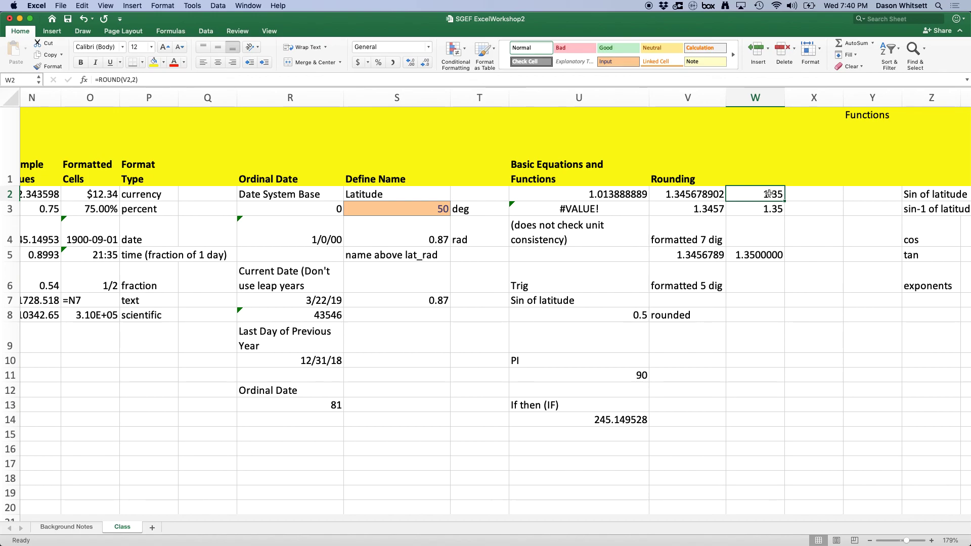
pyautogui.click(816, 197)
pyautogui.write('=')
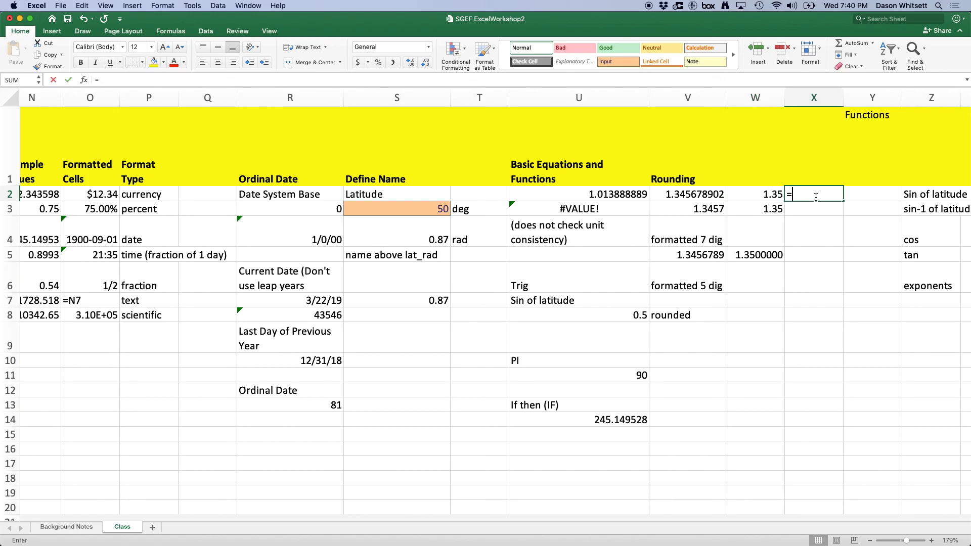
pyautogui.click(765, 195)
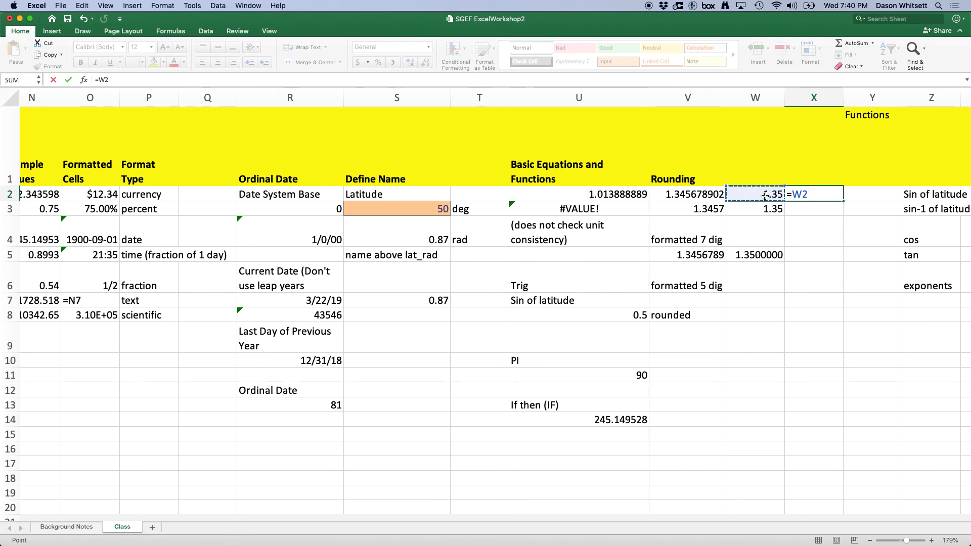
pyautogui.write('*')
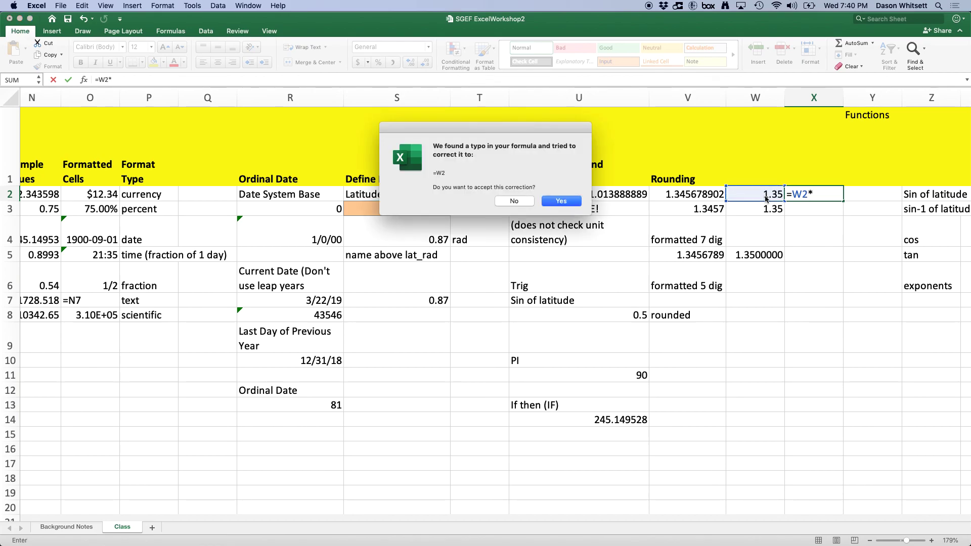
pyautogui.click(557, 202)
pyautogui.click(820, 196)
pyautogui.write('=W2*2')
pyautogui.press('Return')
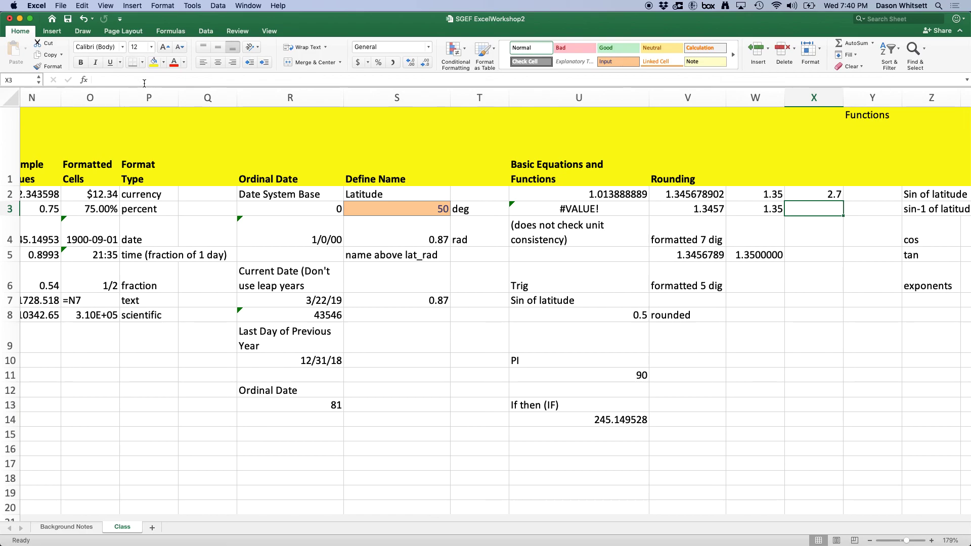
# Fill the formula and number format of W5 across into X5, and change the X5 formula to =X2.
pyautogui.write('=W3')
pyautogui.click(762, 254)
pyautogui.moveTo(783, 261); pyautogui.dragTo(814, 258)
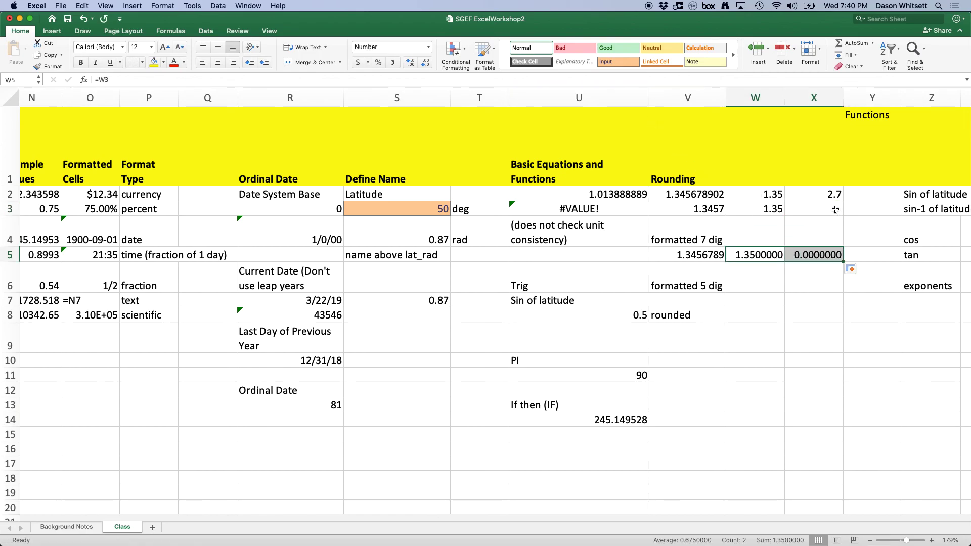
pyautogui.doubleClick(828, 254)
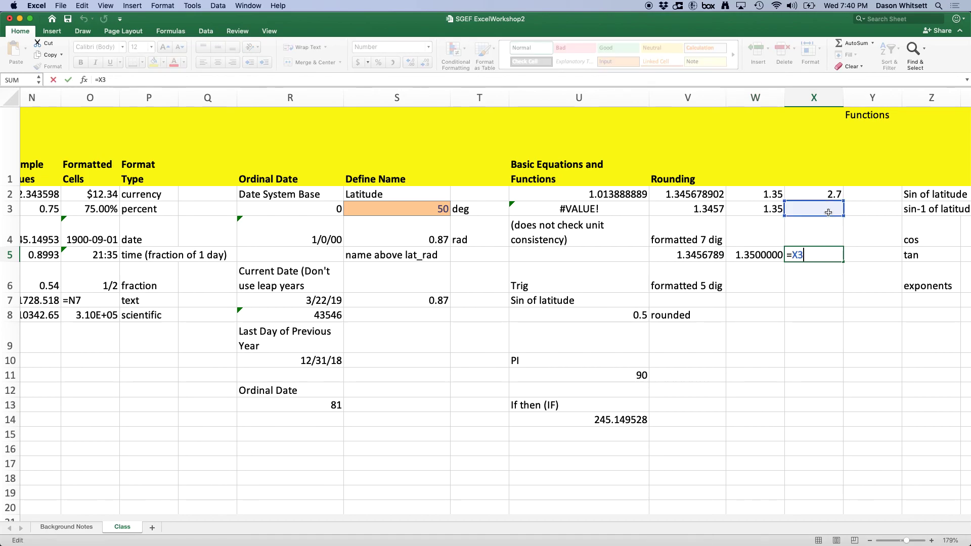
pyautogui.click(824, 197)
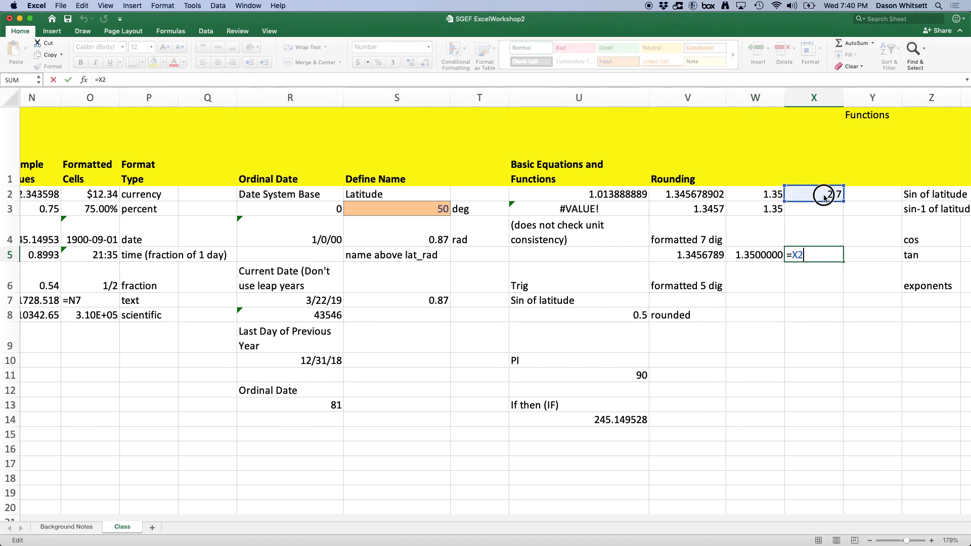
pyautogui.press('Return')
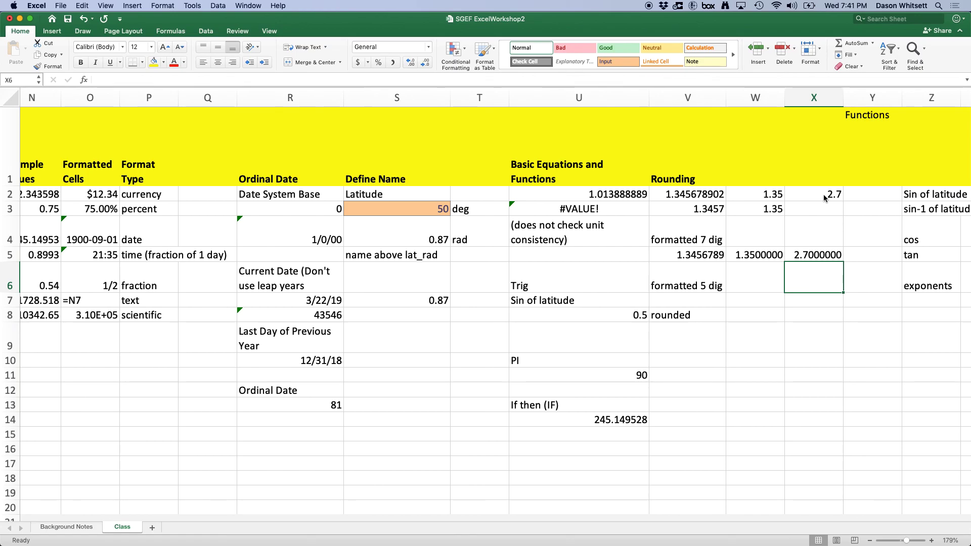
# Clear the contents of cells X2 and X5.
pyautogui.click(823, 195)
pyautogui.press('Delete')
pyautogui.click(823, 254)
pyautogui.press('Delete')
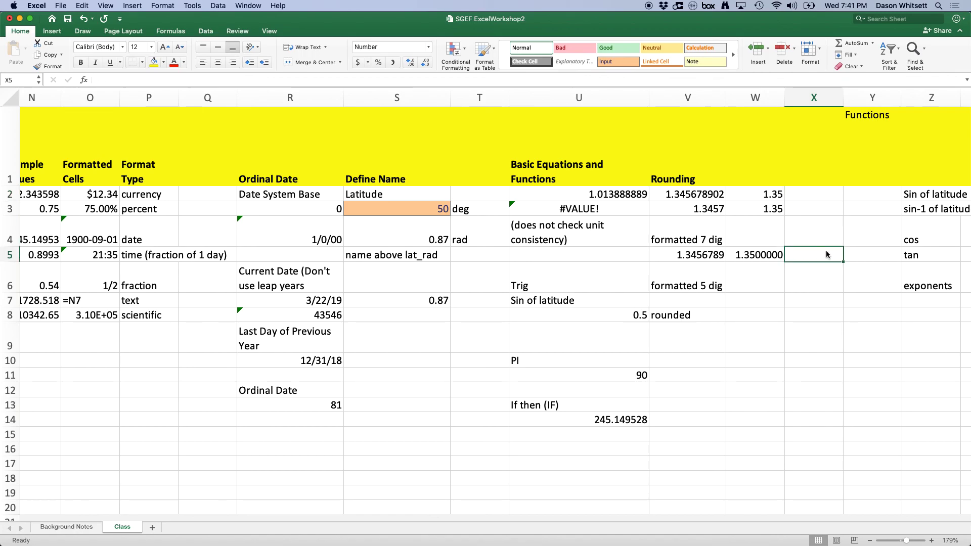
# Enter the formula =2+3 in cell X2.
pyautogui.click(777, 334)
pyautogui.hscroll(2, 614, 338)
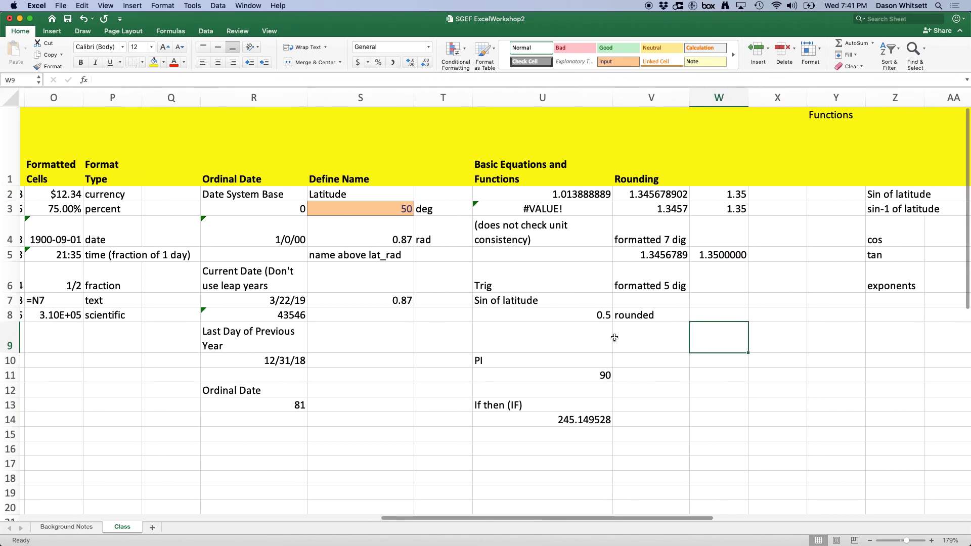
pyautogui.hscroll(3, 614, 337)
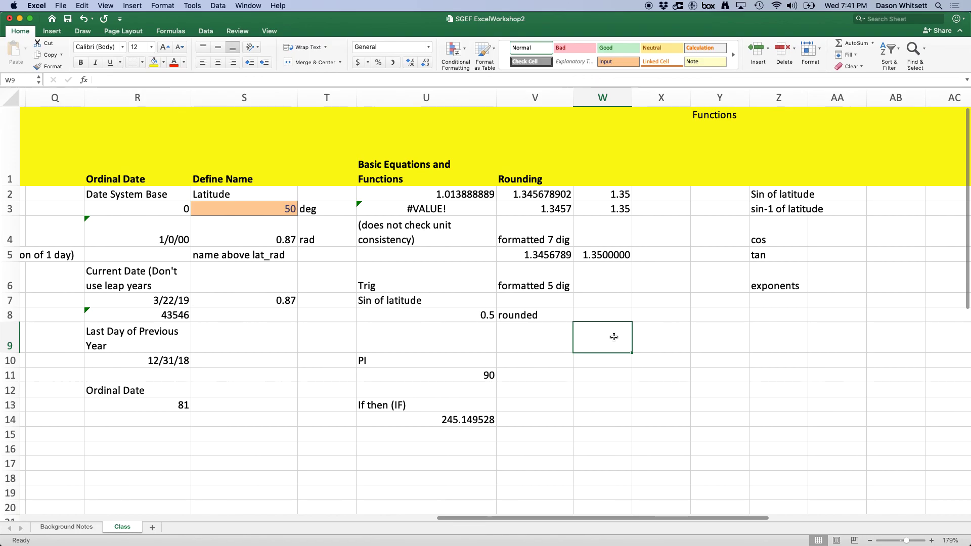
pyautogui.click(663, 335)
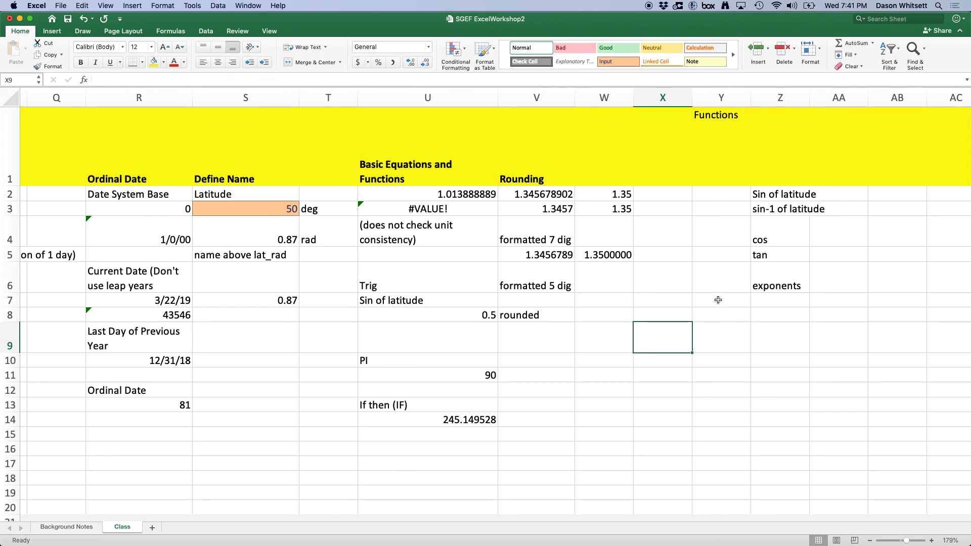
pyautogui.click(668, 197)
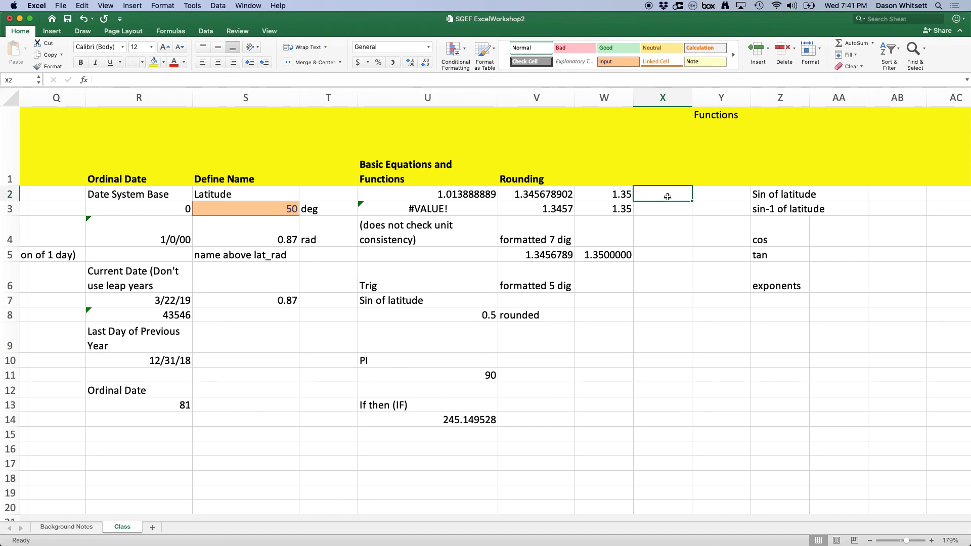
pyautogui.write('=2')
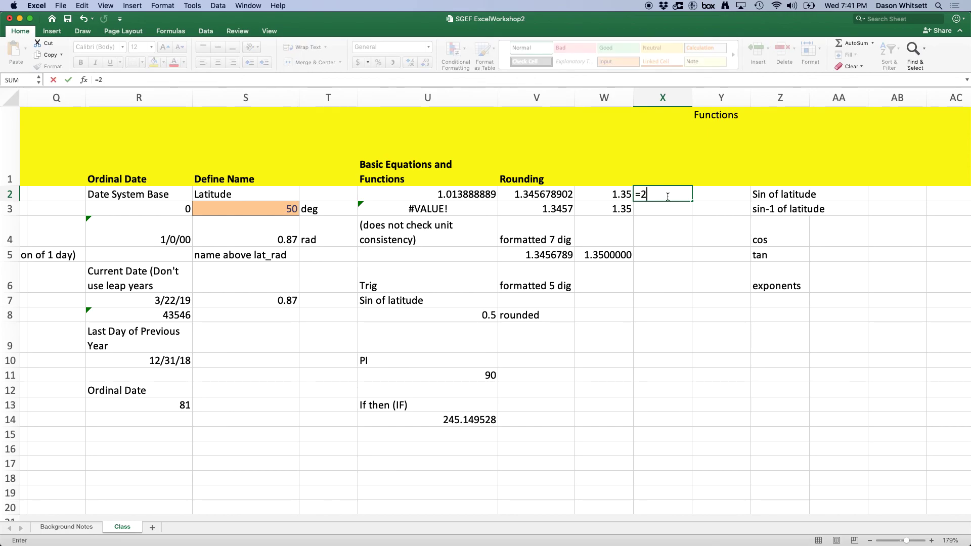
pyautogui.write('+3')
pyautogui.press('Return')
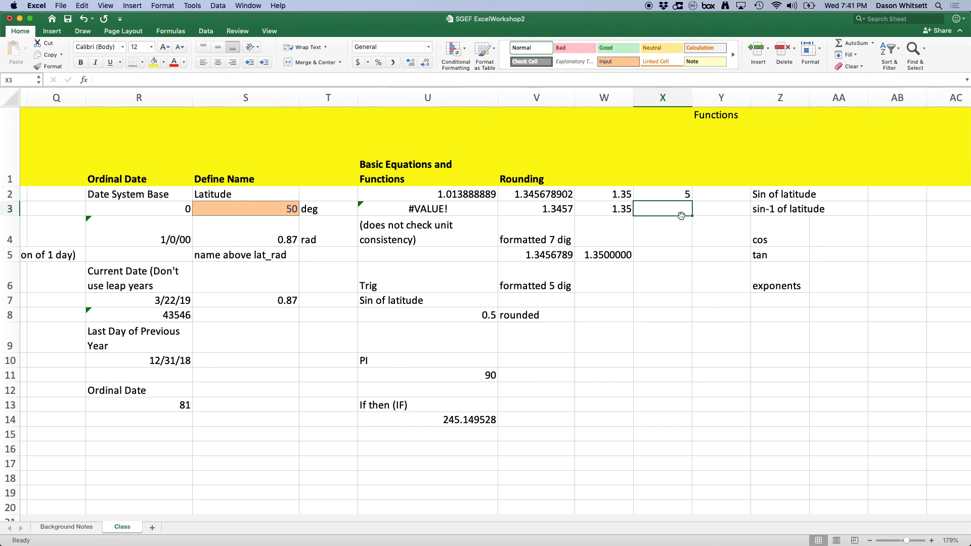
# Enter 3 in cell X3 and add the two cells above with =X2+X3 in cell X4.
pyautogui.write('3')
pyautogui.press('Return')
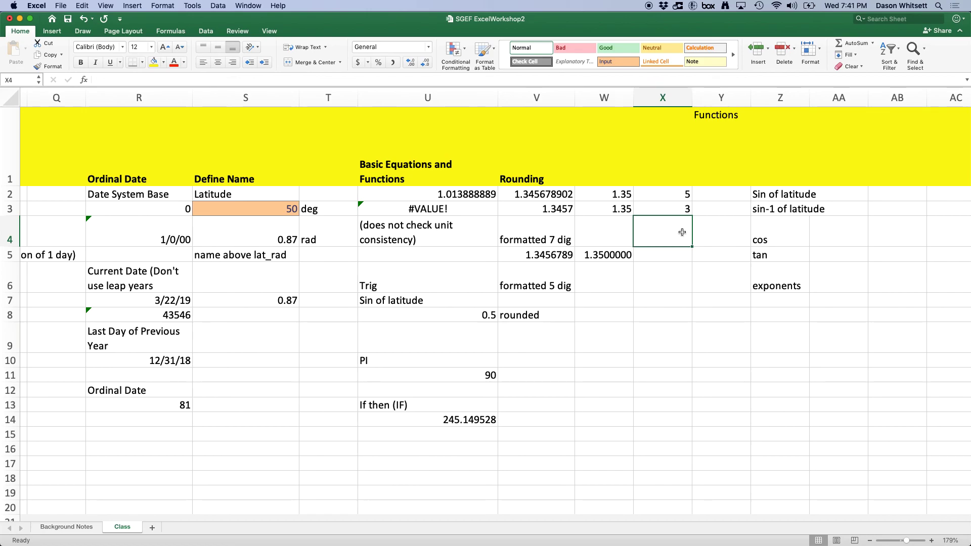
pyautogui.write('=')
pyautogui.click(680, 197)
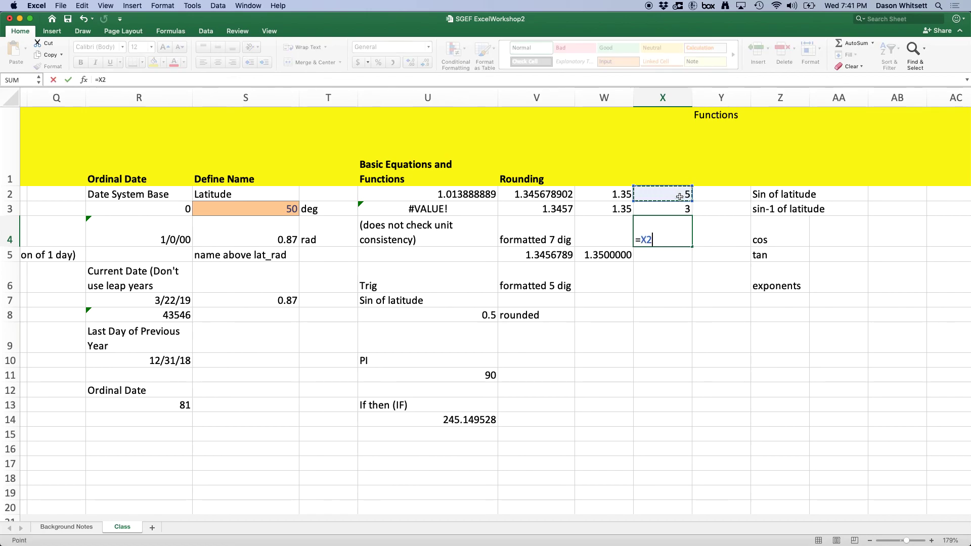
pyautogui.write('+')
pyautogui.click(676, 209)
pyautogui.press('Return')
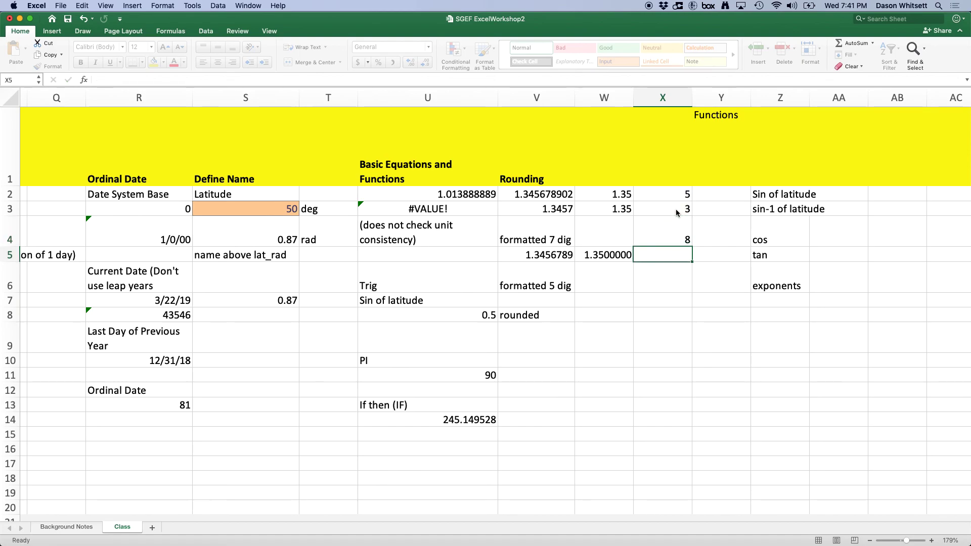
pyautogui.click(663, 228)
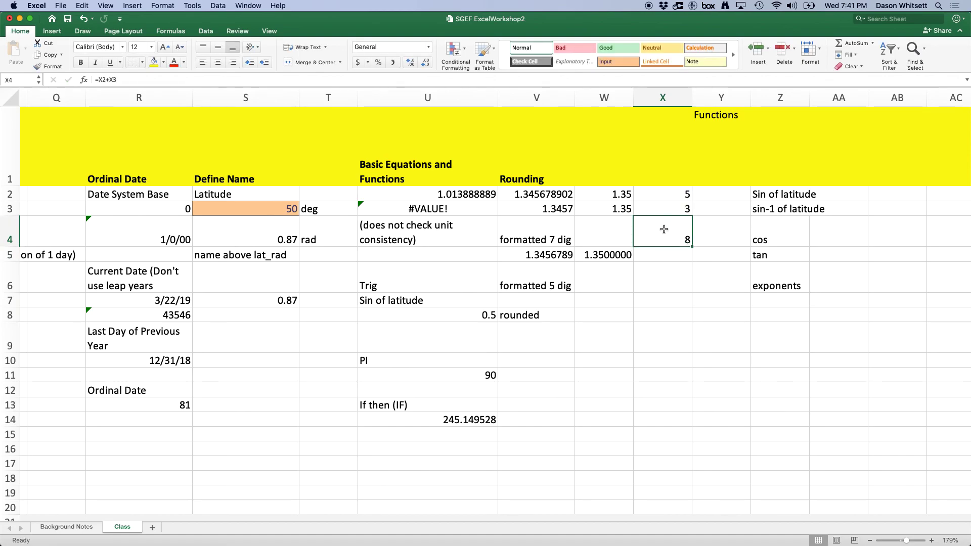
# Enter a formula in cell X5 that multiplies 3*8.
pyautogui.click(670, 256)
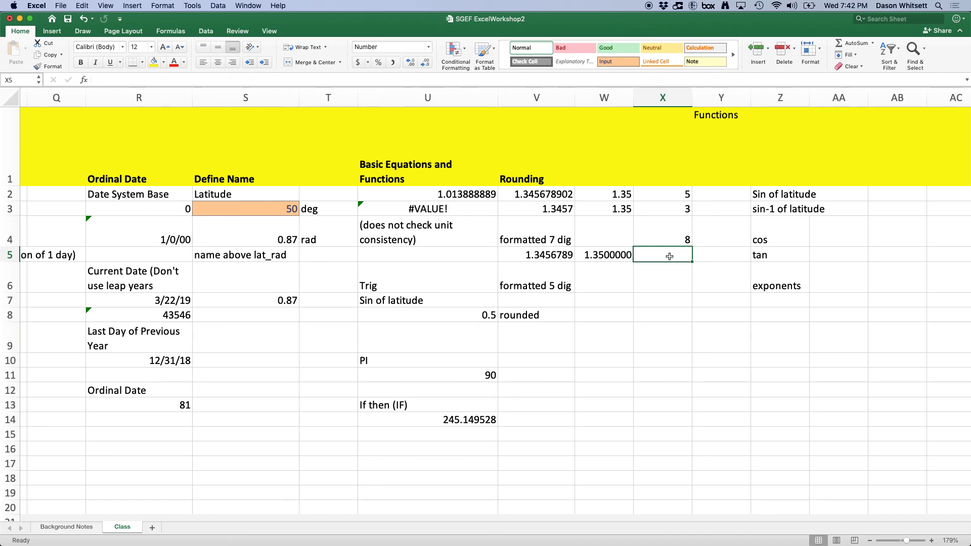
pyautogui.write('3')
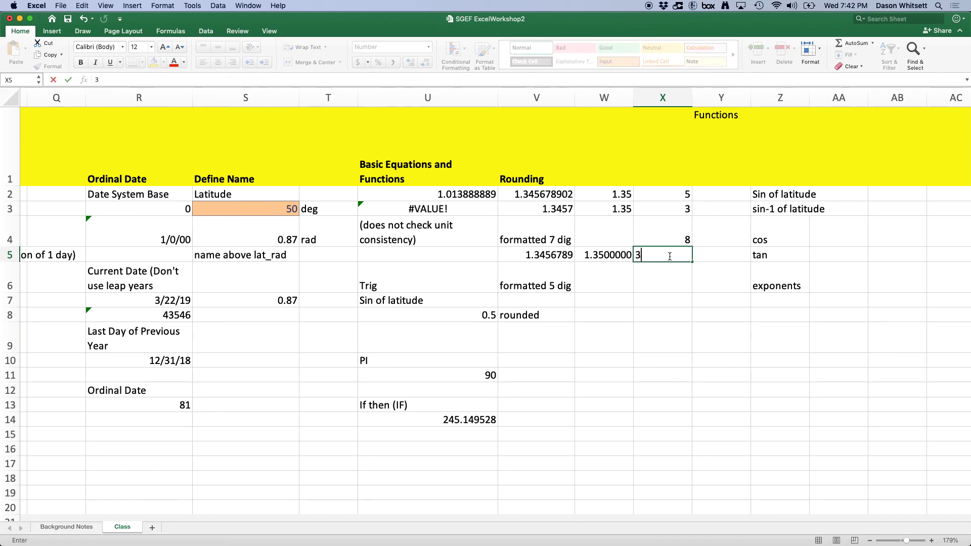
pyautogui.write('*')
pyautogui.press('BackSpace')
pyautogui.press('BackSpace')
pyautogui.write('=')
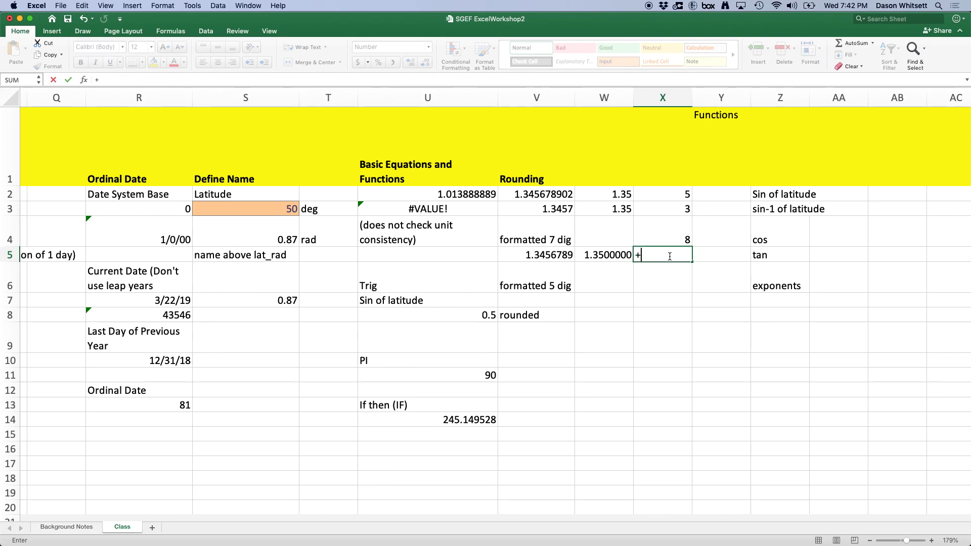
pyautogui.write('3*8')
pyautogui.press('Return')
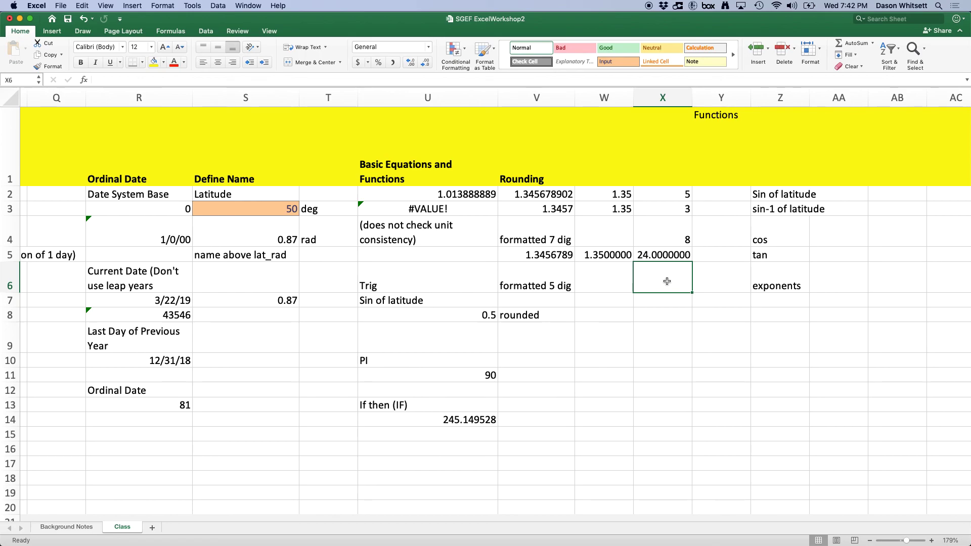
# Enter the division formula =30/2 in cell X6.
pyautogui.write('=3/4')
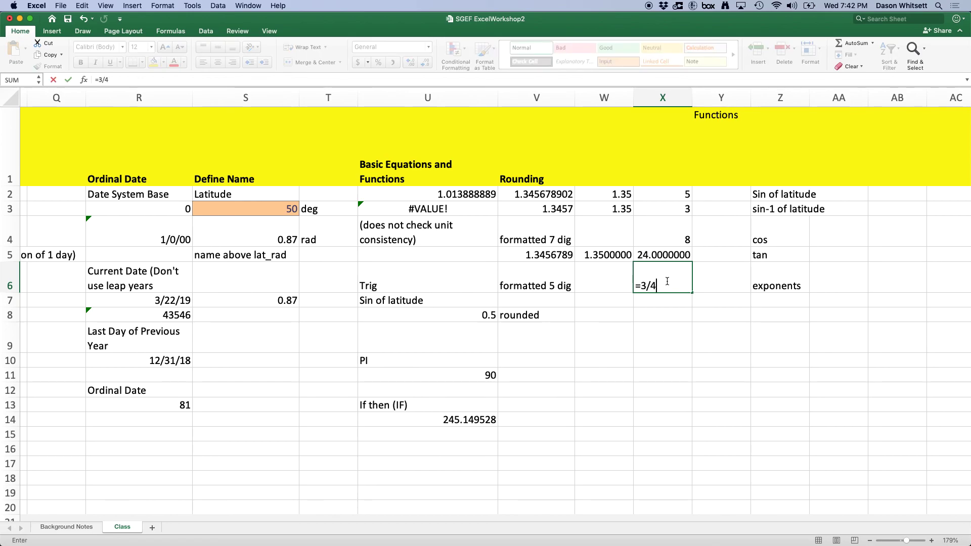
pyautogui.press('BackSpace')
pyautogui.press('BackSpace')
pyautogui.write('0/2')
pyautogui.press('Return')
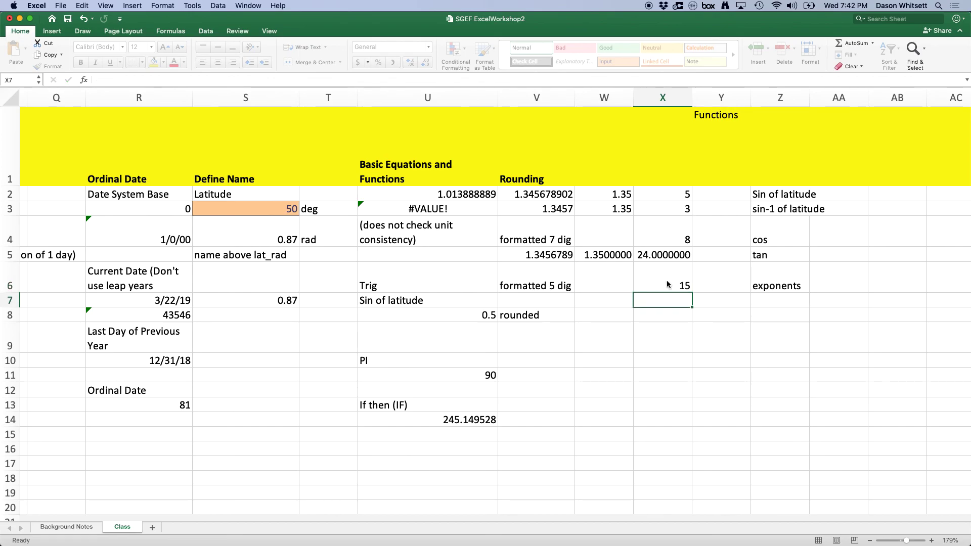
pyautogui.click(683, 329)
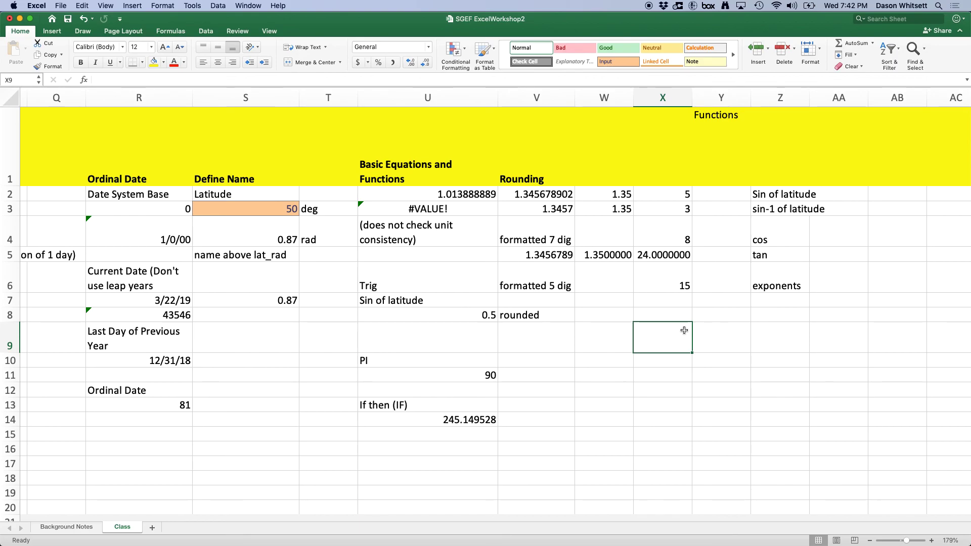
# Enter =4+(3/4) in cell X7, using parentheses to group the division.
pyautogui.click(667, 300)
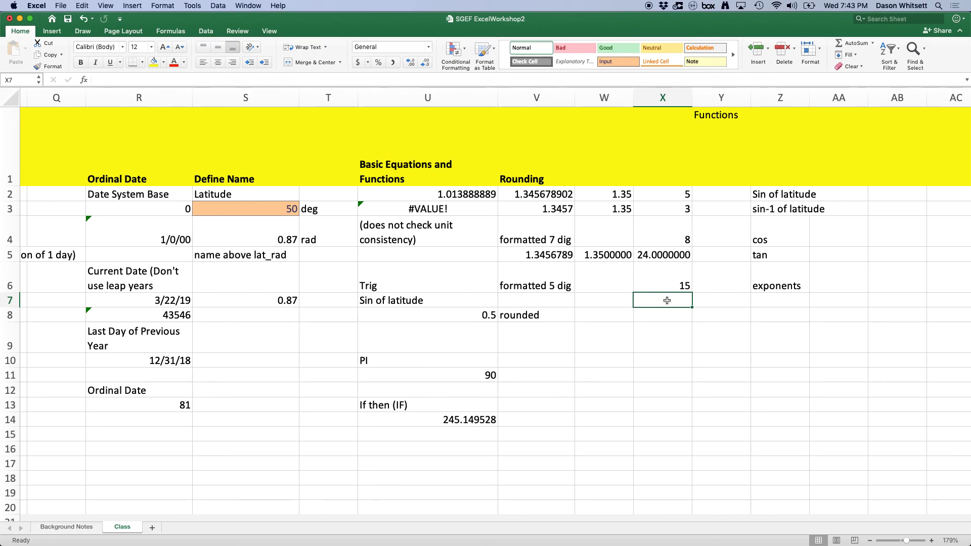
pyautogui.doubleClick(667, 301)
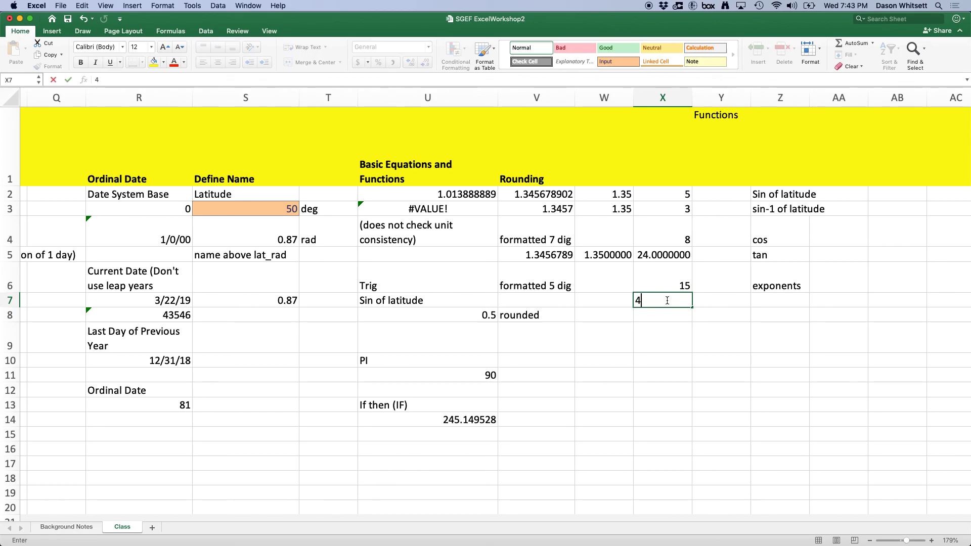
pyautogui.write('=4')
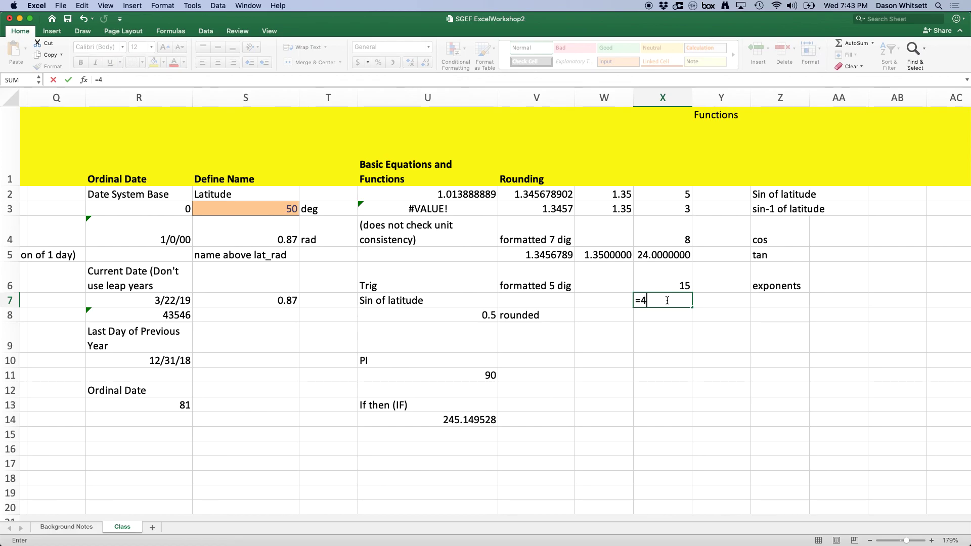
pyautogui.write('+(3/4)')
pyautogui.press('Return')
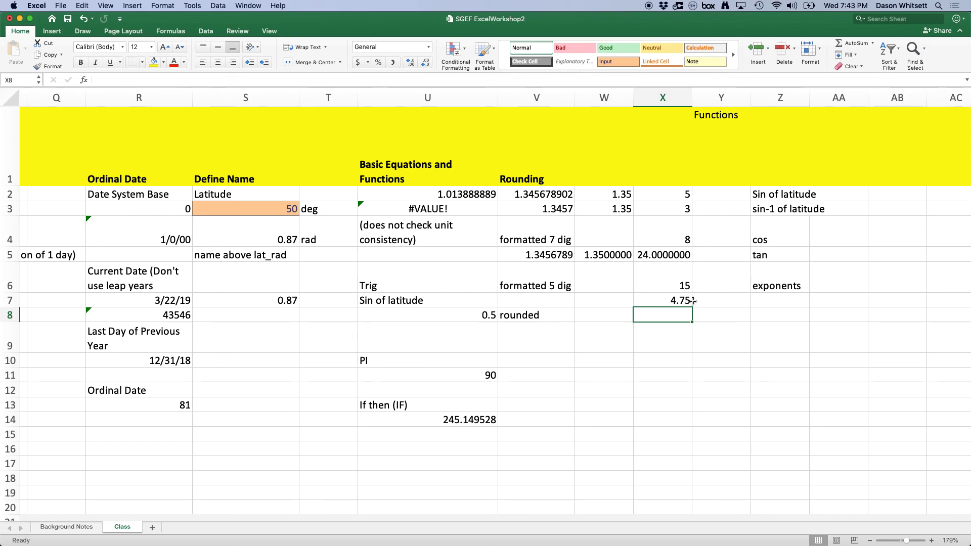
pyautogui.moveTo(659, 353); pyautogui.dragTo(627, 336)
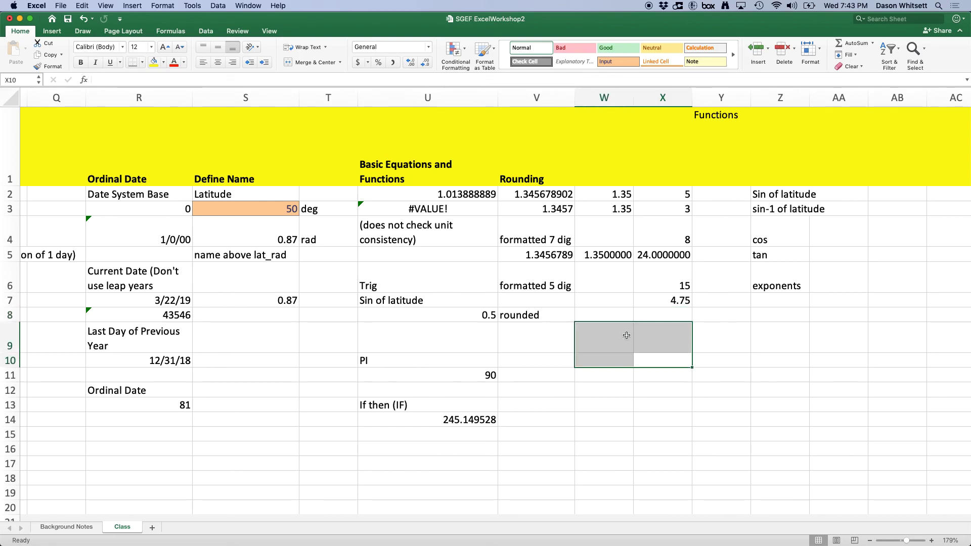
pyautogui.click(749, 355)
# Enter a SIN formula in cell AA2 beside the "Sin of latitude" label, using cell X2 as its argument.
pyautogui.click(793, 194)
pyautogui.click(840, 199)
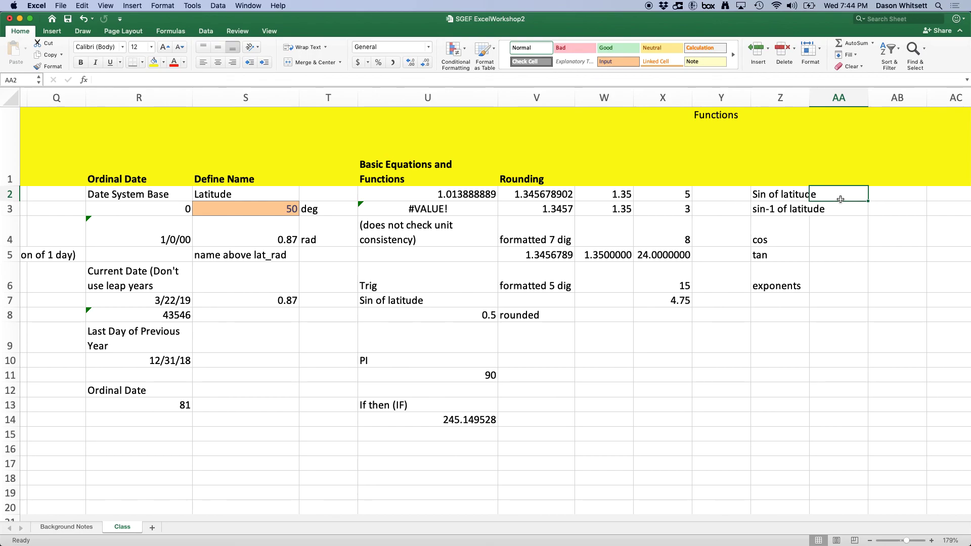
pyautogui.write('=')
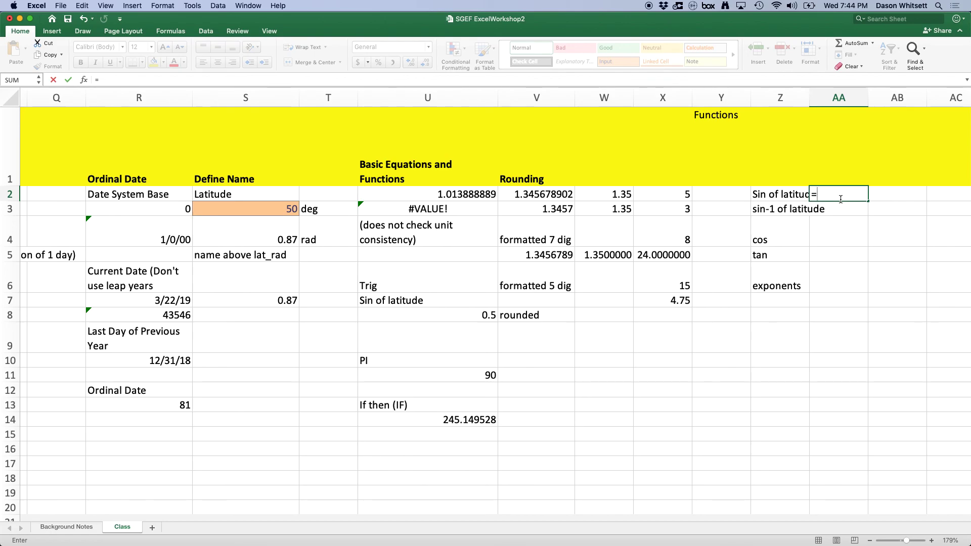
pyautogui.write('sin')
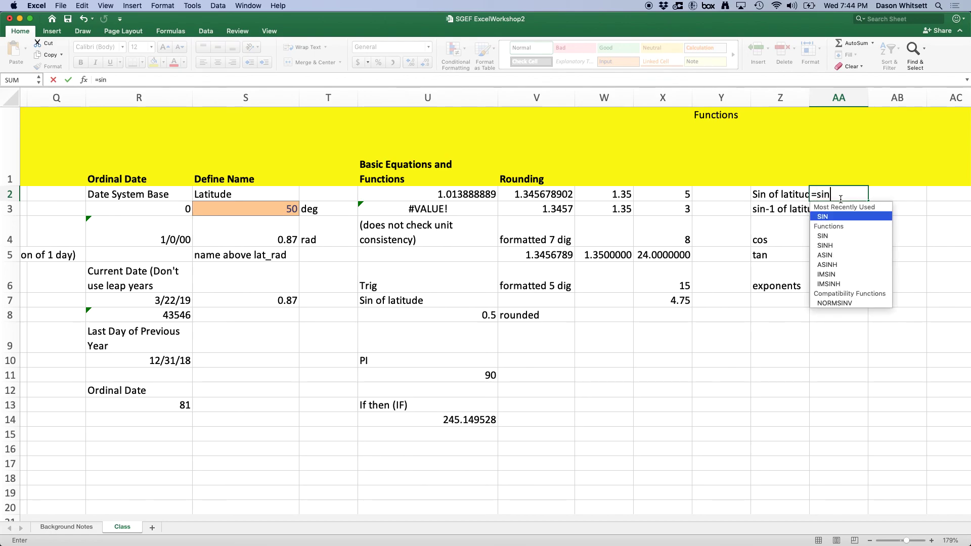
pyautogui.write('(')
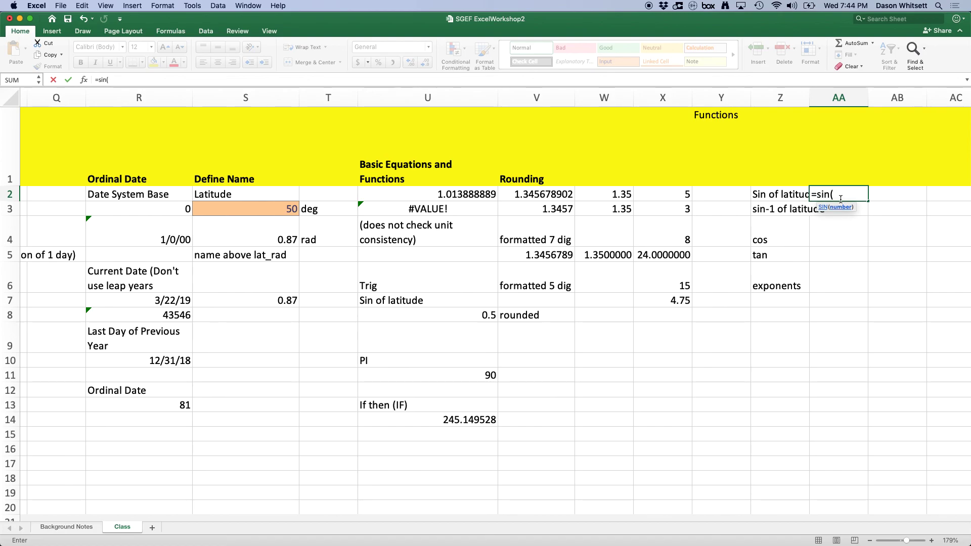
pyautogui.press('BackSpace')
pyautogui.press('BackSpace')
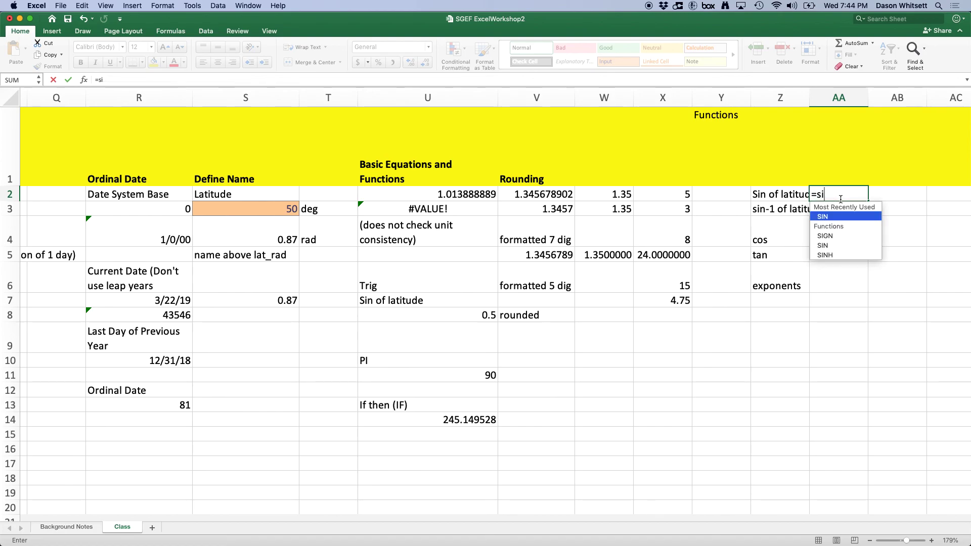
pyautogui.doubleClick(831, 218)
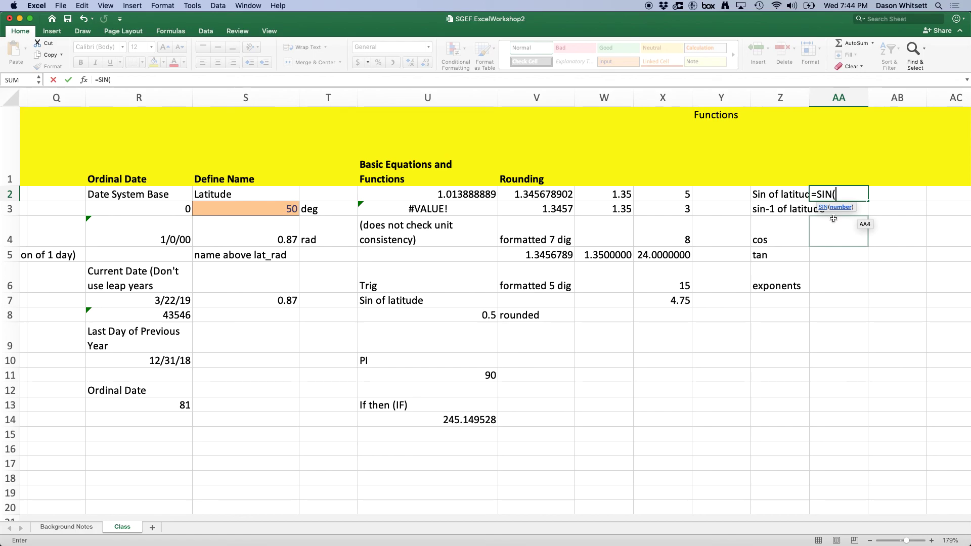
pyautogui.click(686, 195)
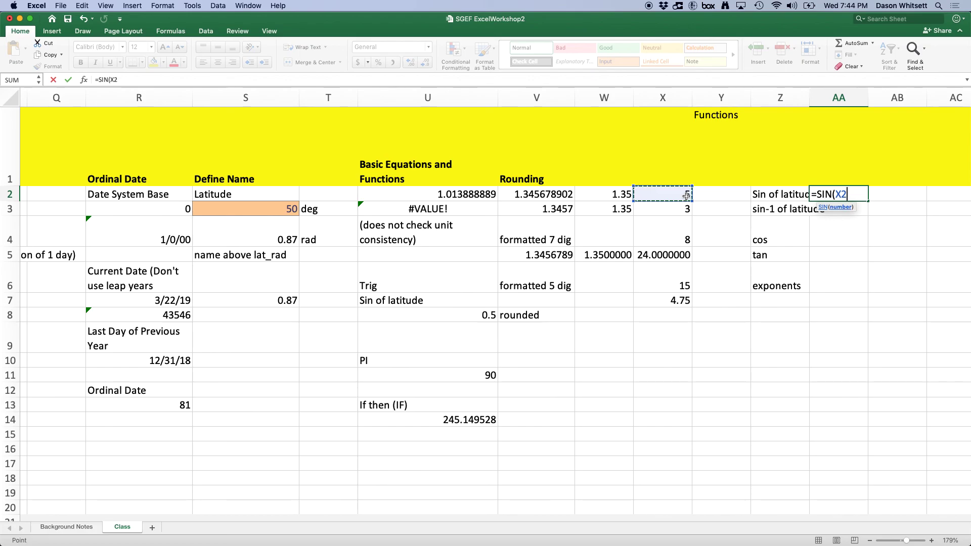
pyautogui.write(')')
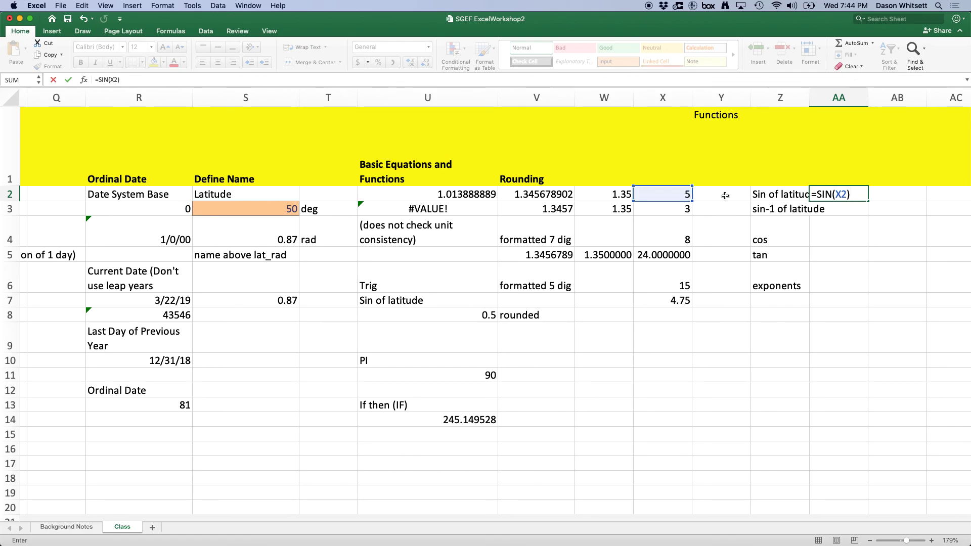
pyautogui.press('Return')
# Replace the argument of the SIN formula in cell AA2 with the named range lat_rad2.
pyautogui.click(834, 197)
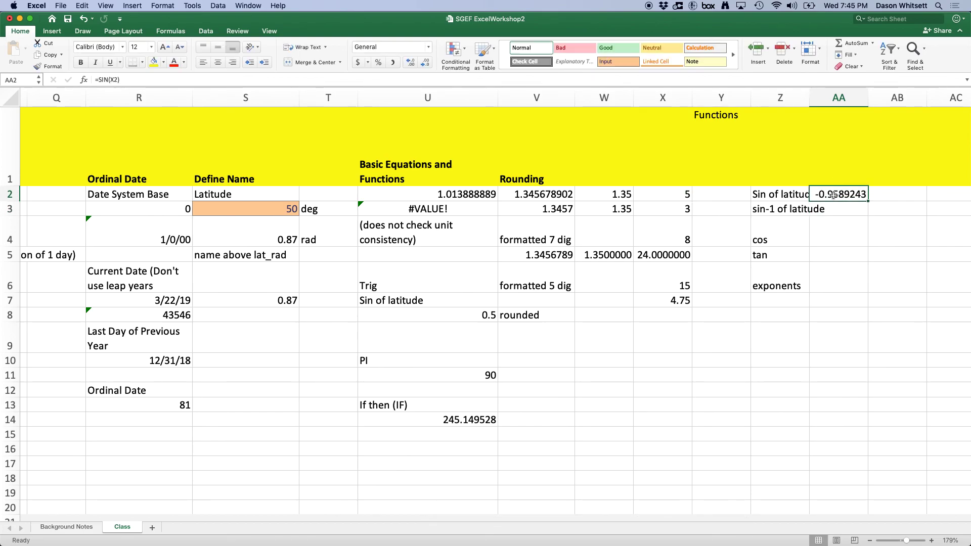
pyautogui.click(118, 80)
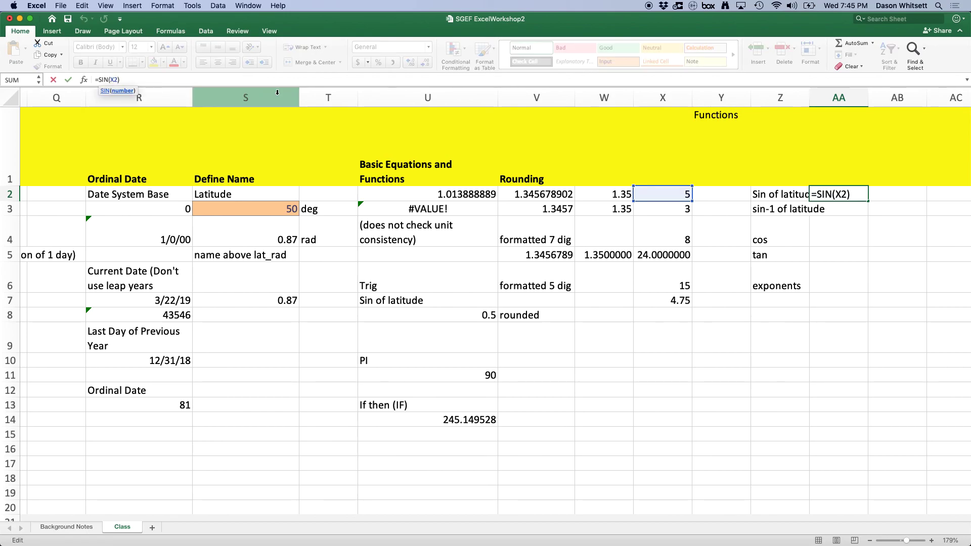
pyautogui.press('BackSpace')
pyautogui.press('BackSpace')
pyautogui.write('la')
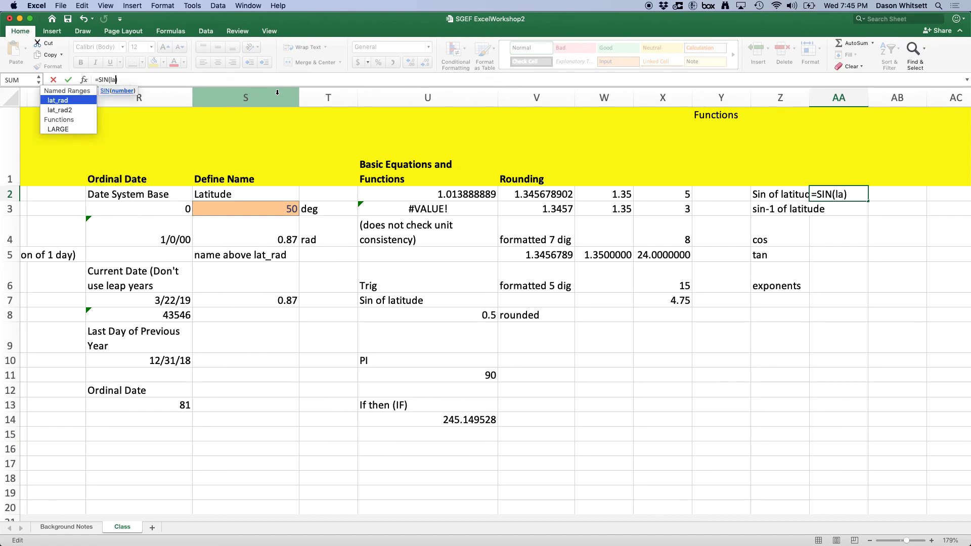
pyautogui.write('t_rad')
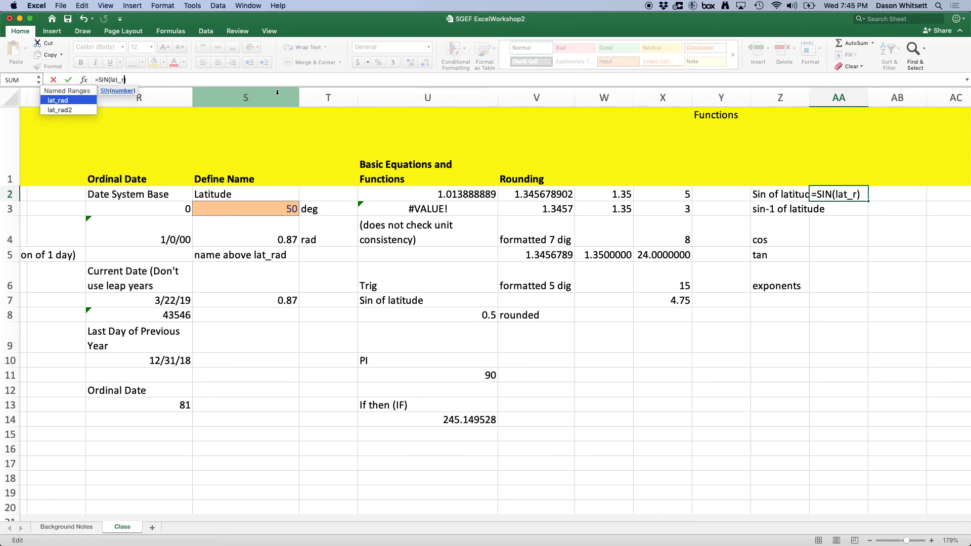
pyautogui.write('2')
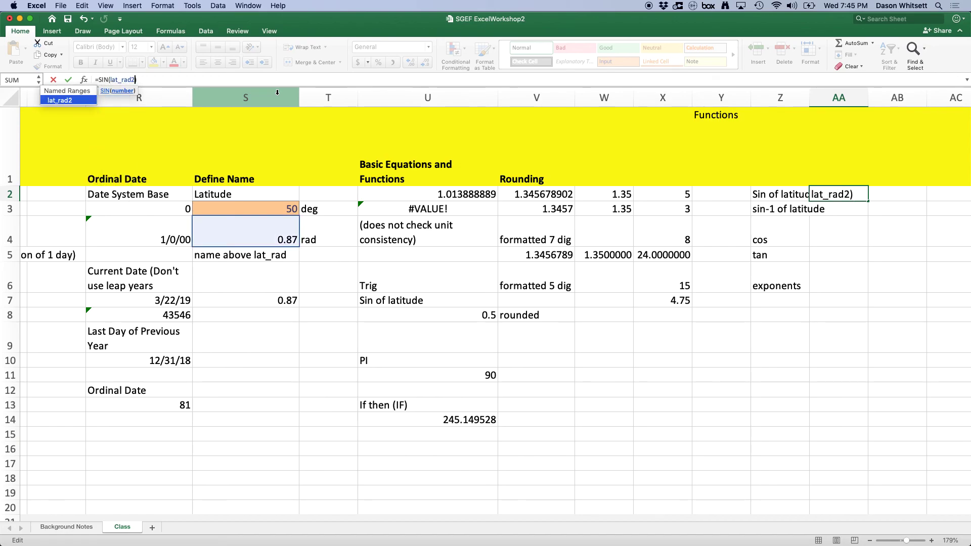
pyautogui.press('Return')
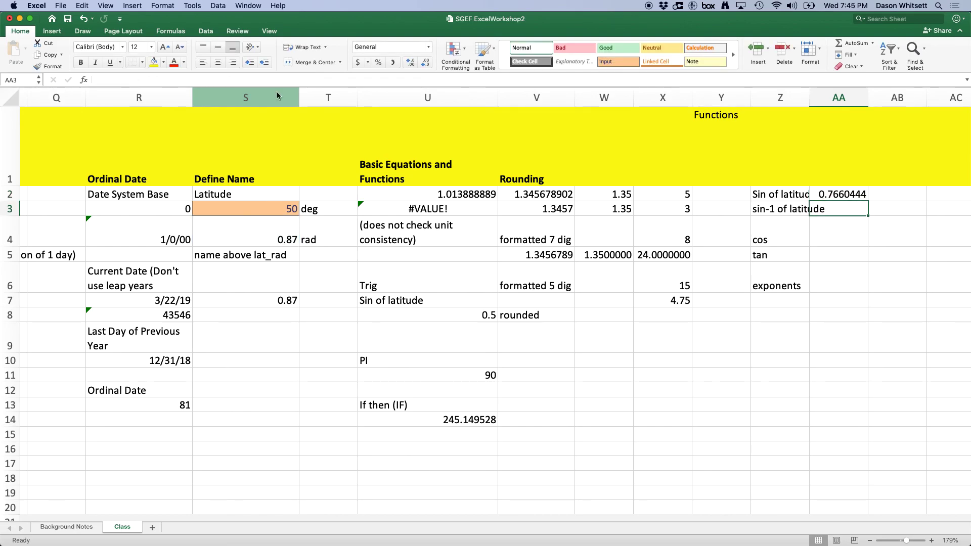
# Format cell AA2 as Number with two decimal places.
pyautogui.click(847, 197)
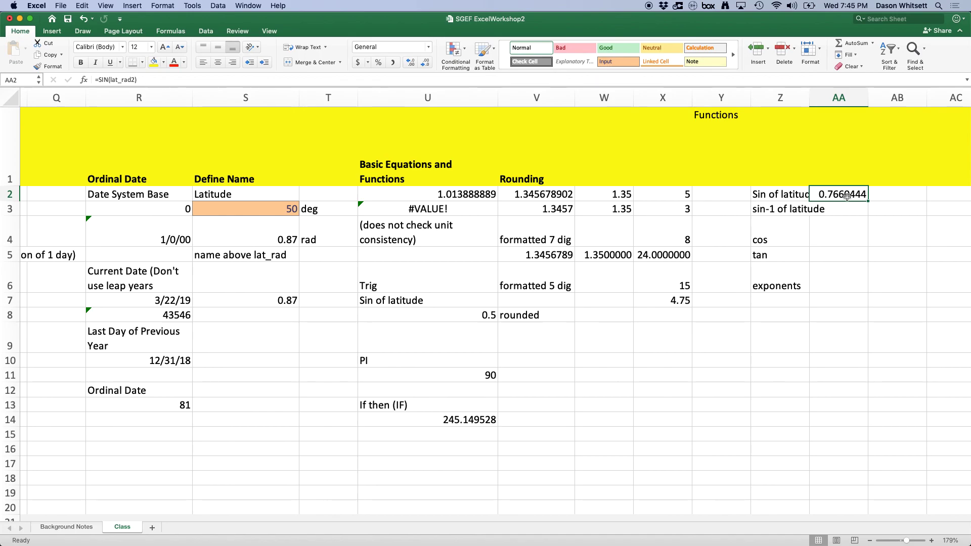
pyautogui.press('super+1')
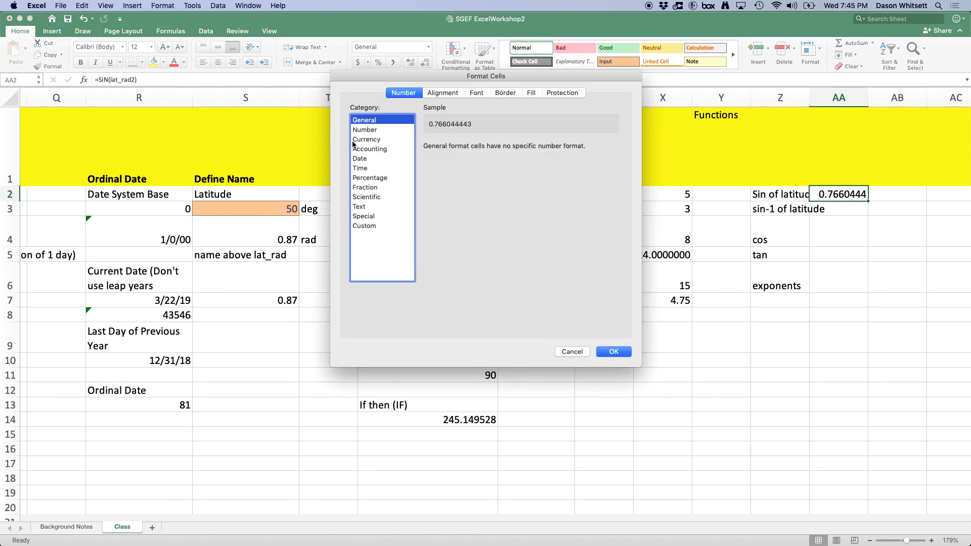
pyautogui.click(362, 131)
pyautogui.doubleClick(483, 147)
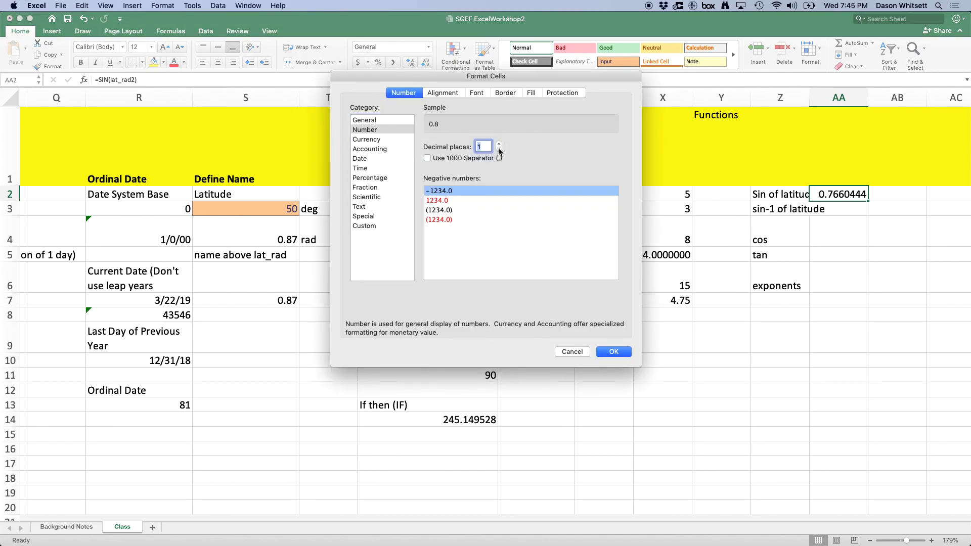
pyautogui.click(614, 352)
pyautogui.click(898, 278)
pyautogui.click(853, 209)
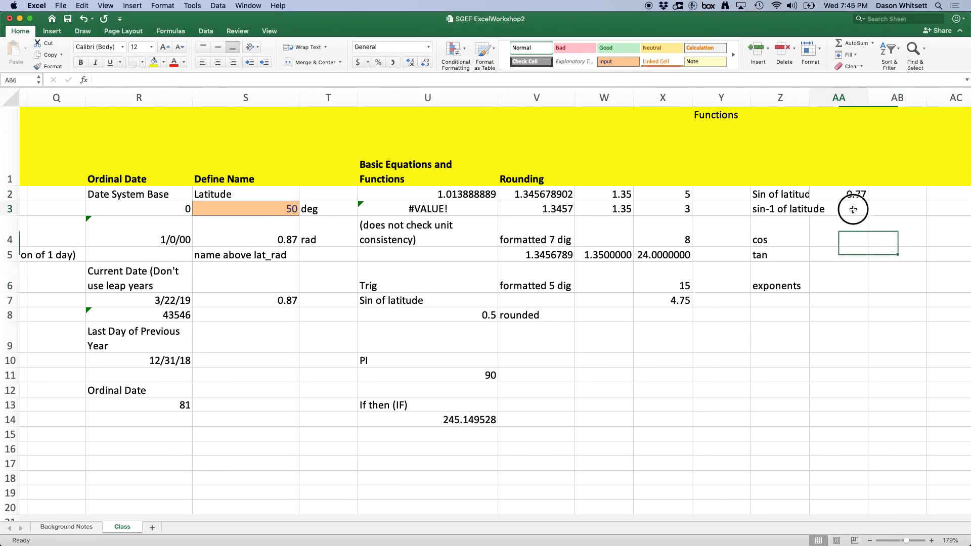
pyautogui.click(864, 195)
# Enter the inverse sine formula =ASIN(lat_rad2) in cell AA3.
pyautogui.click(847, 210)
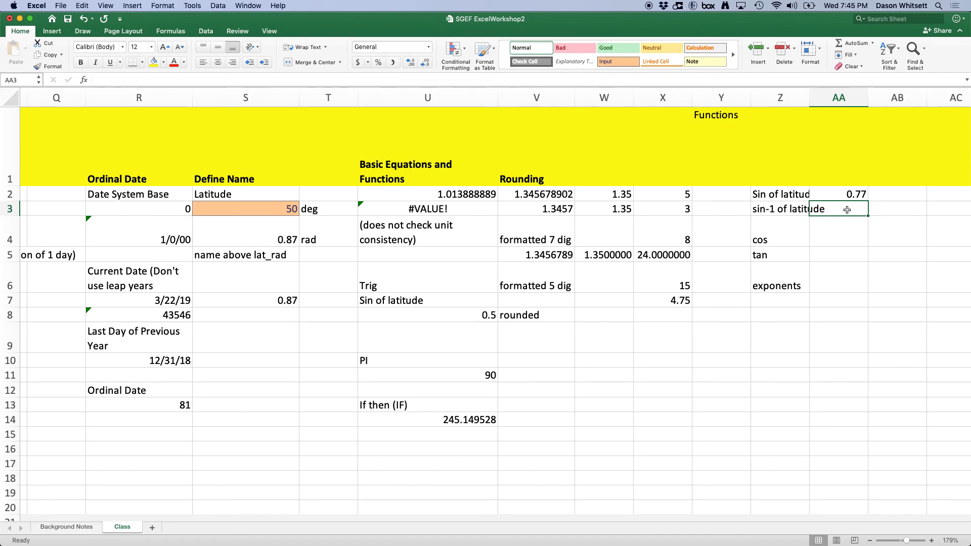
pyautogui.write('=')
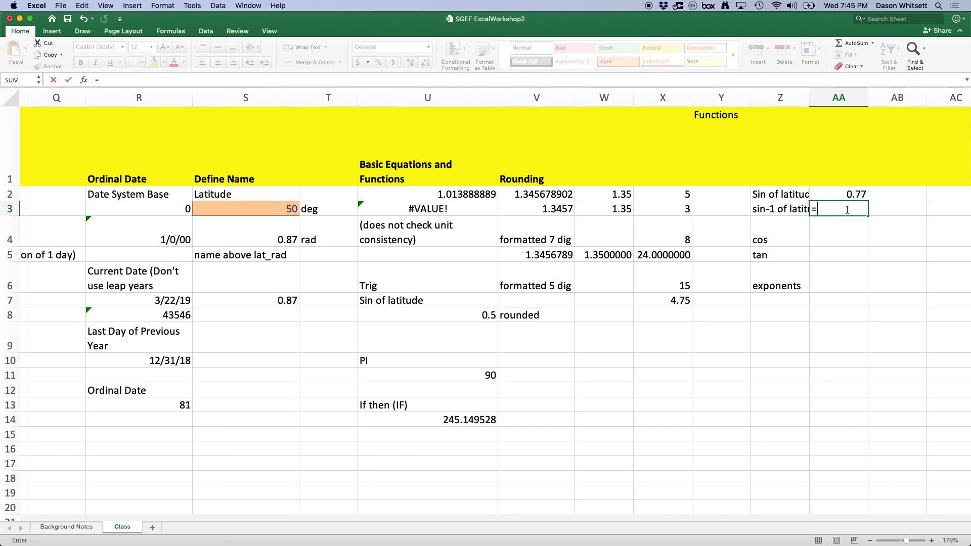
pyautogui.write('asin(la')
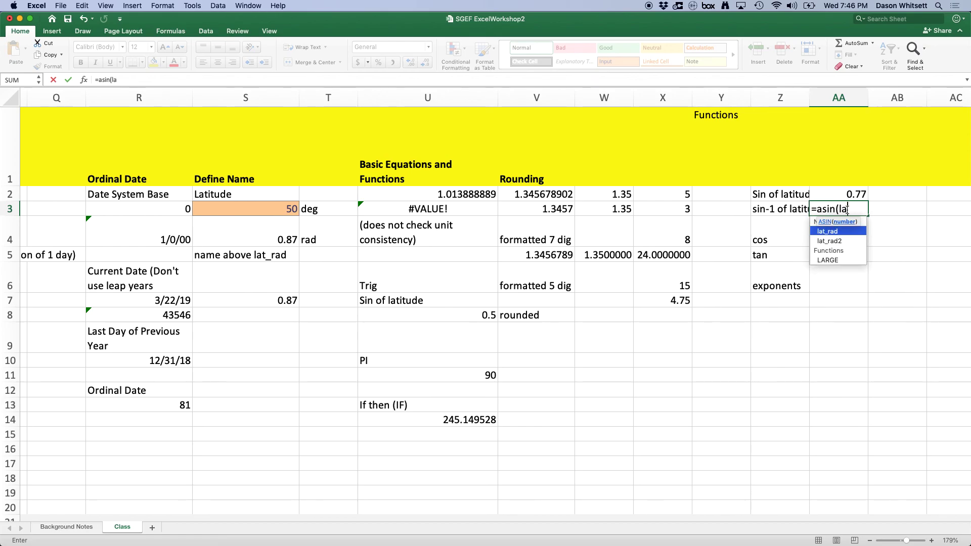
pyautogui.doubleClick(854, 241)
pyautogui.write(')')
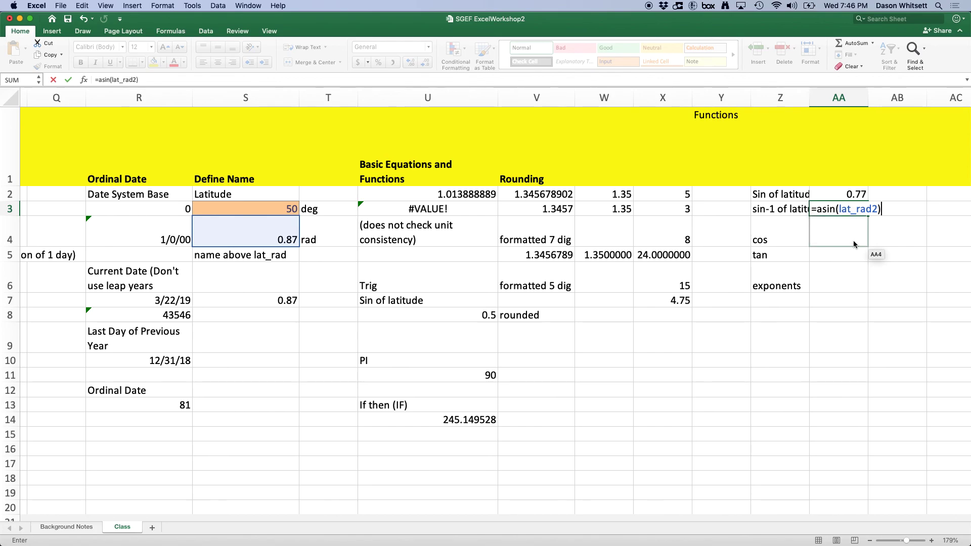
pyautogui.press('Return')
# Reduce the displayed decimals of the inverse sine result in cell AA3 to two places.
pyautogui.click(848, 209)
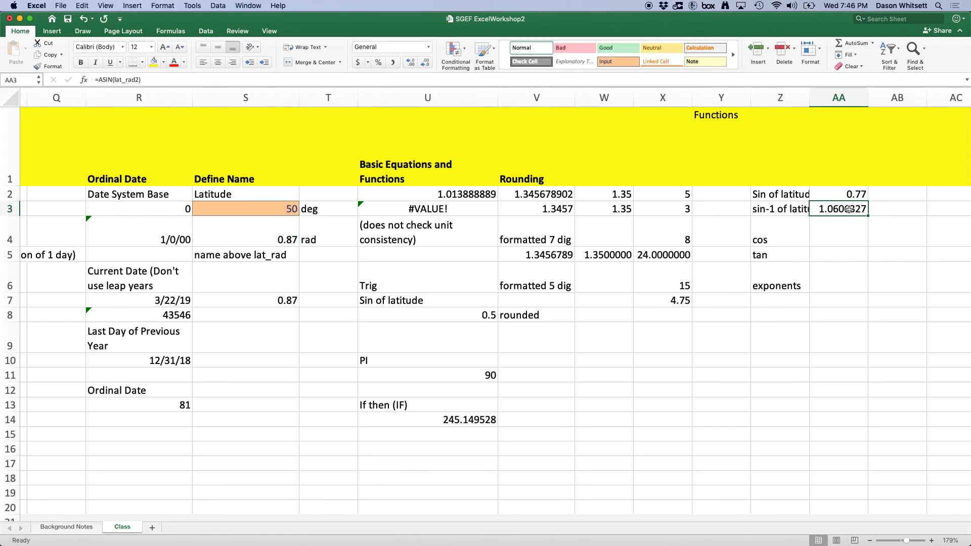
pyautogui.click(412, 63)
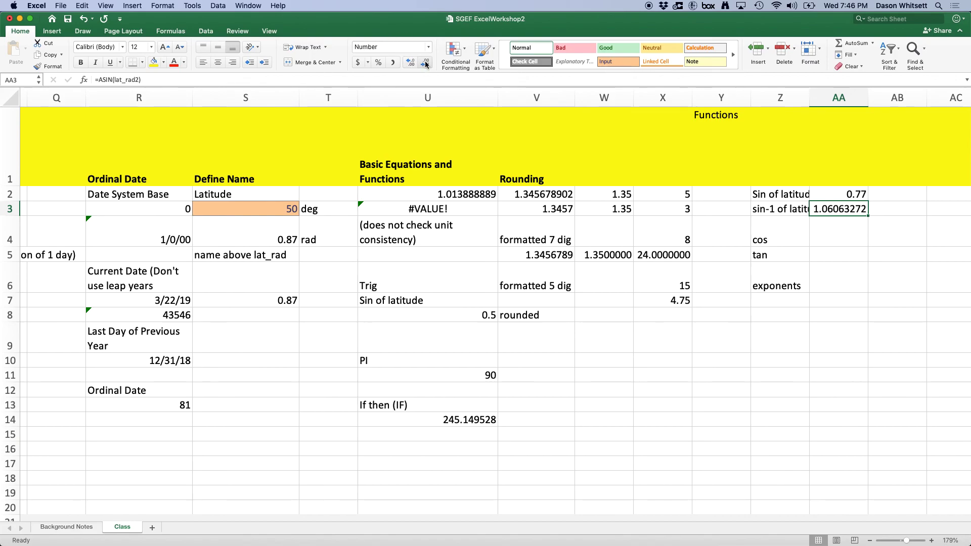
pyautogui.click(426, 64)
pyautogui.click(426, 63)
pyautogui.click(426, 63)
pyautogui.click(426, 64)
pyautogui.click(426, 64)
pyautogui.click(426, 64)
pyautogui.click(851, 267)
# Enter the cosine formula =COS(lat_rad2) in cell AA4.
pyautogui.click(835, 234)
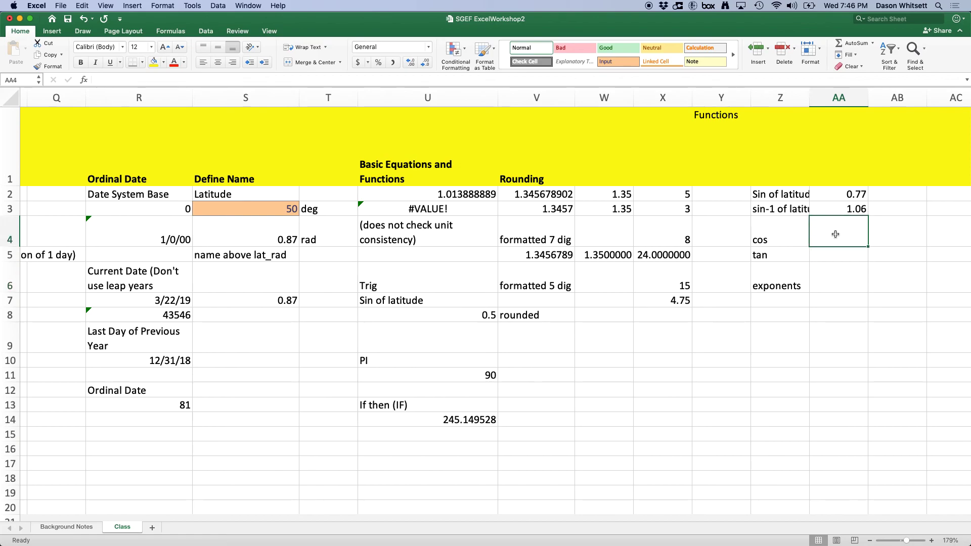
pyautogui.write('=soc')
pyautogui.press('BackSpace')
pyautogui.press('BackSpace')
pyautogui.press('BackSpace')
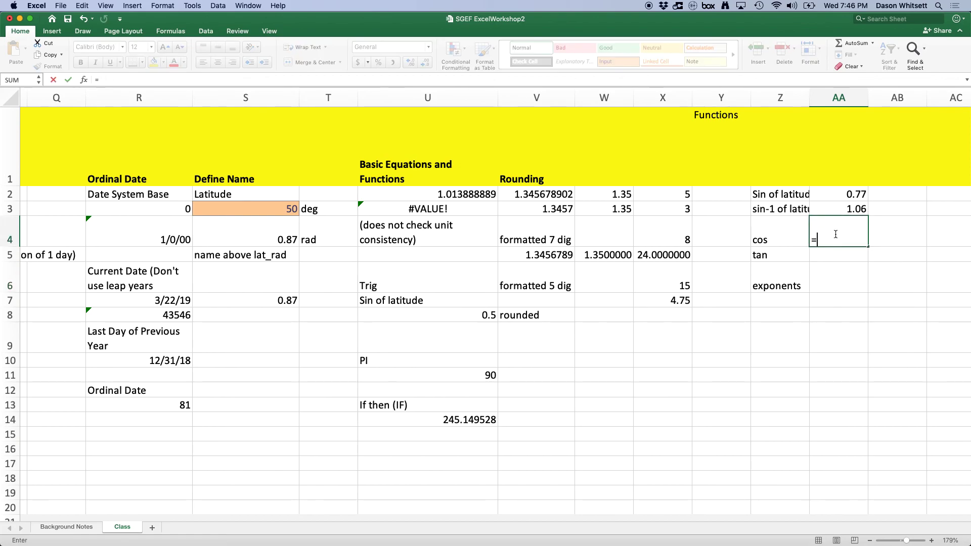
pyautogui.write('cos(')
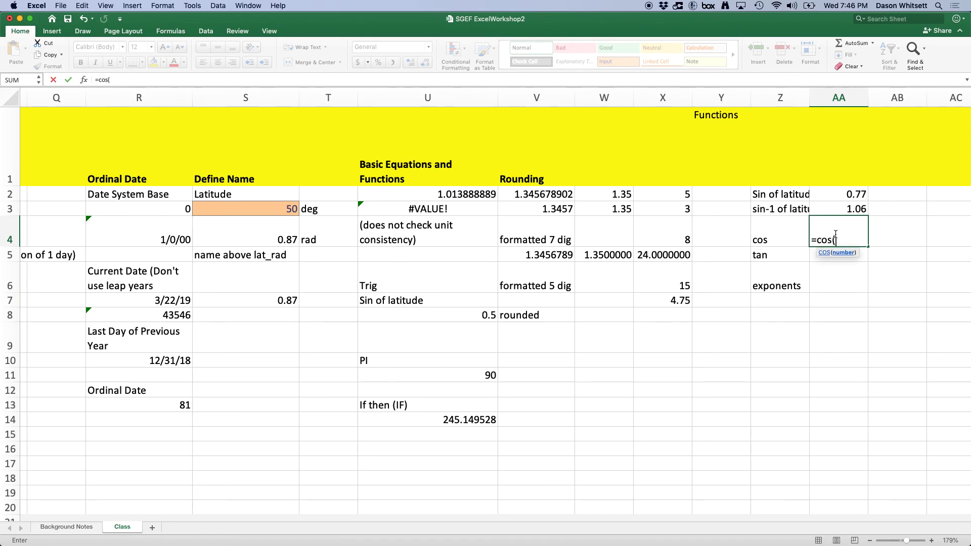
pyautogui.write('lat')
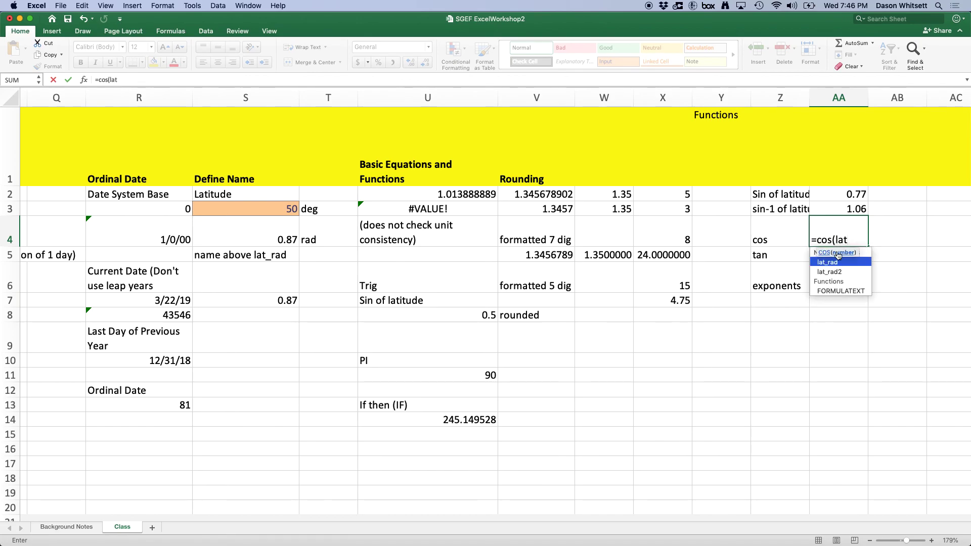
pyautogui.press('Tab')
pyautogui.write(')')
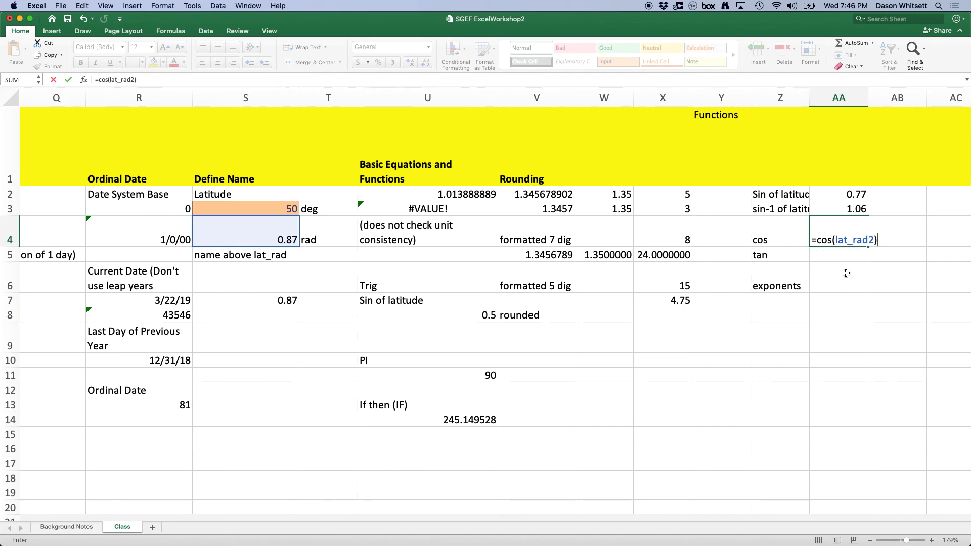
pyautogui.press('Return')
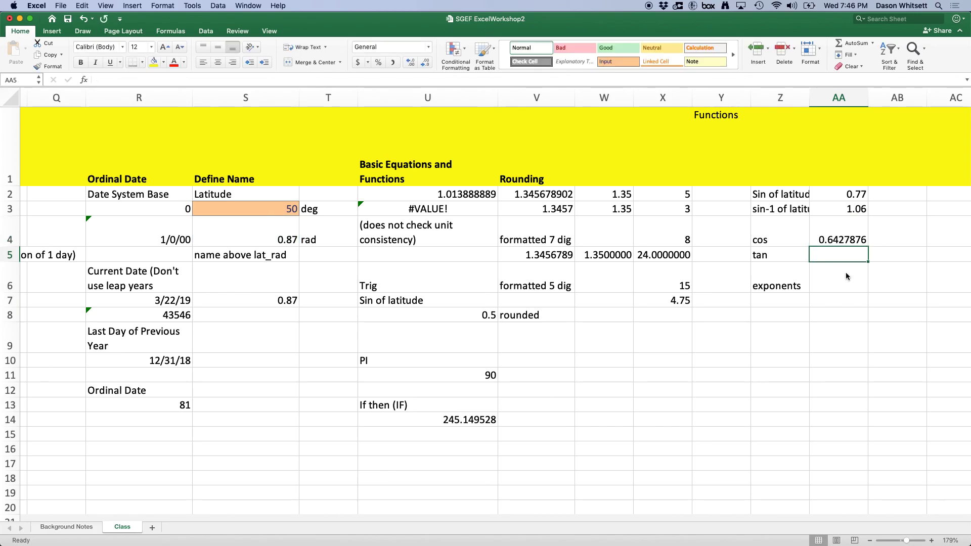
# Enter the tangent formula =TAN(lat_rad2) in cell AA5.
pyautogui.scroll(-1, 847, 276)
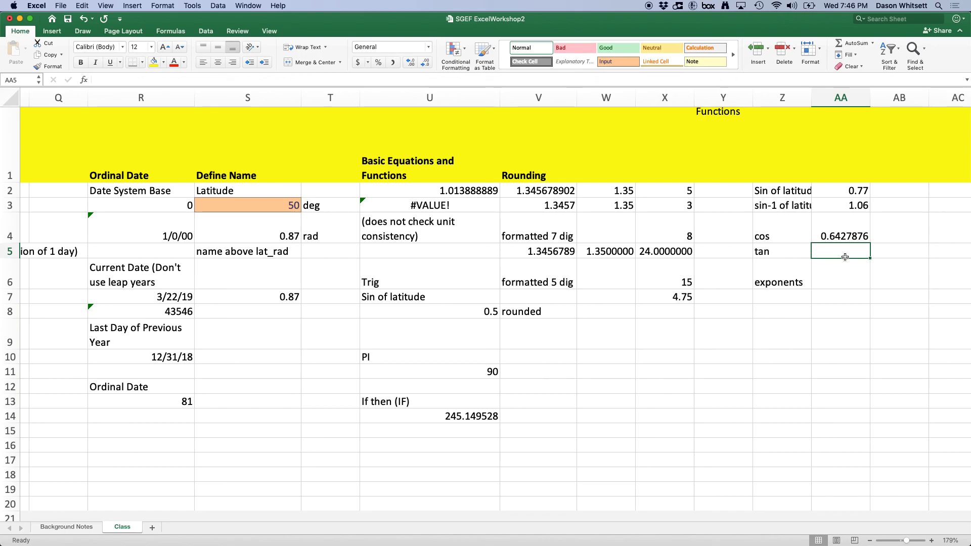
pyautogui.write('=tan')
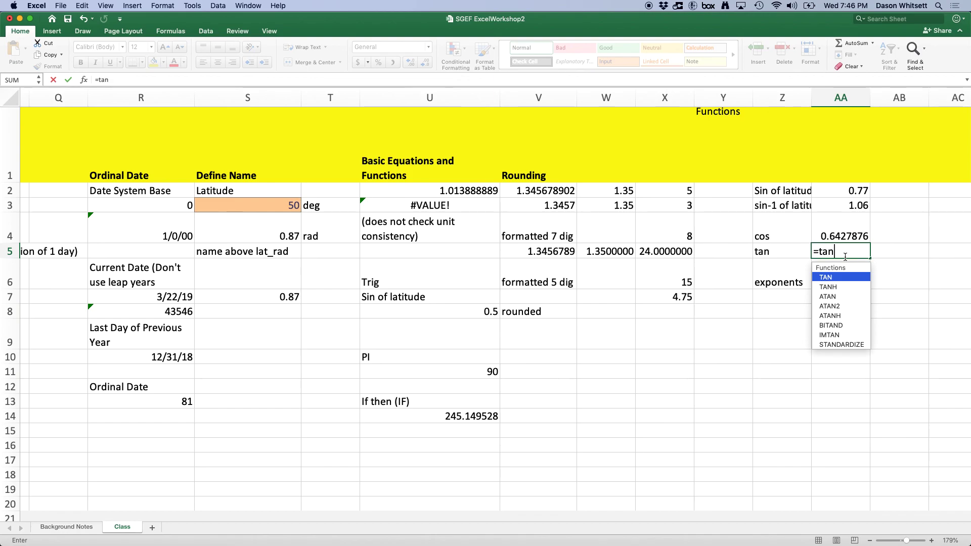
pyautogui.write('(lat')
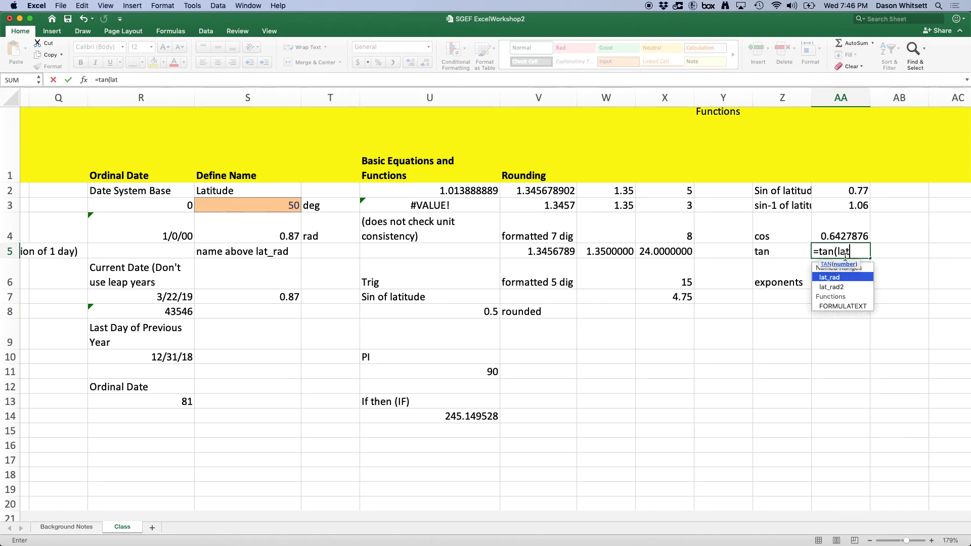
pyautogui.doubleClick(846, 288)
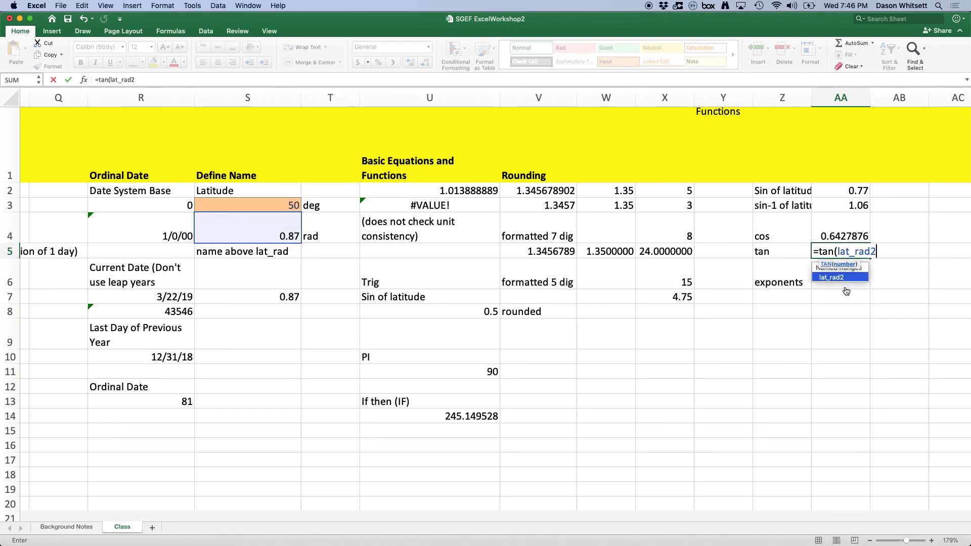
pyautogui.write(')')
pyautogui.press('Return')
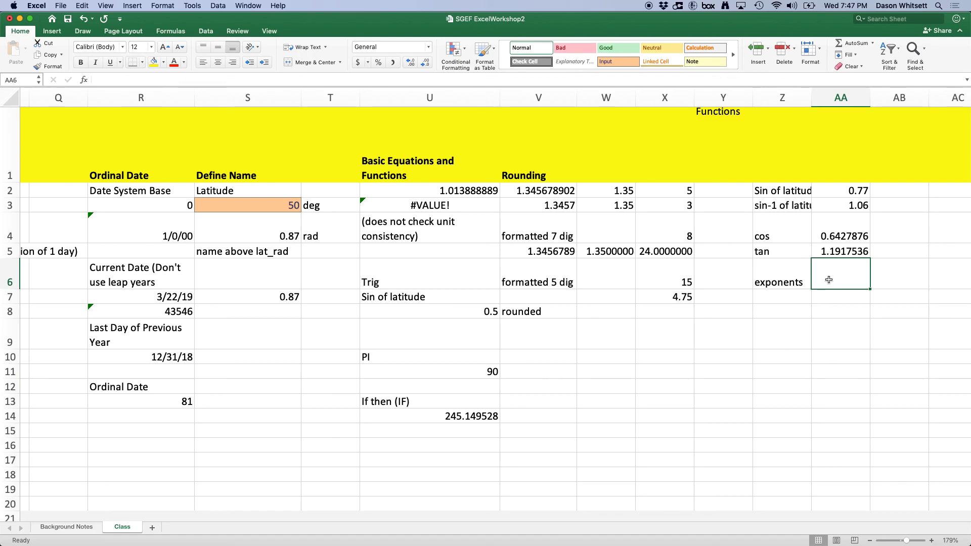
# Enter the exponent formula =POWER(X6,2) in cell AA6.
pyautogui.write('=po')
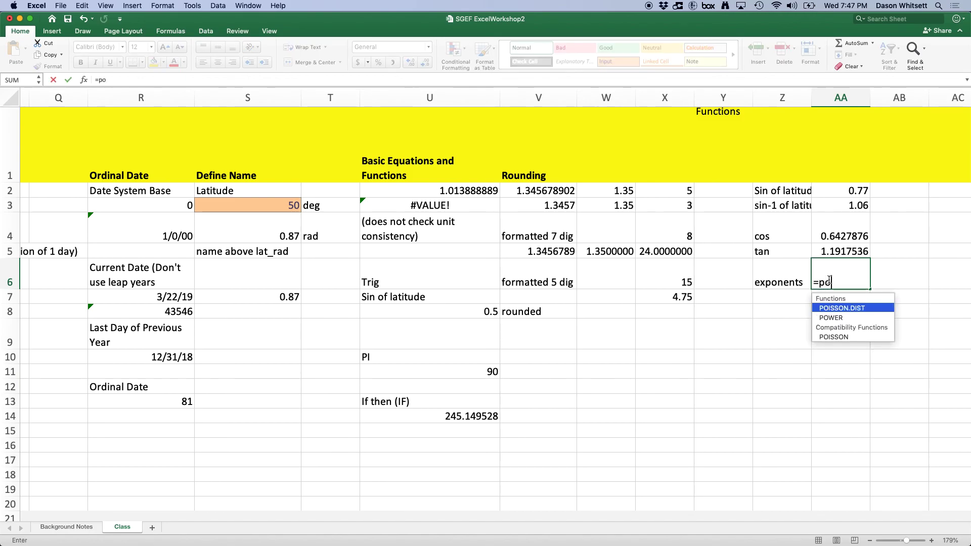
pyautogui.doubleClick(831, 318)
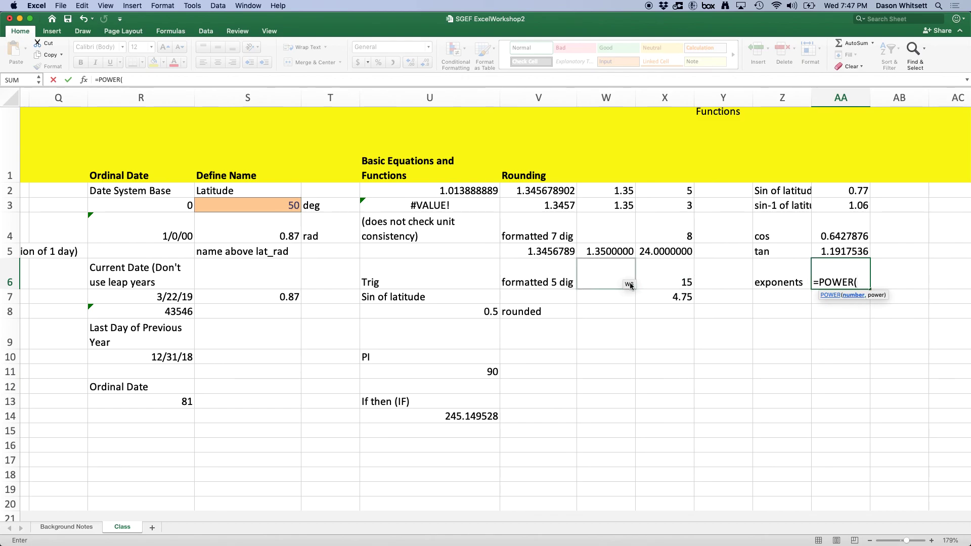
pyautogui.click(657, 285)
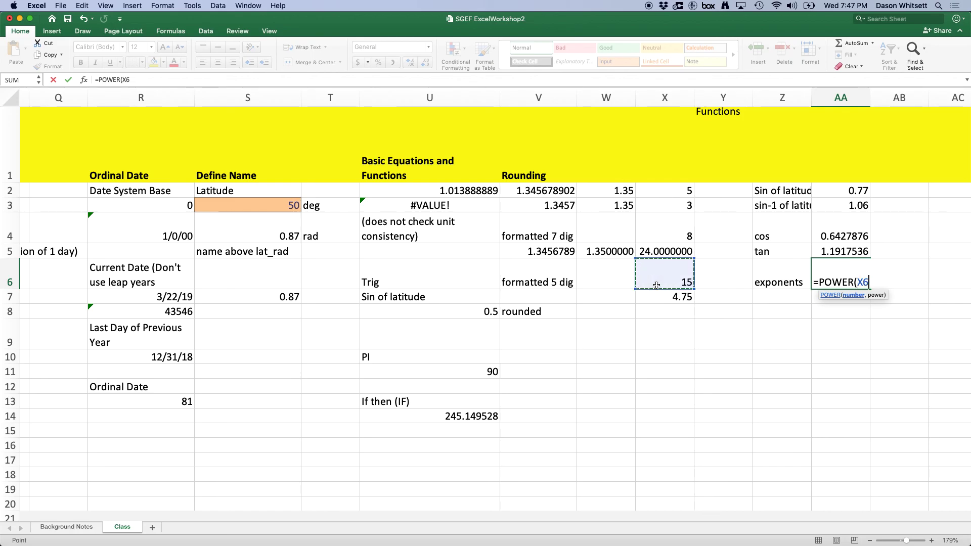
pyautogui.write(',')
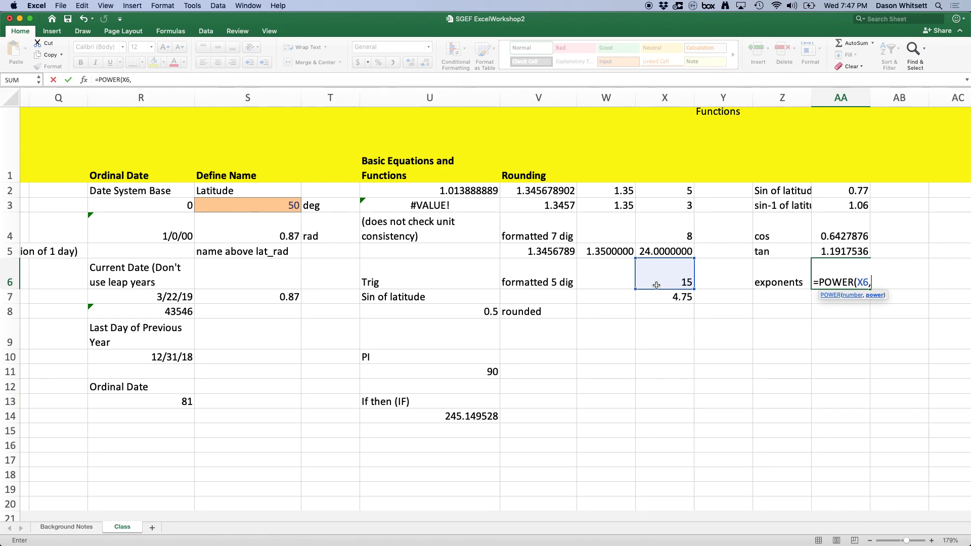
pyautogui.write('2)')
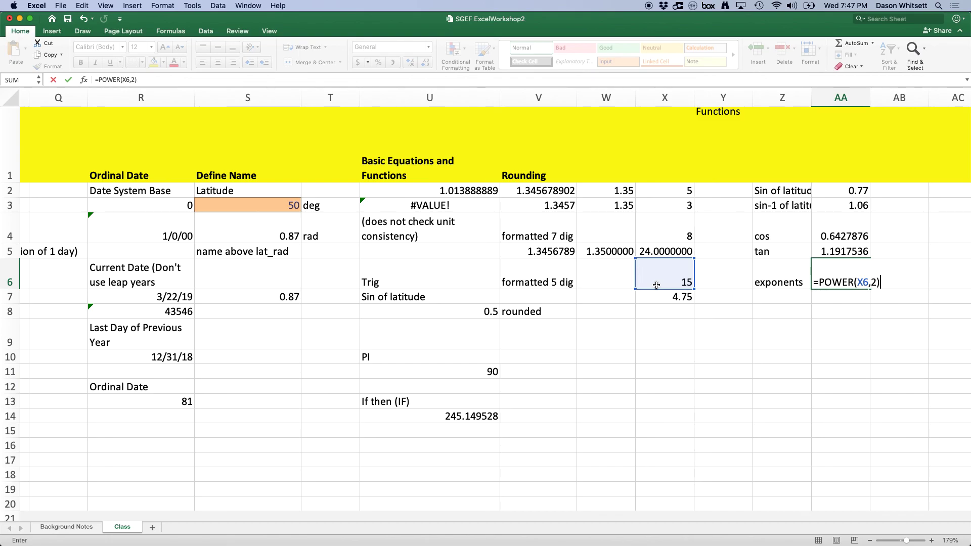
pyautogui.press('Return')
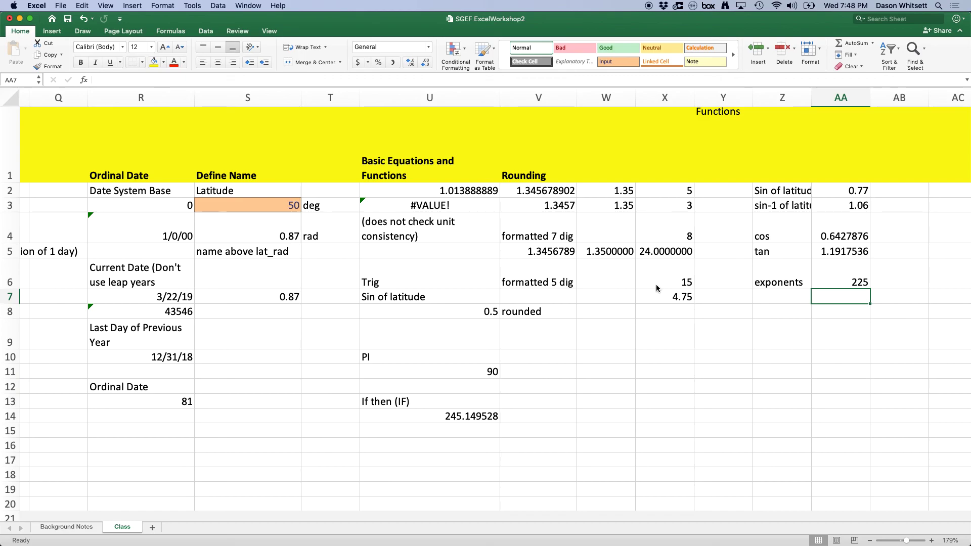
# Examine the existing Trig, PI and If then entries in column U, including the IF formula in cell U14.
pyautogui.click(807, 347)
pyautogui.hscroll(-1, 807, 348)
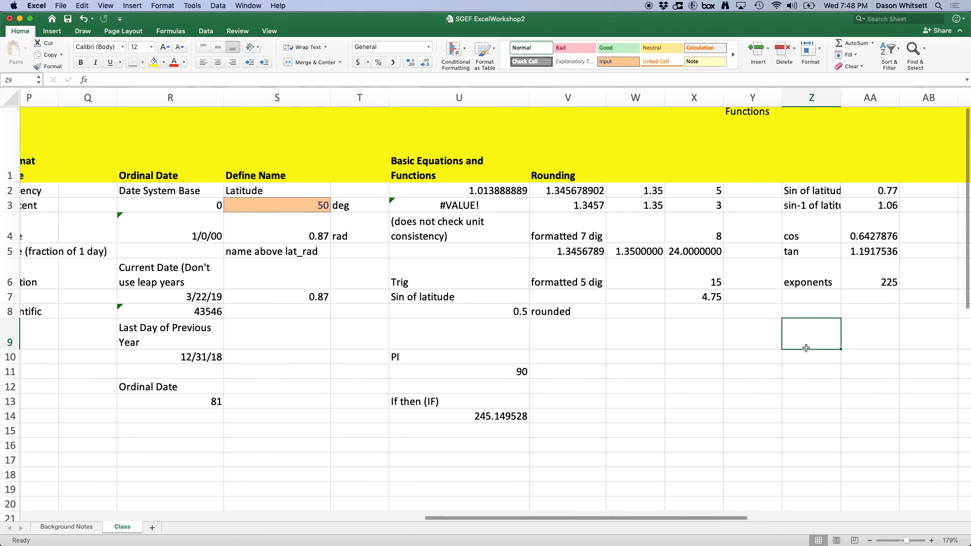
pyautogui.hscroll(8, 804, 345)
pyautogui.hscroll(-4, 804, 345)
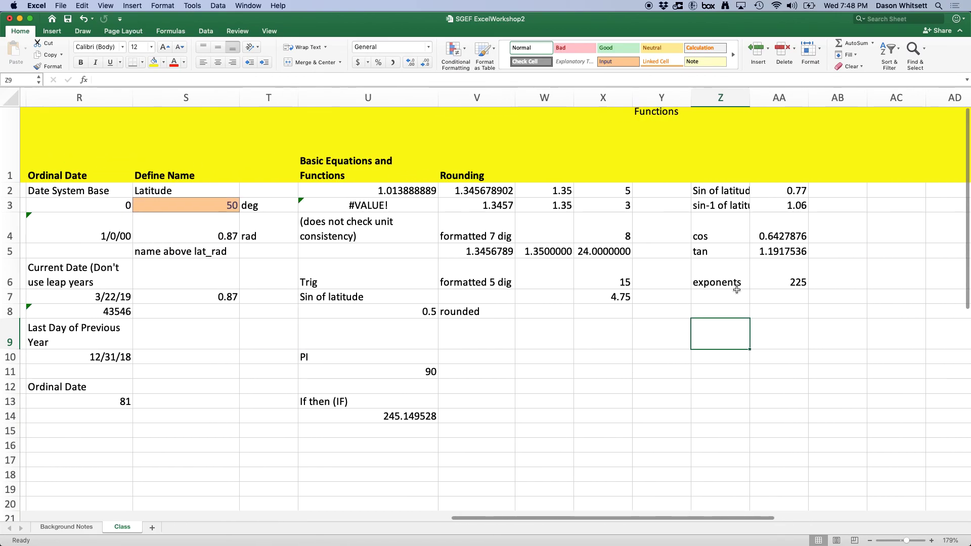
pyautogui.click(774, 297)
pyautogui.click(720, 297)
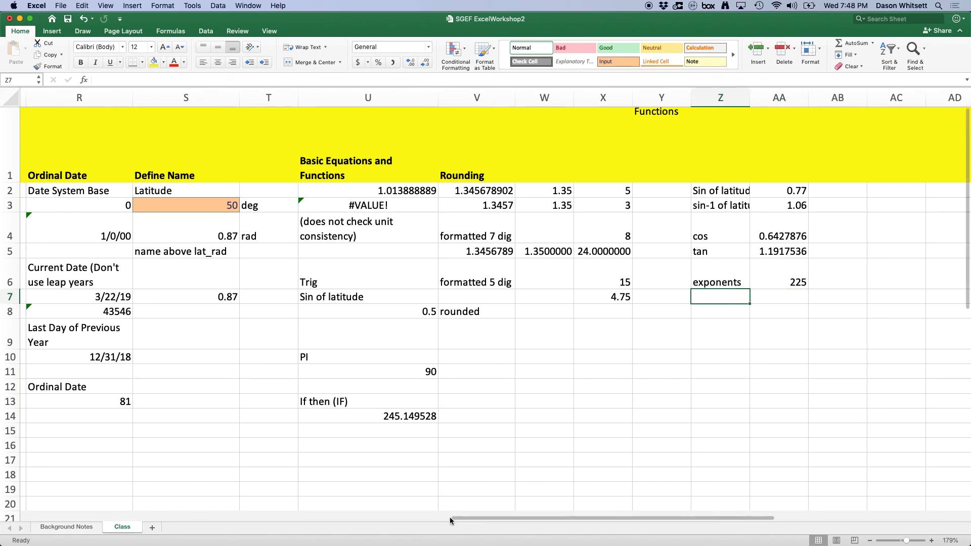
pyautogui.click(386, 416)
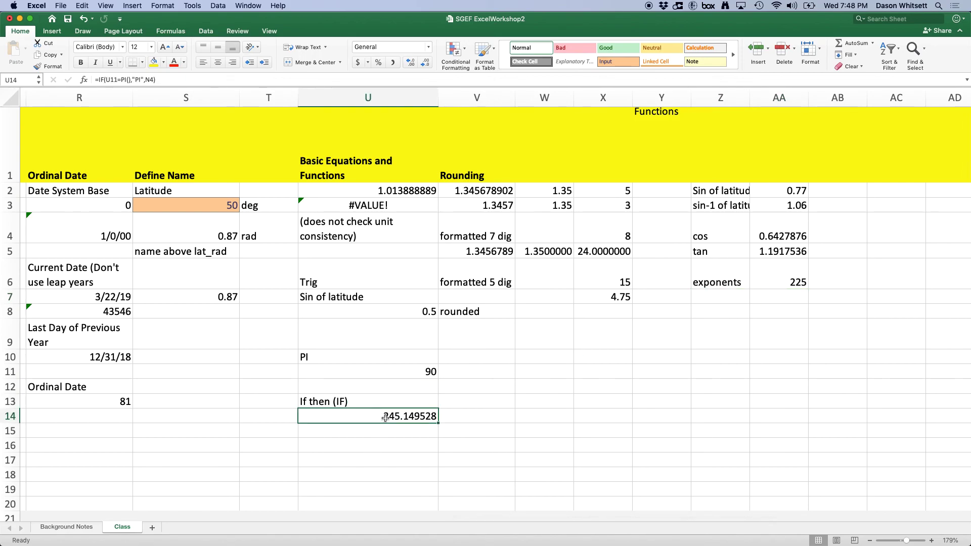
pyautogui.click(370, 397)
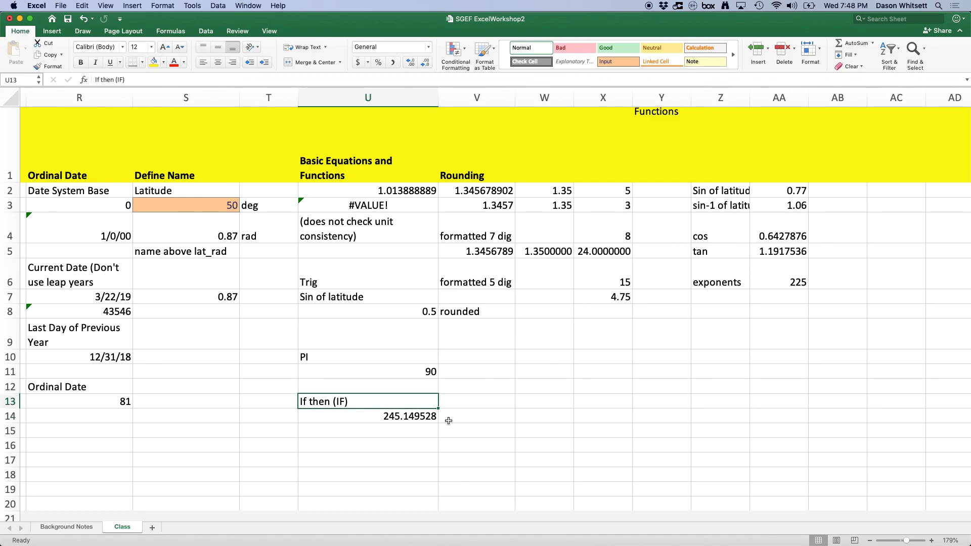
pyautogui.click(400, 414)
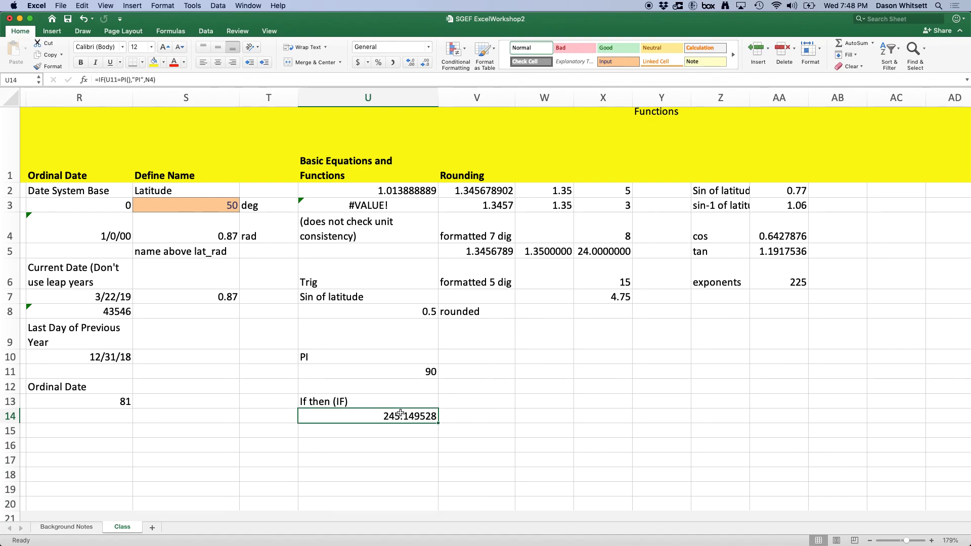
pyautogui.click(539, 440)
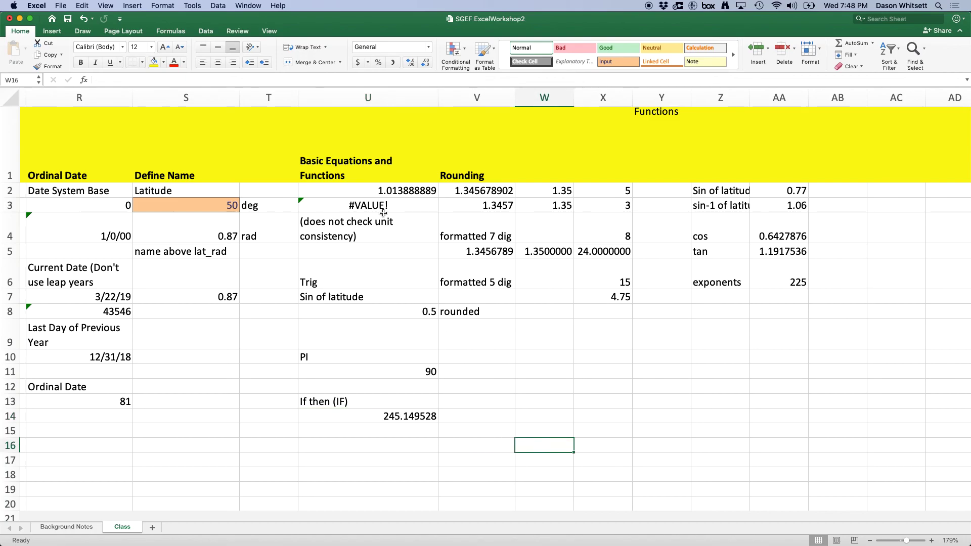
pyautogui.click(383, 284)
pyautogui.click(378, 296)
pyautogui.hscroll(2, 378, 297)
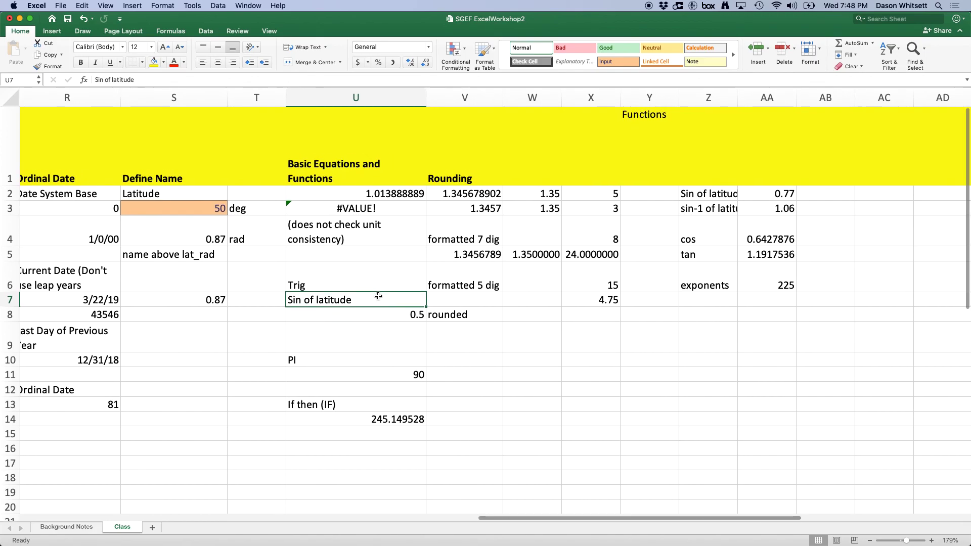
pyautogui.click(360, 358)
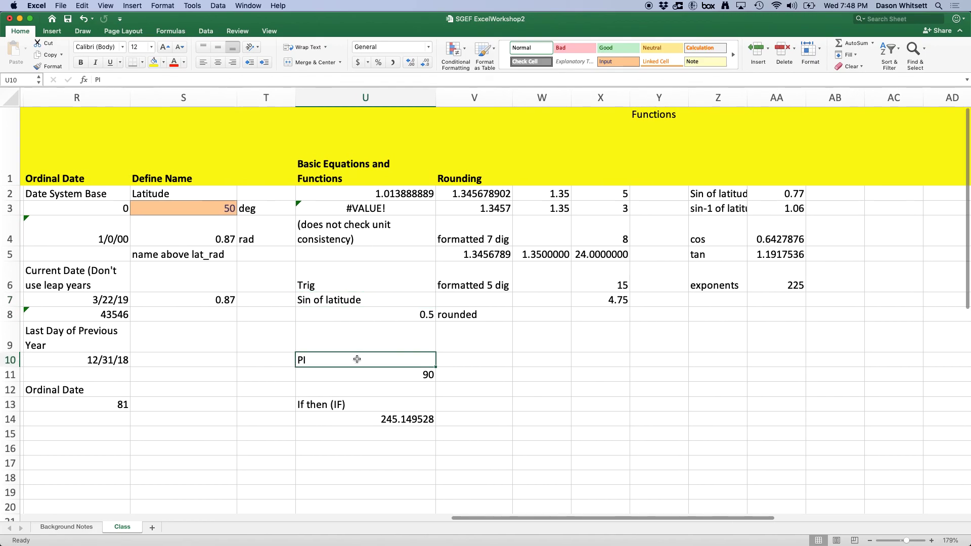
pyautogui.click(381, 377)
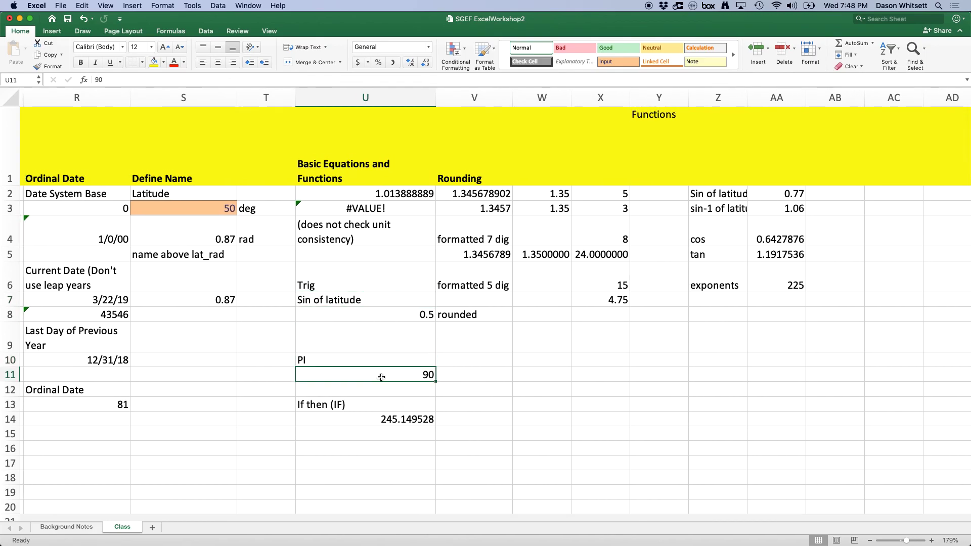
pyautogui.click(422, 392)
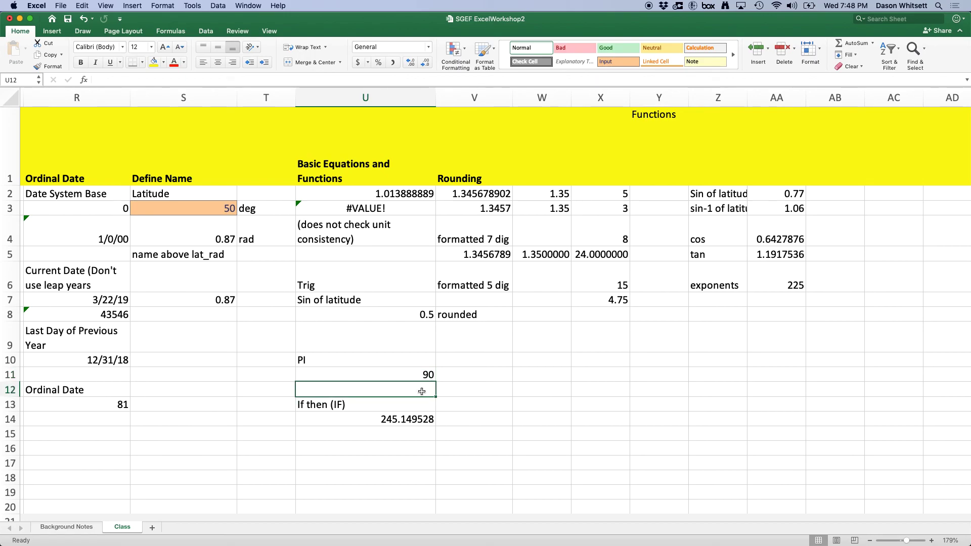
# Replace the constant in cell U11 with the formula =PI() and check the IF formula in cell U14.
pyautogui.click(413, 378)
pyautogui.press('Delete')
pyautogui.click(508, 405)
pyautogui.click(414, 374)
pyautogui.write('=pi')
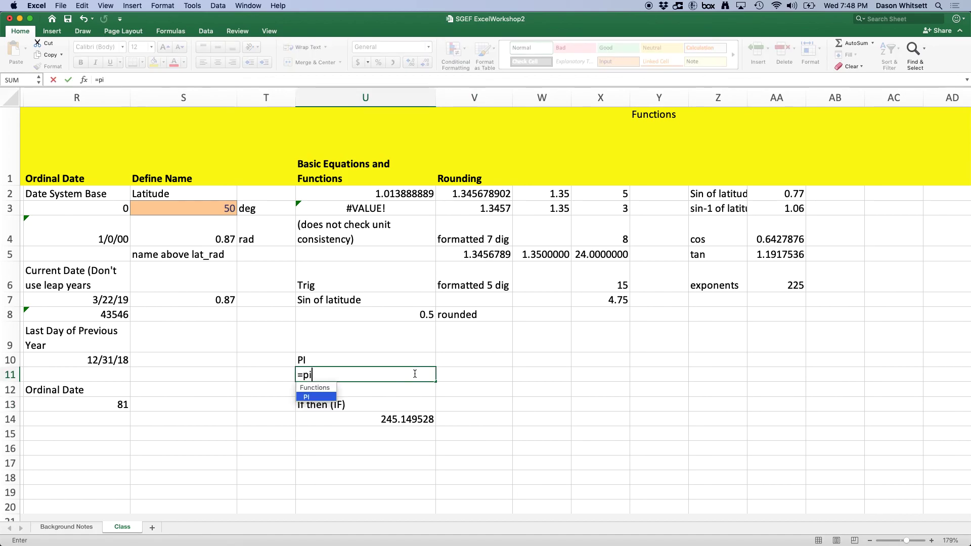
pyautogui.write('()')
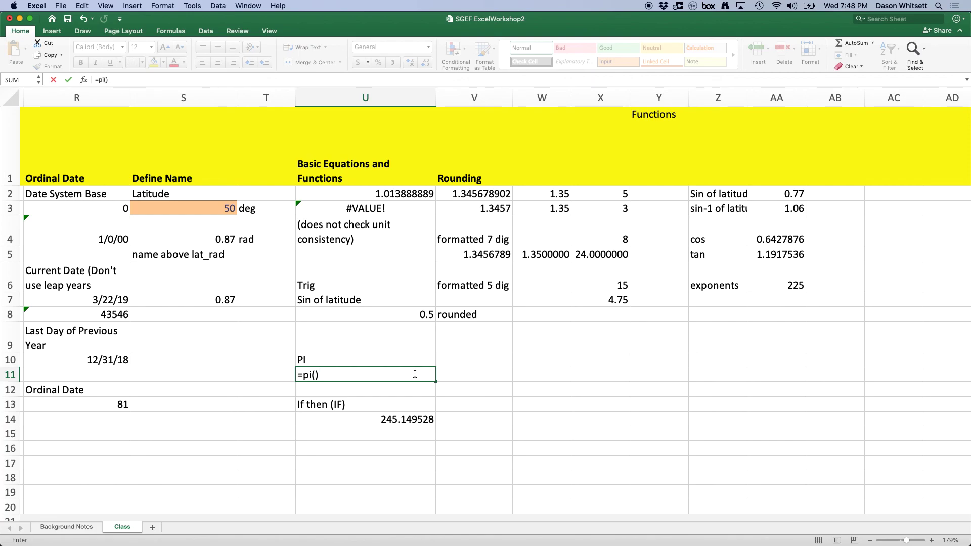
pyautogui.press('Return')
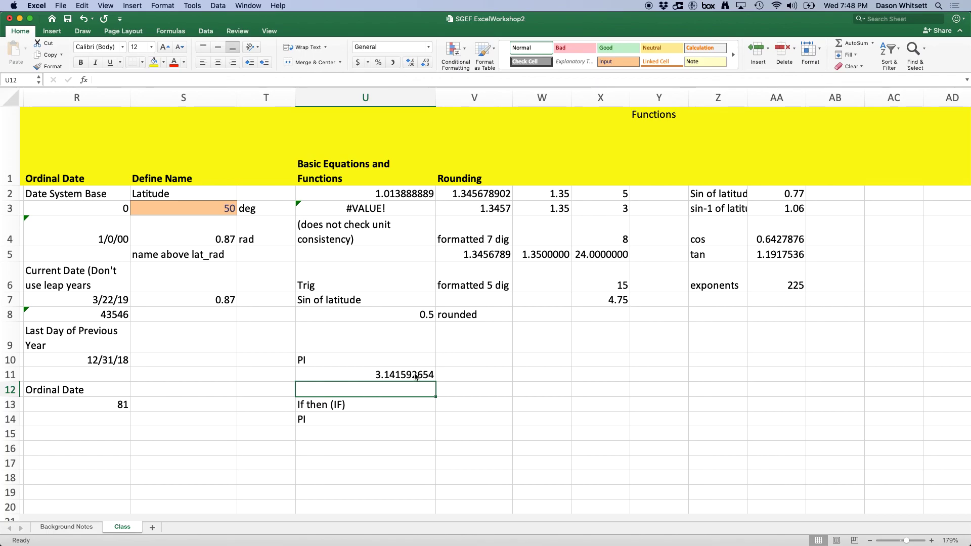
pyautogui.click(480, 416)
pyautogui.click(315, 417)
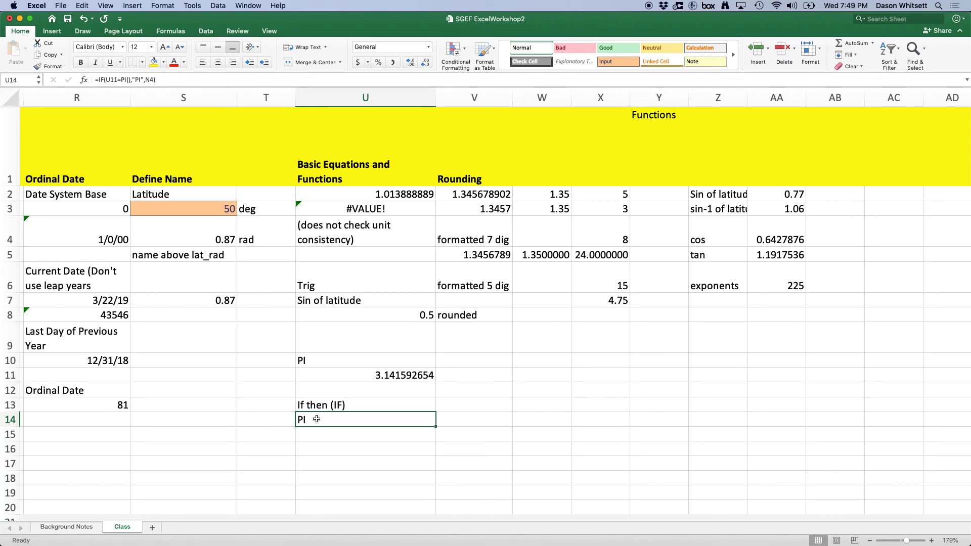
# Format cell U11 as a number with 30 decimal places and widen column U to fit the digits.
pyautogui.click(354, 377)
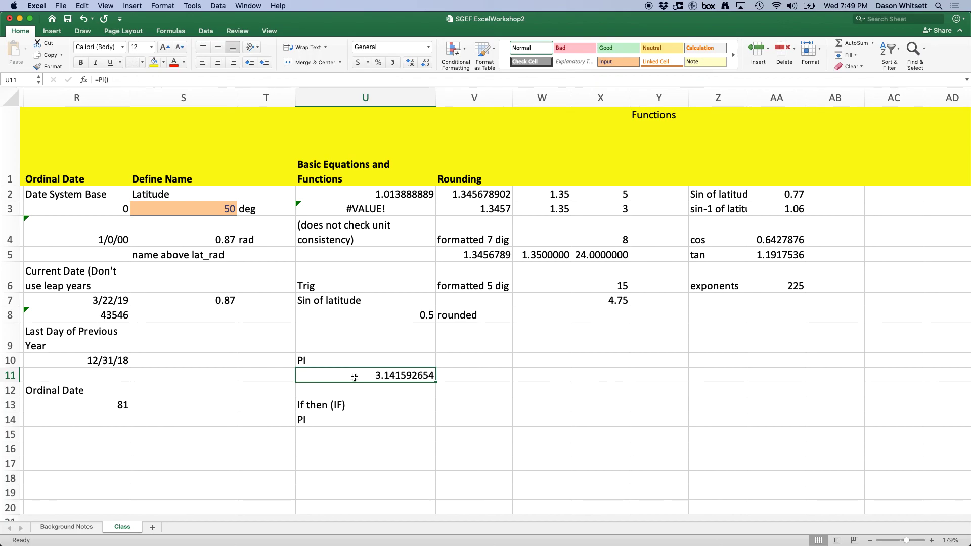
pyautogui.press('super+1')
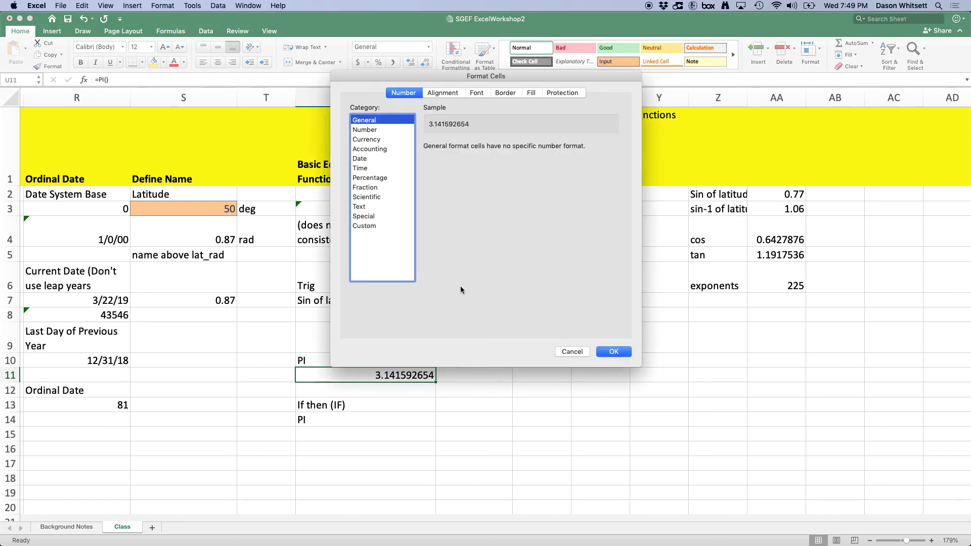
pyautogui.click(373, 130)
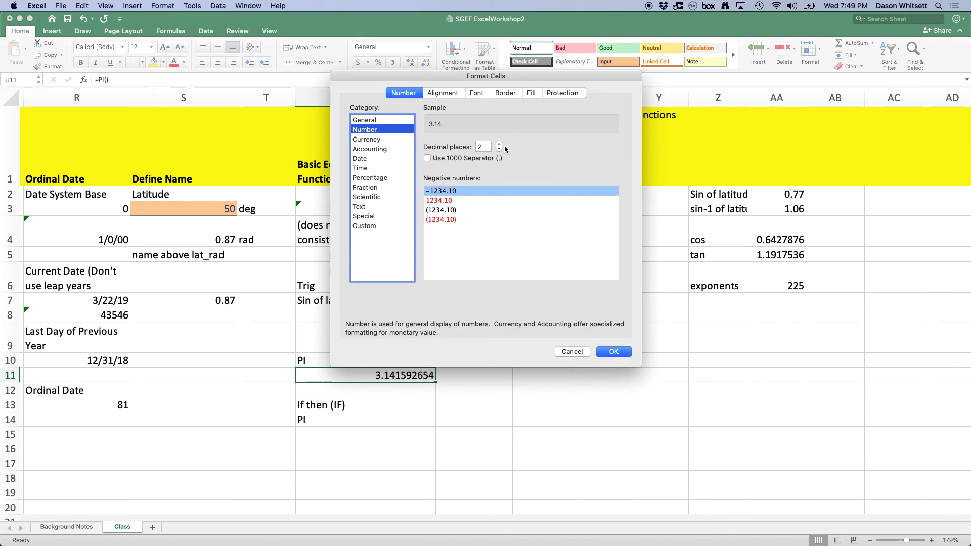
pyautogui.moveTo(499, 145); pyautogui.dragTo(500, 146)
pyautogui.click(613, 351)
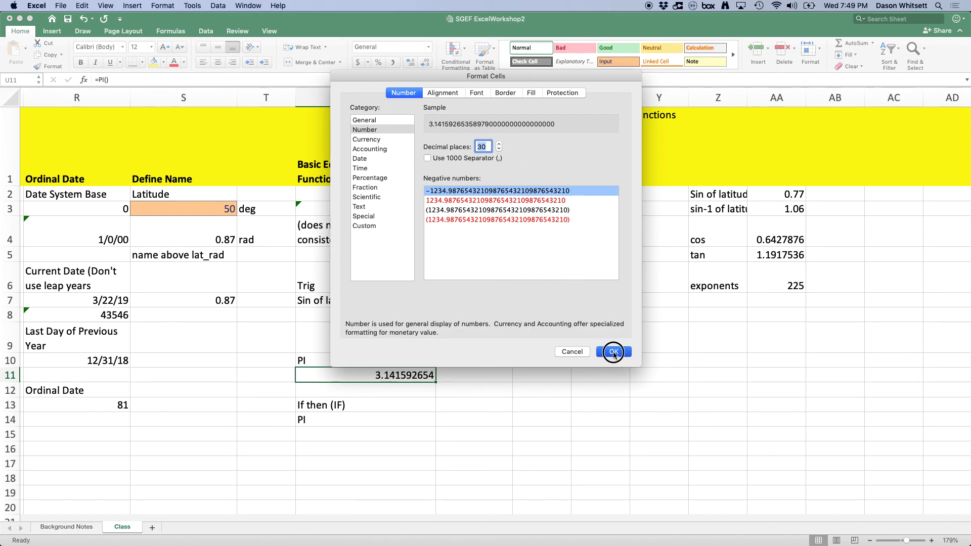
pyautogui.moveTo(436, 98); pyautogui.dragTo(625, 100)
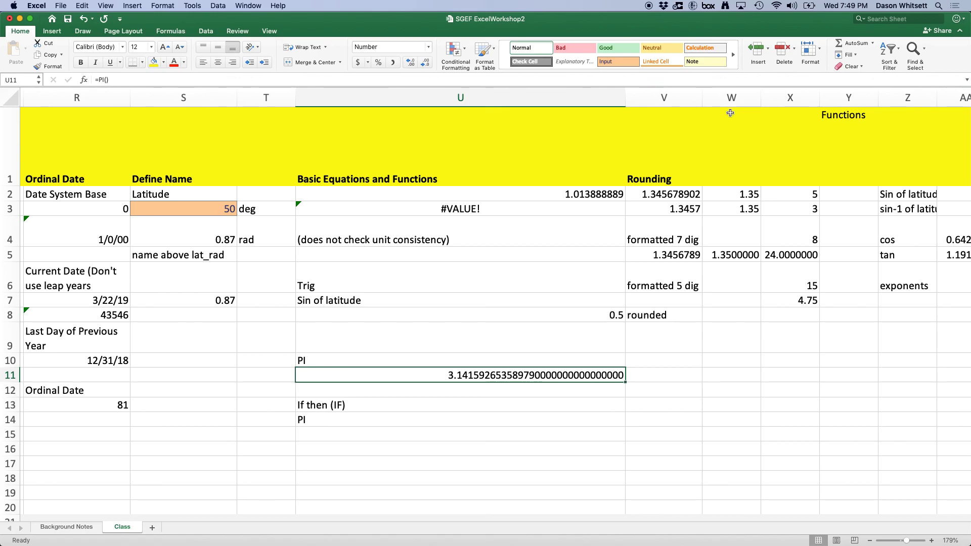
pyautogui.moveTo(626, 99); pyautogui.dragTo(494, 100)
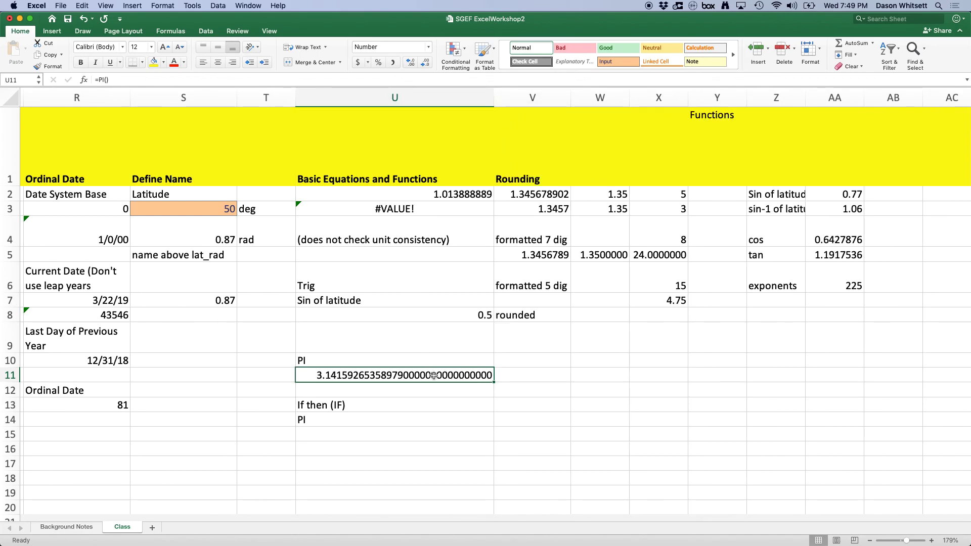
# Undo the column U width changes and the 30-decimal number format on cell U11.
pyautogui.press('super+z')
pyautogui.press('super+z')
pyautogui.press('super+z')
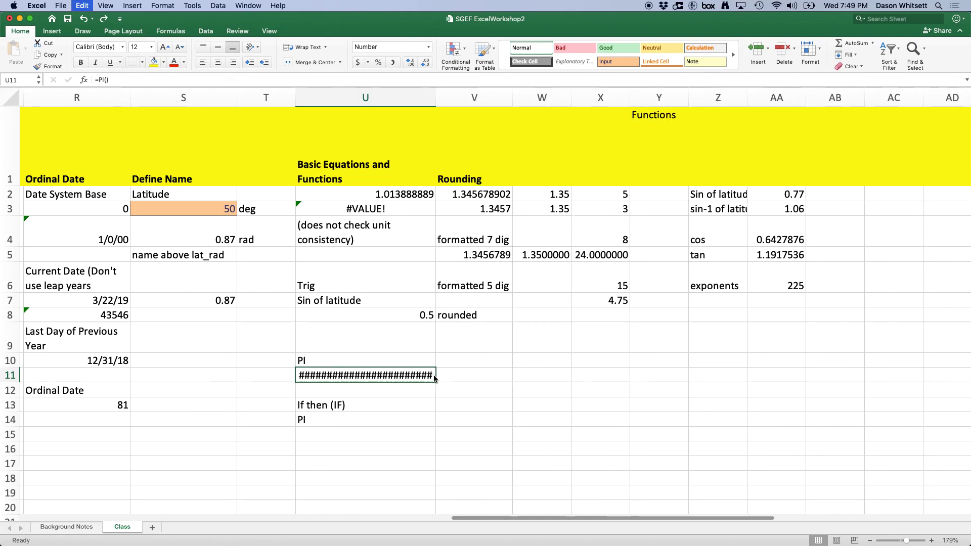
pyautogui.press('super+z')
pyautogui.click(447, 380)
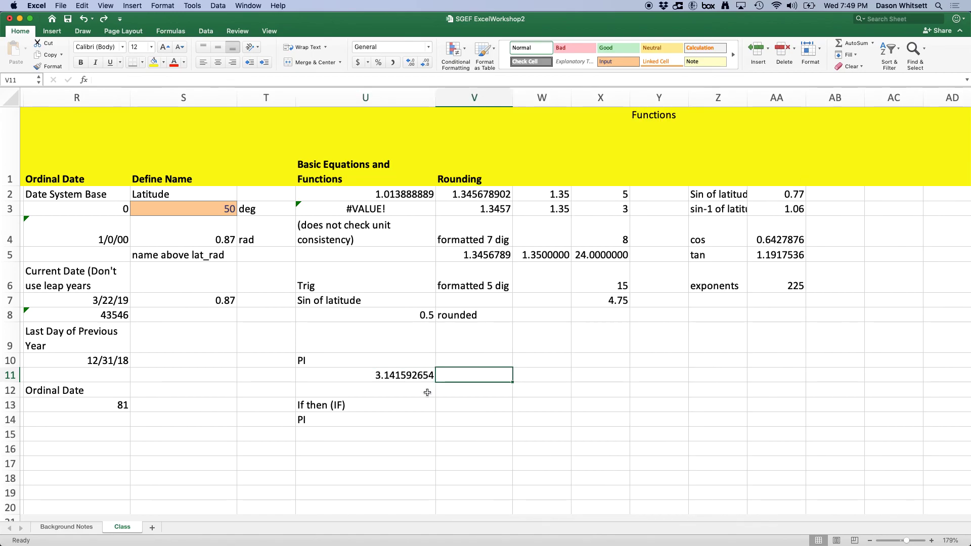
# Move the existing IF formula from cell U14 down to cell U18.
pyautogui.click(381, 420)
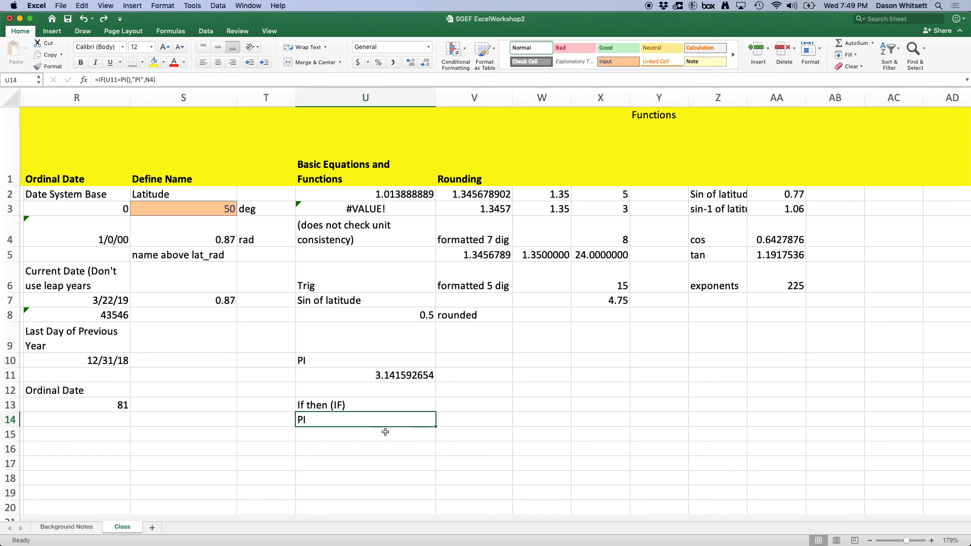
pyautogui.click(385, 434)
pyautogui.click(393, 415)
pyautogui.moveTo(393, 415); pyautogui.dragTo(396, 474)
# Enter the formula =IF(U11=PI(),"Yes!!!",0) in cell U14 below the If then (IF) label.
pyautogui.click(364, 421)
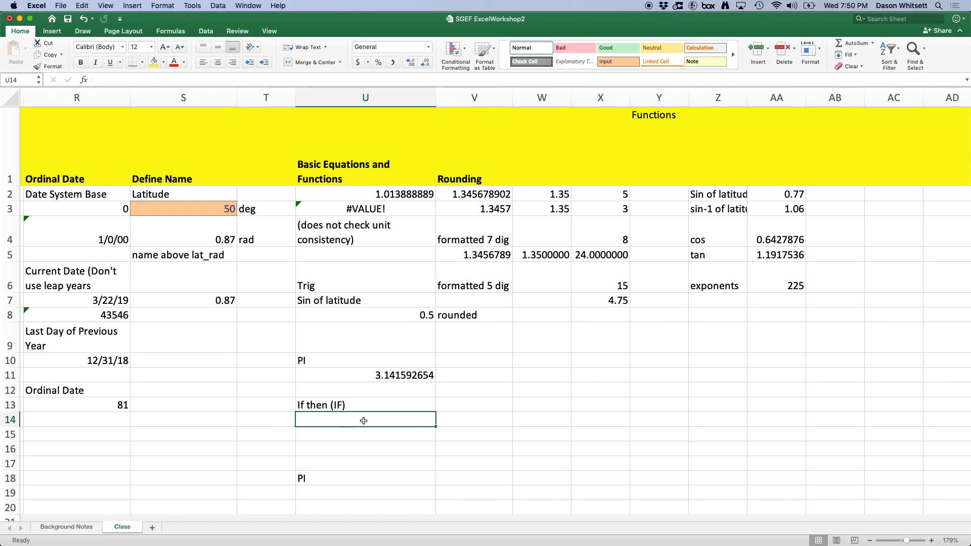
pyautogui.click(485, 435)
pyautogui.click(371, 418)
pyautogui.write('=')
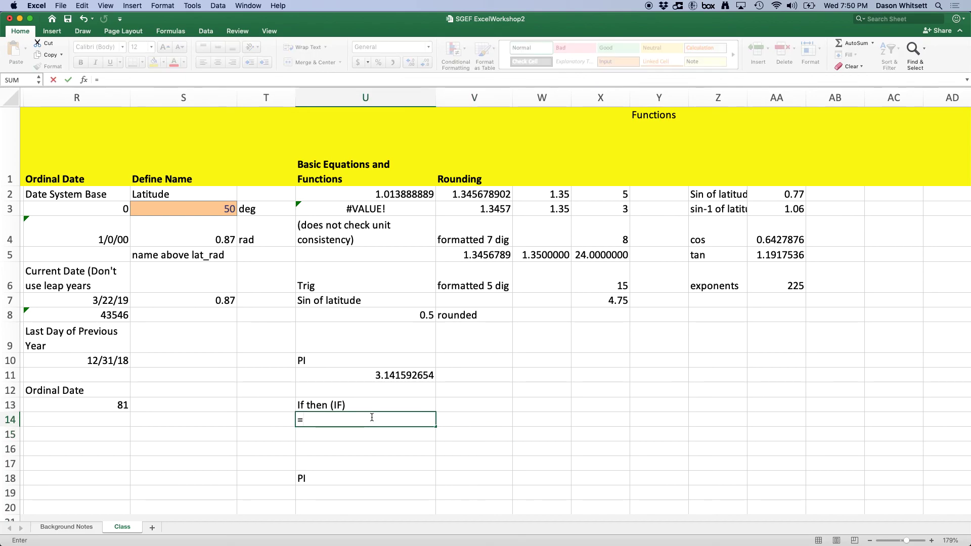
pyautogui.write('if(')
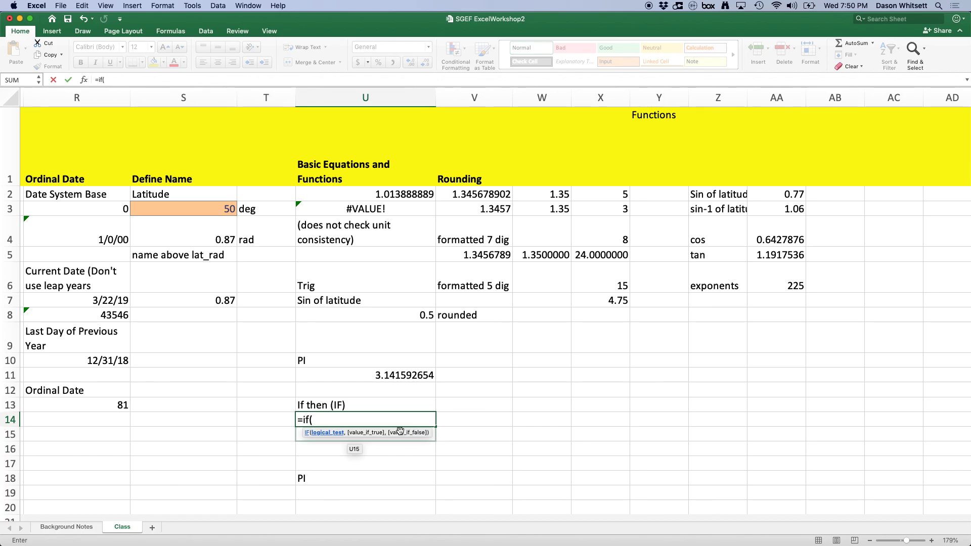
pyautogui.click(415, 376)
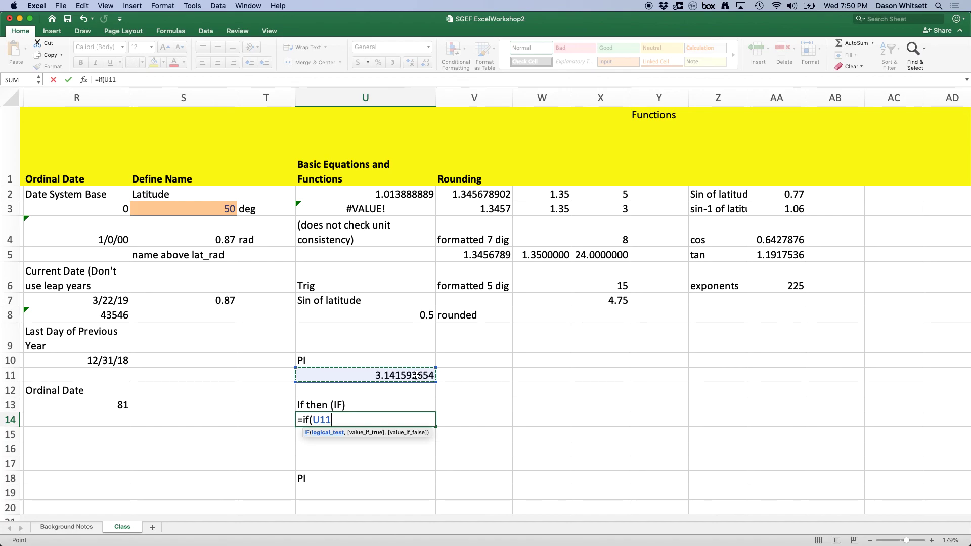
pyautogui.write('=')
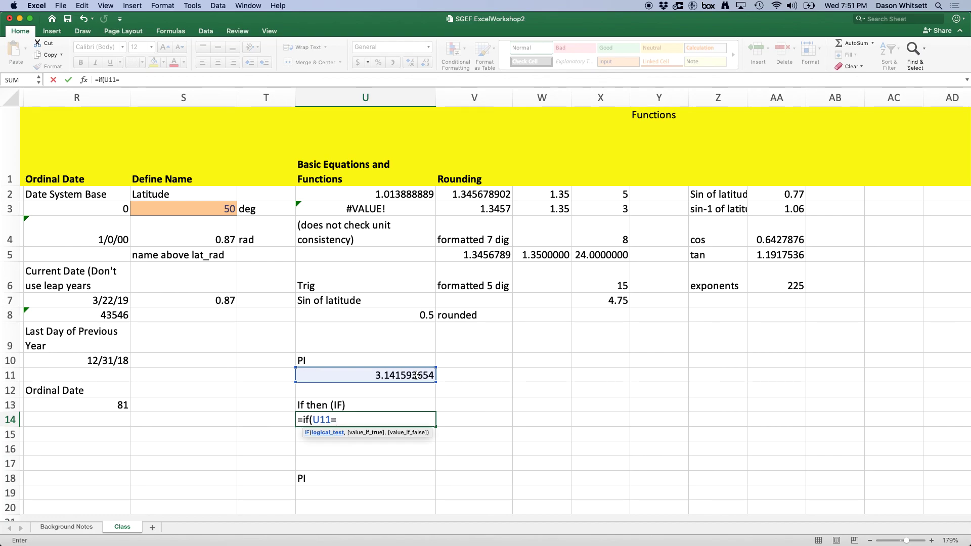
pyautogui.write('pi')
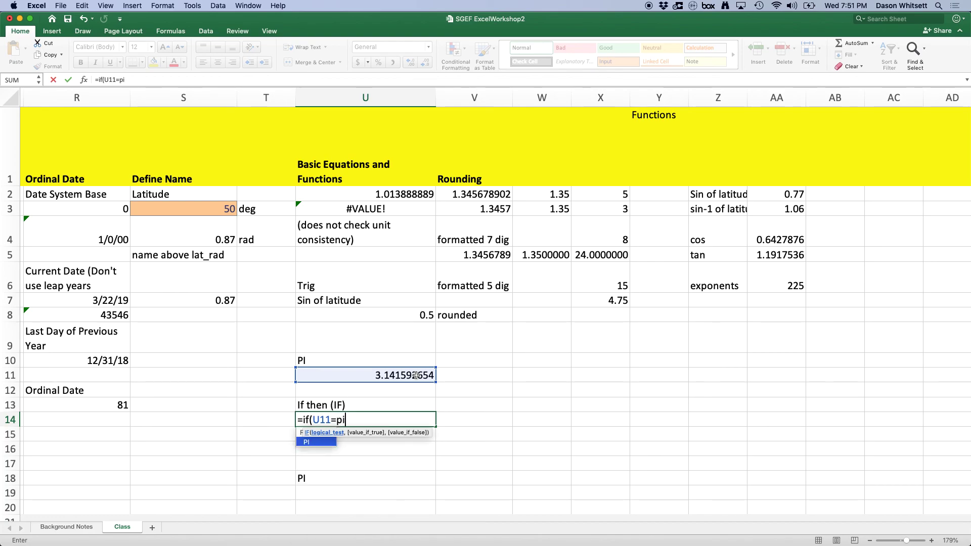
pyautogui.write('()')
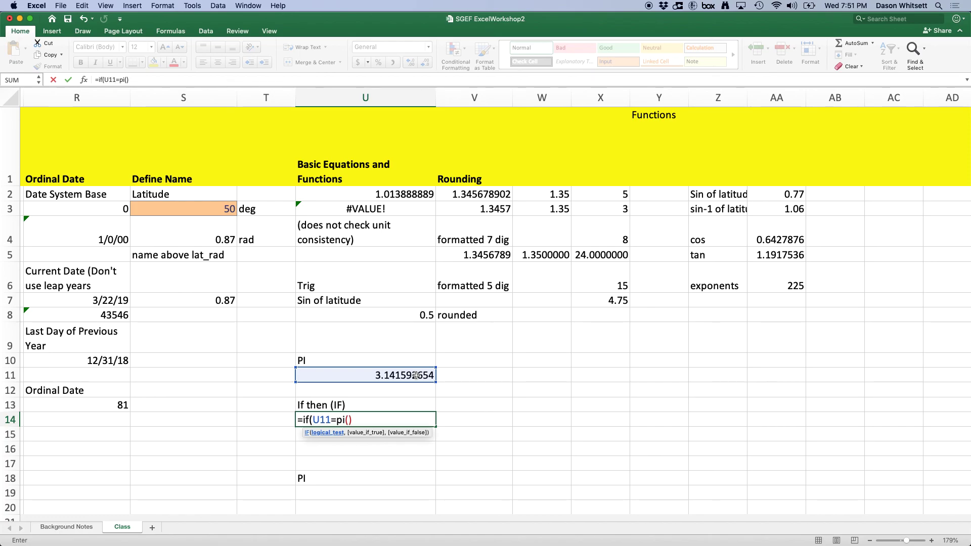
pyautogui.write(',"Yes')
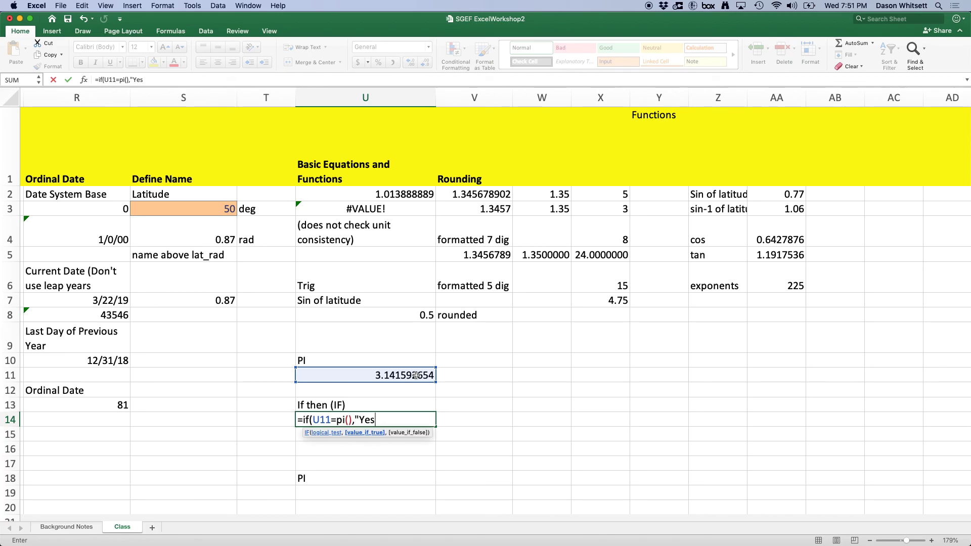
pyautogui.write('!!!",0')
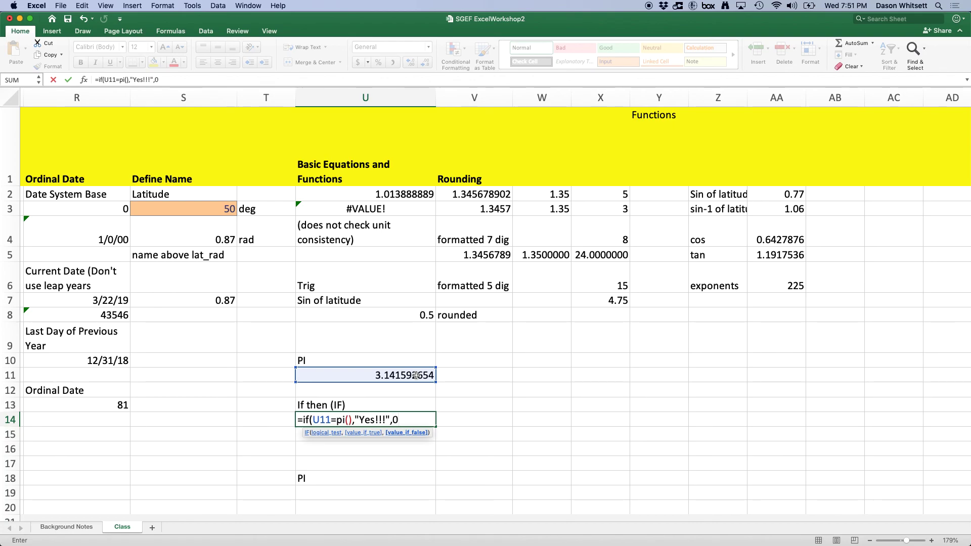
pyautogui.write(')')
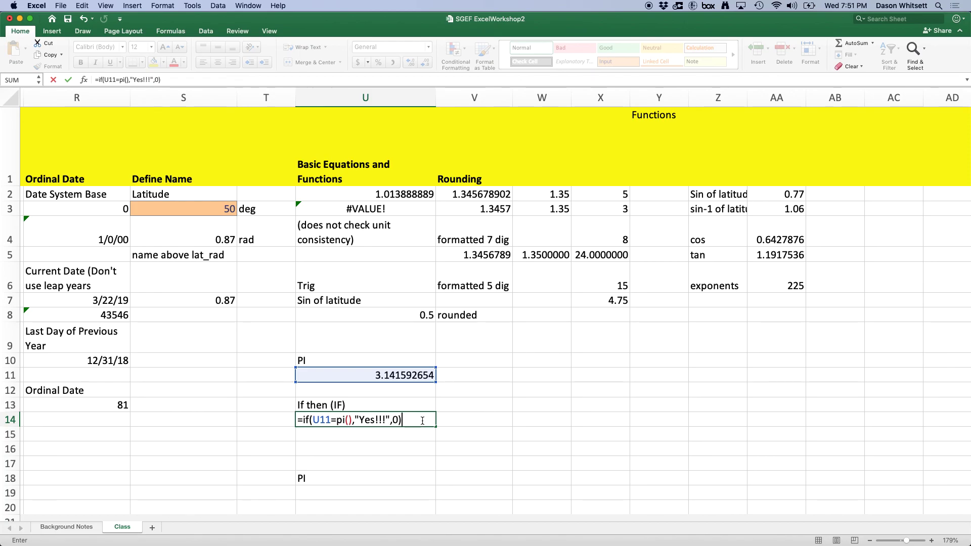
pyautogui.press('Return')
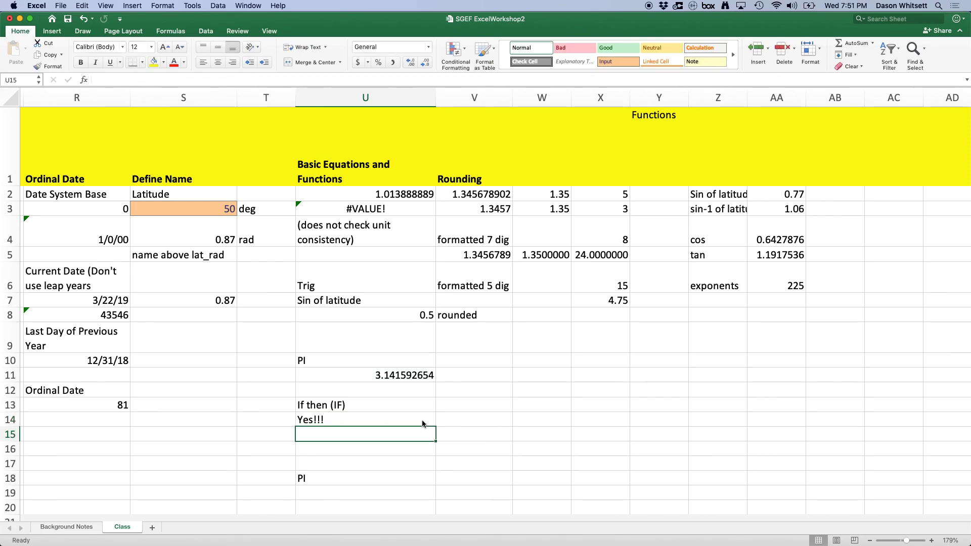
# Test the IF formula in cell U14 by entering 34 in cell U11, and undo that entry.
pyautogui.click(388, 419)
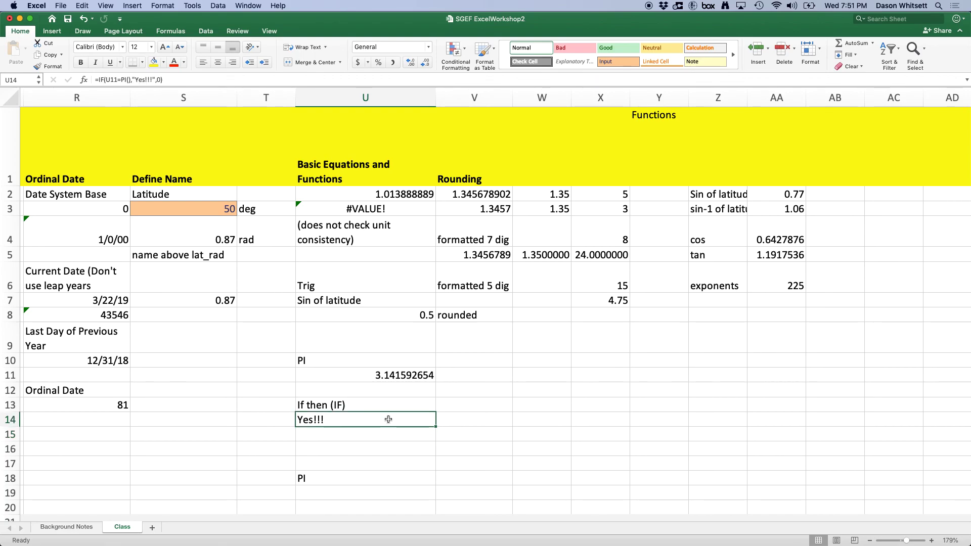
pyautogui.click(403, 375)
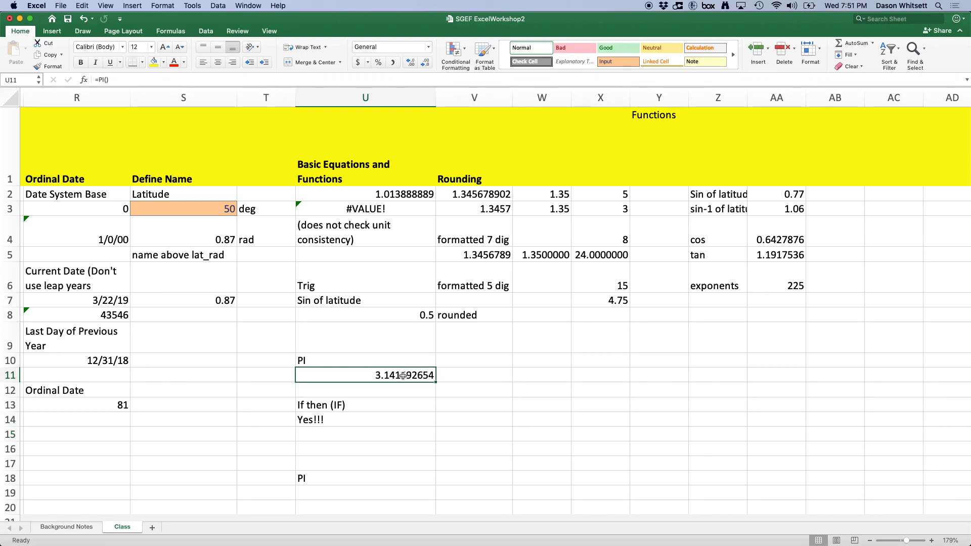
pyautogui.write('34')
pyautogui.press('Return')
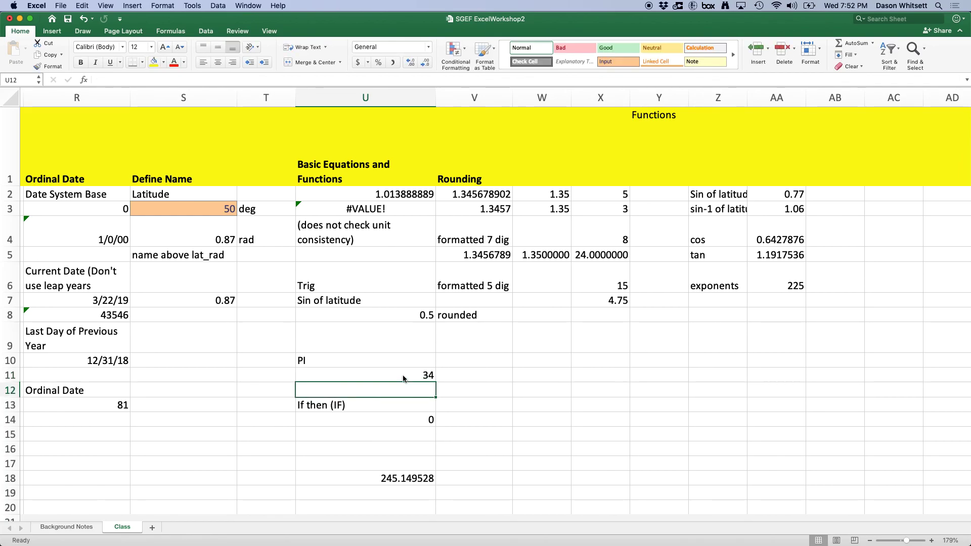
pyautogui.press('super+z')
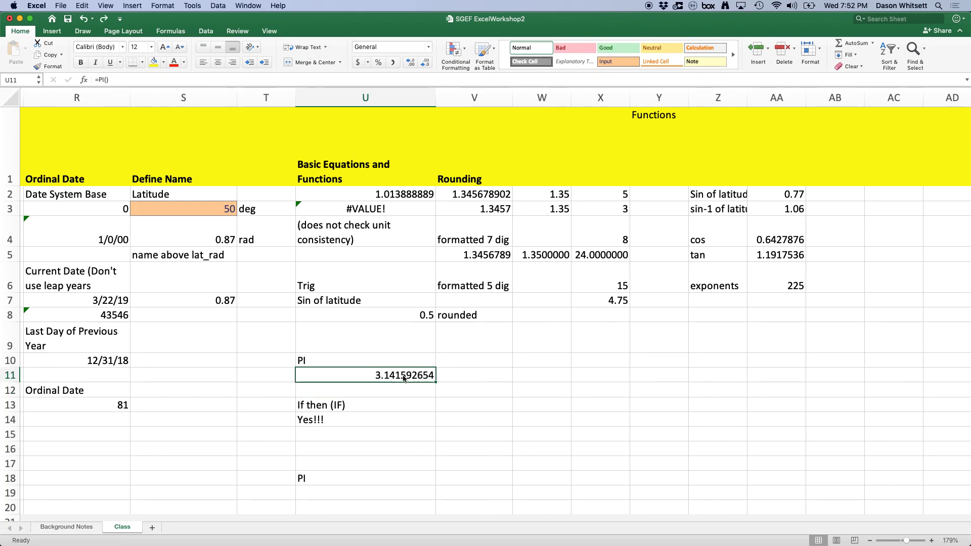
pyautogui.click(520, 374)
pyautogui.hscroll(-2, 553, 379)
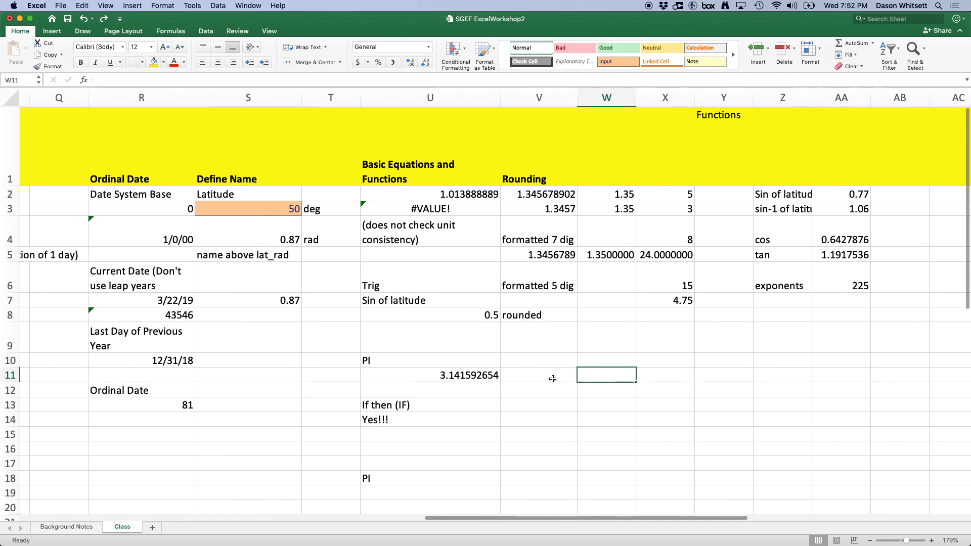